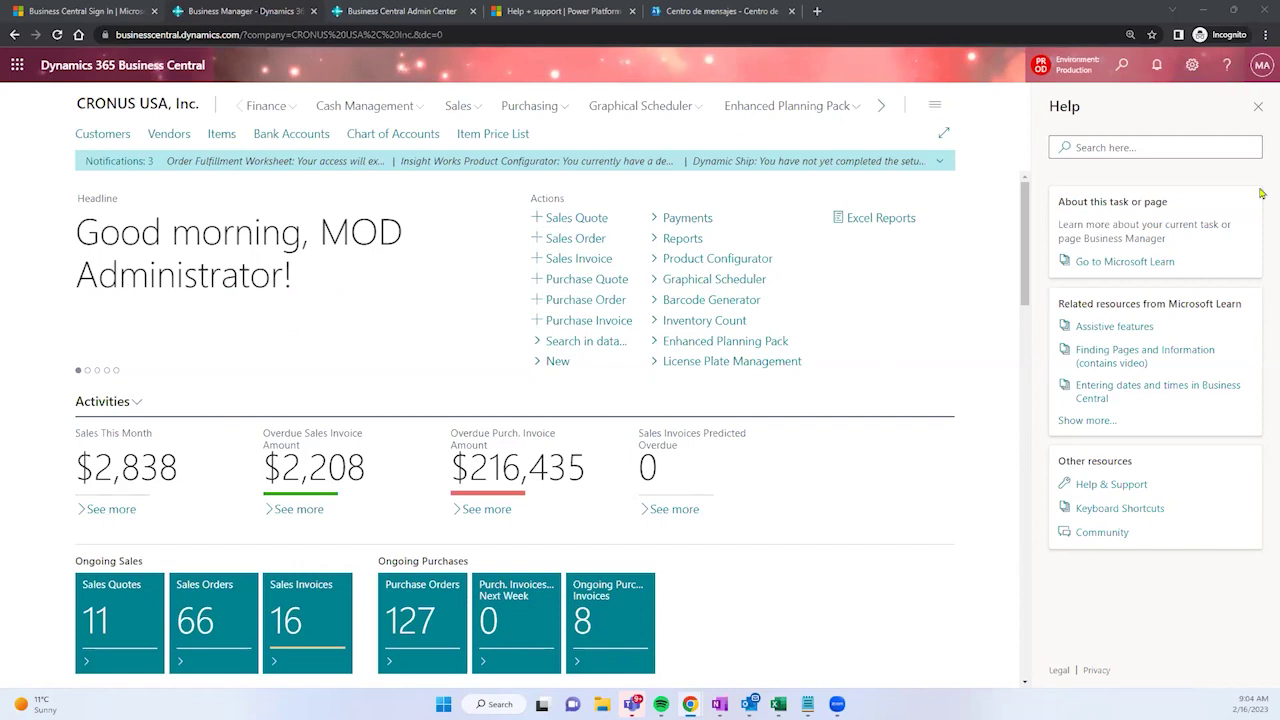
Step: Close the Help pane so the role center fills the window, then inspect the page URL
left_click(1263, 107)
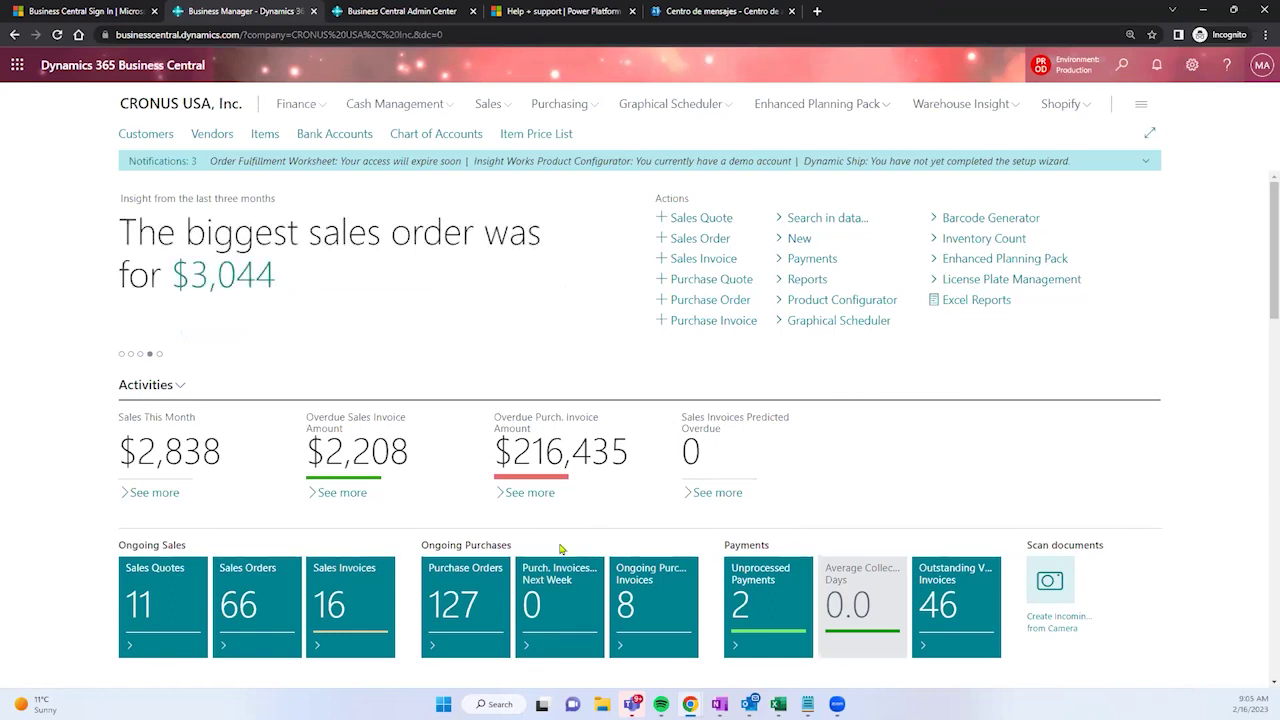
double_click(362, 35)
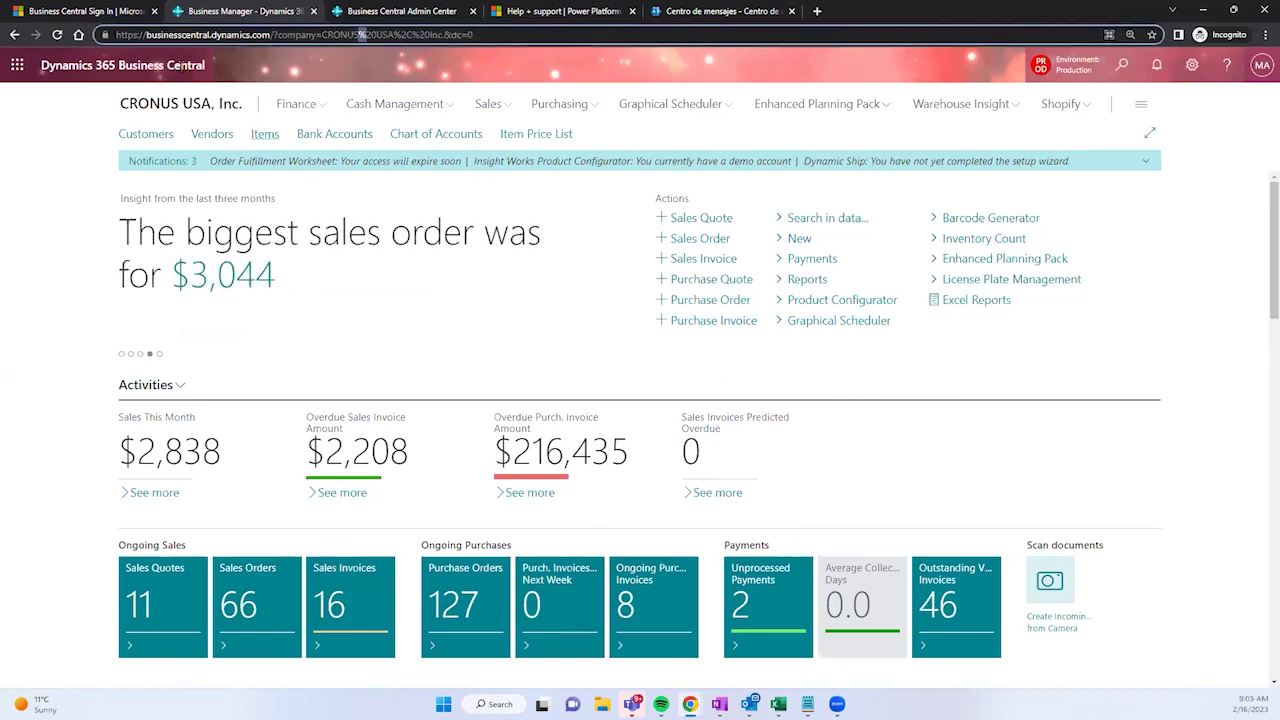
left_click(158, 36)
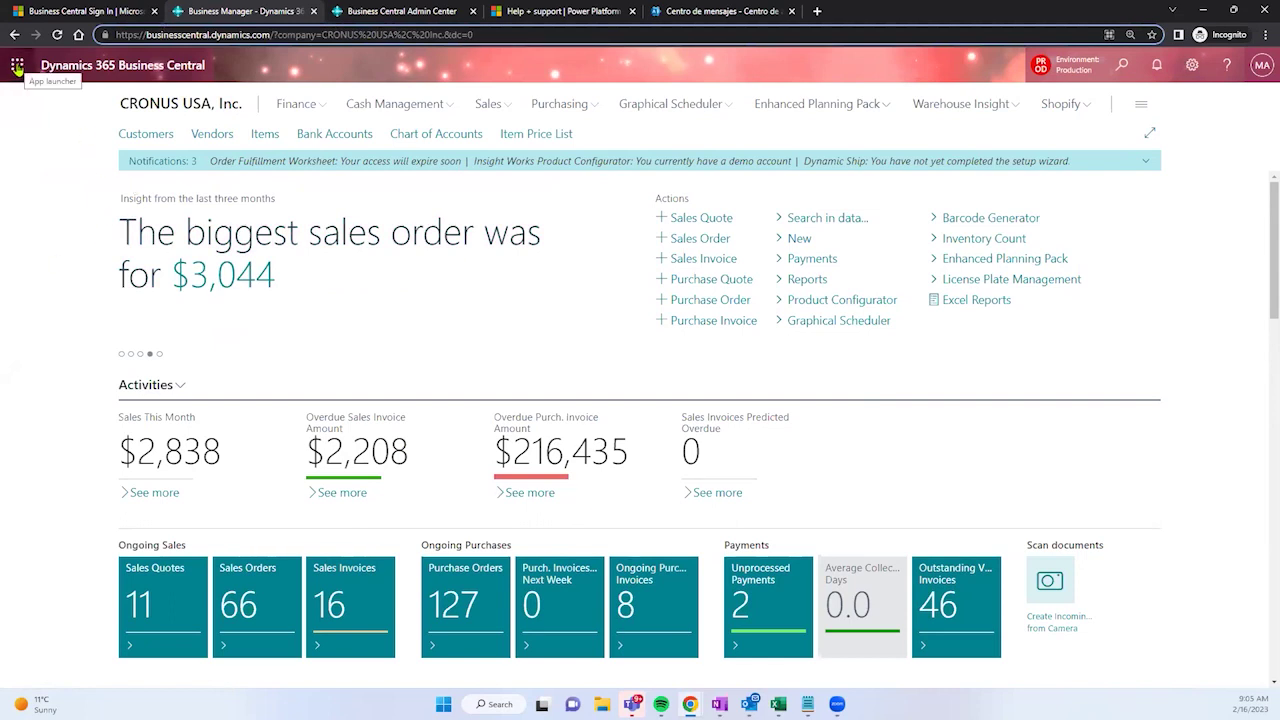
Step: Check the signed-in account's sign-in address, then bring up the Microsoft 365 app launcher
left_click(1260, 77)
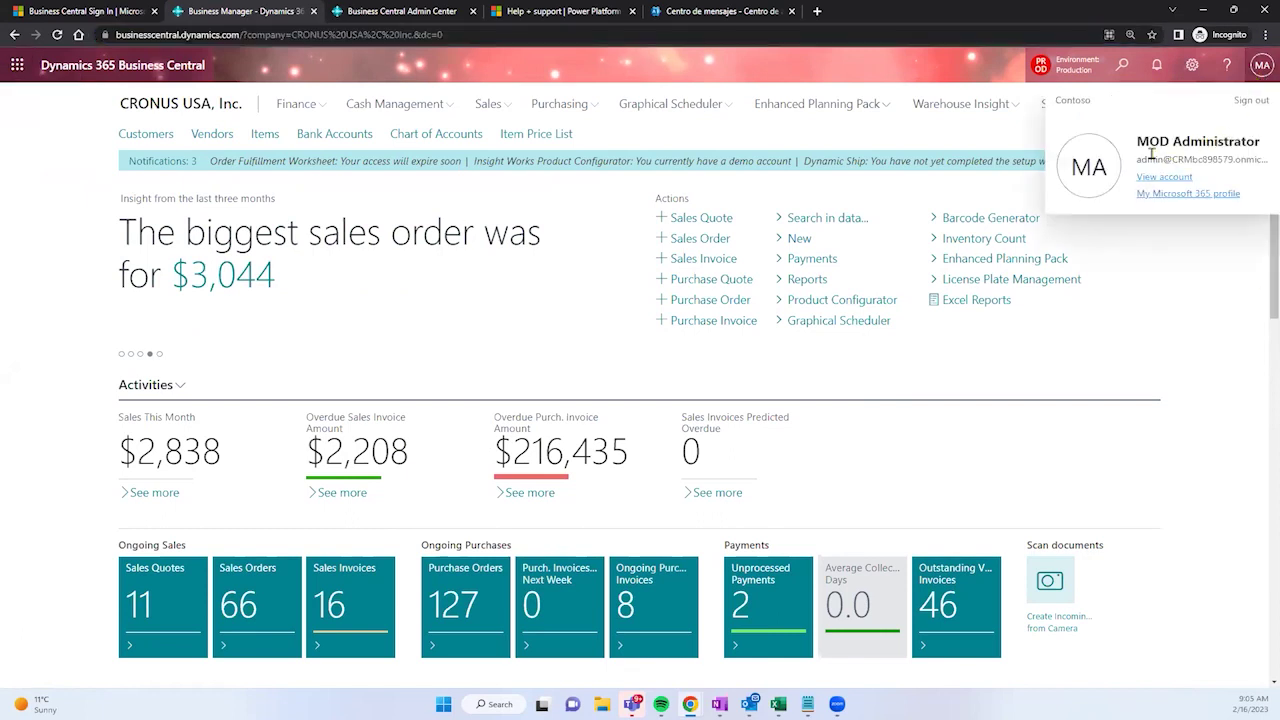
left_click_drag(1137, 160, 1232, 162)
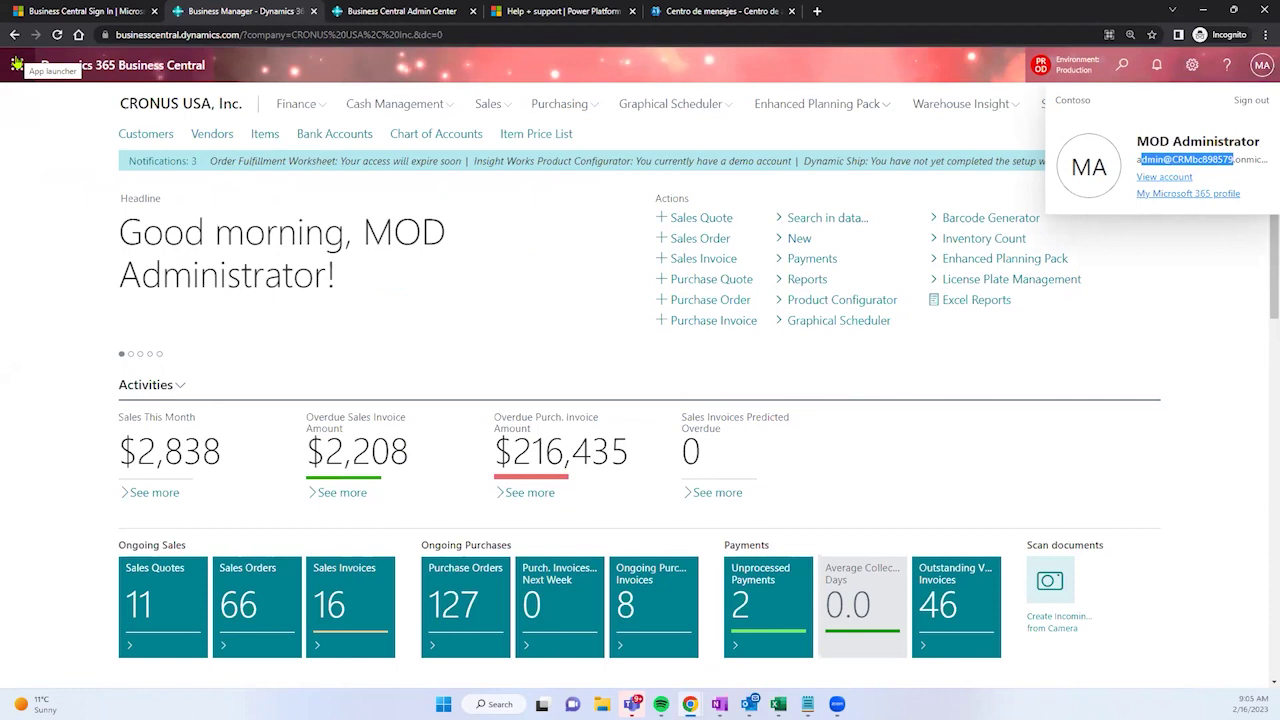
left_click(17, 65)
left_click(16, 66)
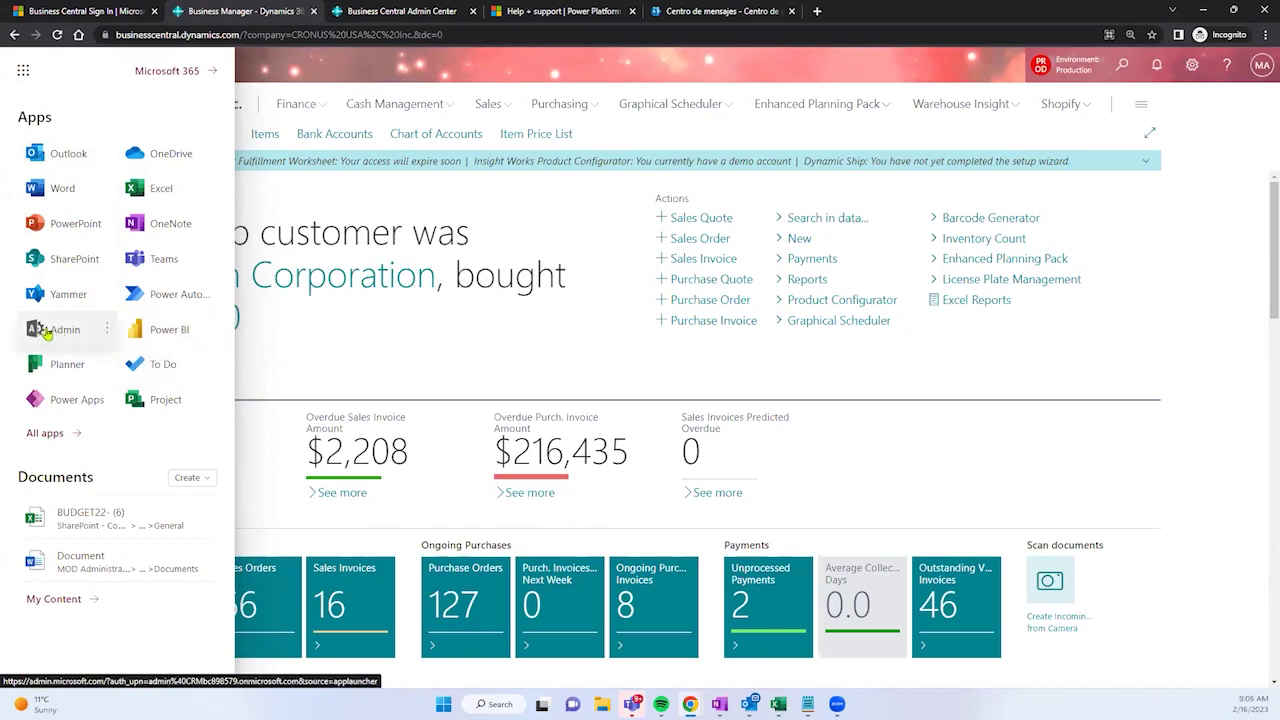
Step: Open the Admin app from the launcher in a new tab and switch to the admin center
right_click(44, 333)
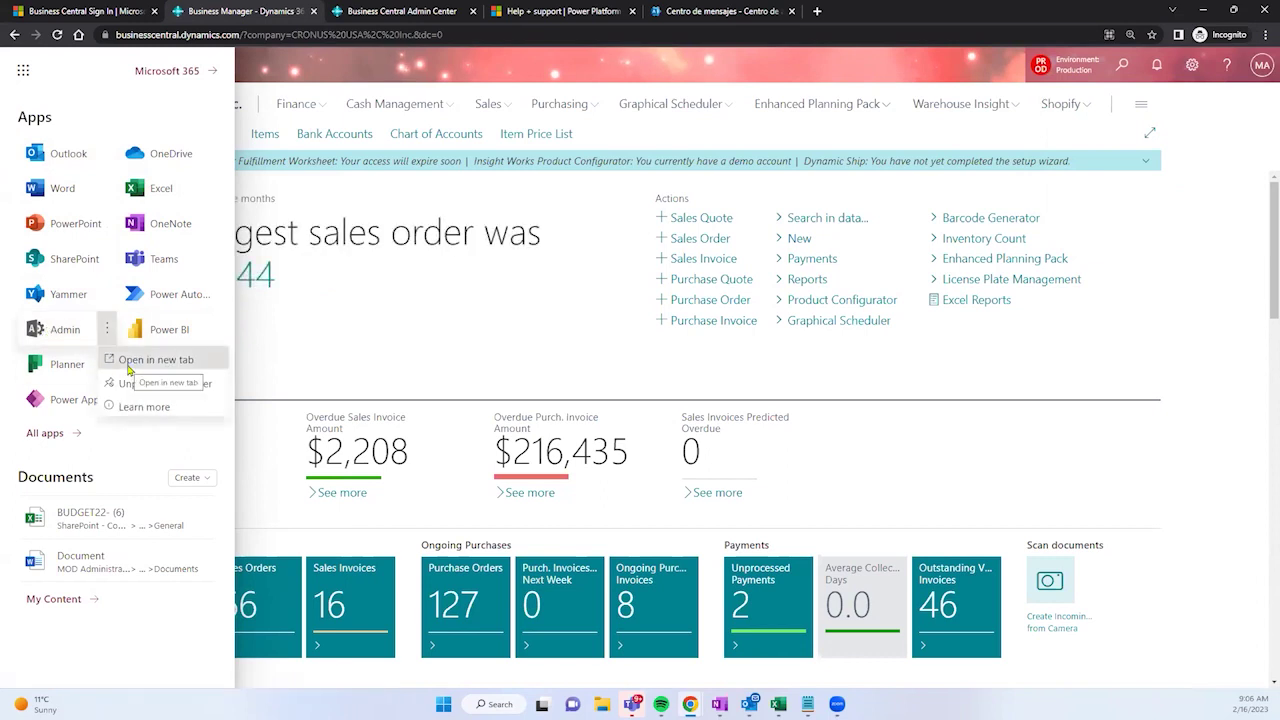
left_click(128, 366)
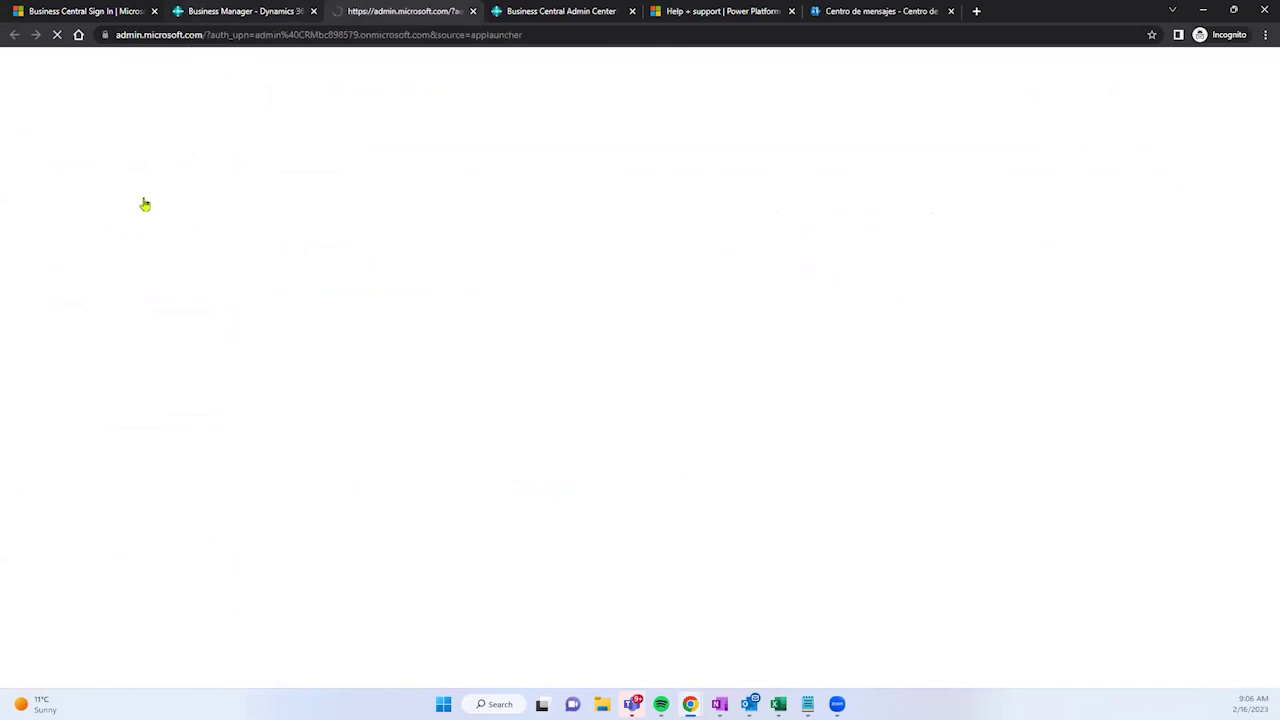
left_click(238, 11)
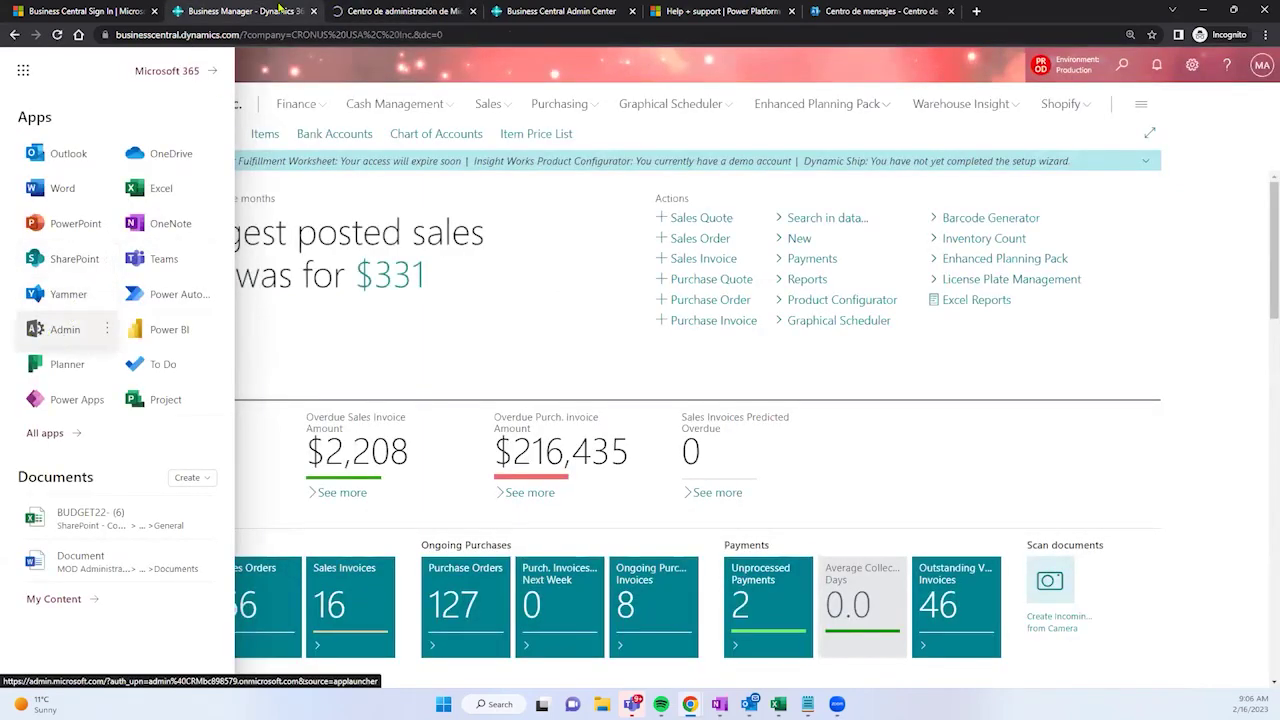
left_click(400, 11)
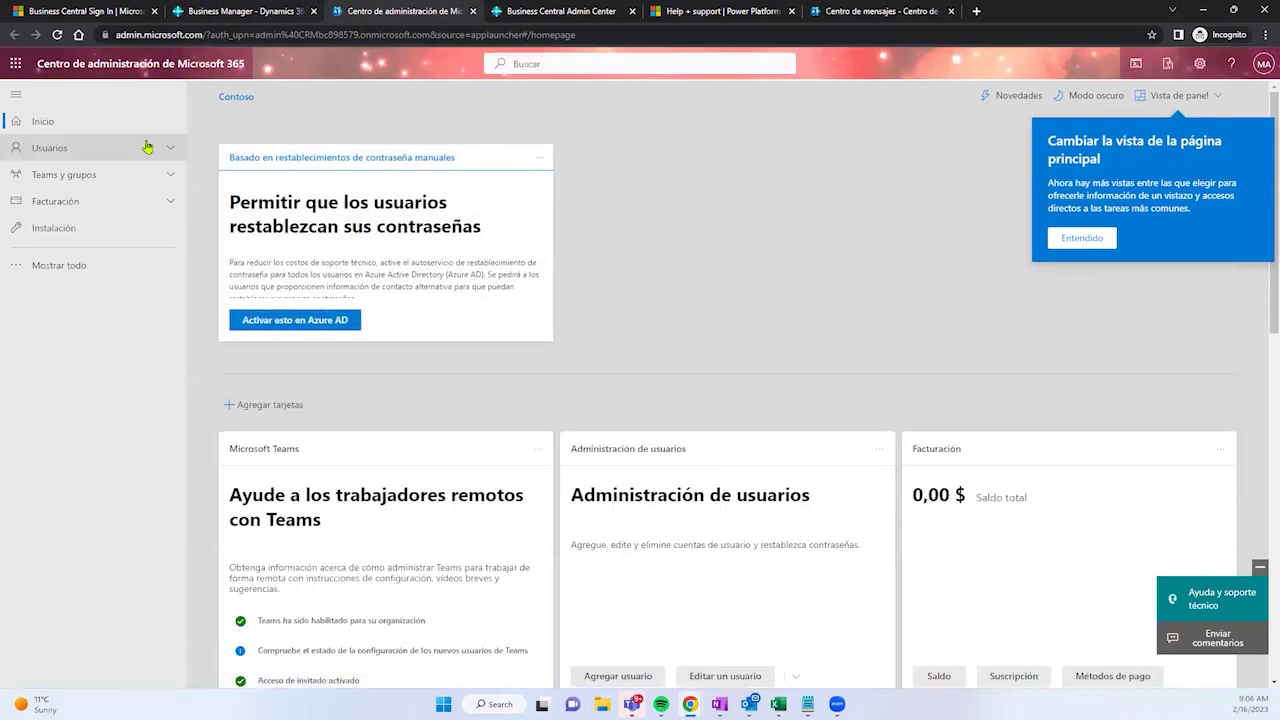
Step: Open Usuarios activos under Usuarios, scroll the whole user list, and view the signed-in account card
left_click(147, 147)
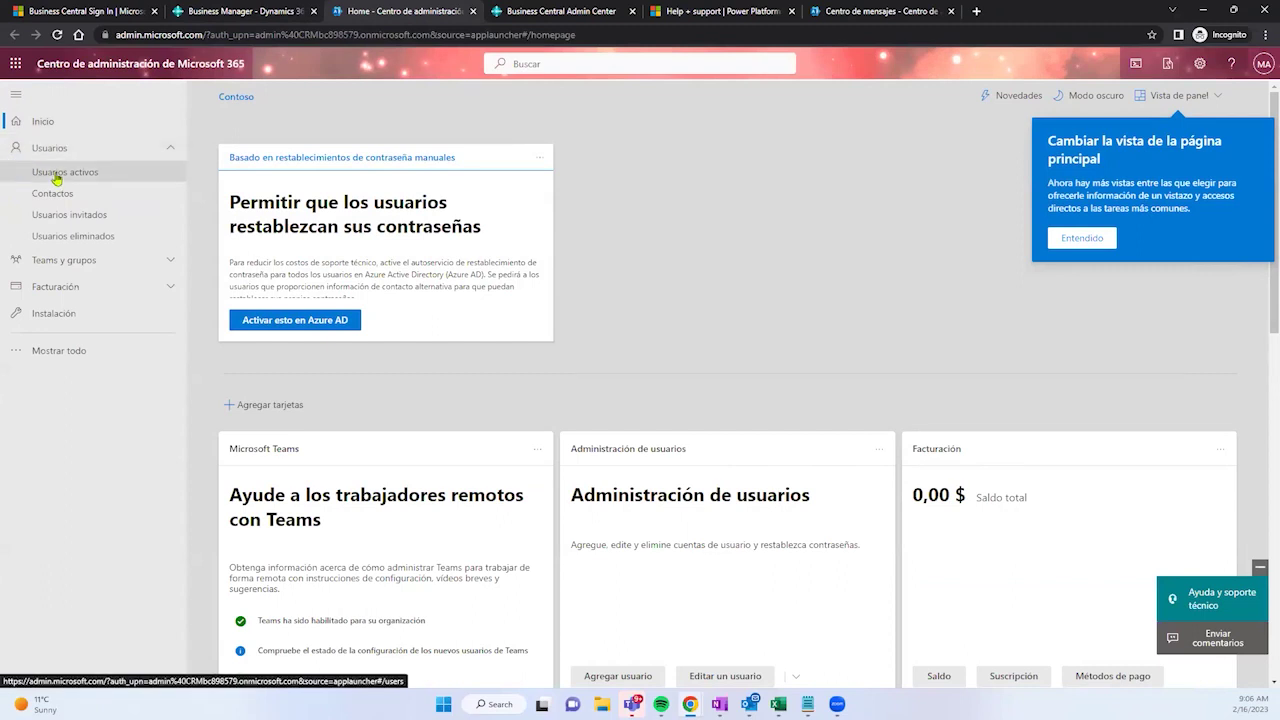
left_click(57, 174)
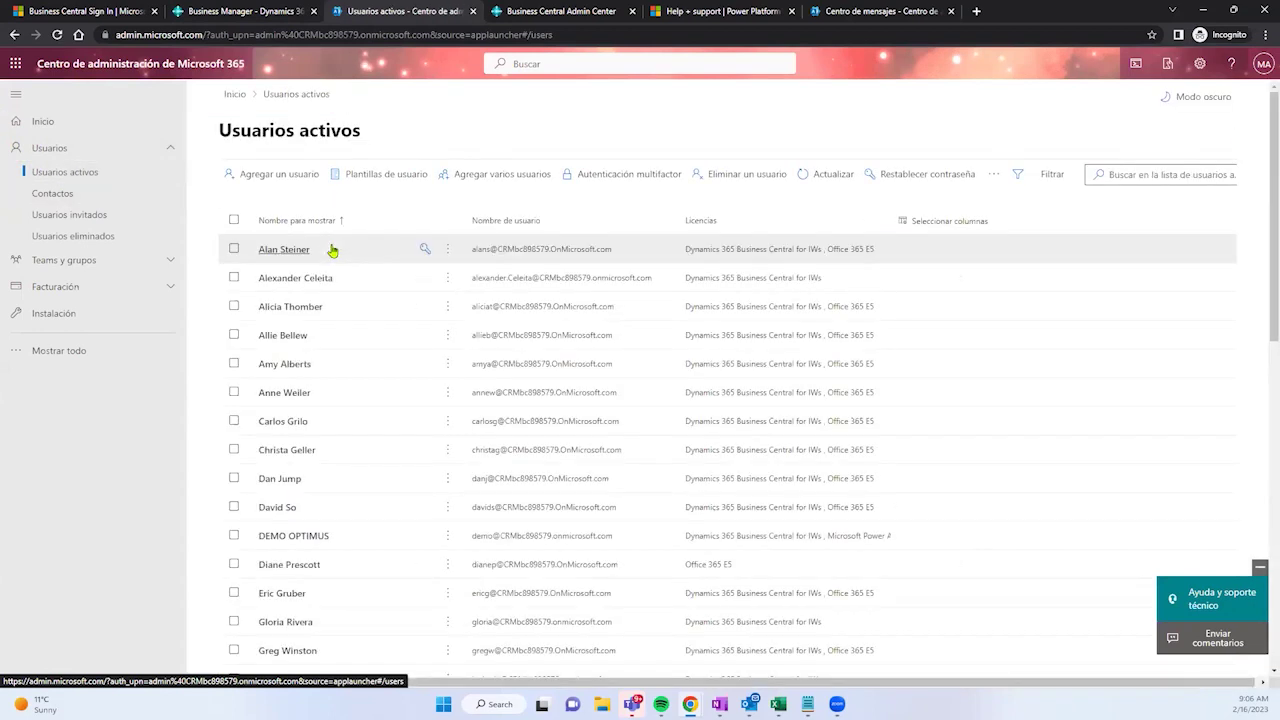
scroll(335, 288, "down", 1)
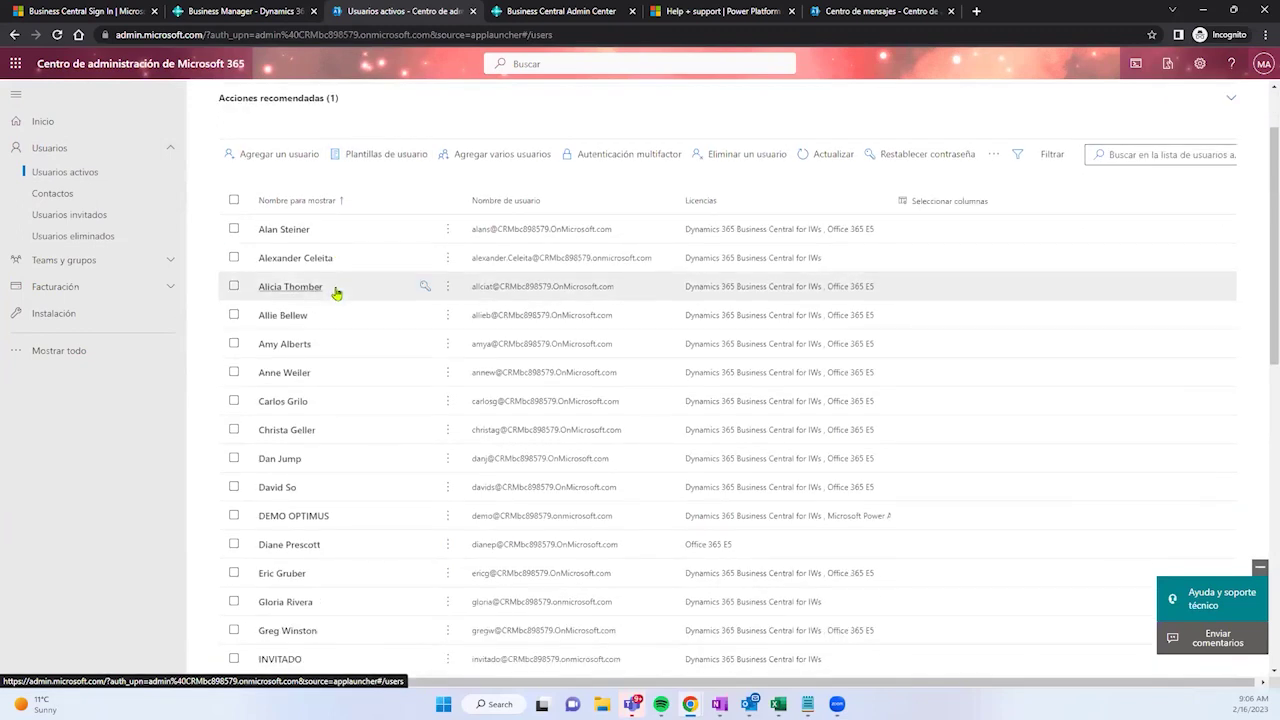
scroll(336, 292, "down", 2)
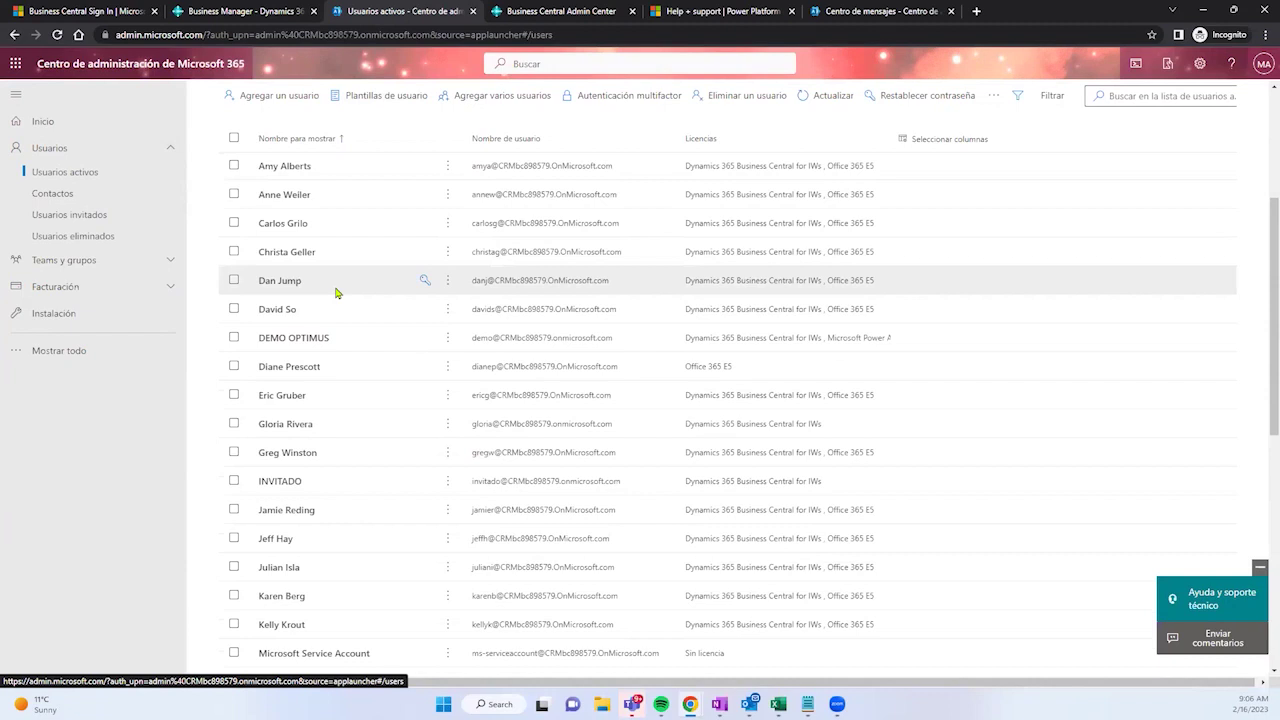
scroll(336, 292, "down", 1)
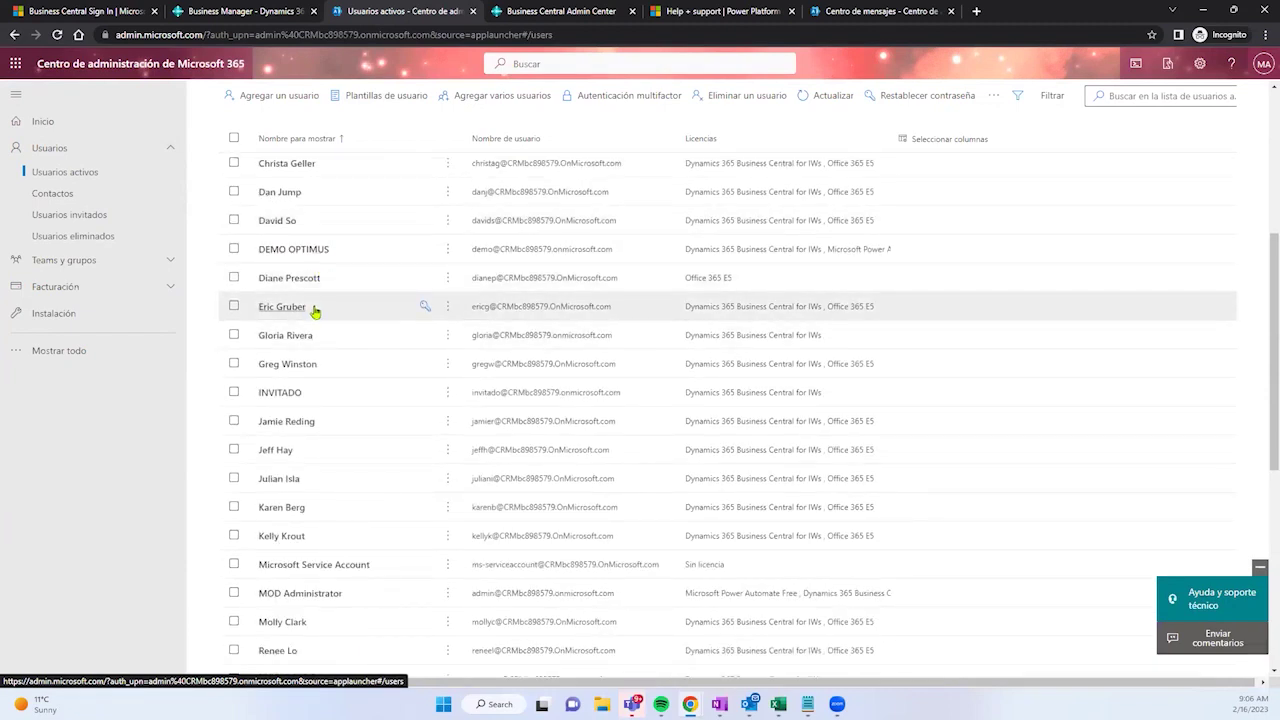
scroll(315, 312, "down", 1)
scroll(315, 312, "down", 1)
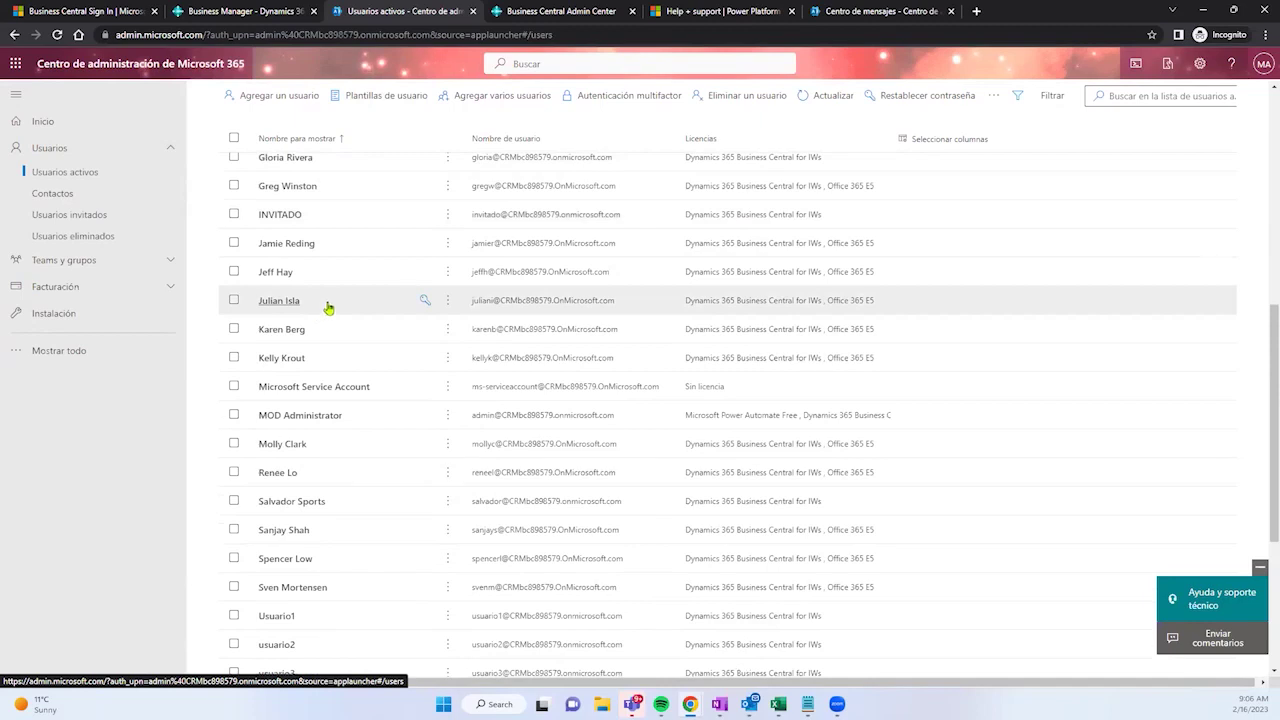
scroll(326, 308, "down", 2)
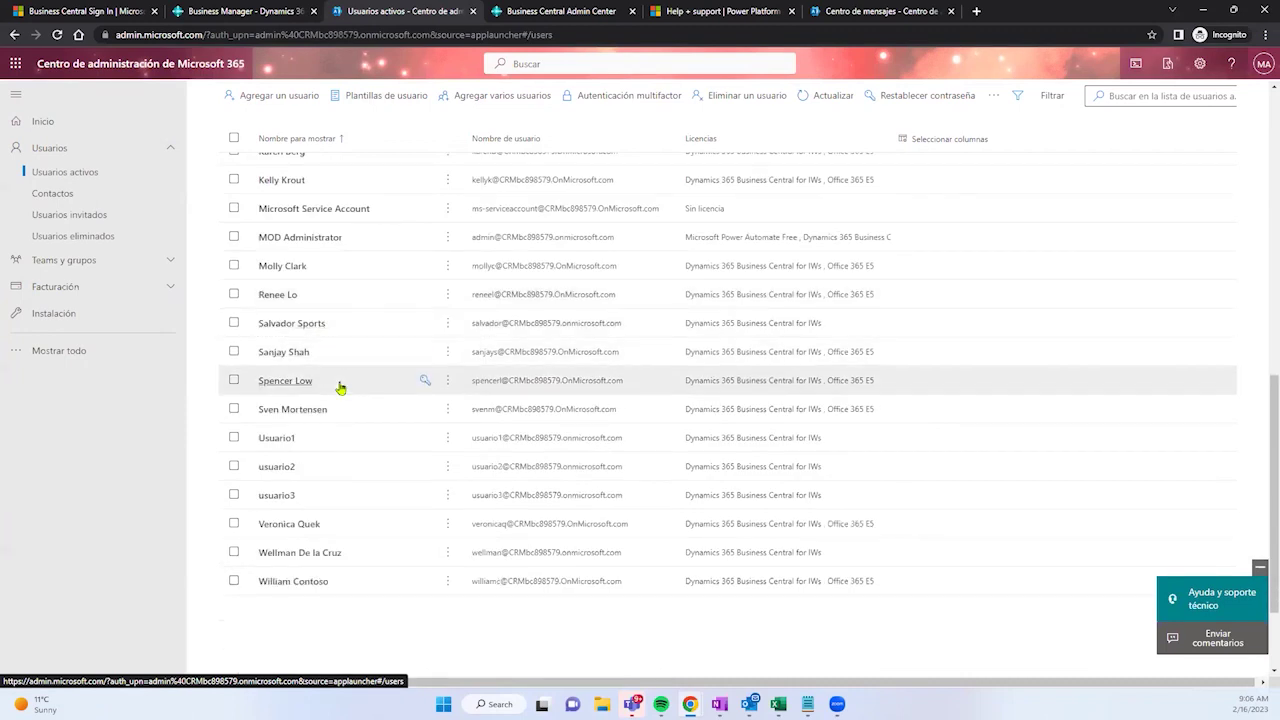
scroll(345, 375, "up", 4)
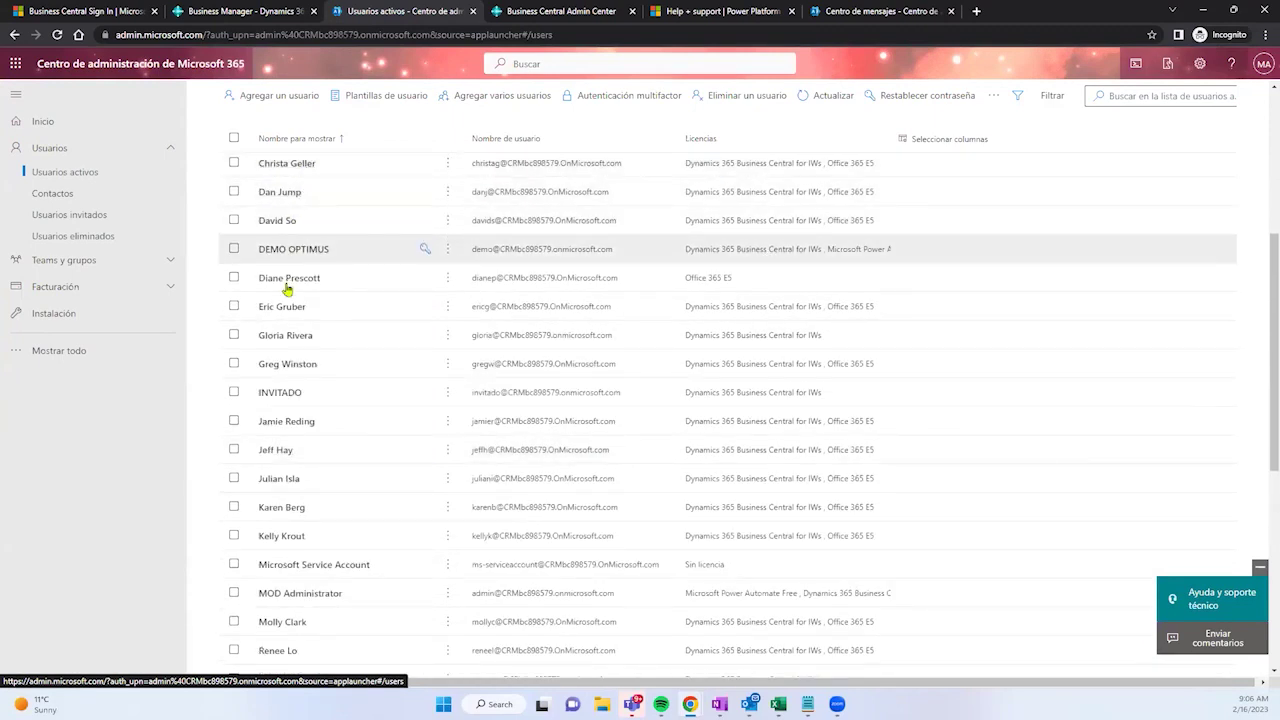
scroll(337, 385, "down", 1)
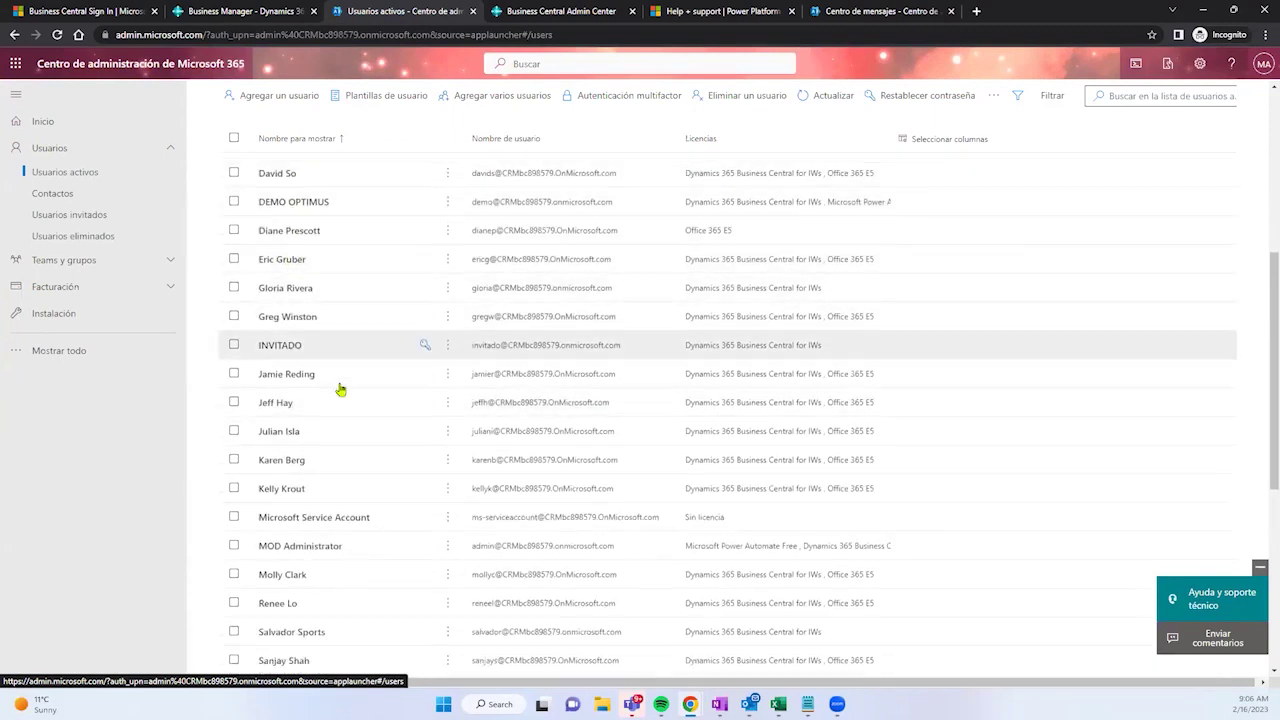
left_click(1263, 63)
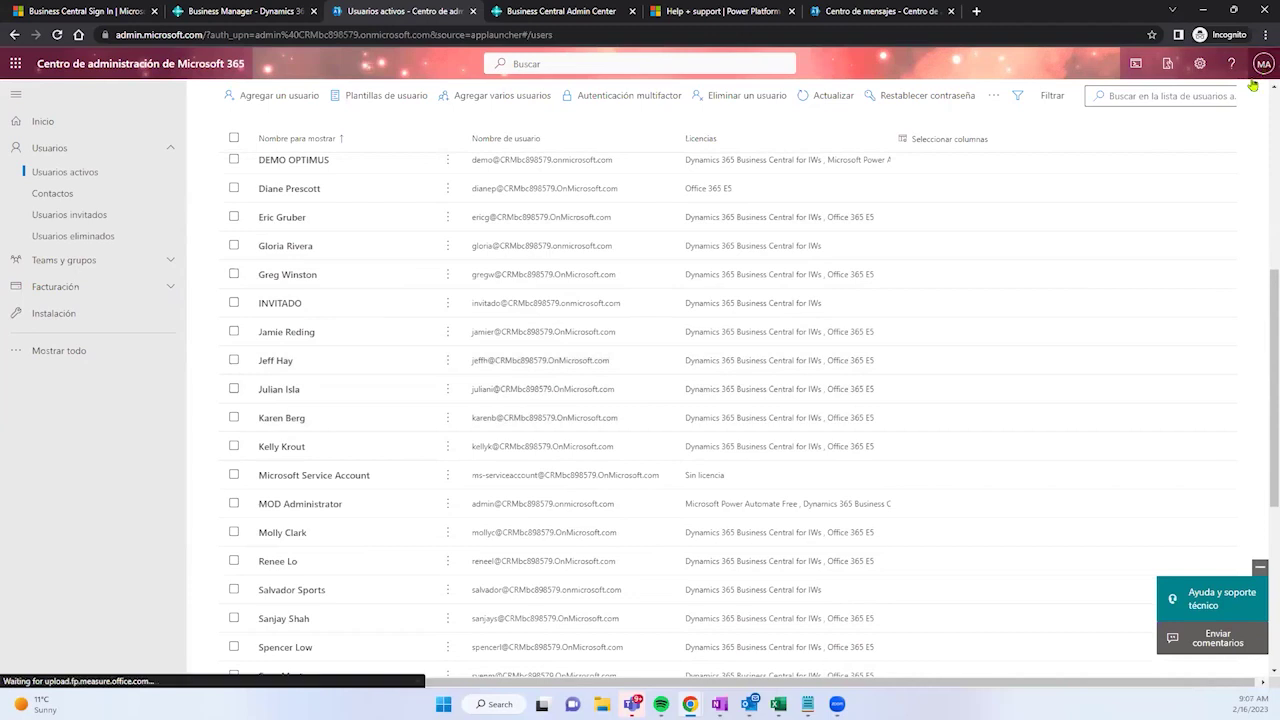
left_click_drag(1167, 135, 1262, 134)
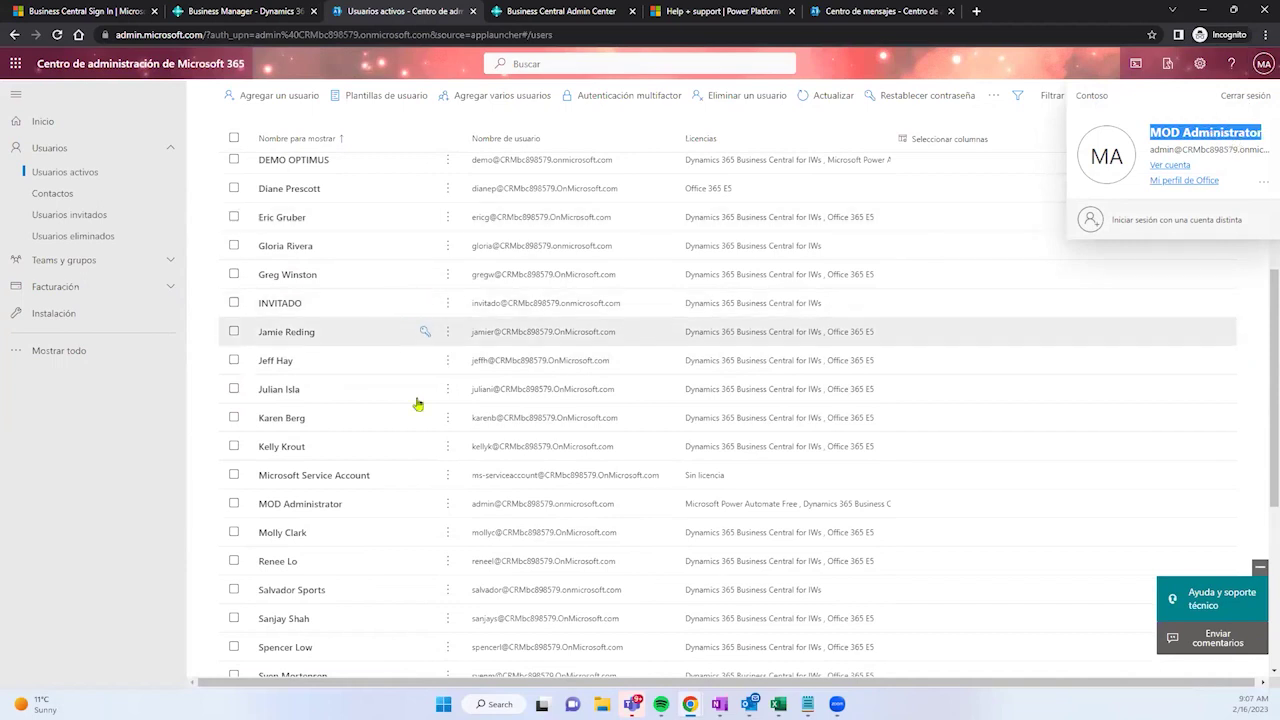
Step: Open the administrator user's details and review sign-in name, last sign-in date, groups and roles
left_click(279, 505)
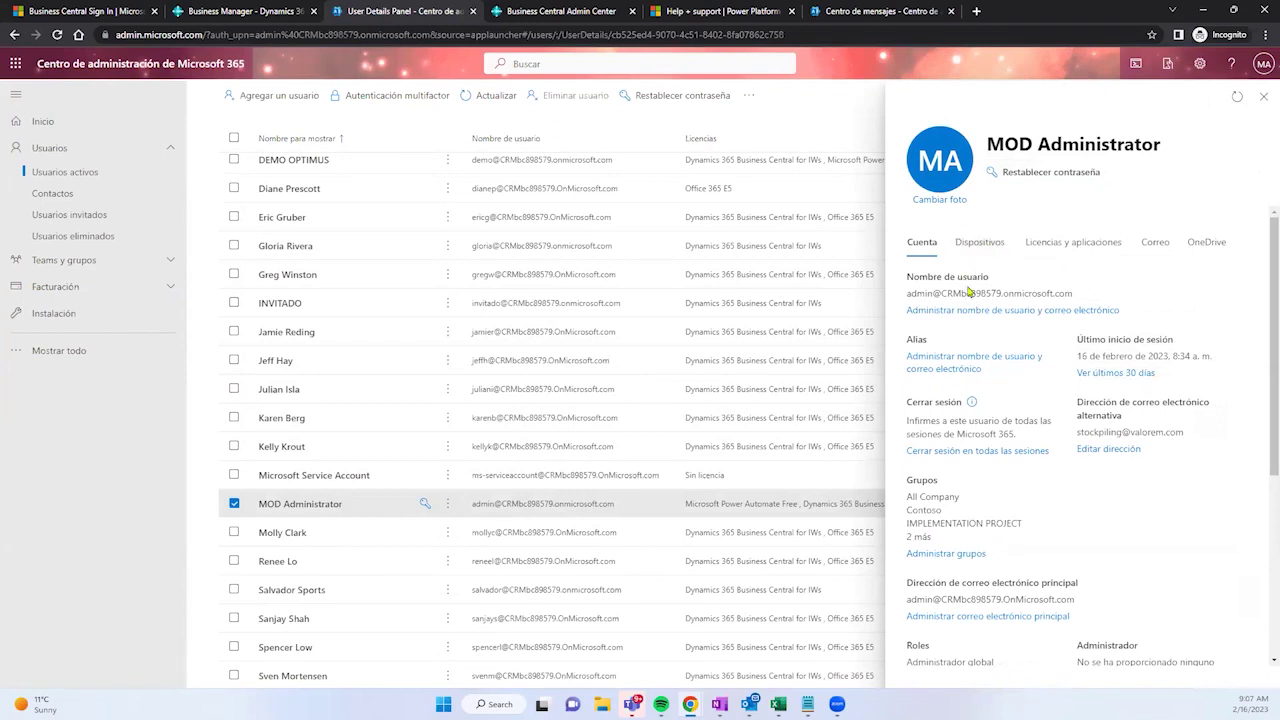
left_click_drag(910, 294, 1079, 298)
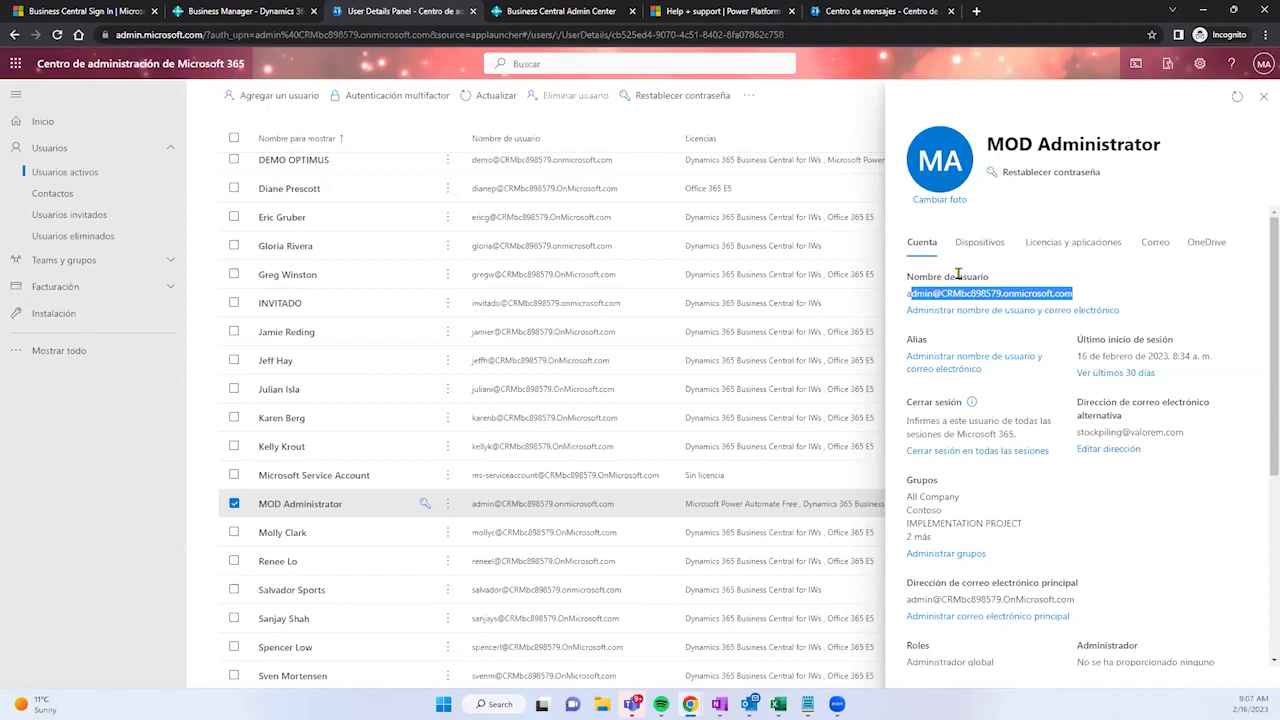
left_click_drag(1080, 357, 1213, 356)
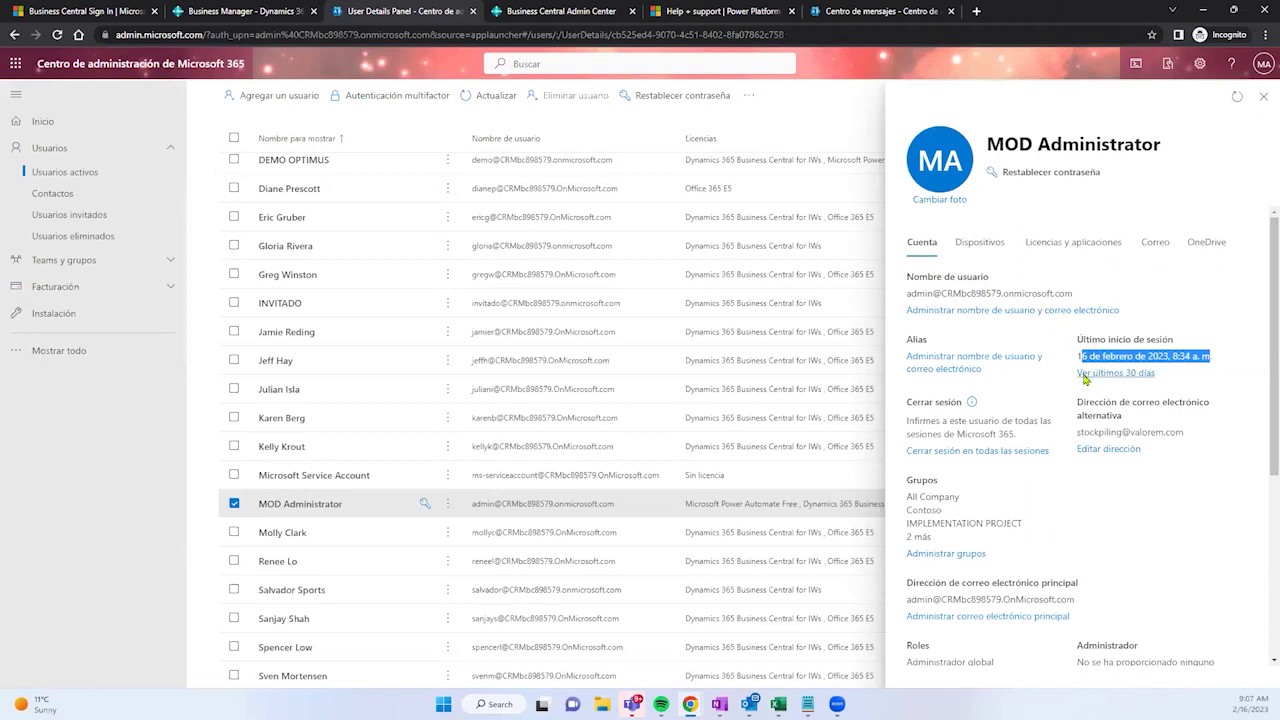
scroll(1059, 381, "down", 1)
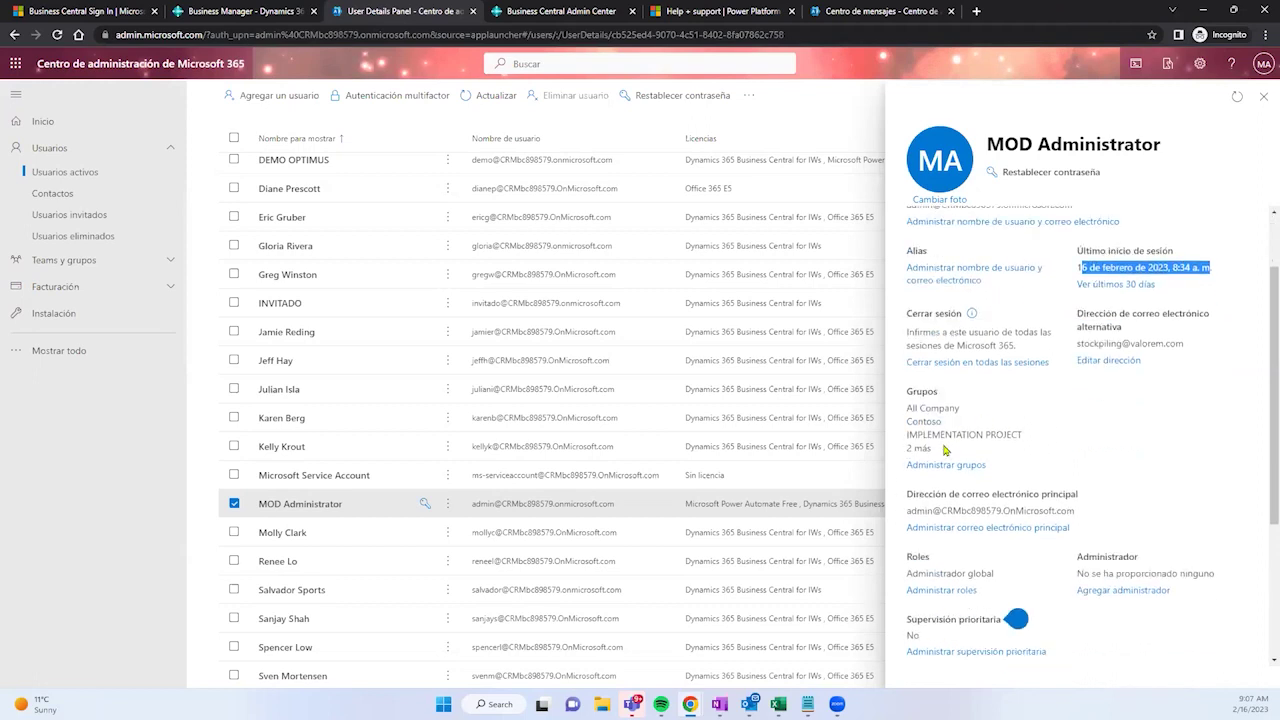
left_click_drag(927, 447, 899, 415)
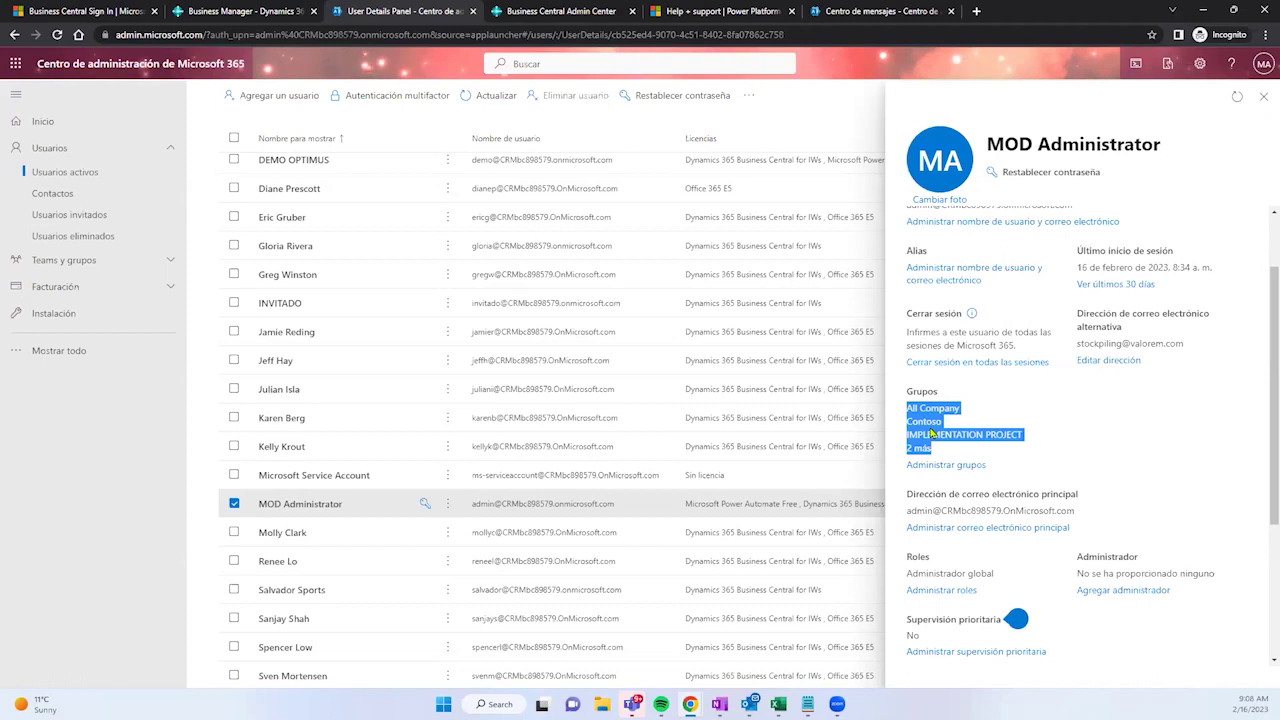
scroll(930, 432, "down", 1)
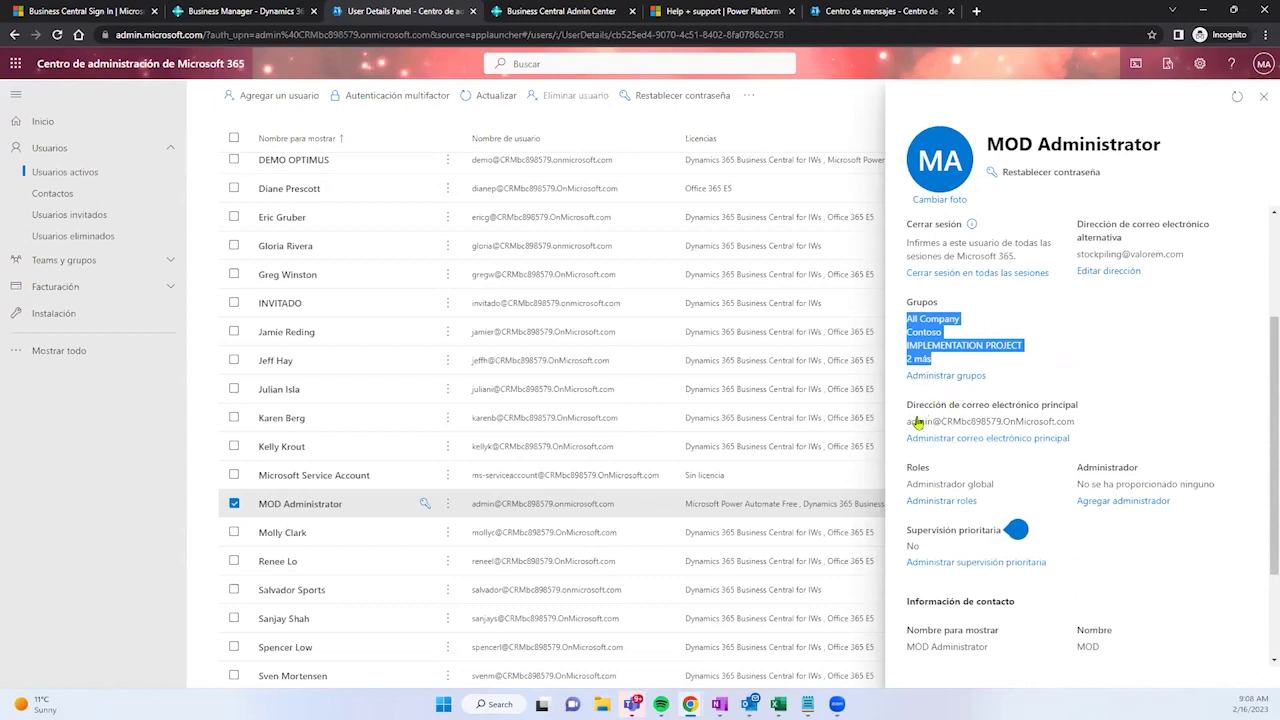
scroll(915, 424, "down", 1)
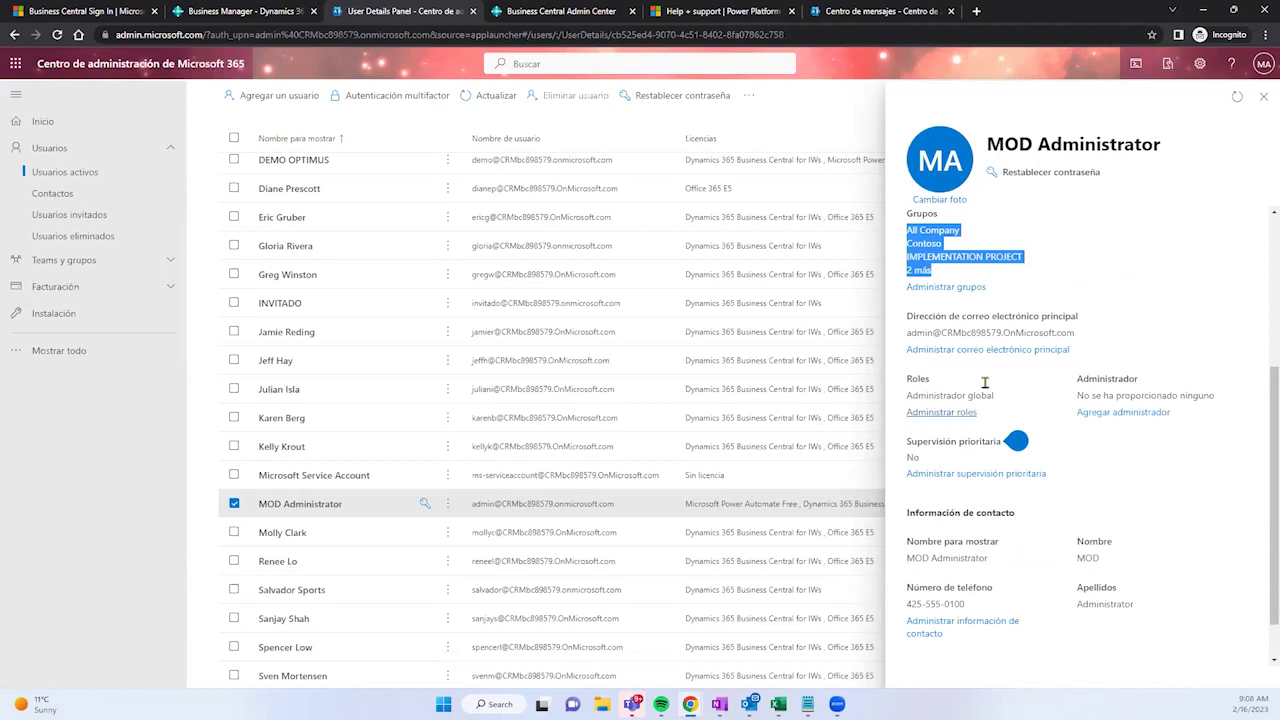
Step: Open the administrator's Change password form via Restablecer contraseña, then go back to Business Central
left_click(1058, 181)
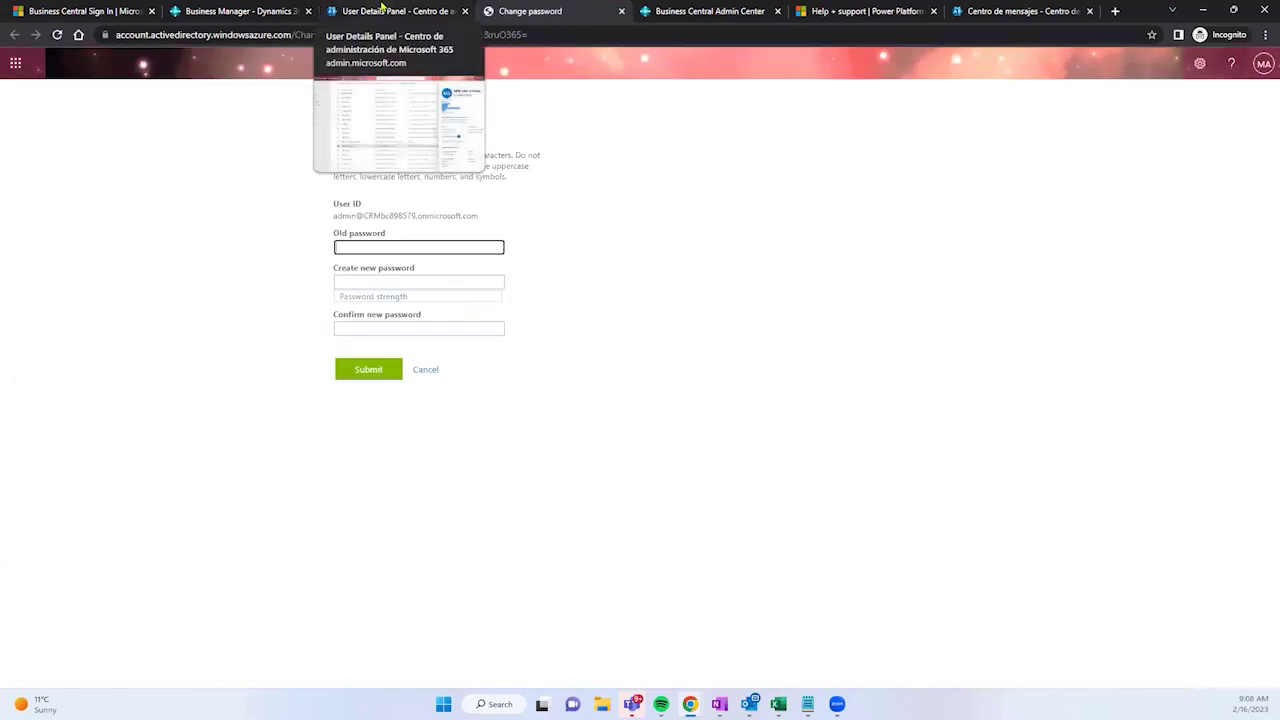
left_click(271, 10)
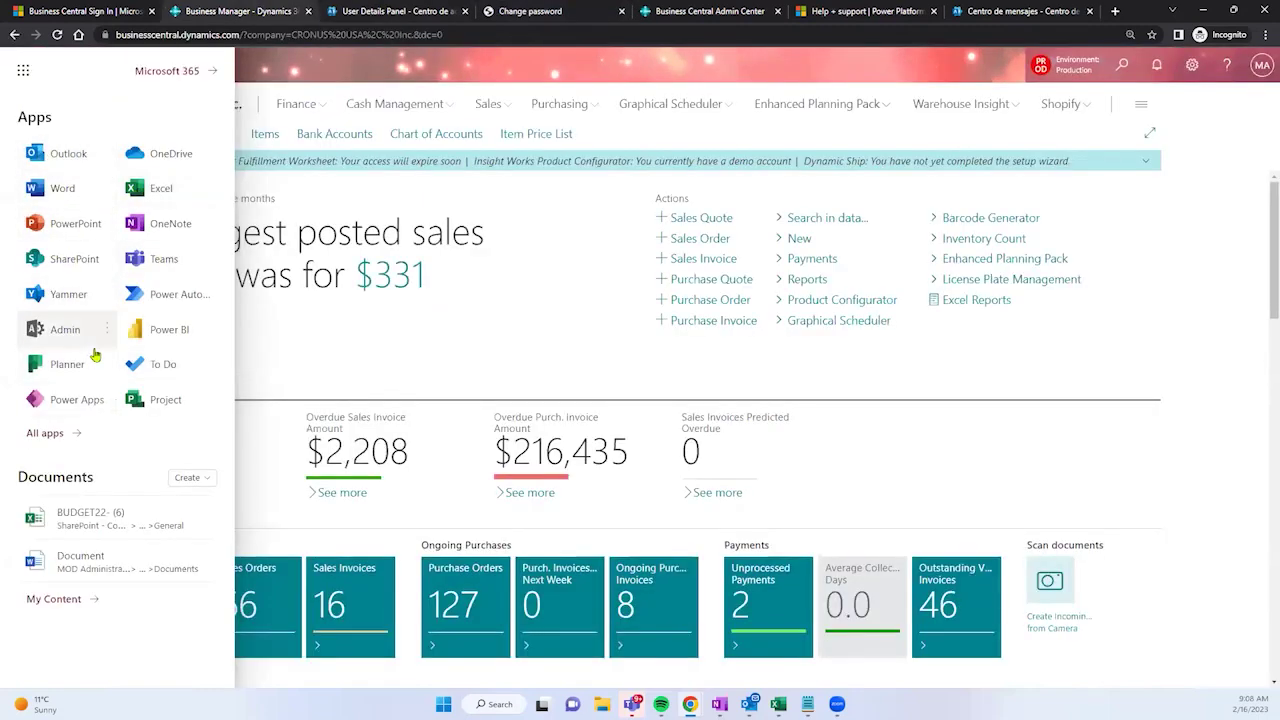
Step: Close the app launcher and show the signed-in account card with its sign-in address
left_click(1261, 70)
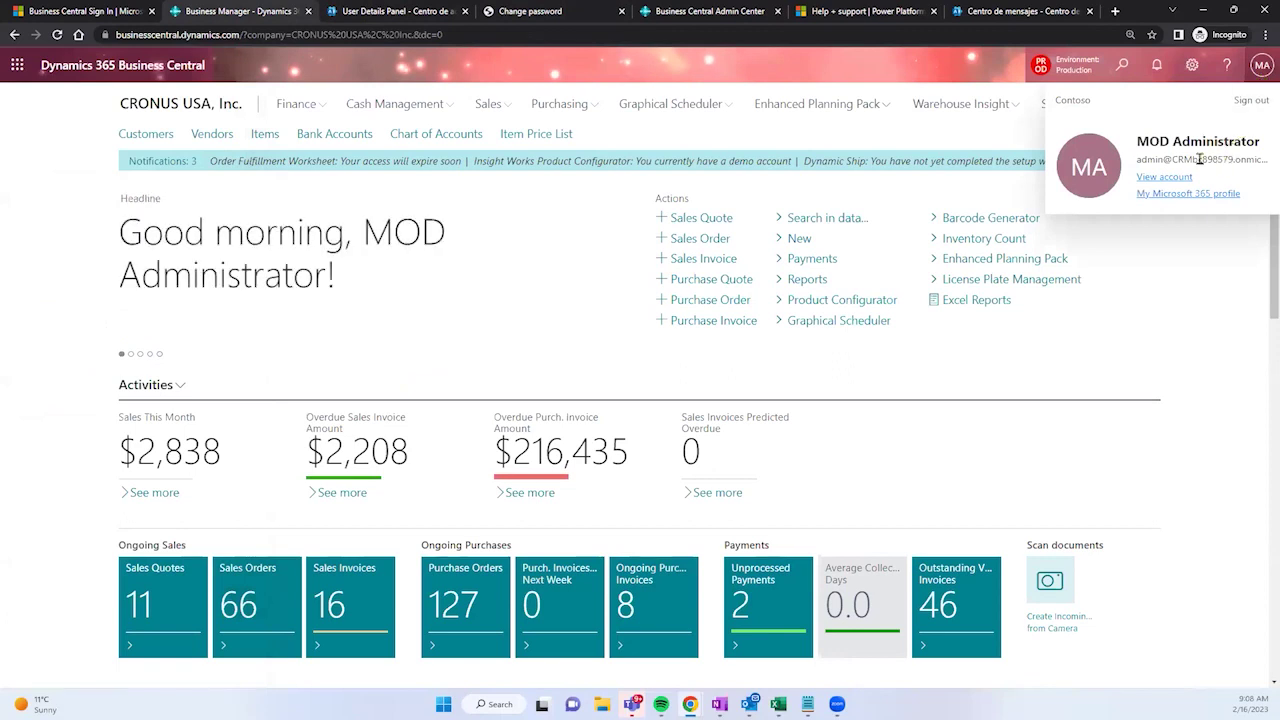
left_click_drag(1139, 163, 1255, 160)
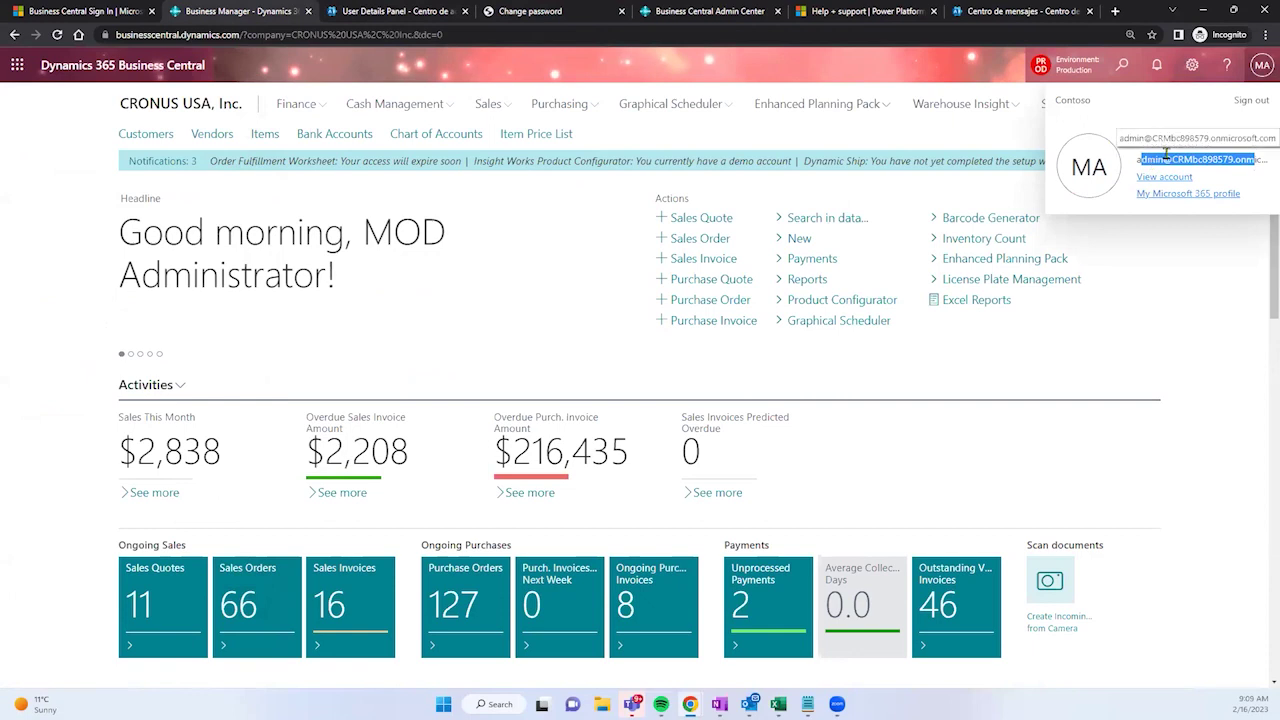
Step: Close the Change password tab and return to the administrator's Account details, reviewing contact information
left_click(550, 11)
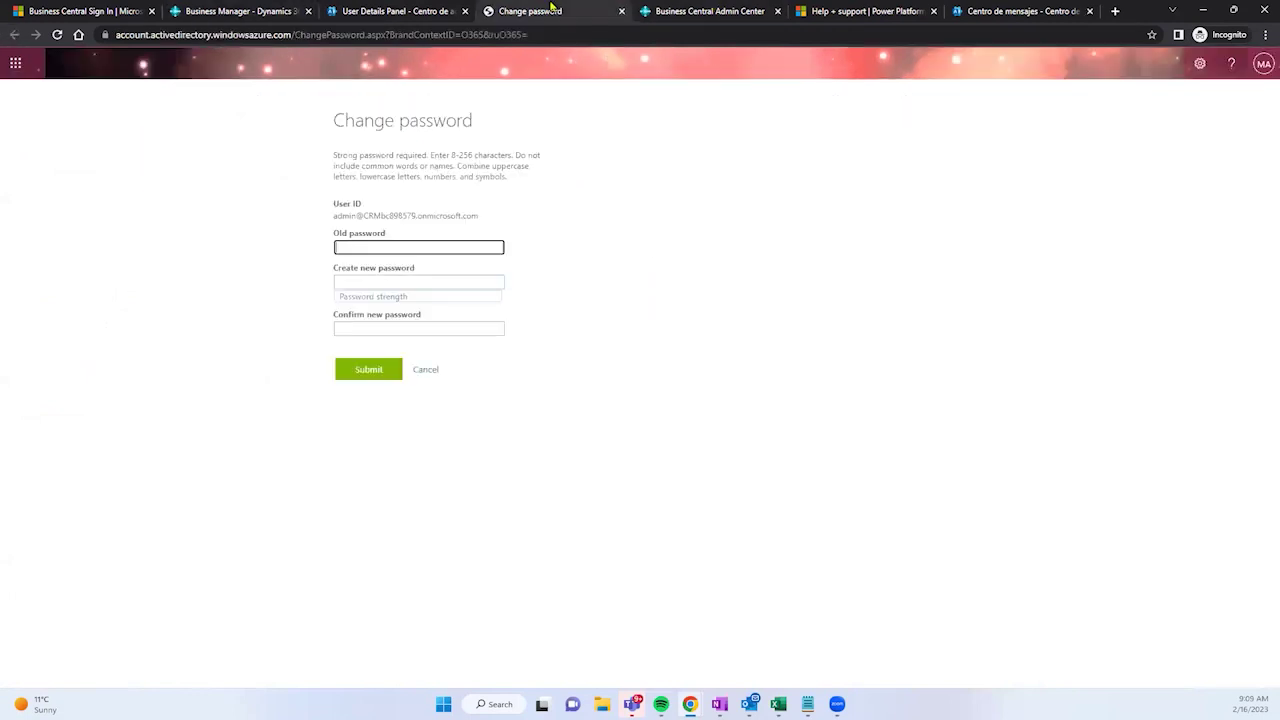
left_click(621, 11)
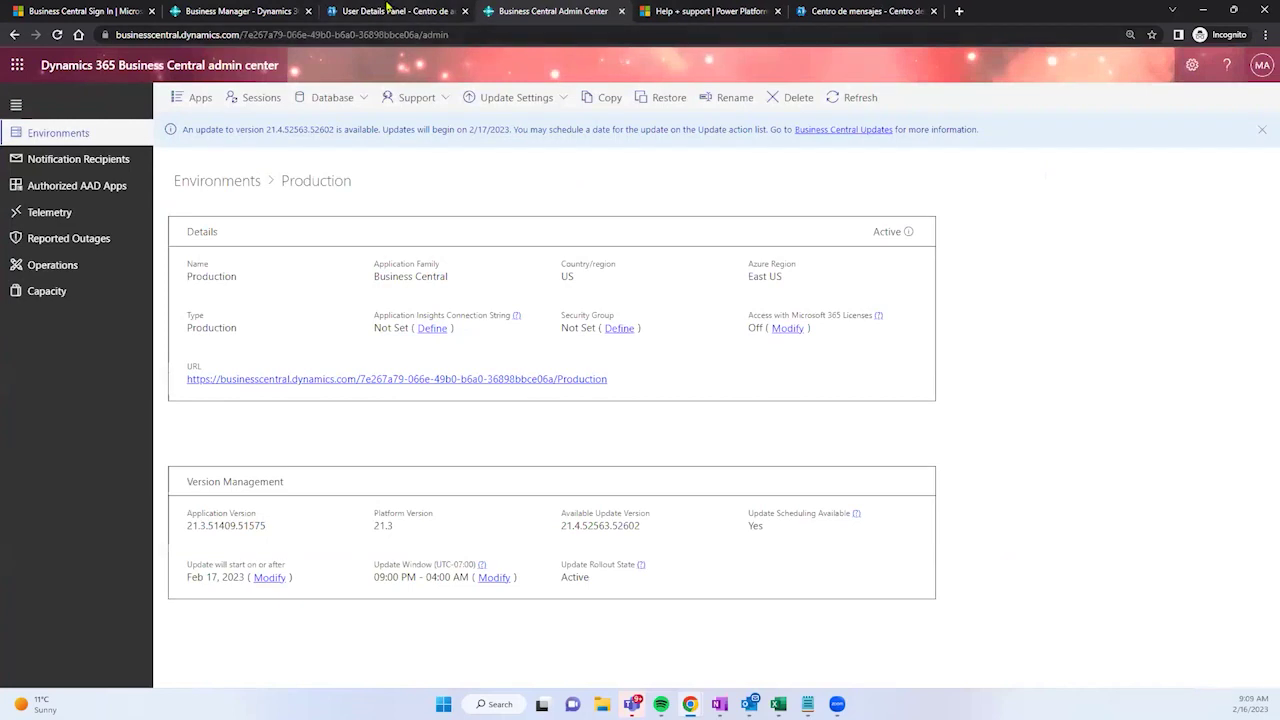
left_click(383, 10)
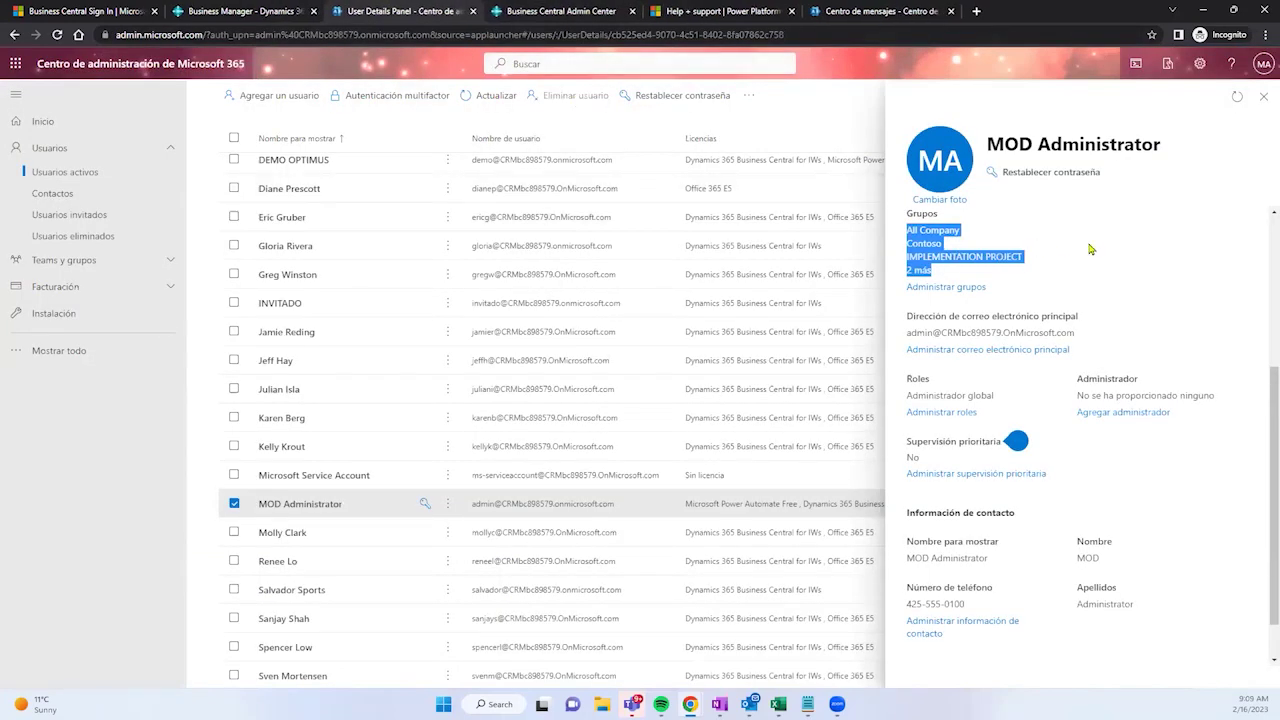
scroll(1090, 250, "down", 1)
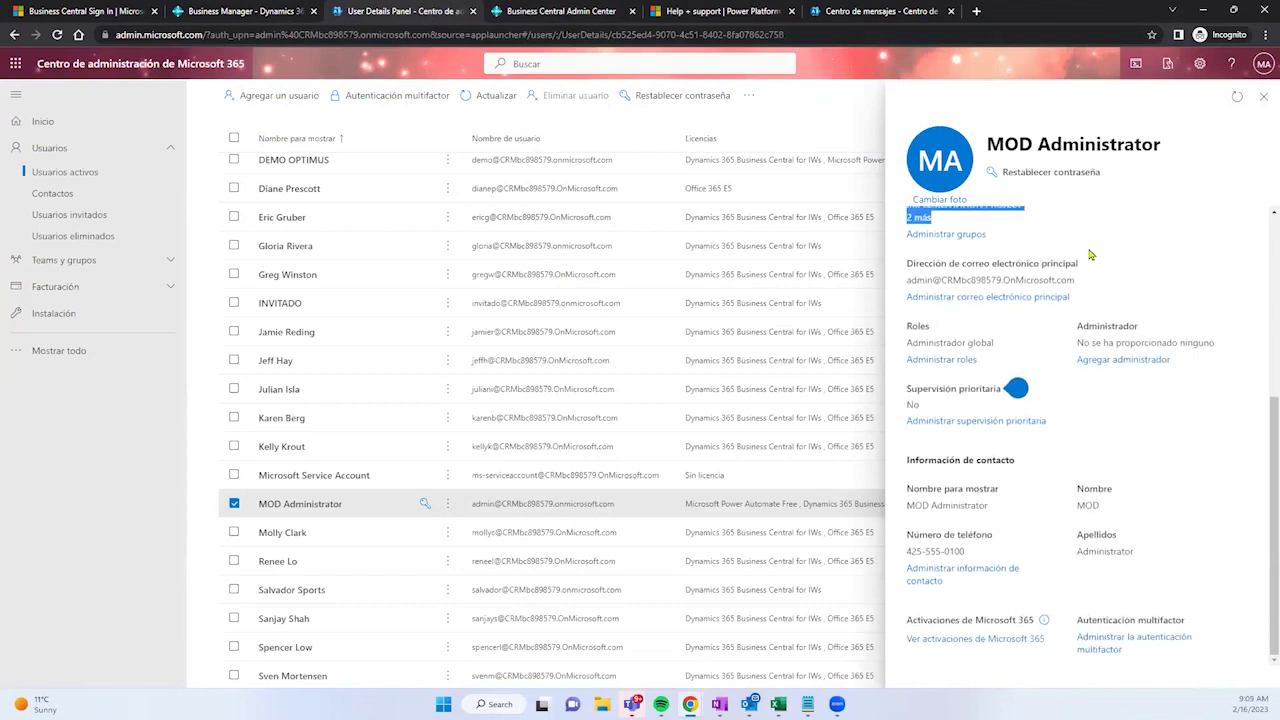
left_click_drag(963, 552, 907, 553)
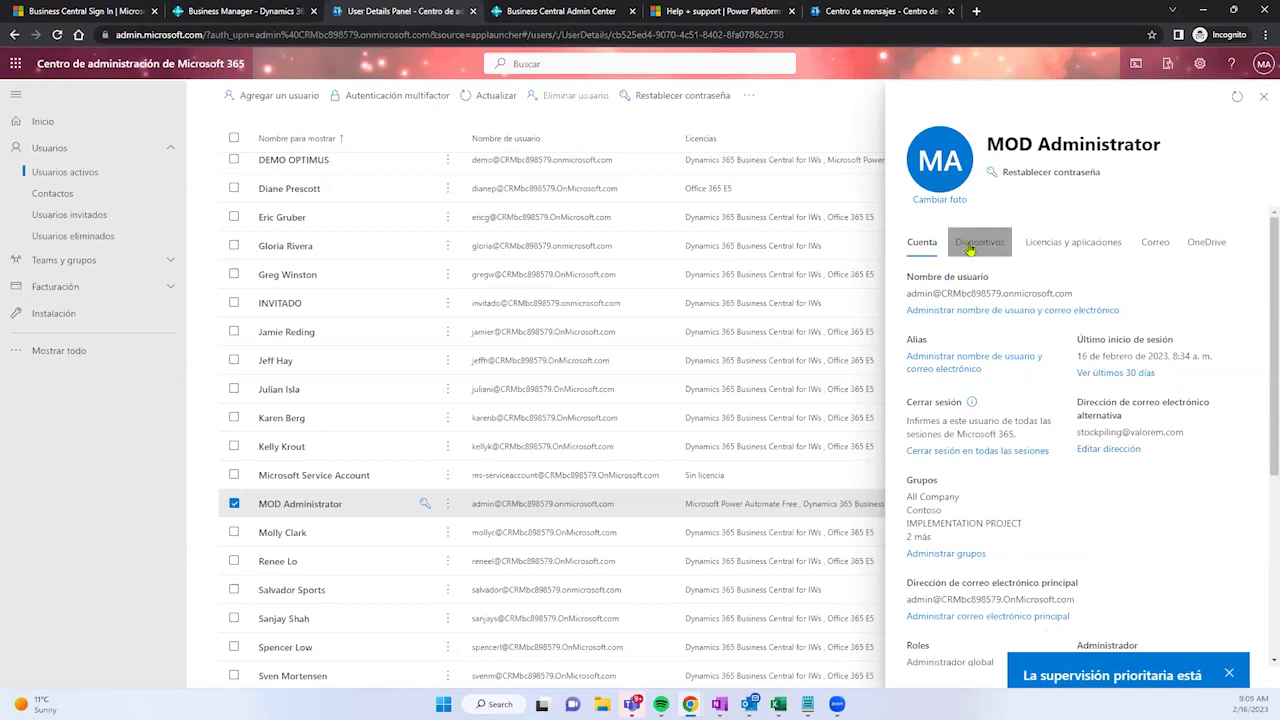
Step: Show the Dispositivos tab for the administrator, confirming no devices are enrolled in Intune
left_click(970, 249)
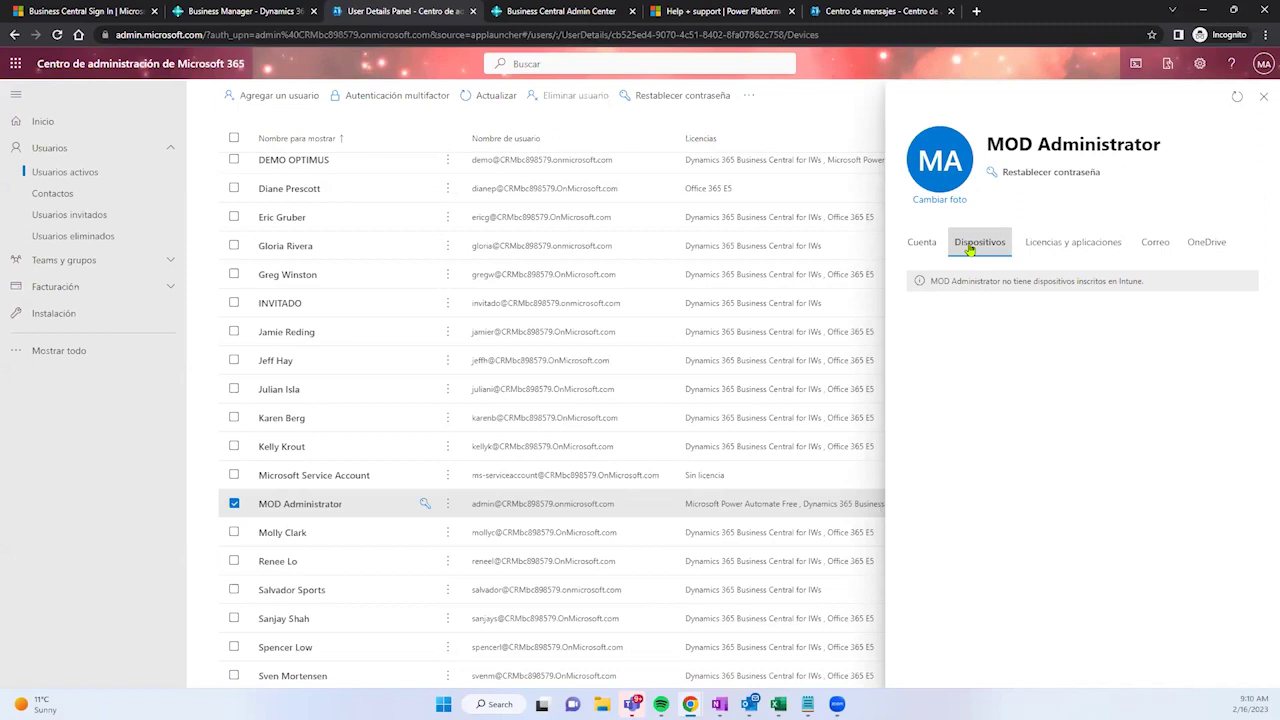
Step: Review Licencias y aplicaciones, leaving the usage location unchanged as Estados Unidos
left_click(1047, 248)
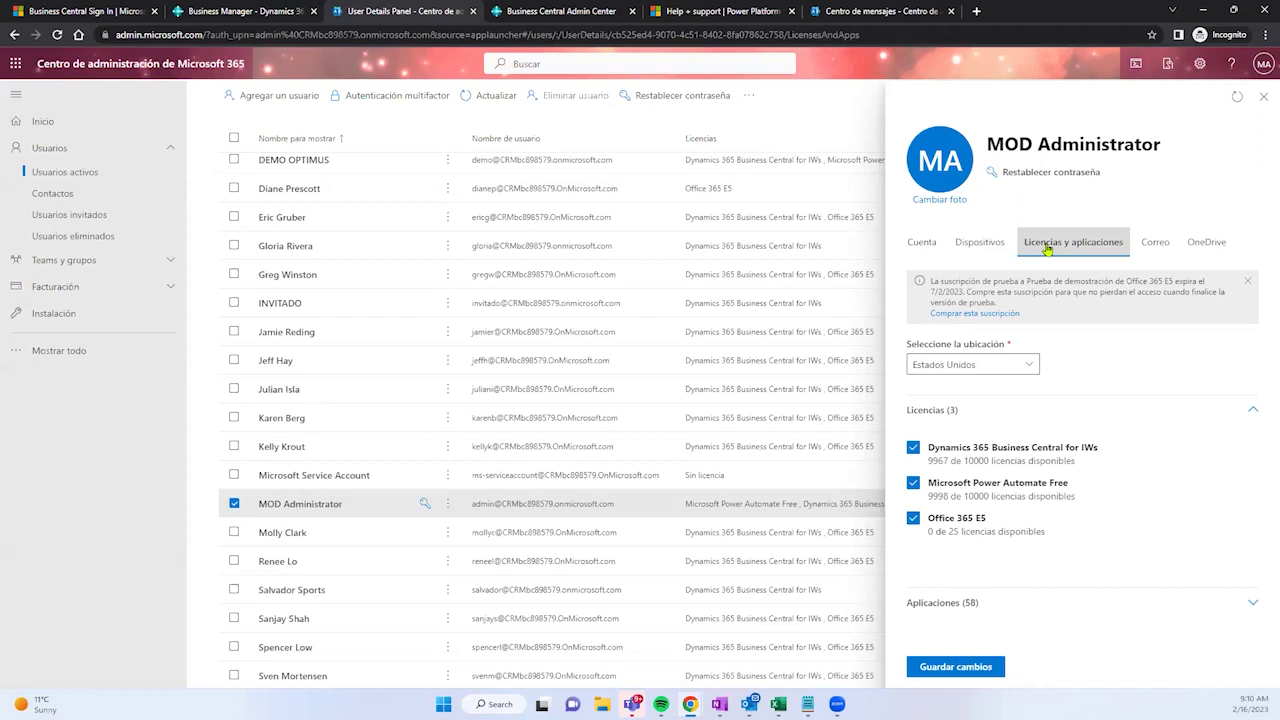
left_click(1021, 365)
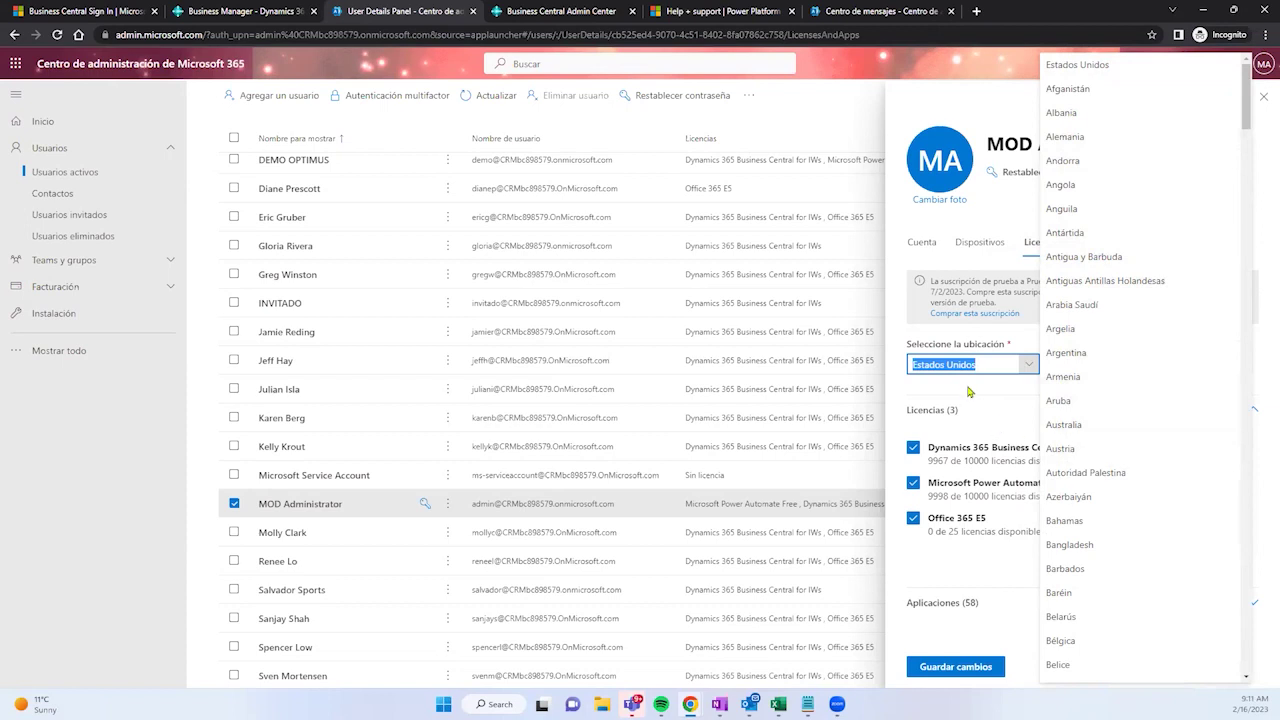
key("Escape")
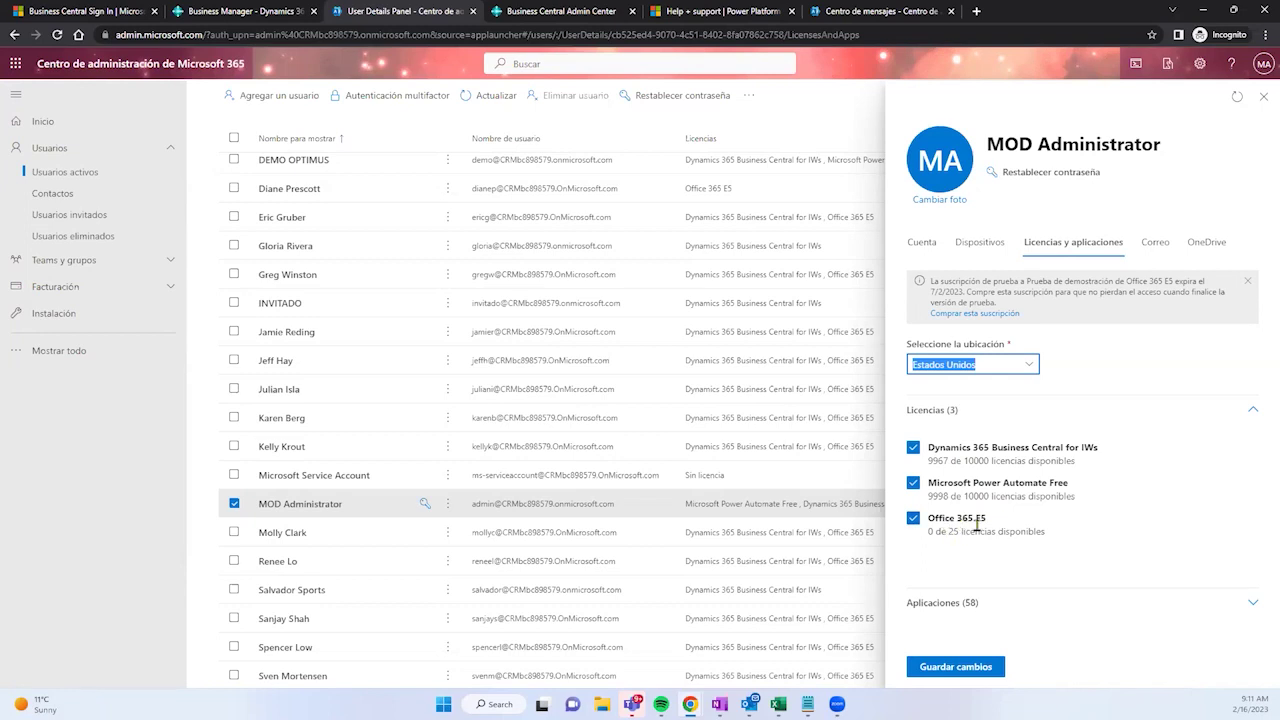
Step: Expand the administrator's Aplicaciones (58) list and scroll through the enabled app checkboxes and back
left_click(970, 604)
scroll(1097, 403, "down", 1)
scroll(1097, 403, "down", 3)
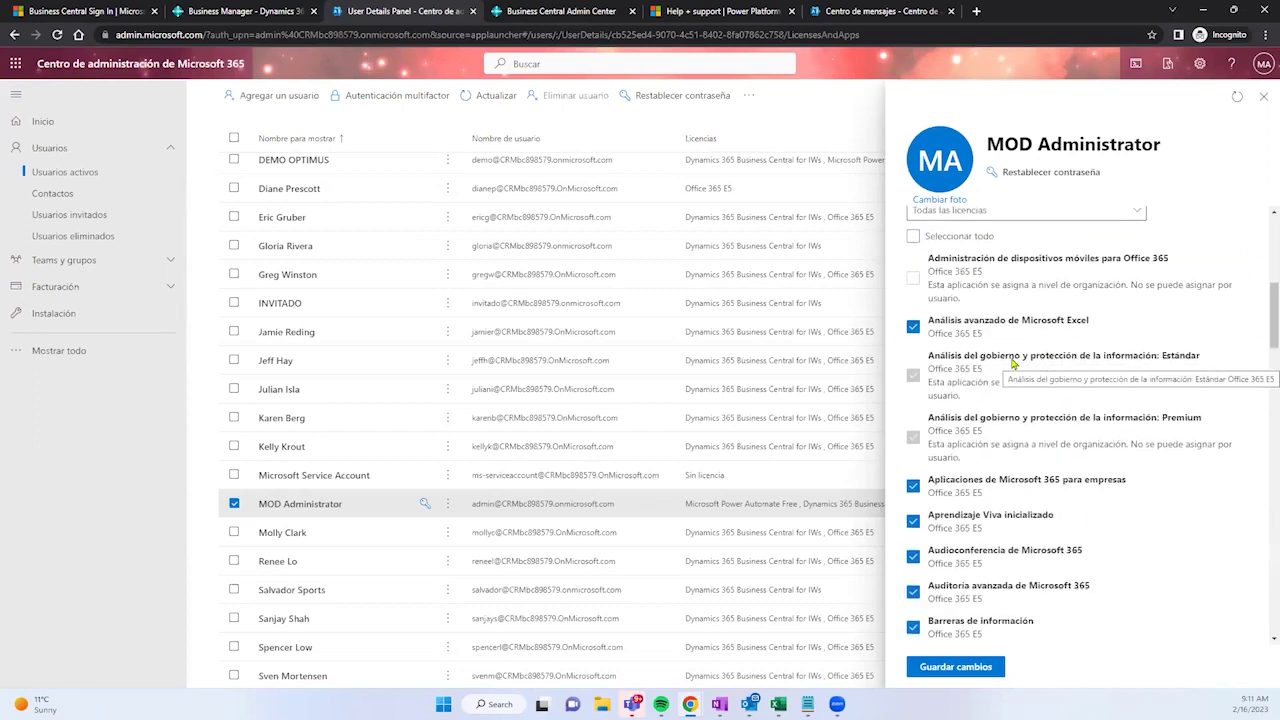
scroll(1013, 363, "down", 3)
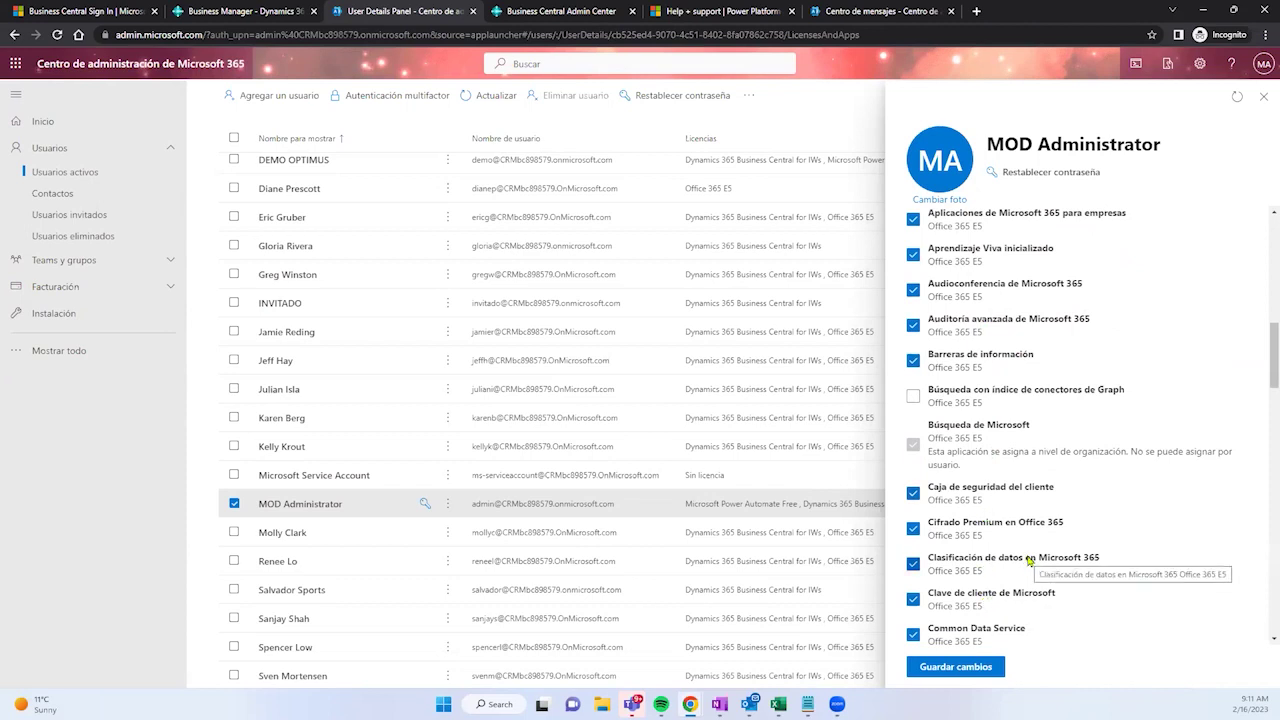
scroll(1029, 560, "up", 1)
scroll(1029, 560, "up", 8)
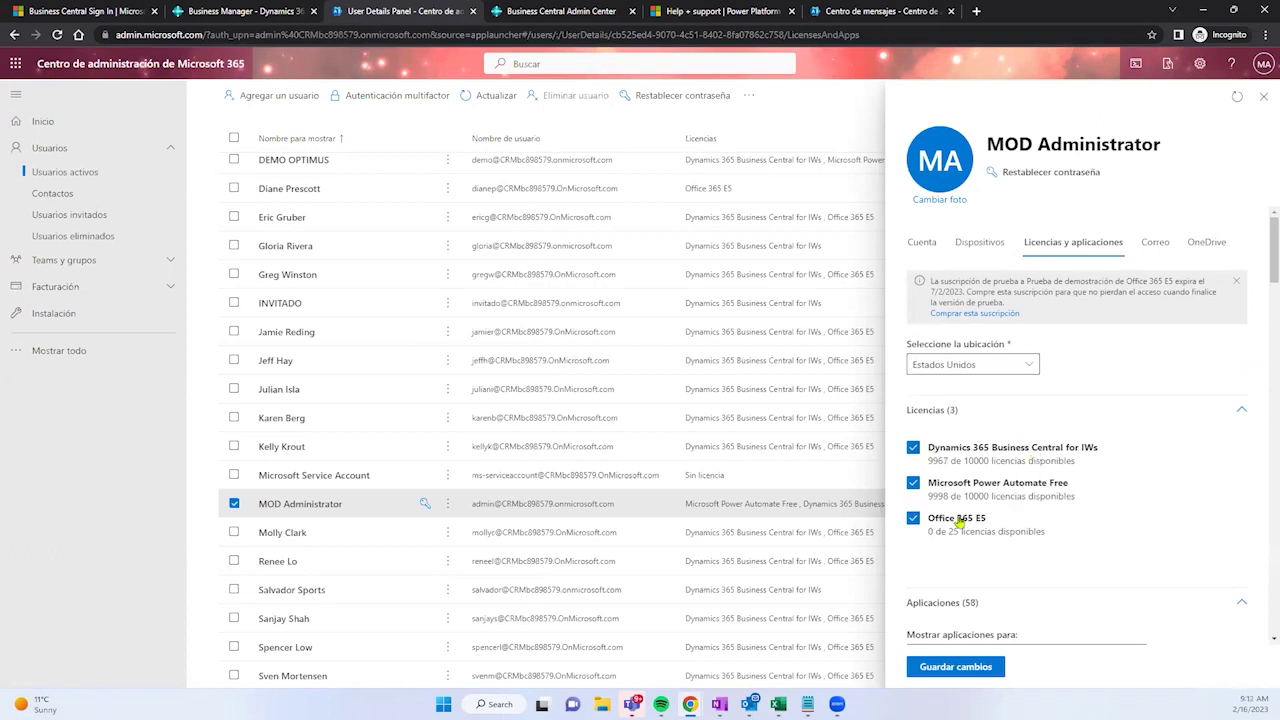
Step: Check the Correo mailbox storage, then view OneDrive: 0 MB of 1024 GB used, 30-day retention
left_click(1156, 242)
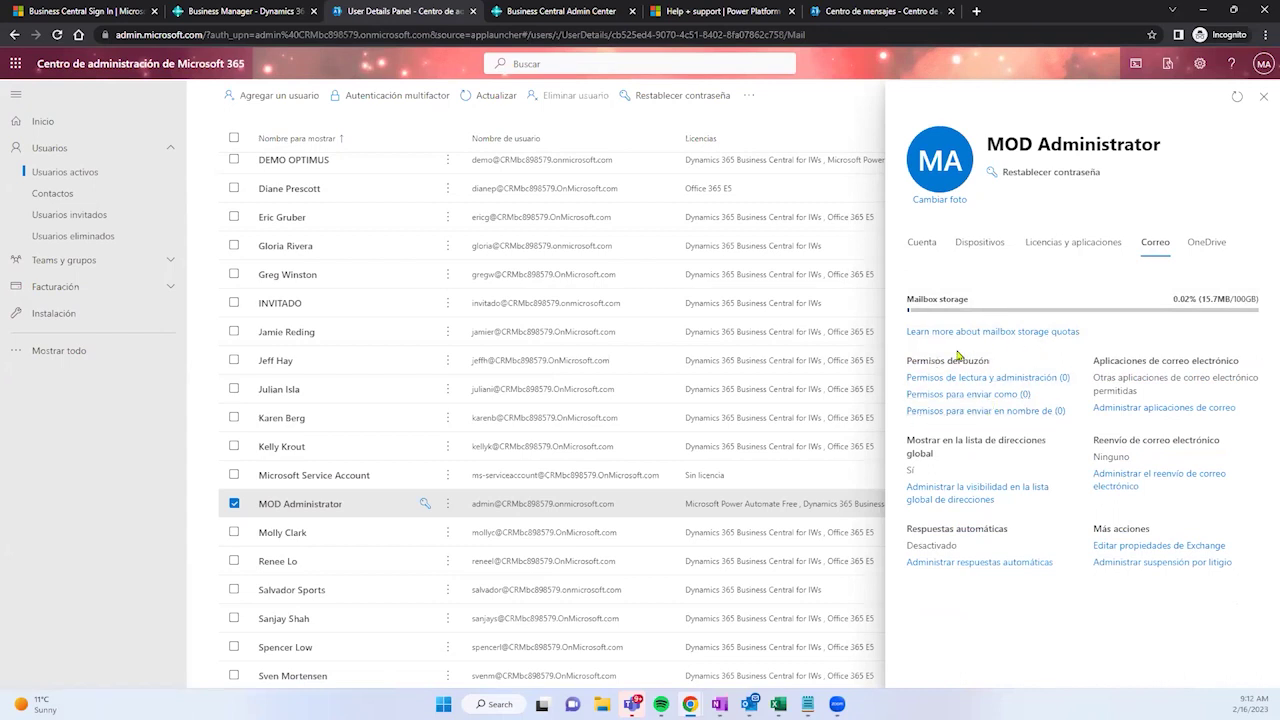
mouse_move(933, 311)
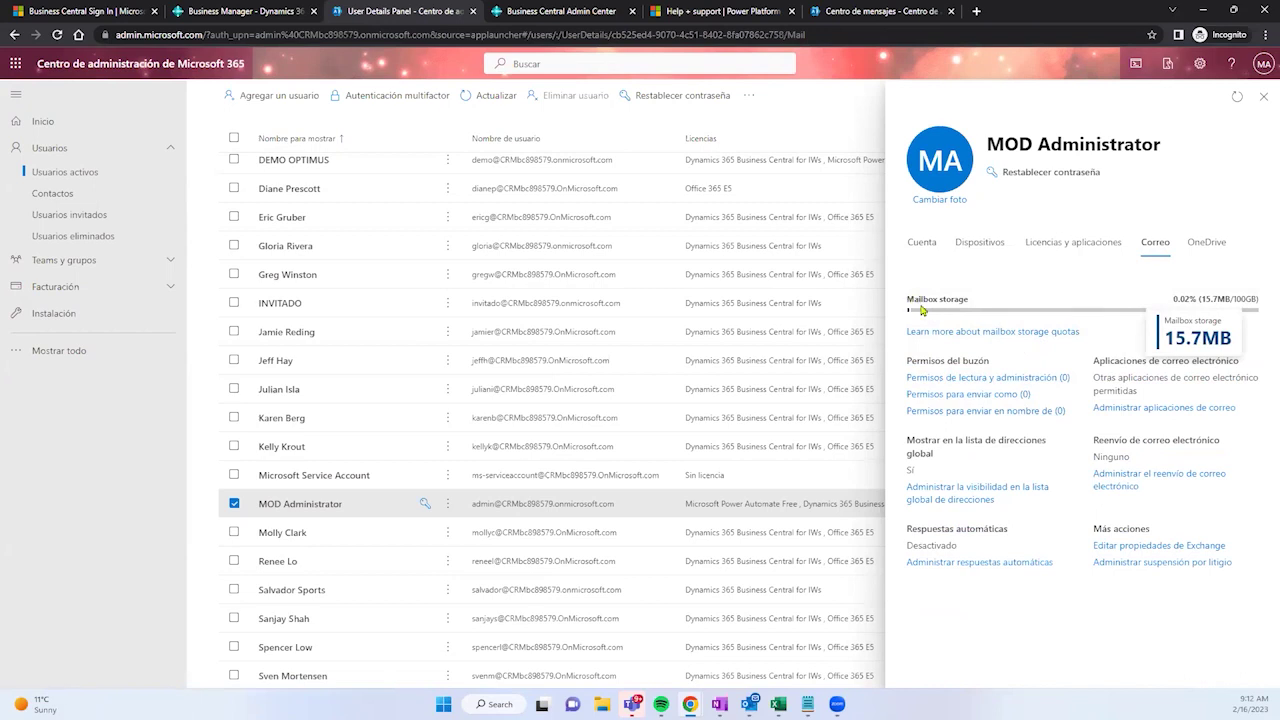
triple_click(910, 302)
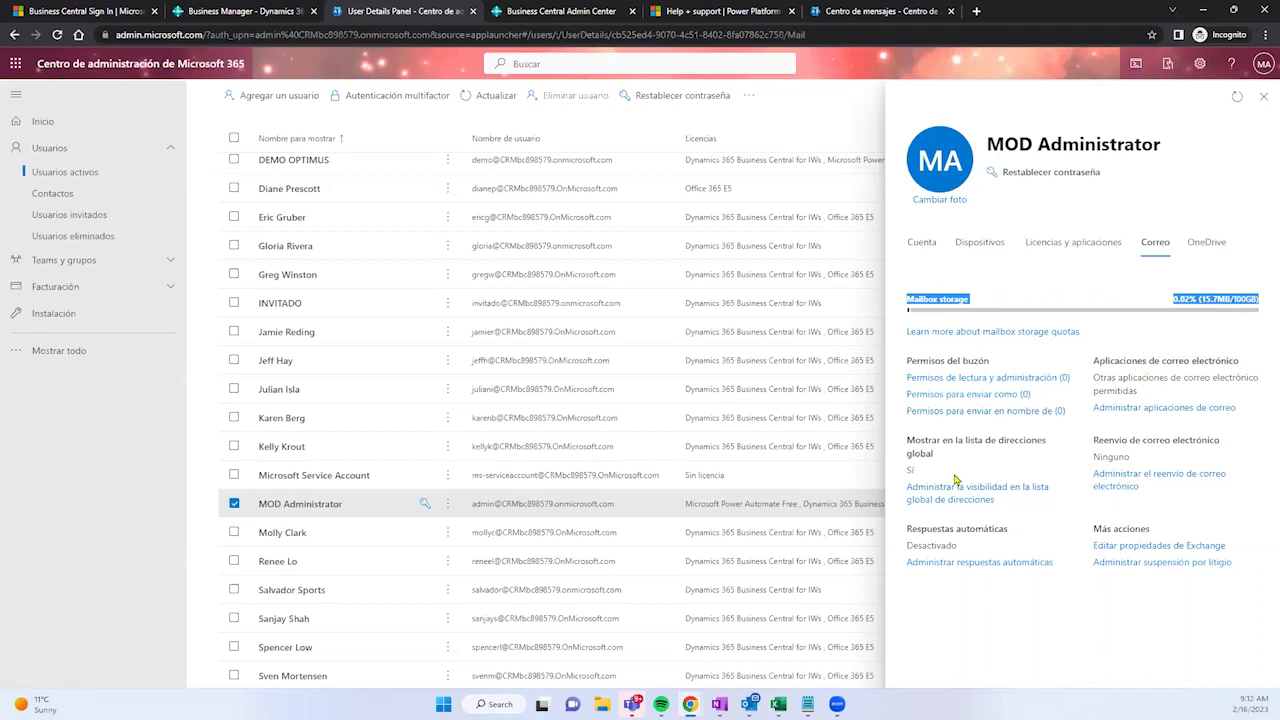
left_click(1208, 245)
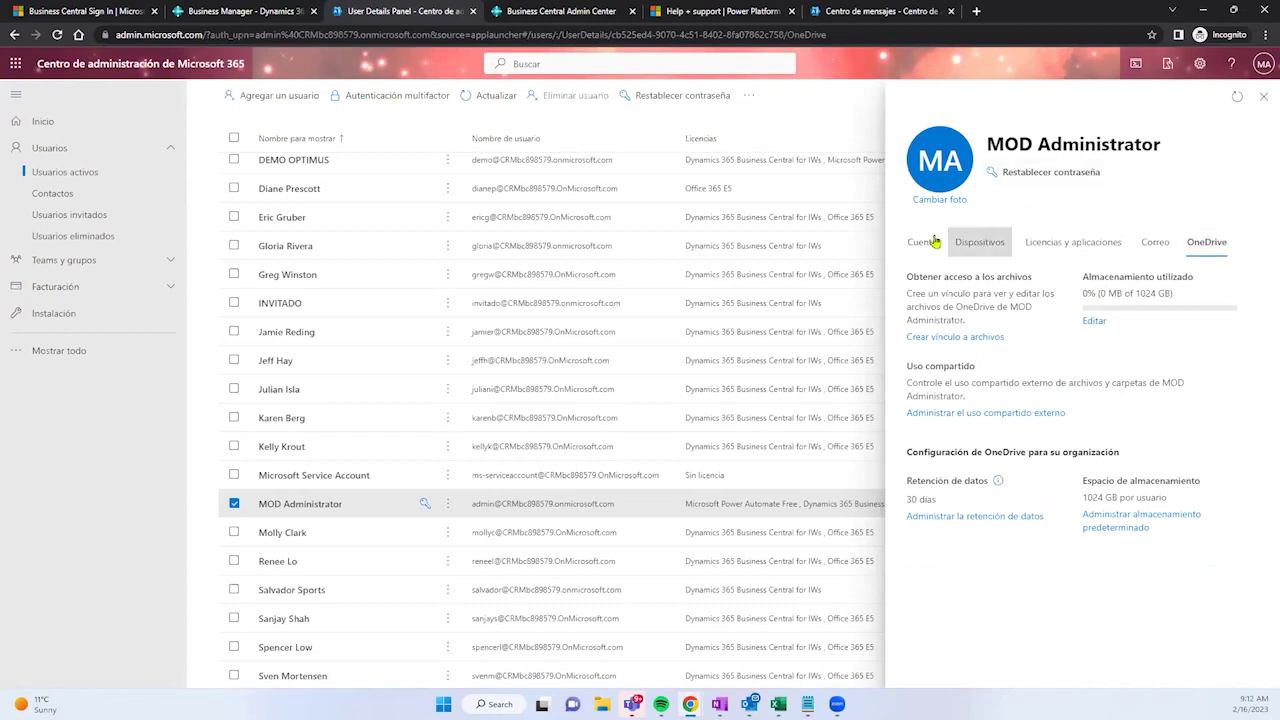
Step: Close the administrator's details panel and start the Agregar un usuario wizard
left_click(1264, 100)
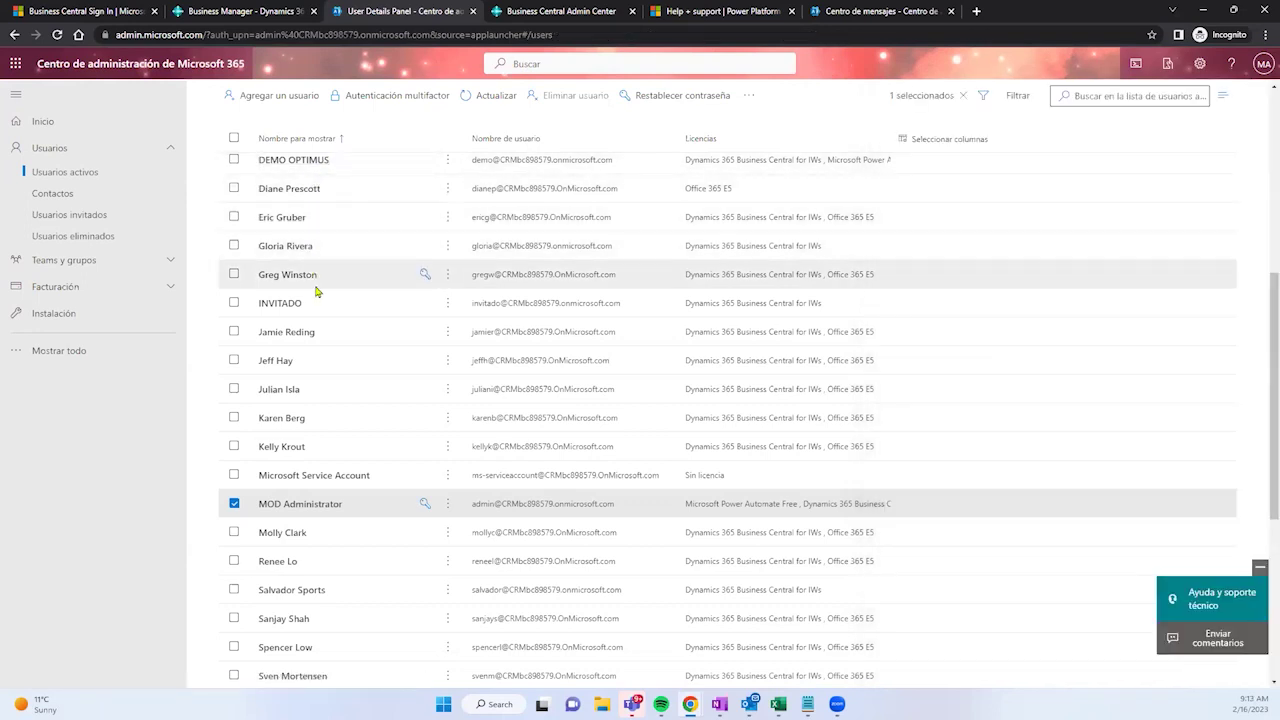
left_click(275, 97)
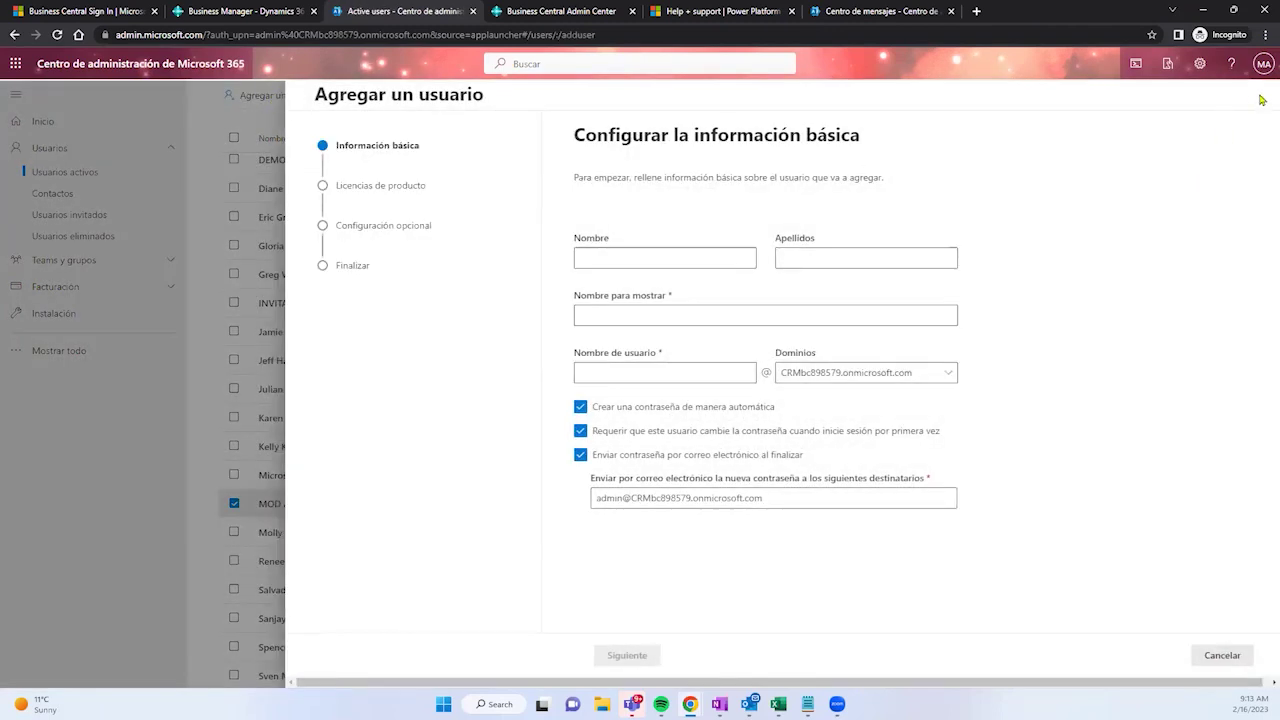
Step: Keep the new-user form open and enter demo as first name and last name
left_click(1219, 657)
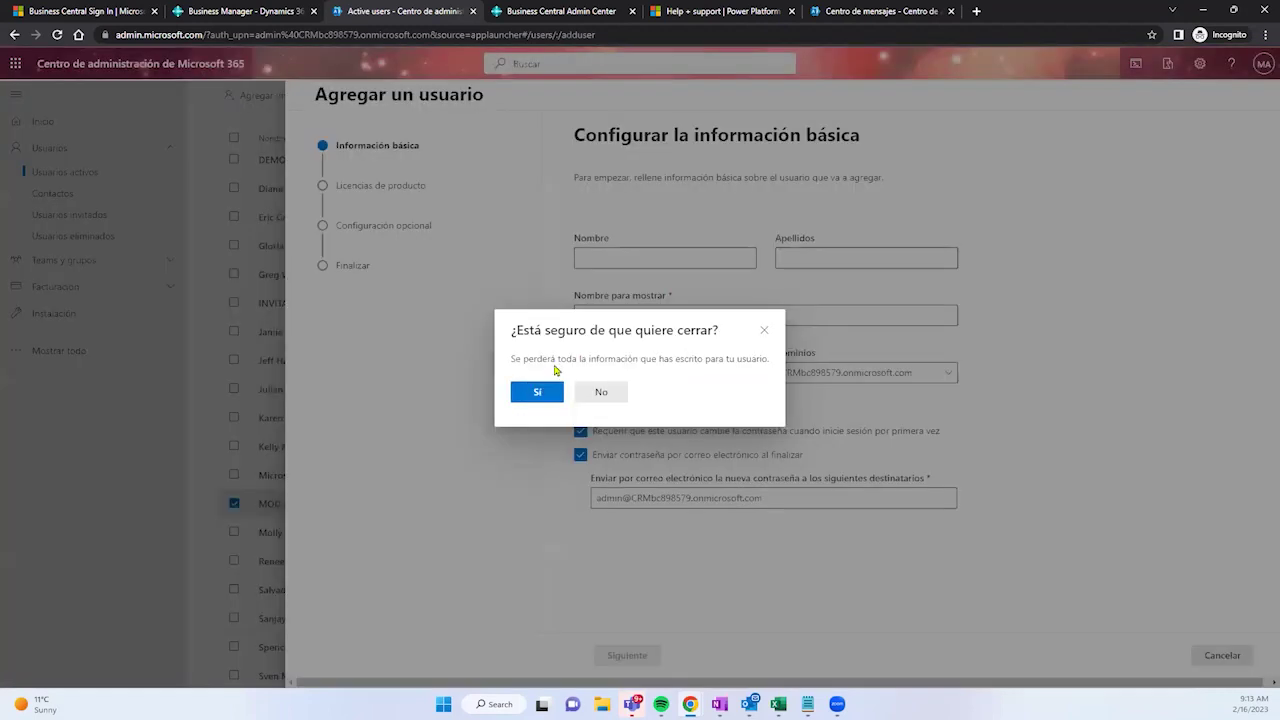
left_click(597, 393)
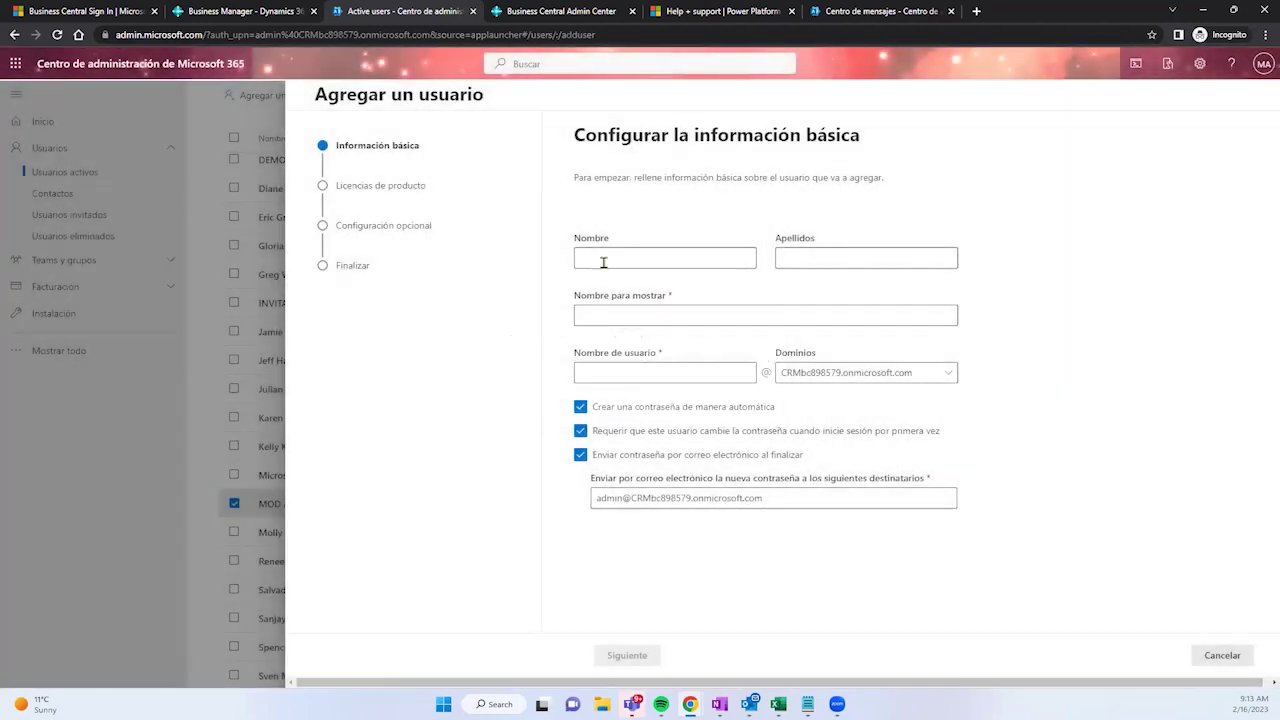
left_click(628, 262)
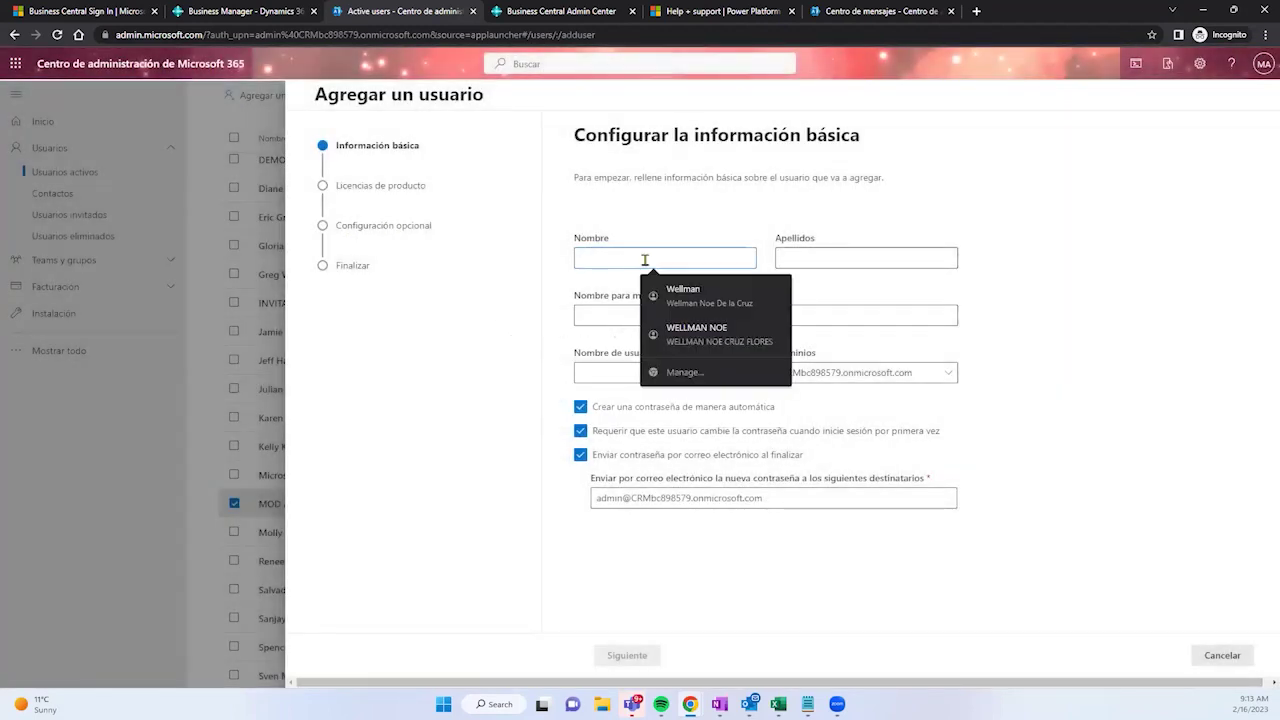
type("demo")
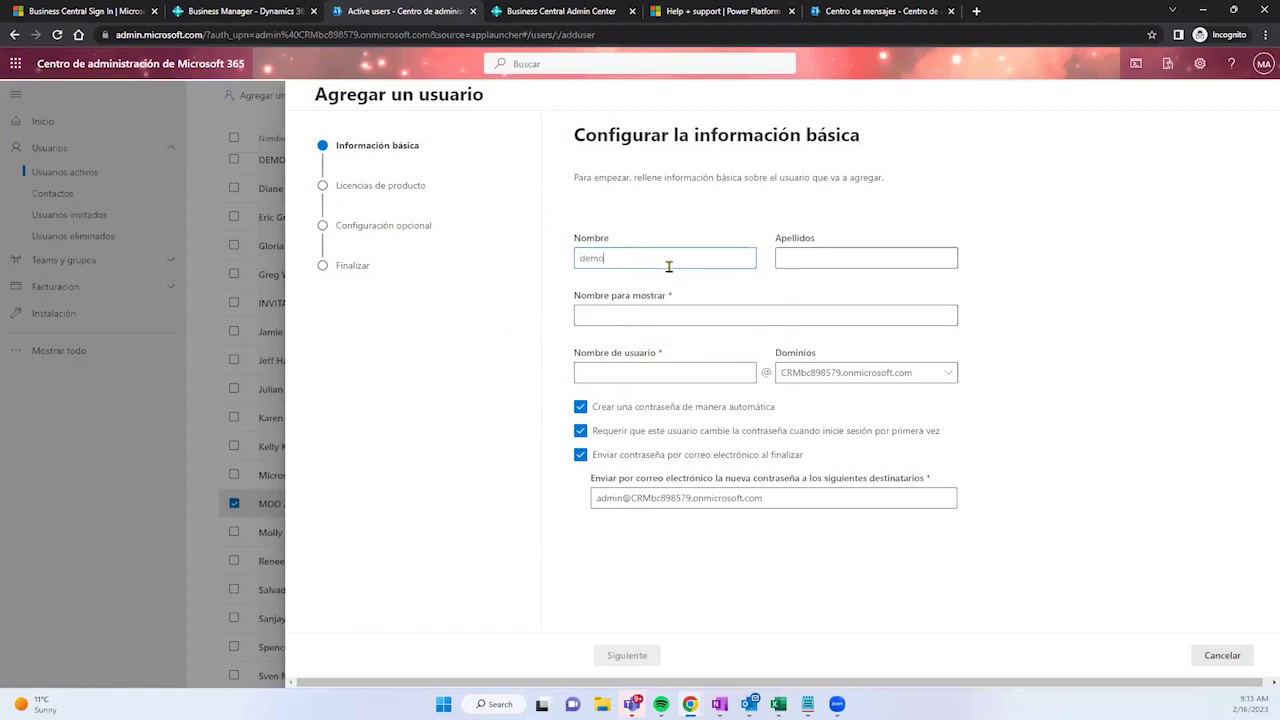
left_click(830, 257)
type("de")
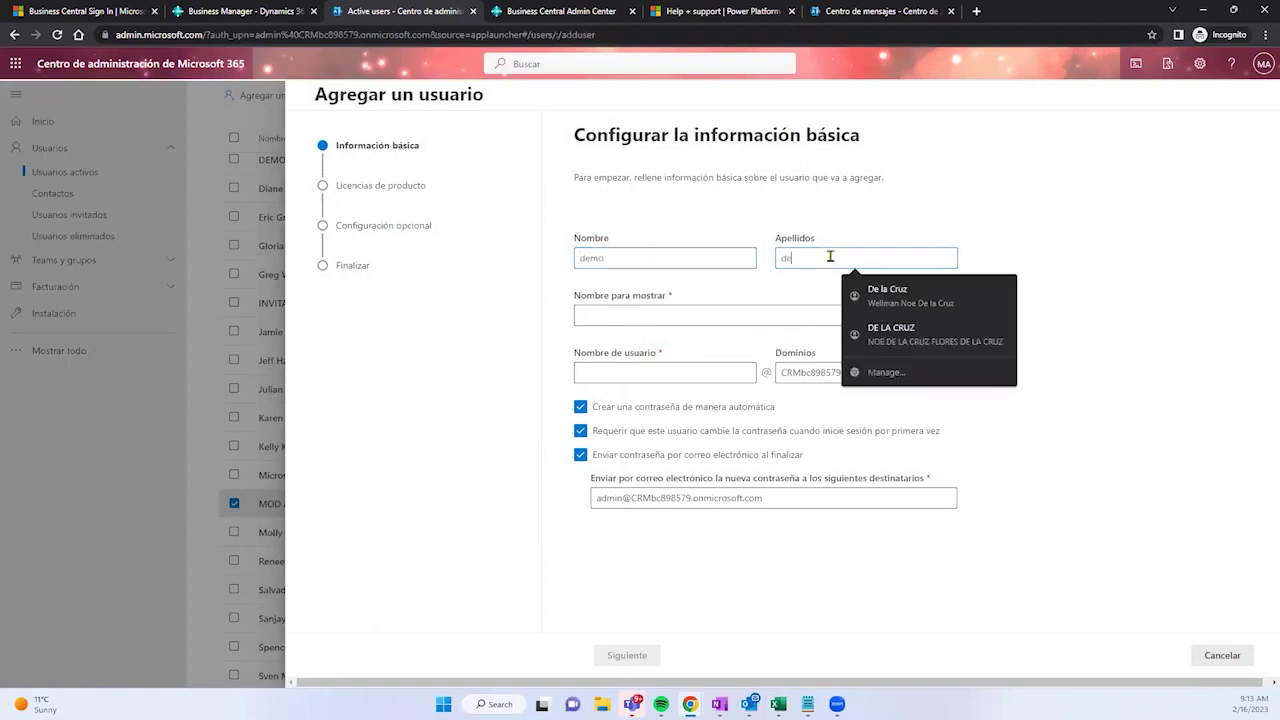
type("mo")
Step: Trim the display name to demo and set the username to demo2
left_click(750, 310)
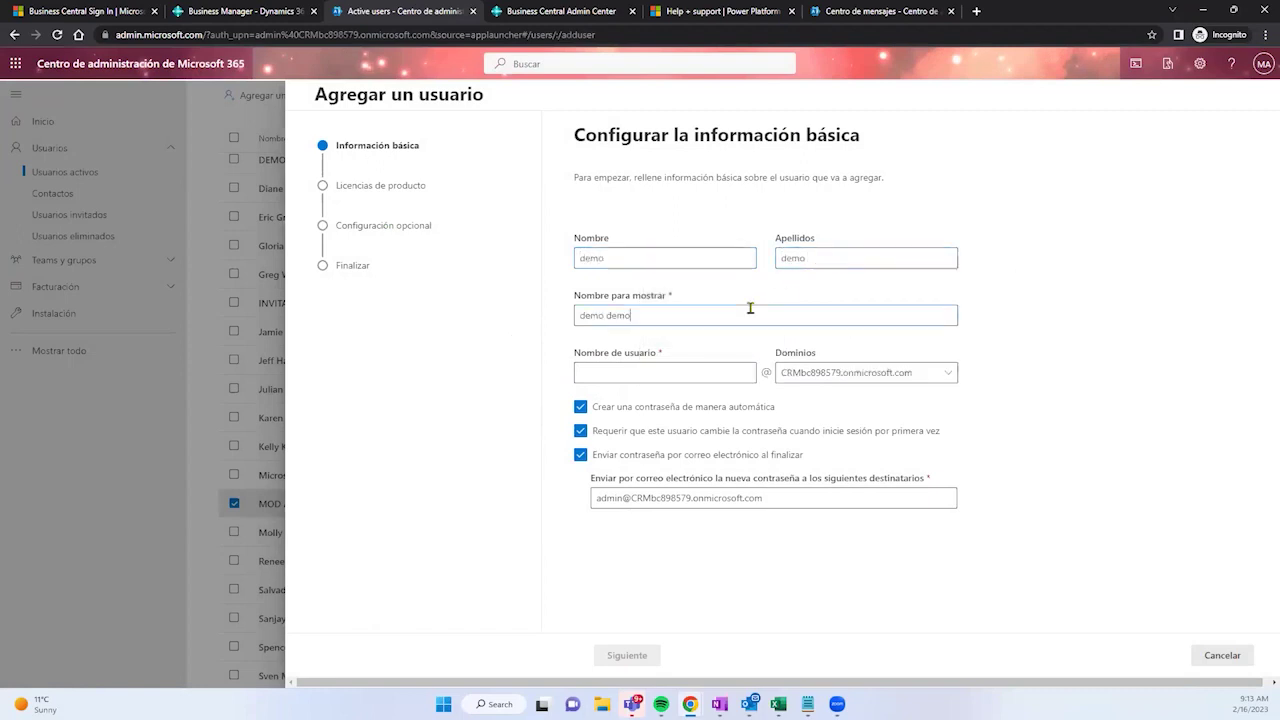
key("BackSpace")
key("BackSpace")
key("BackSpace")
key("BackSpace")
key("BackSpace")
type("demo")
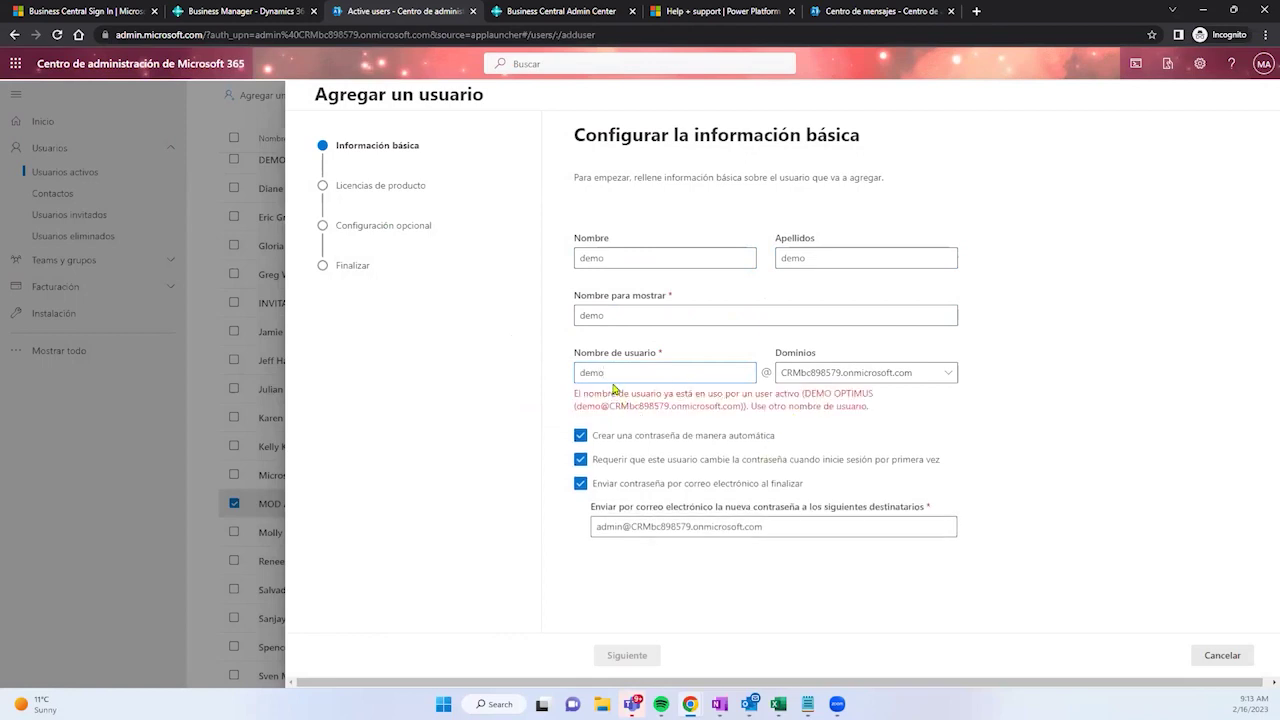
type("2")
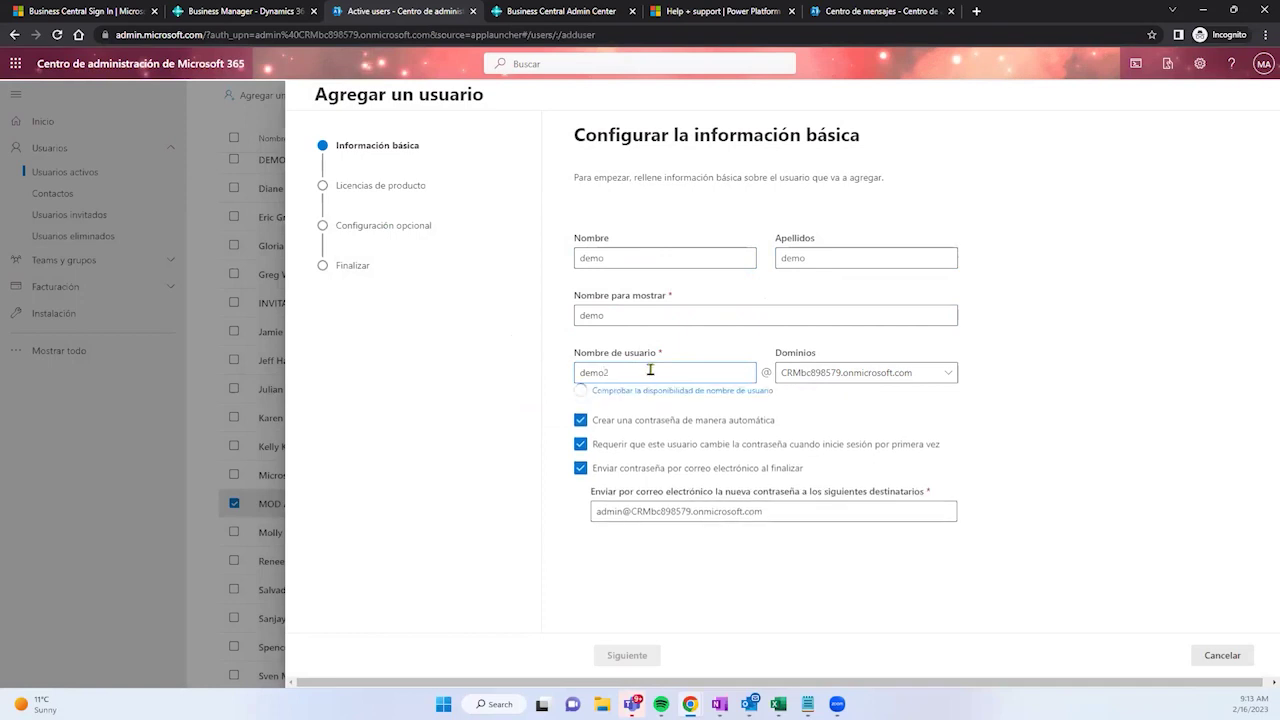
double_click(626, 371)
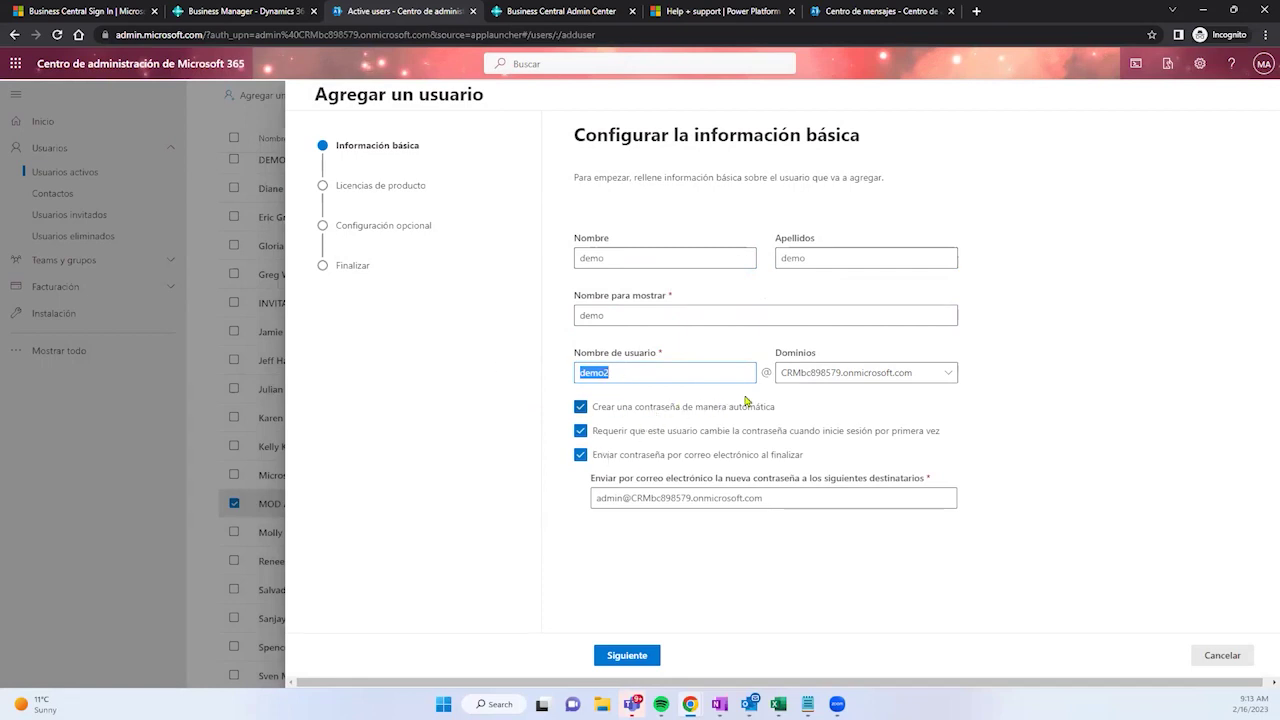
Step: Check the domain list for the username, keeping the existing domain
left_click(919, 376)
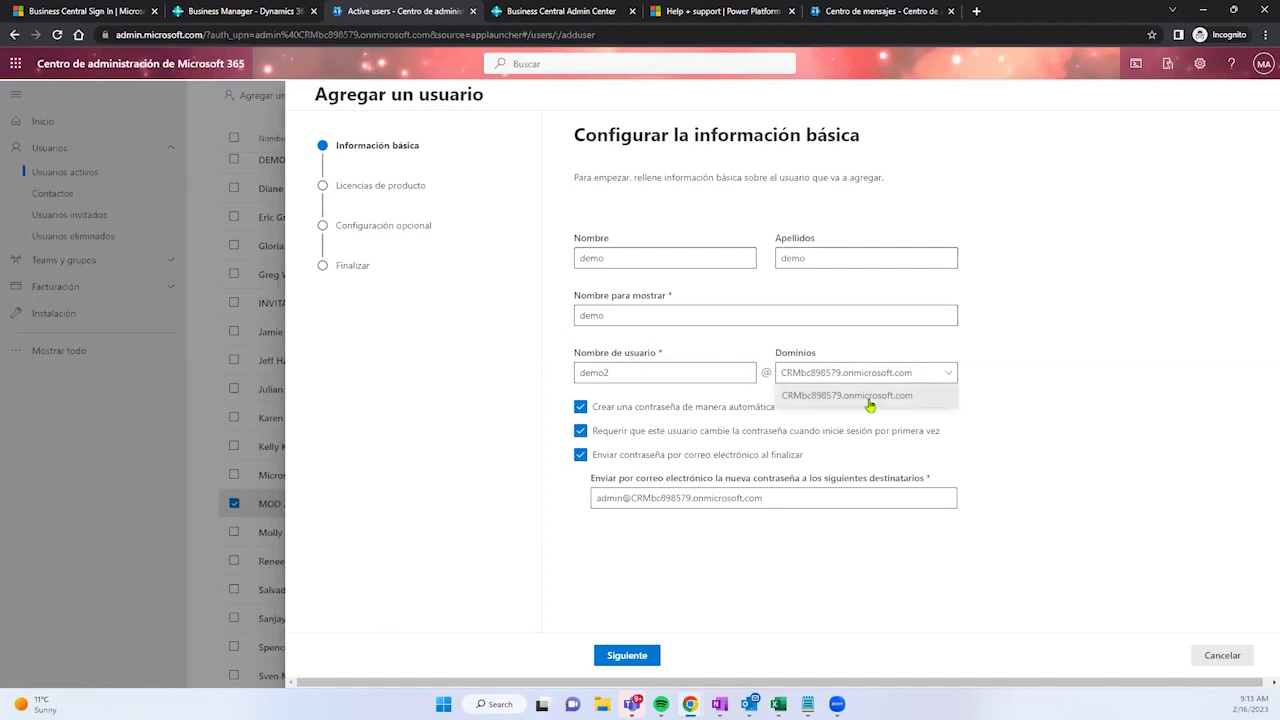
left_click(1003, 363)
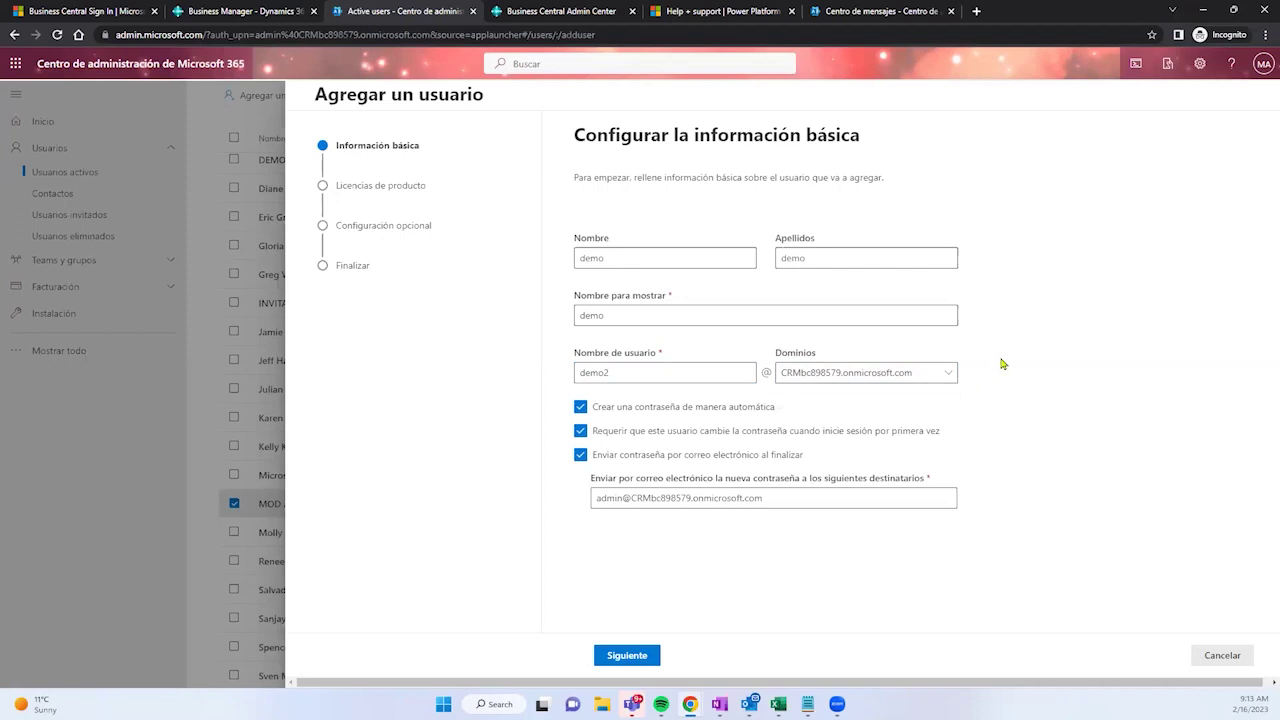
left_click(647, 378)
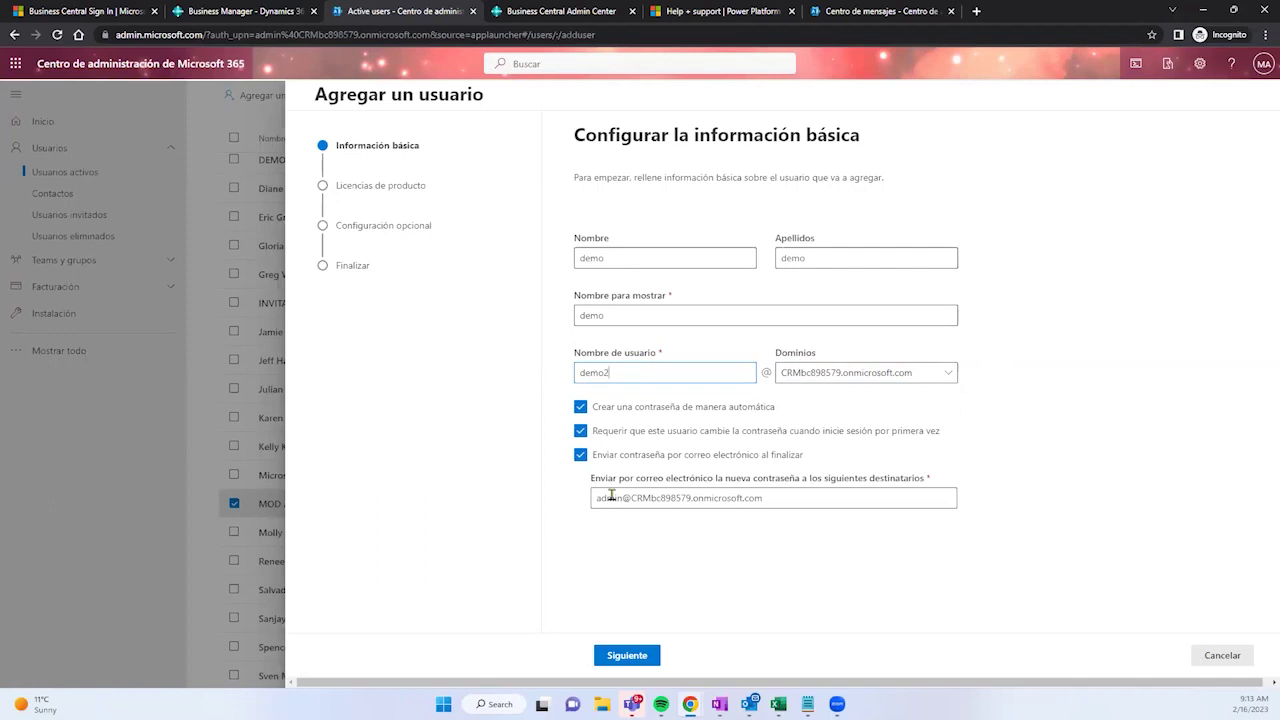
Step: Retype the recipient e-mail address for the auto-generated password
left_click(683, 502)
left_click_drag(765, 500, 604, 502)
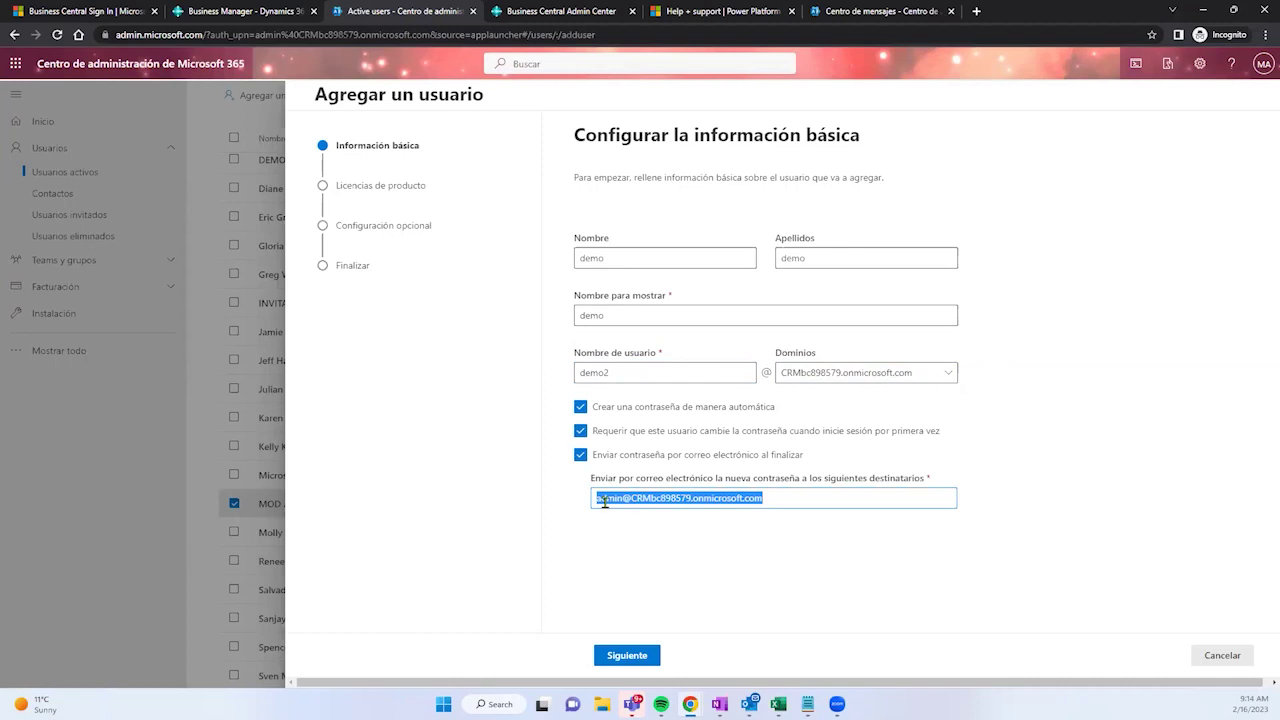
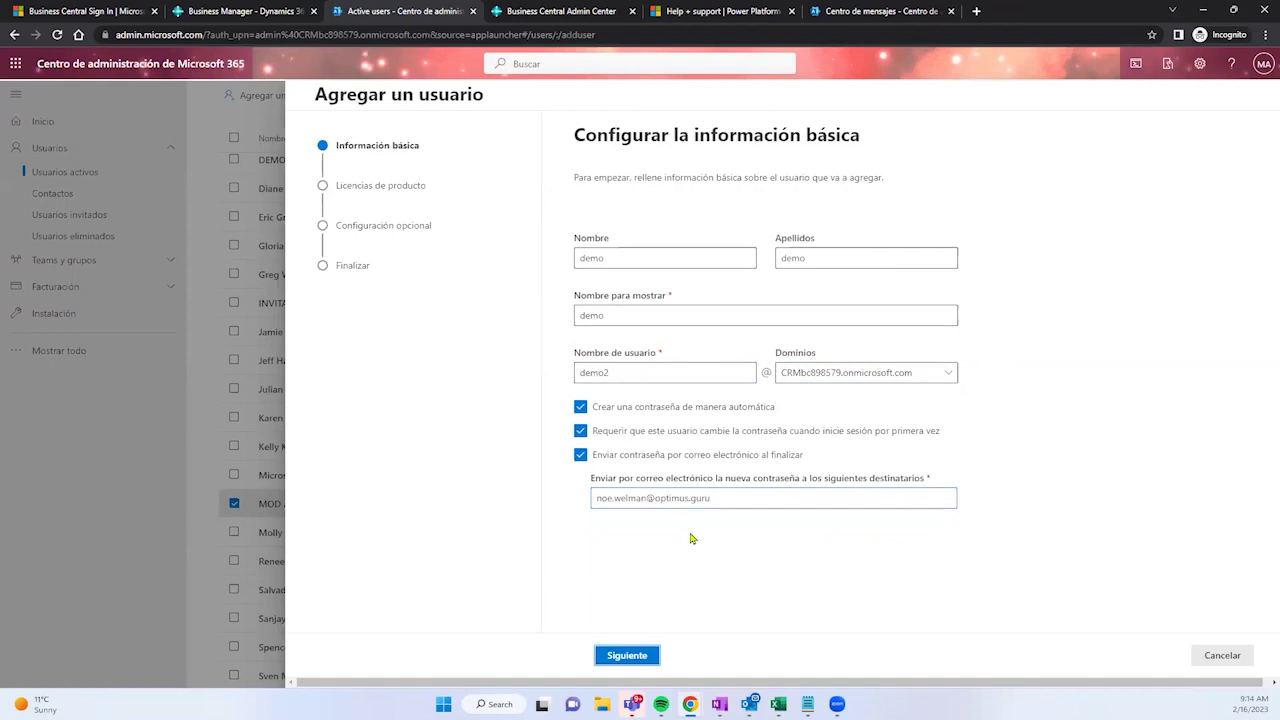
Step: Keep location Estados Unidos, assign the Dynamics 365 Business Central for IWs licence, and reach optional settings
left_click(711, 504)
left_click(643, 656)
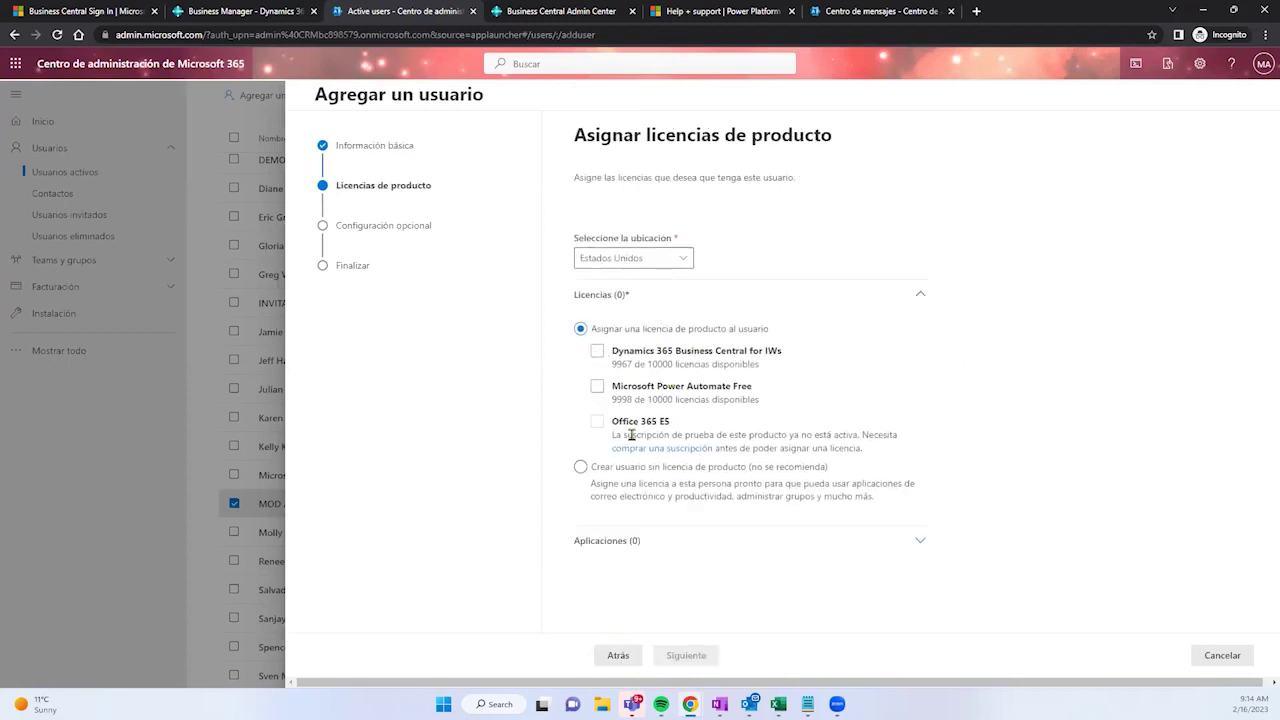
left_click(685, 259)
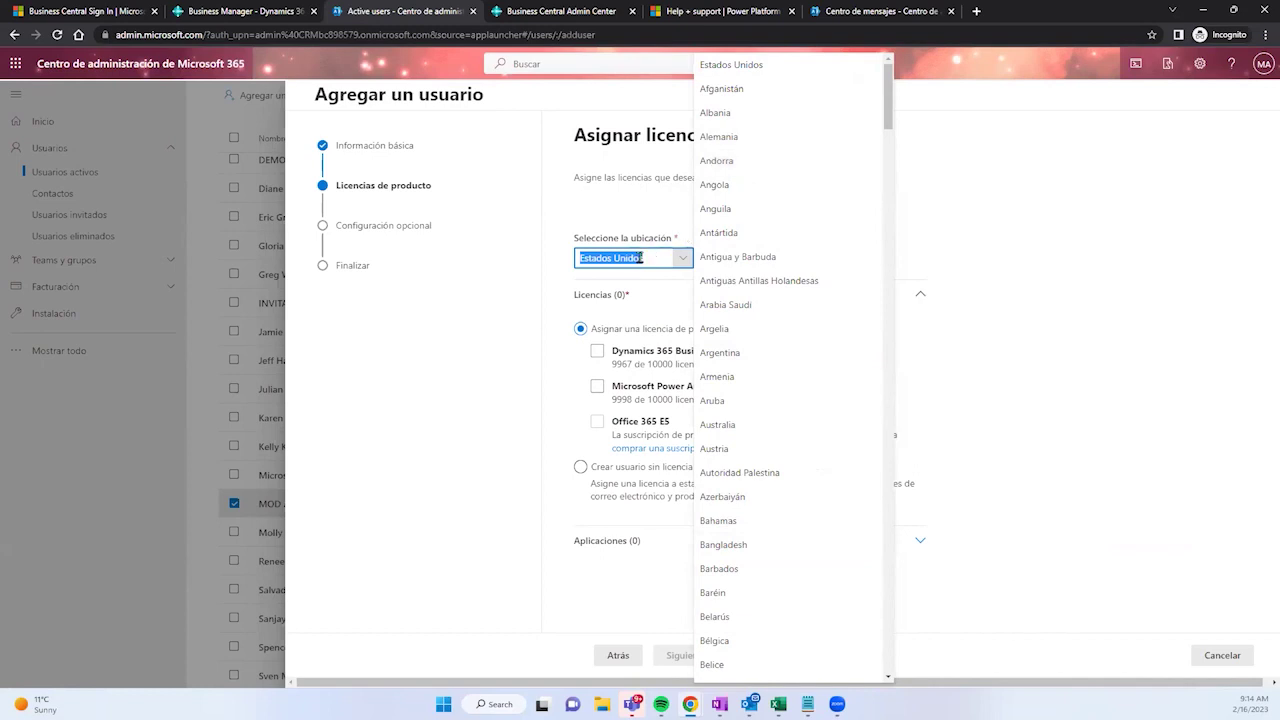
left_click(497, 324)
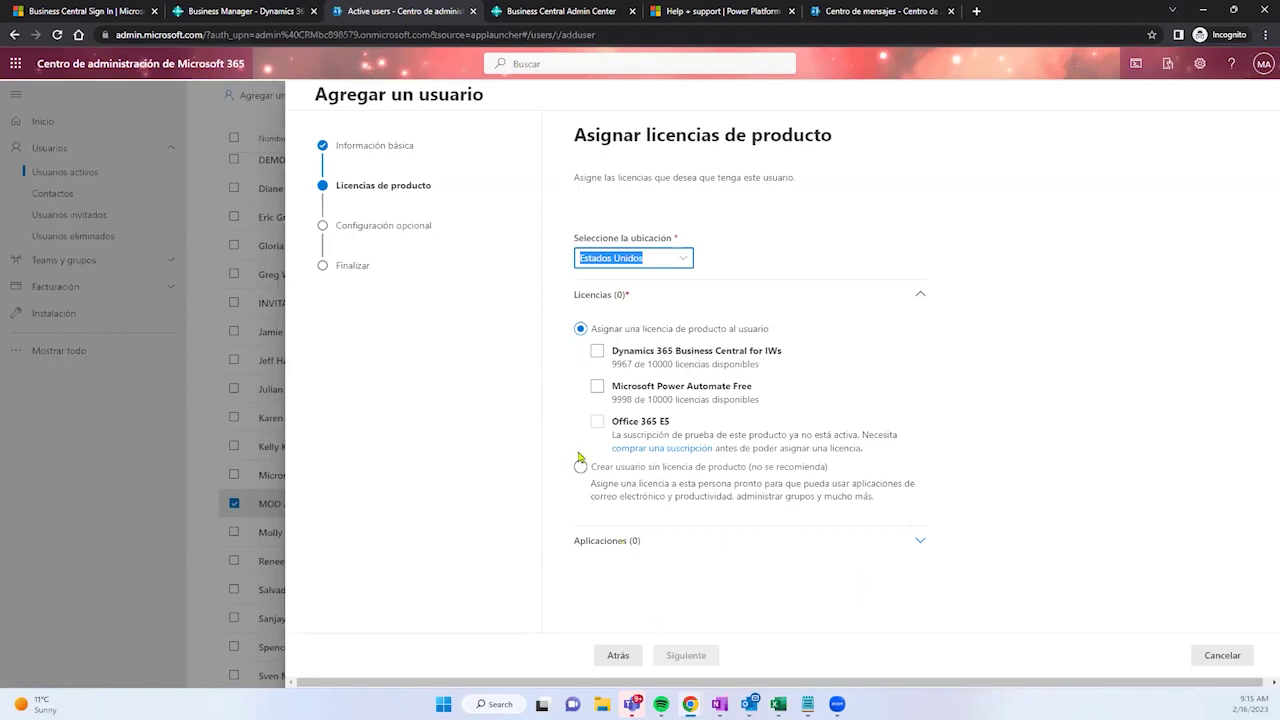
left_click(597, 351)
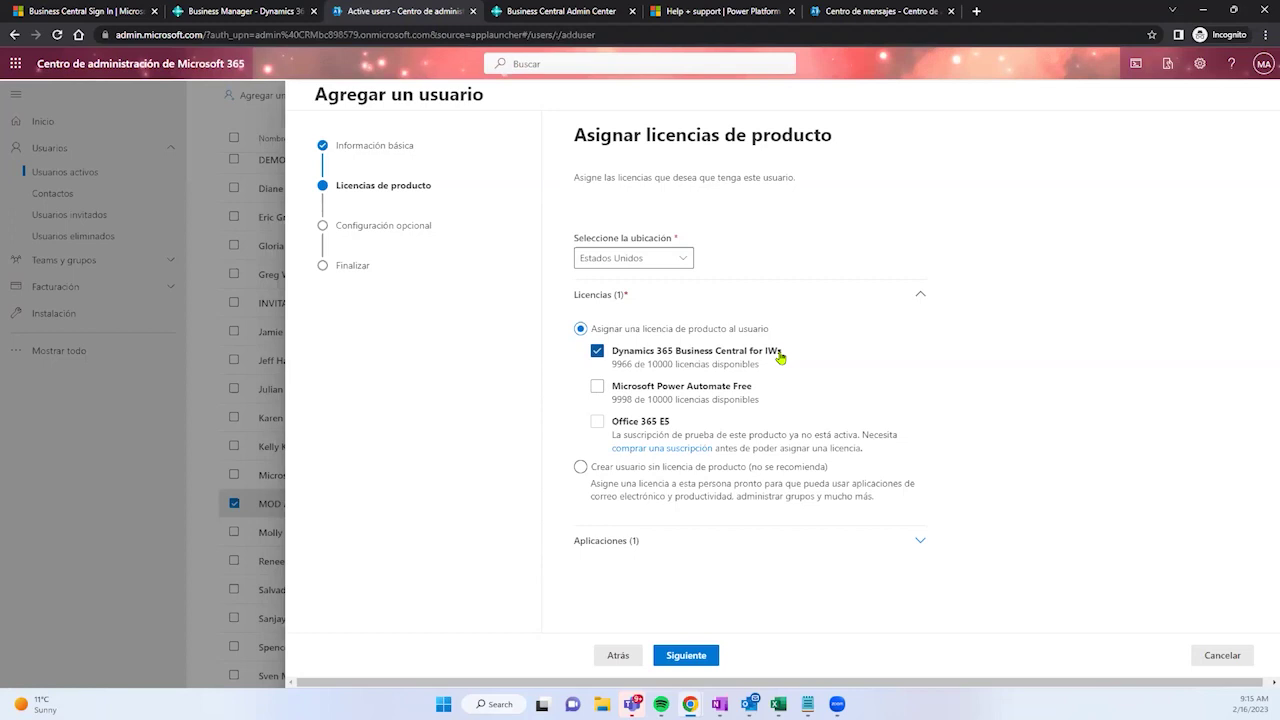
left_click(688, 656)
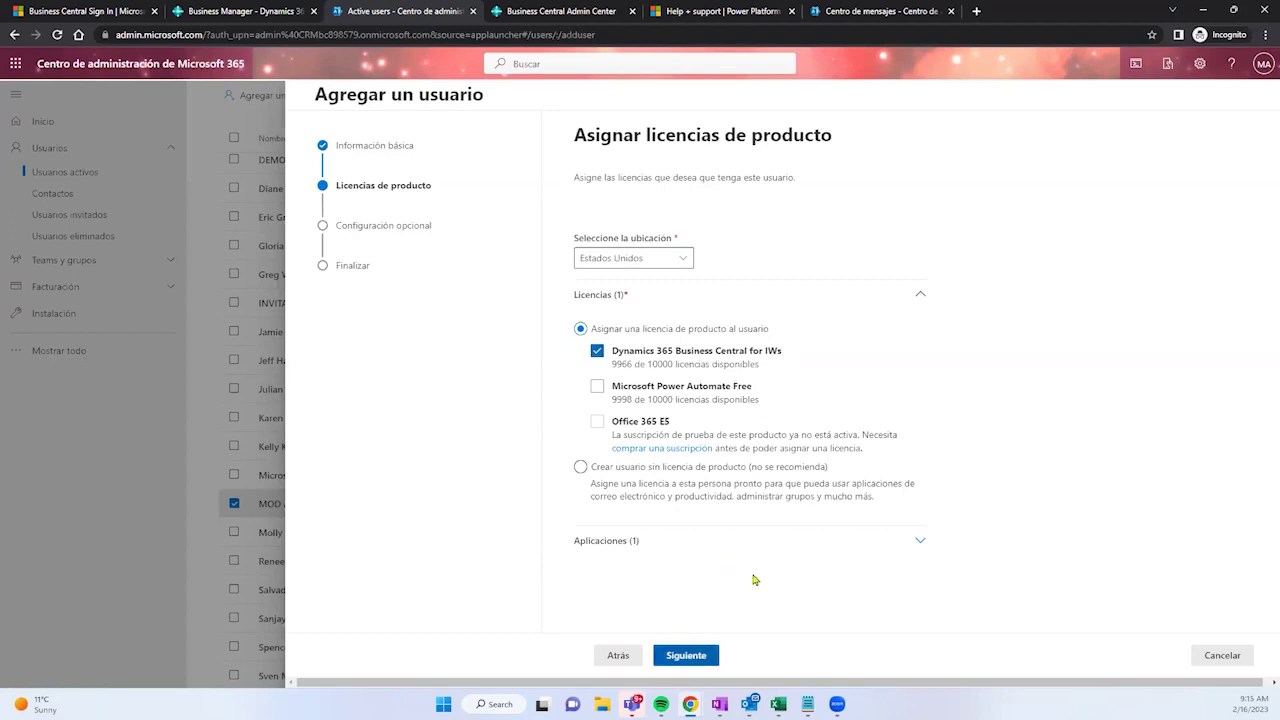
left_click(722, 258)
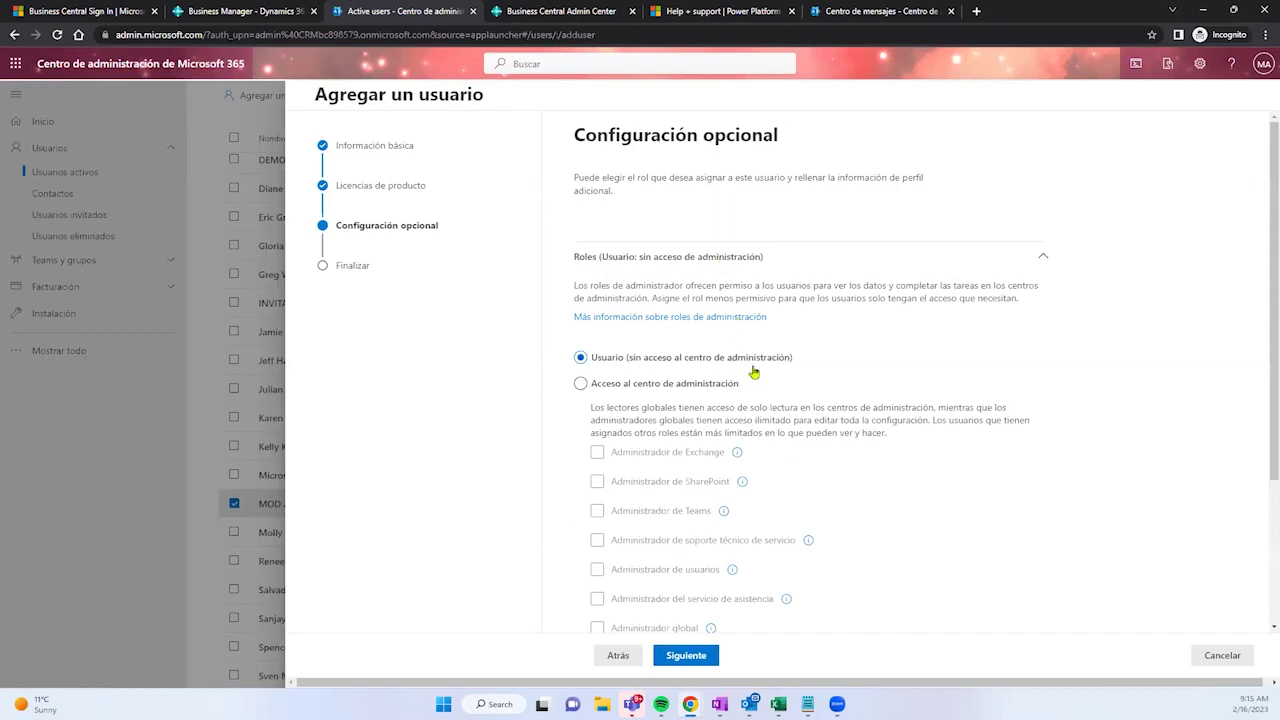
Step: Keep the role as 'Usuario (sin acceso…)' without admin-center access and advance to the review summary
scroll(745, 374, "down", 2)
left_click(592, 205)
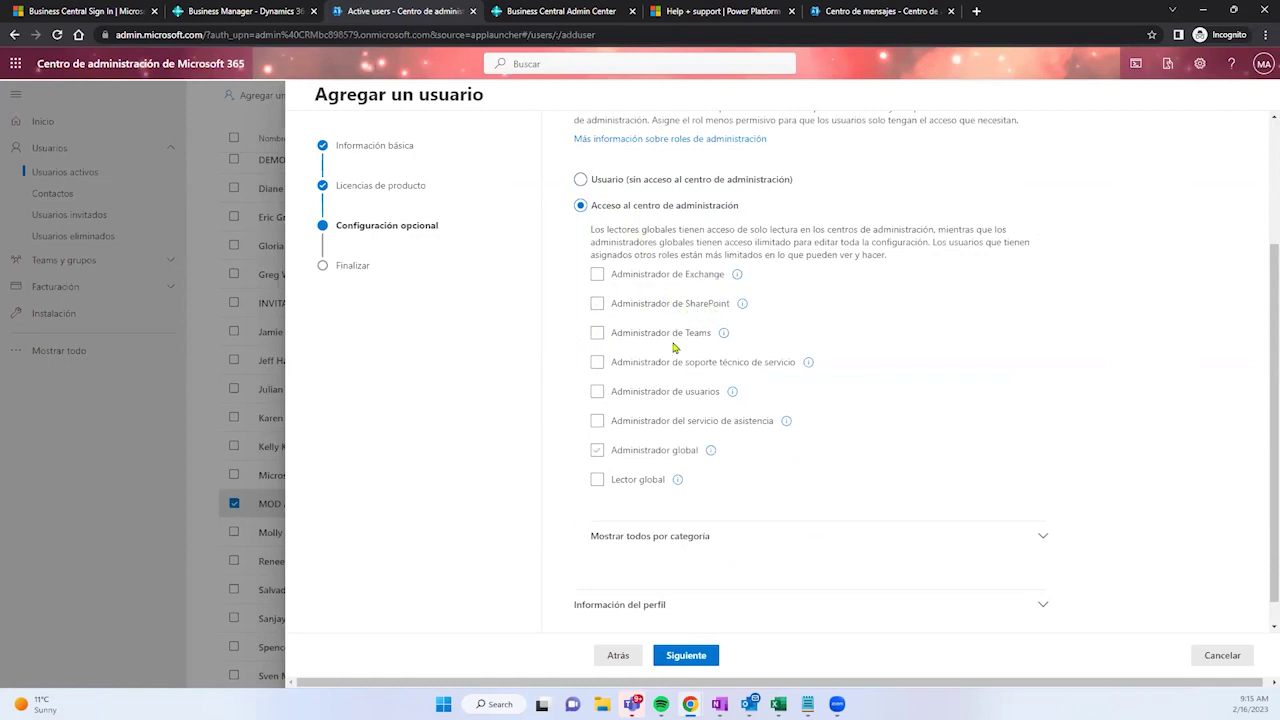
scroll(593, 366, "down", 1)
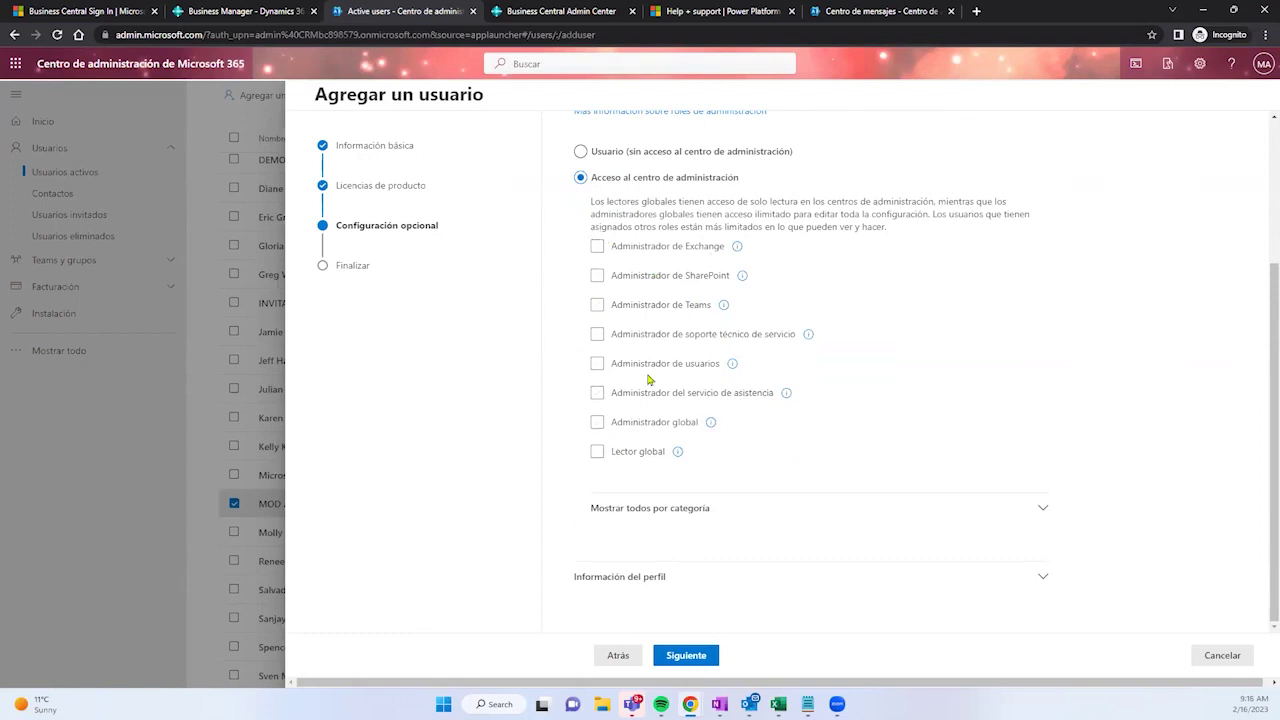
left_click(580, 151)
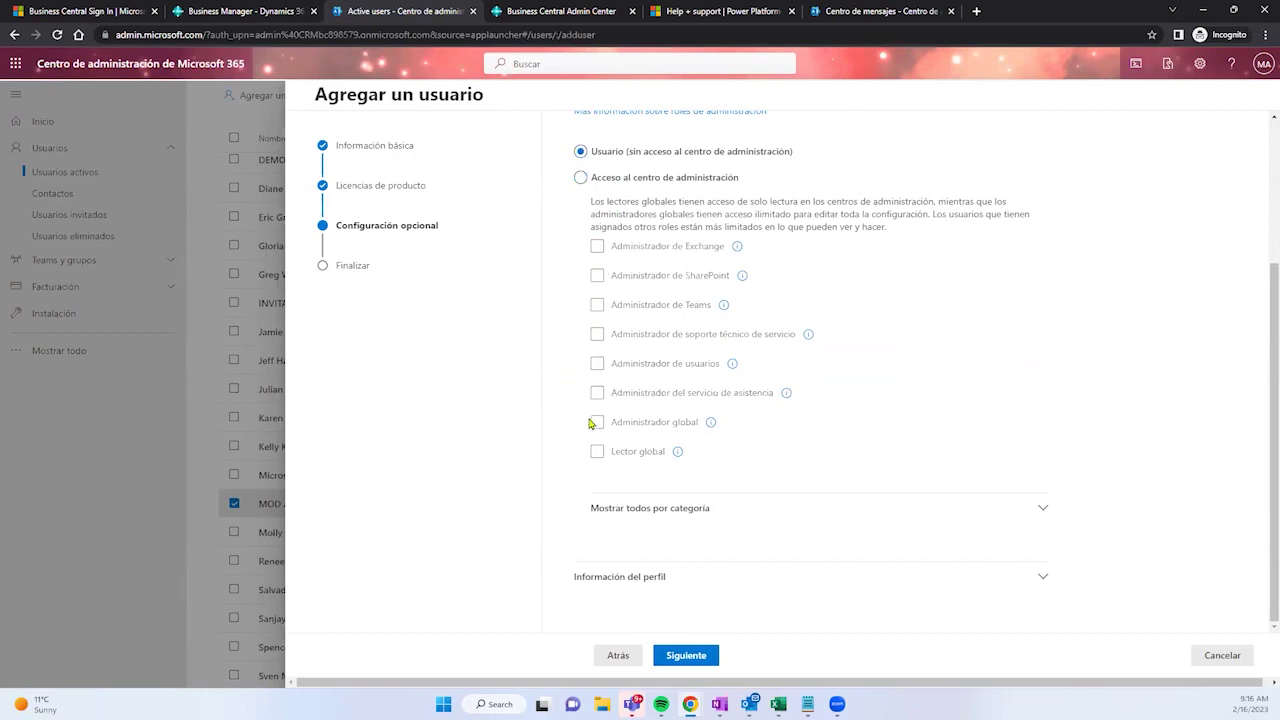
left_click(610, 509)
left_click(686, 655)
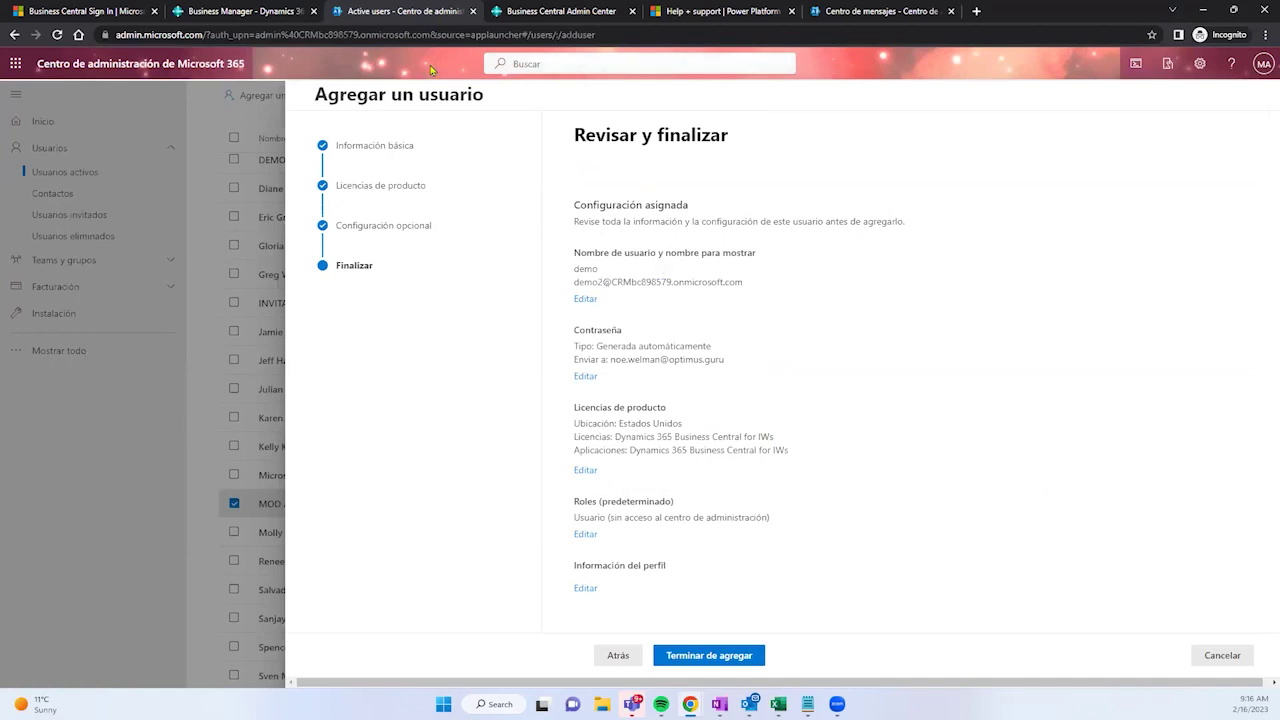
Step: Finish adding the demo user and review the generated username, password and recipient address
left_click(739, 656)
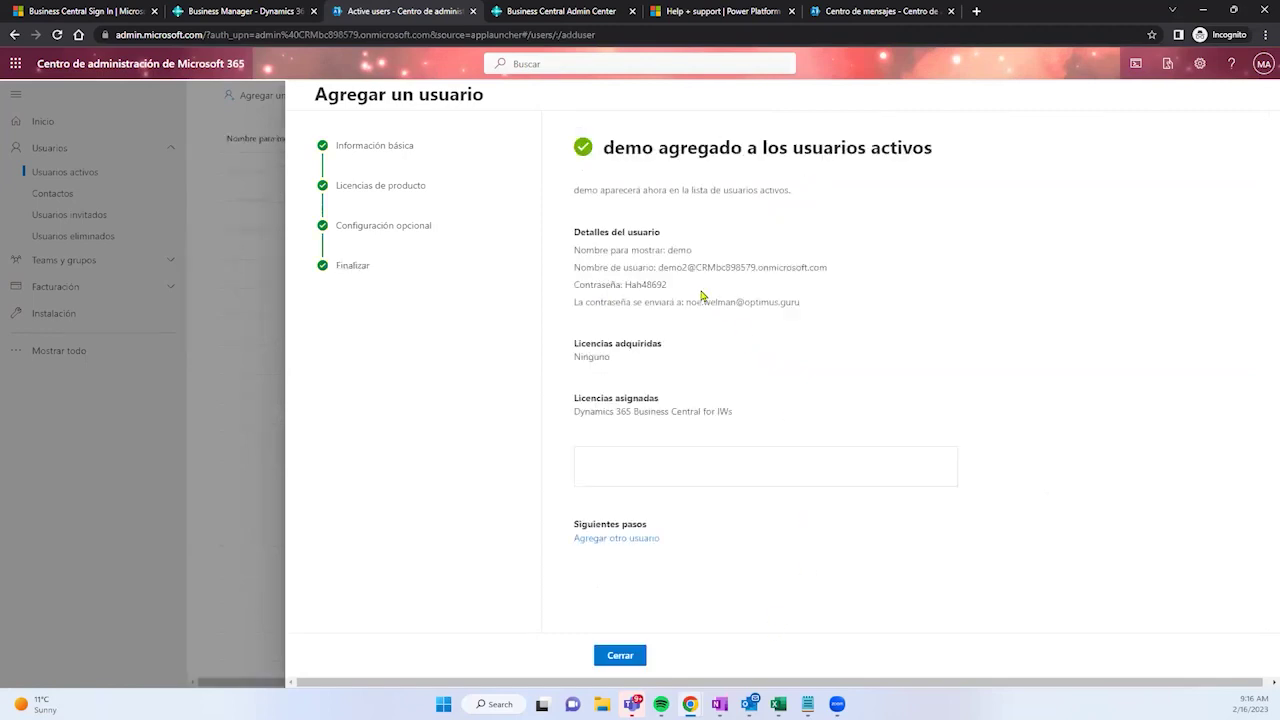
left_click_drag(605, 145, 893, 150)
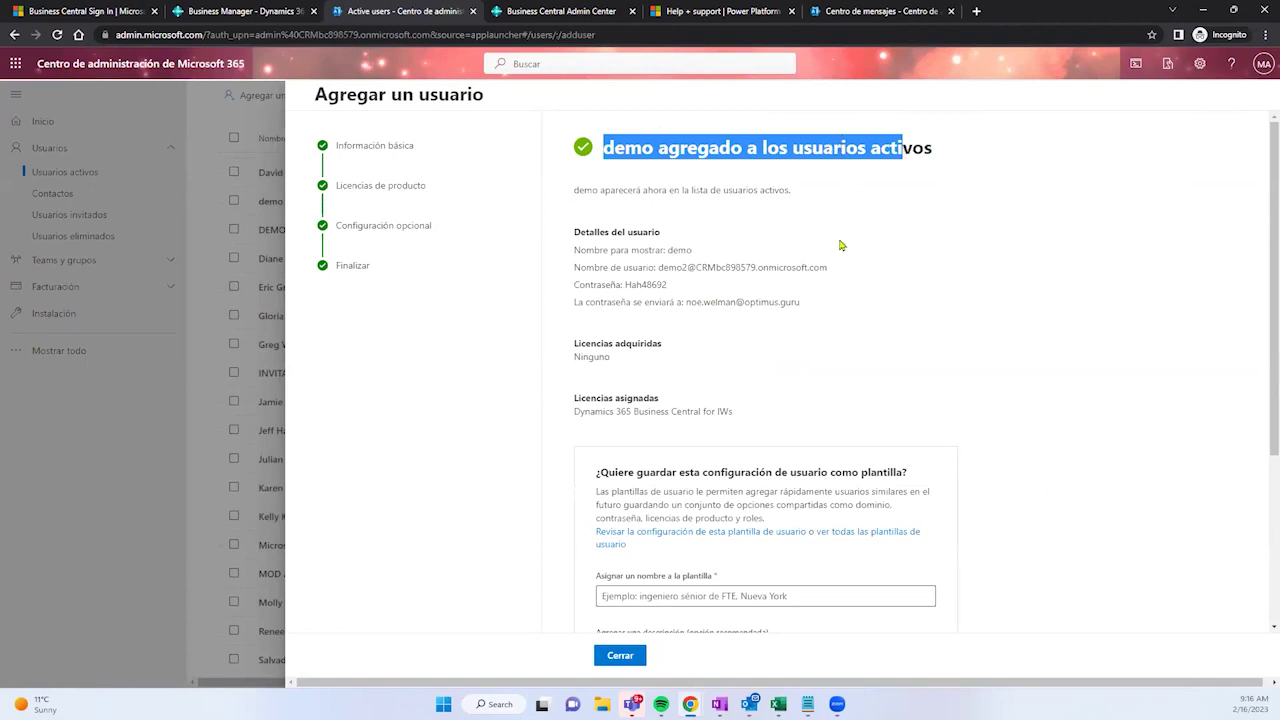
left_click_drag(665, 286, 566, 270)
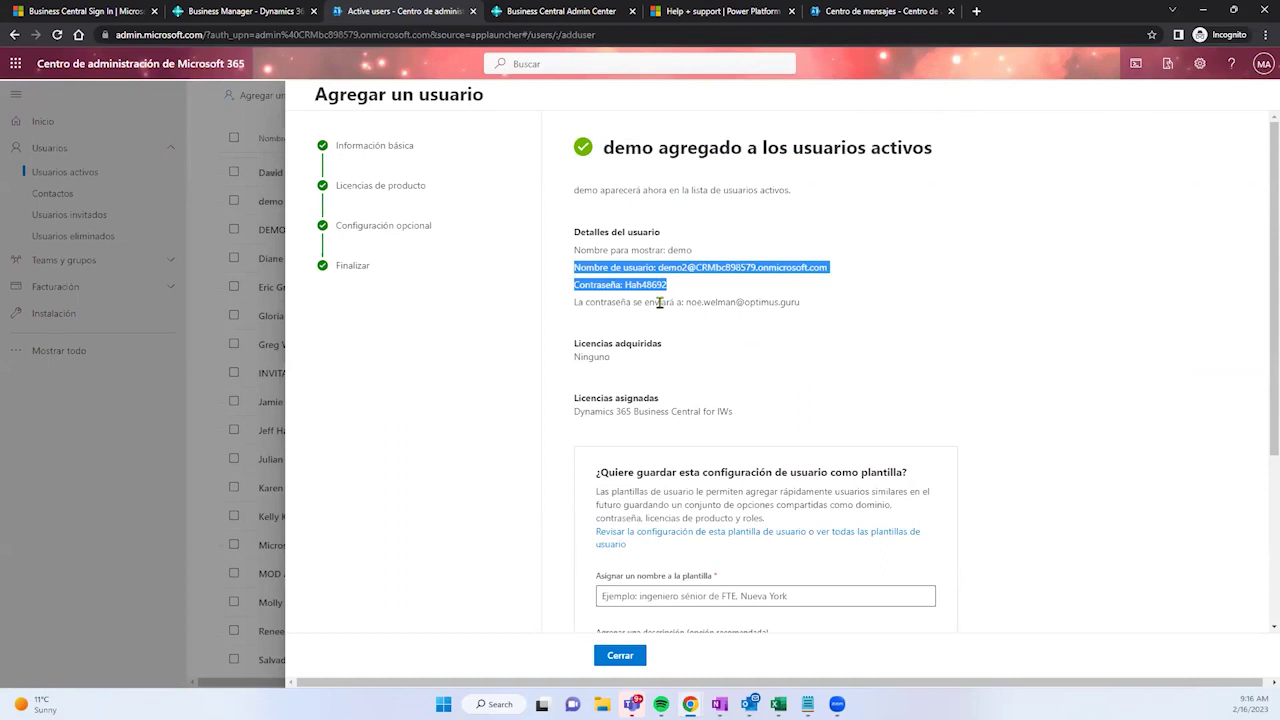
left_click_drag(686, 302, 799, 301)
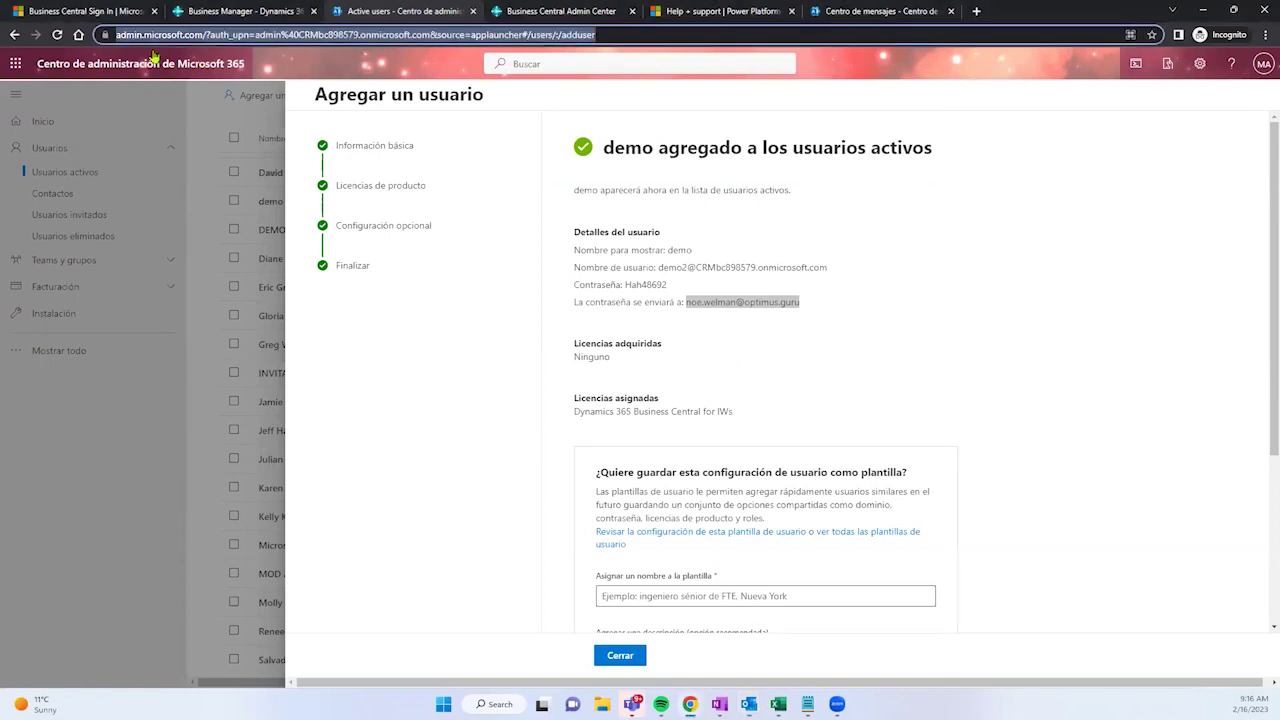
Step: Glance at the Business Central tab, then close the Add a user panel
left_click(232, 11)
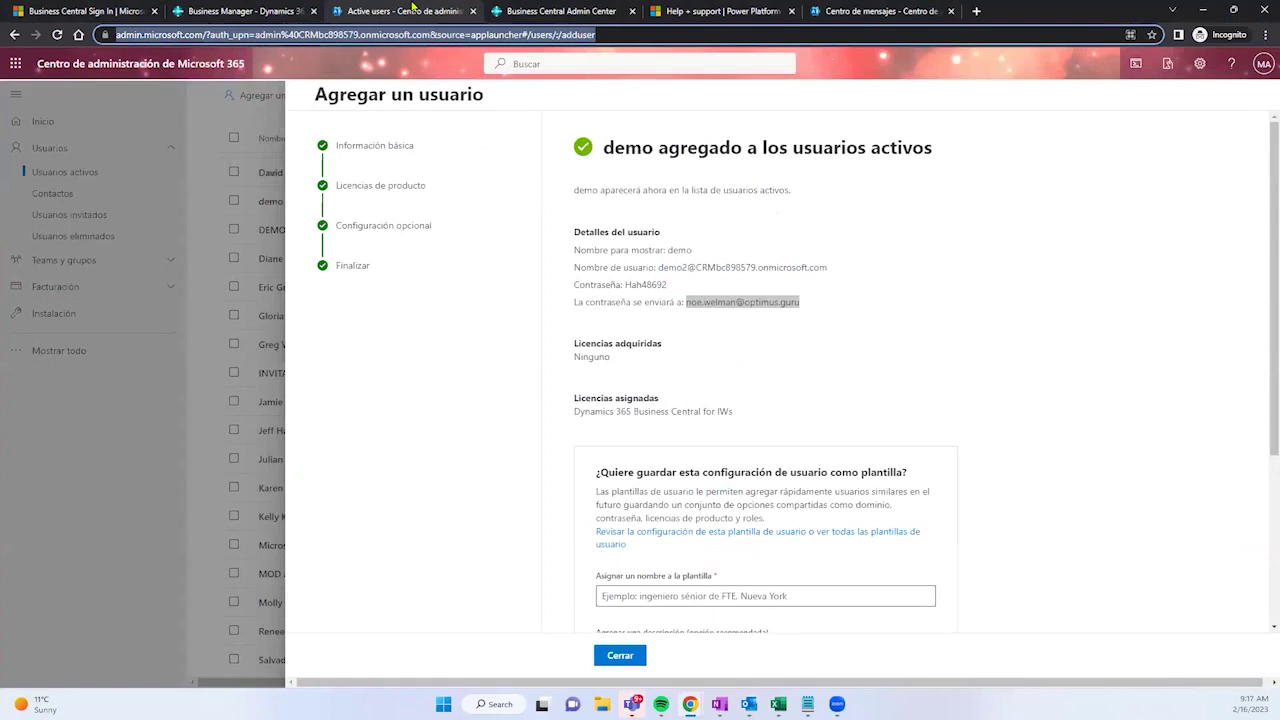
left_click(413, 11)
scroll(735, 460, "down", 5)
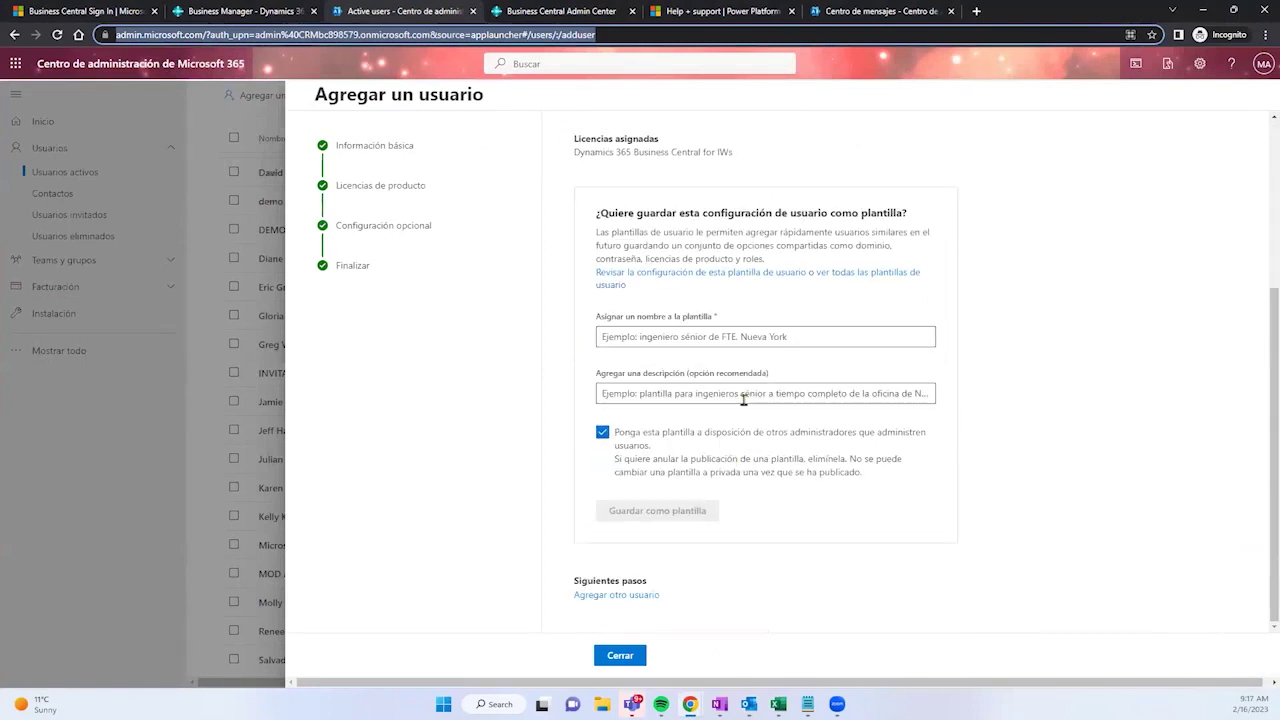
left_click(633, 656)
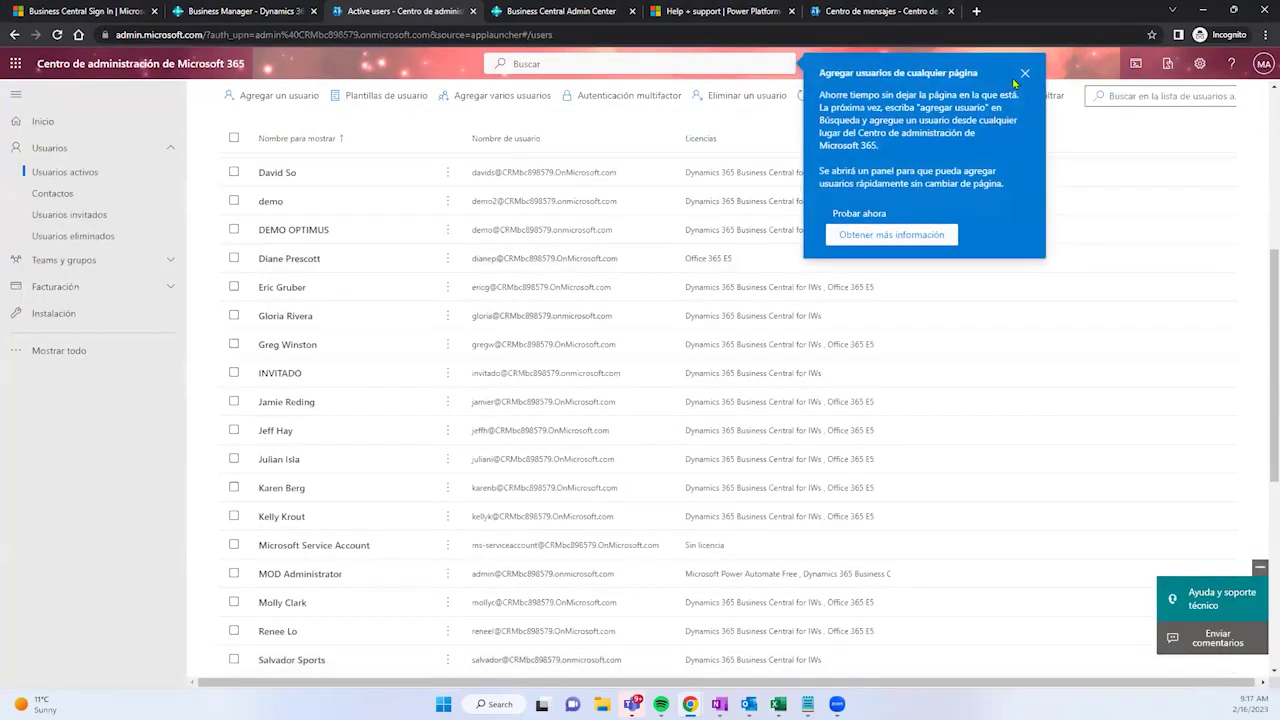
Step: Dismiss the 'Agregar usuarios de cualquier página' tip and select the page address
left_click(1025, 73)
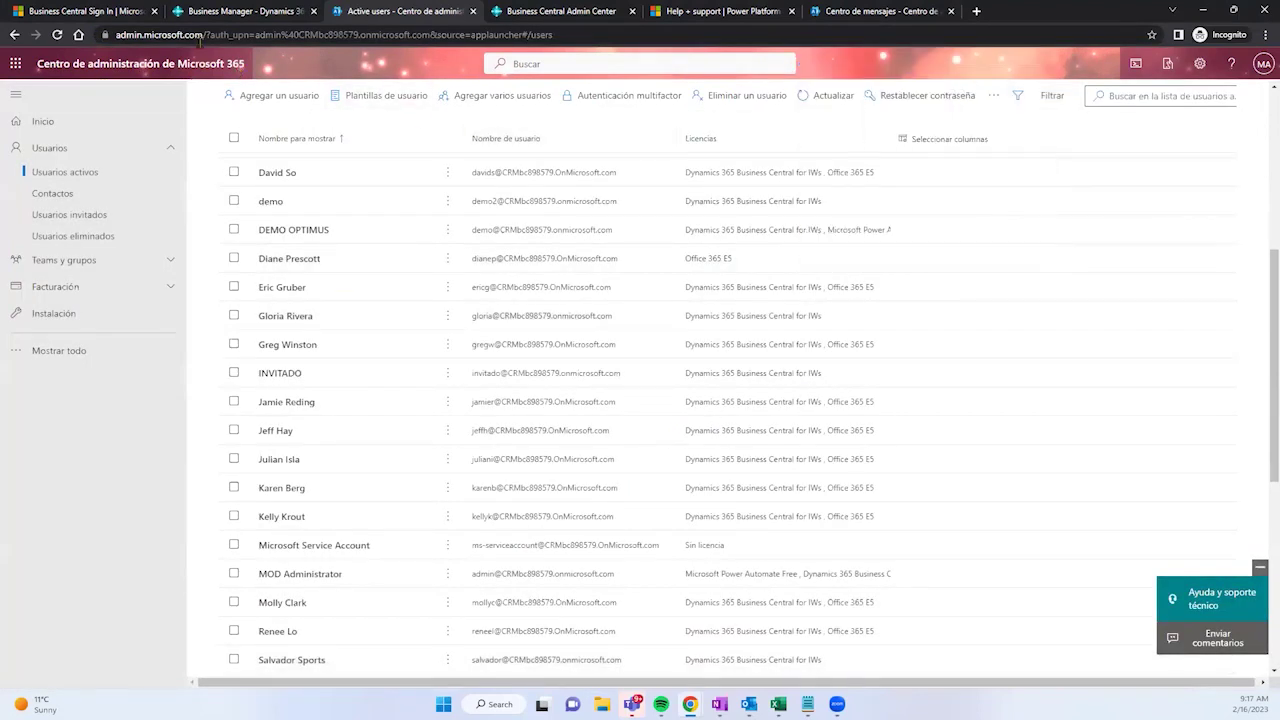
left_click(222, 34)
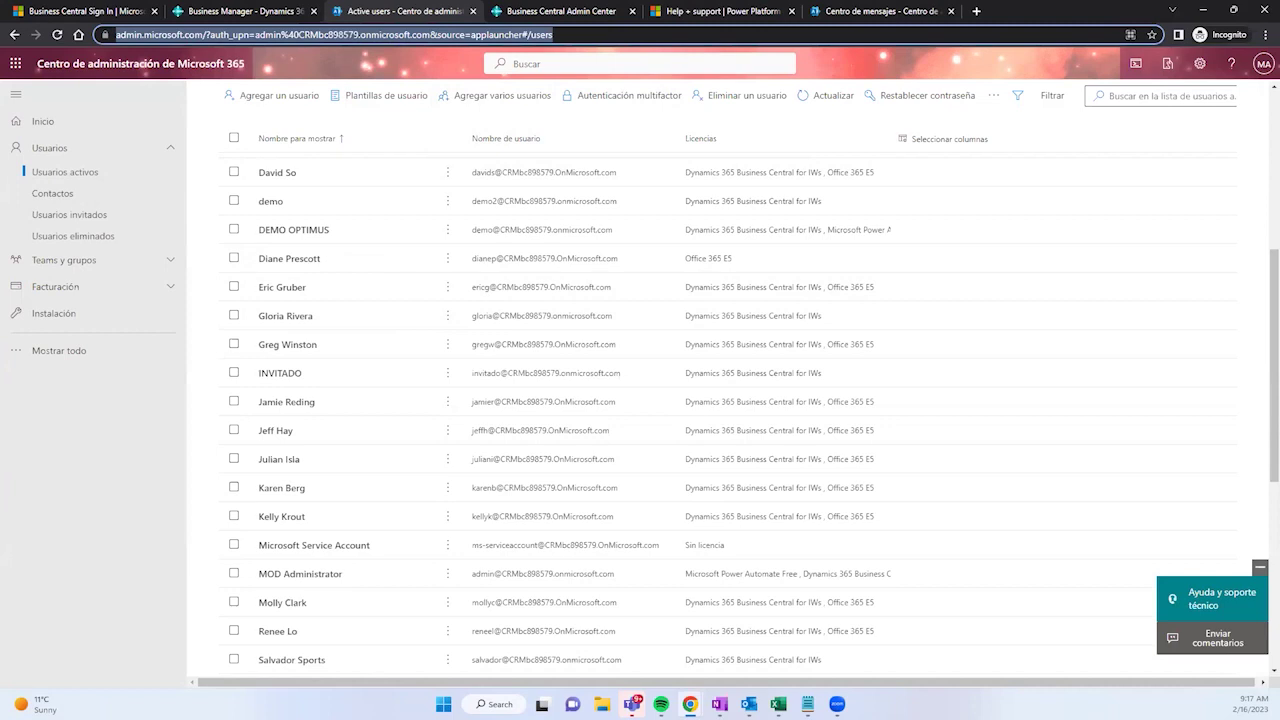
key("alt+Tab")
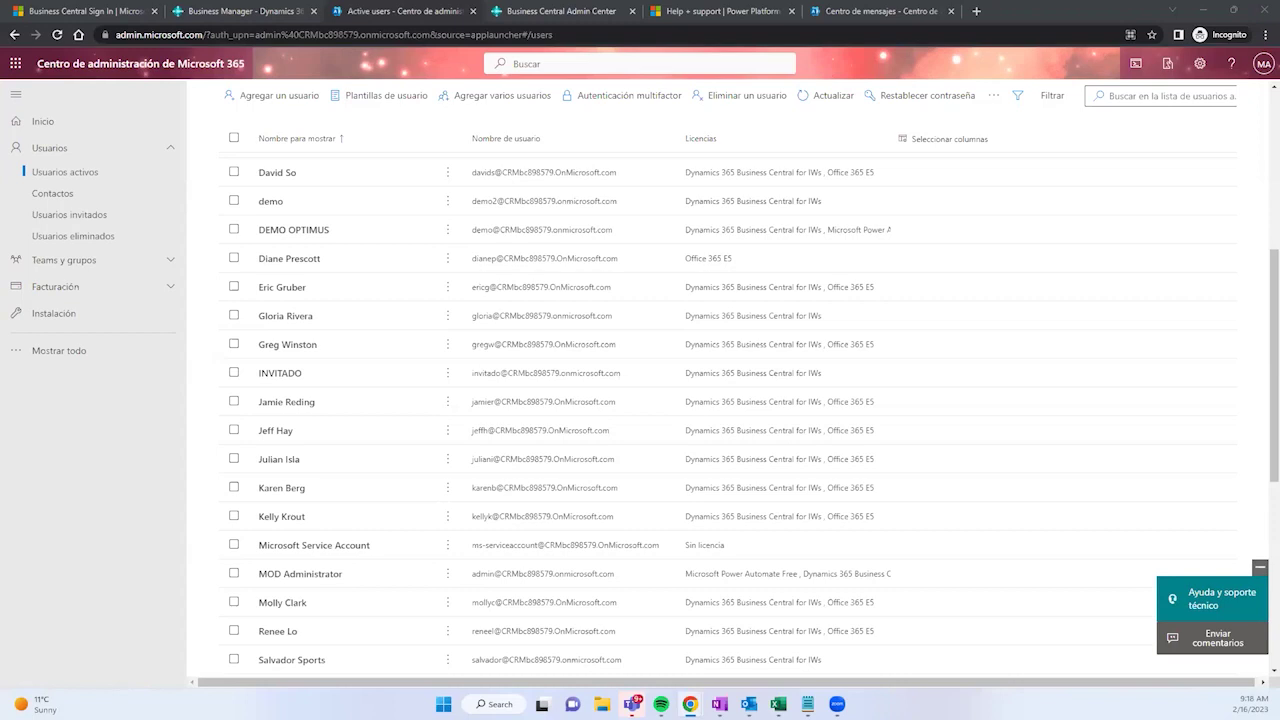
Step: Review users' multi-factor authentication status, all Disabled, then return to the Active users list
left_click(602, 97)
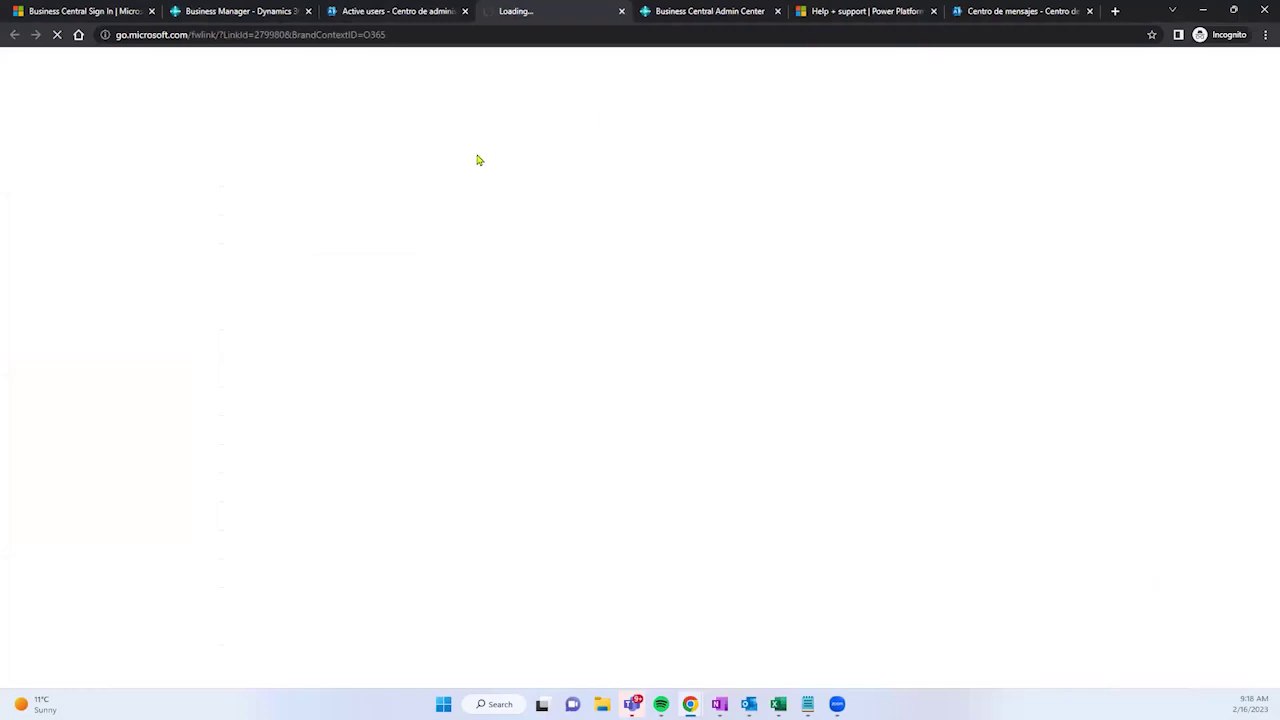
left_click(379, 10)
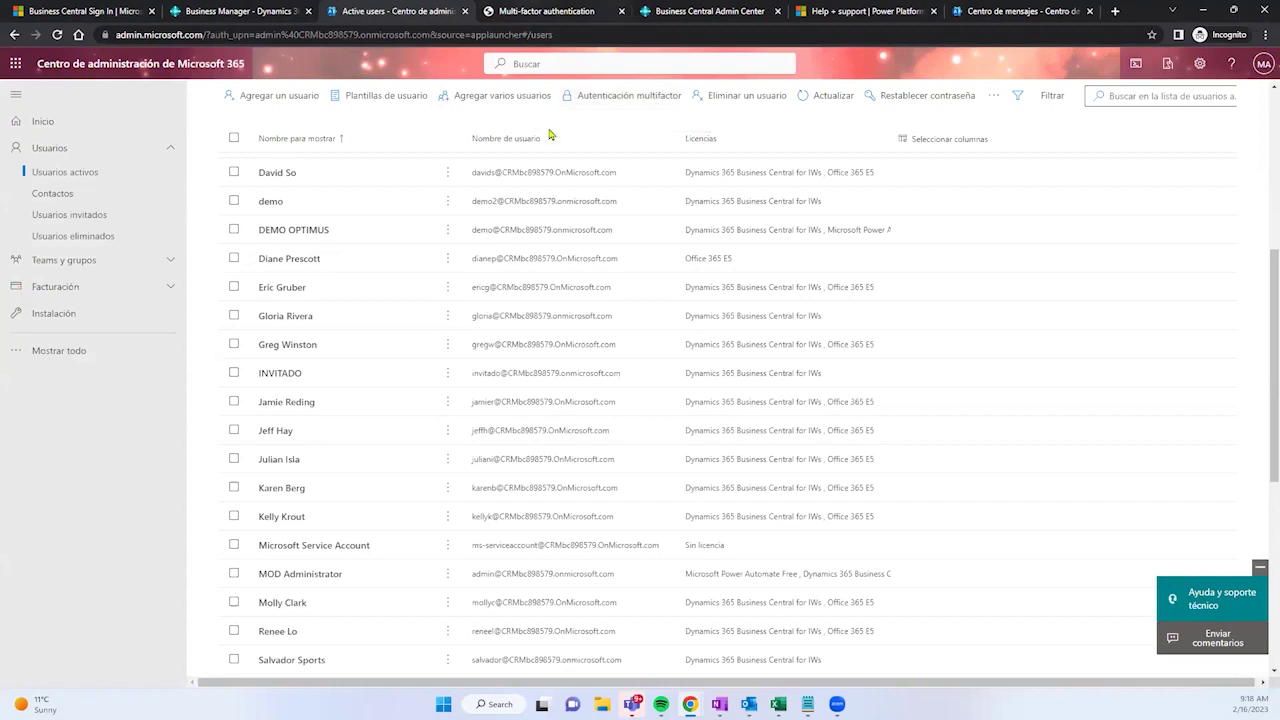
left_click(530, 10)
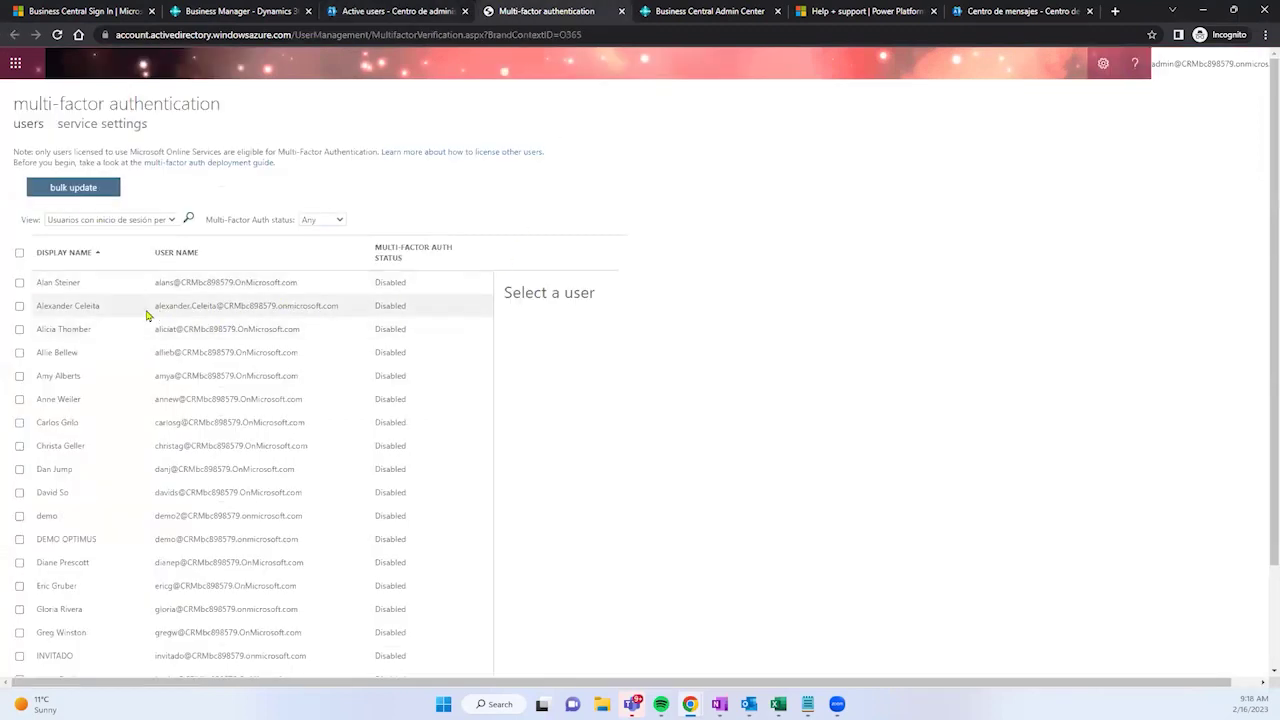
left_click(391, 285)
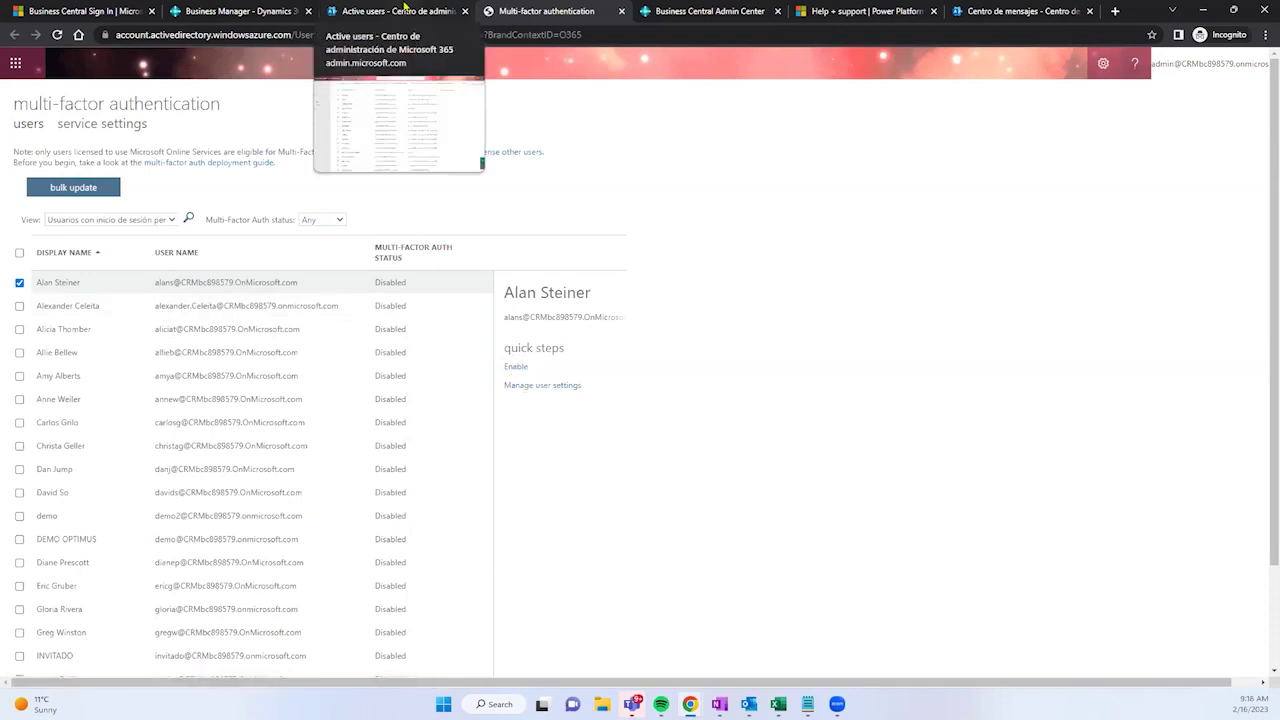
left_click(404, 8)
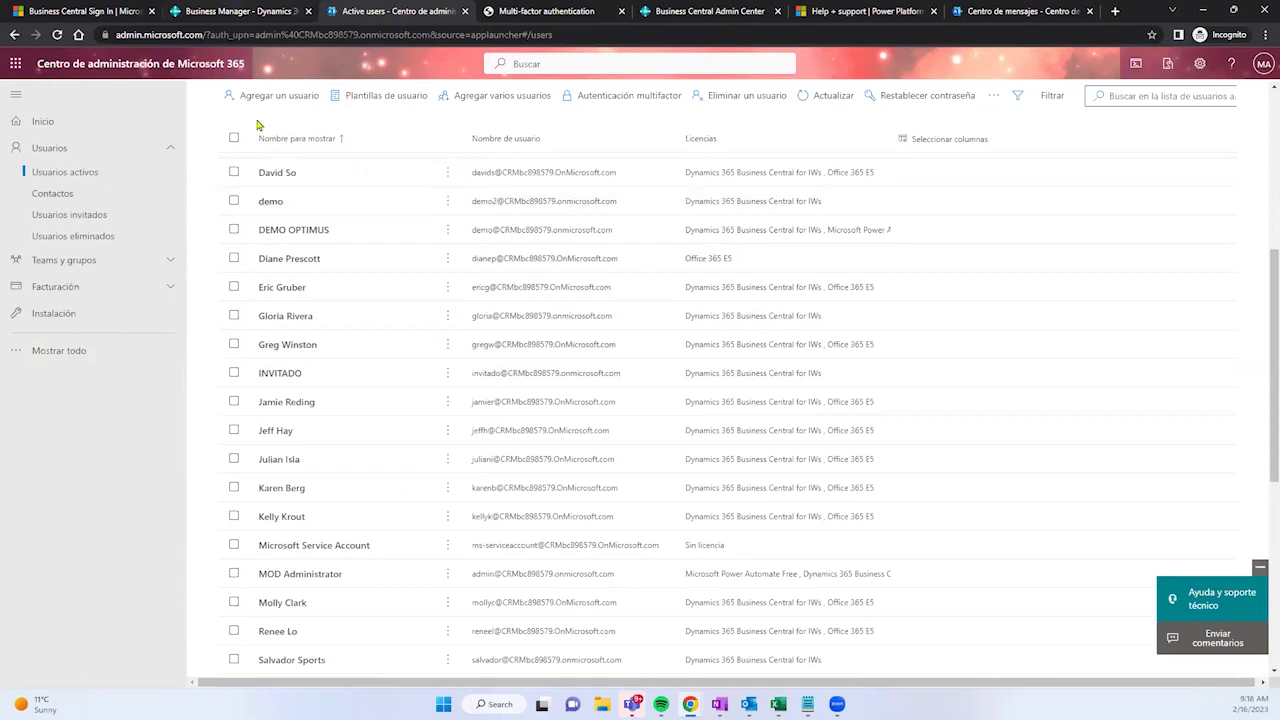
Step: Search 'user' with Tell me, open the Users page, and show its Manage and Process actions
left_click(238, 11)
left_click(1122, 66)
left_click(1122, 66)
type("user")
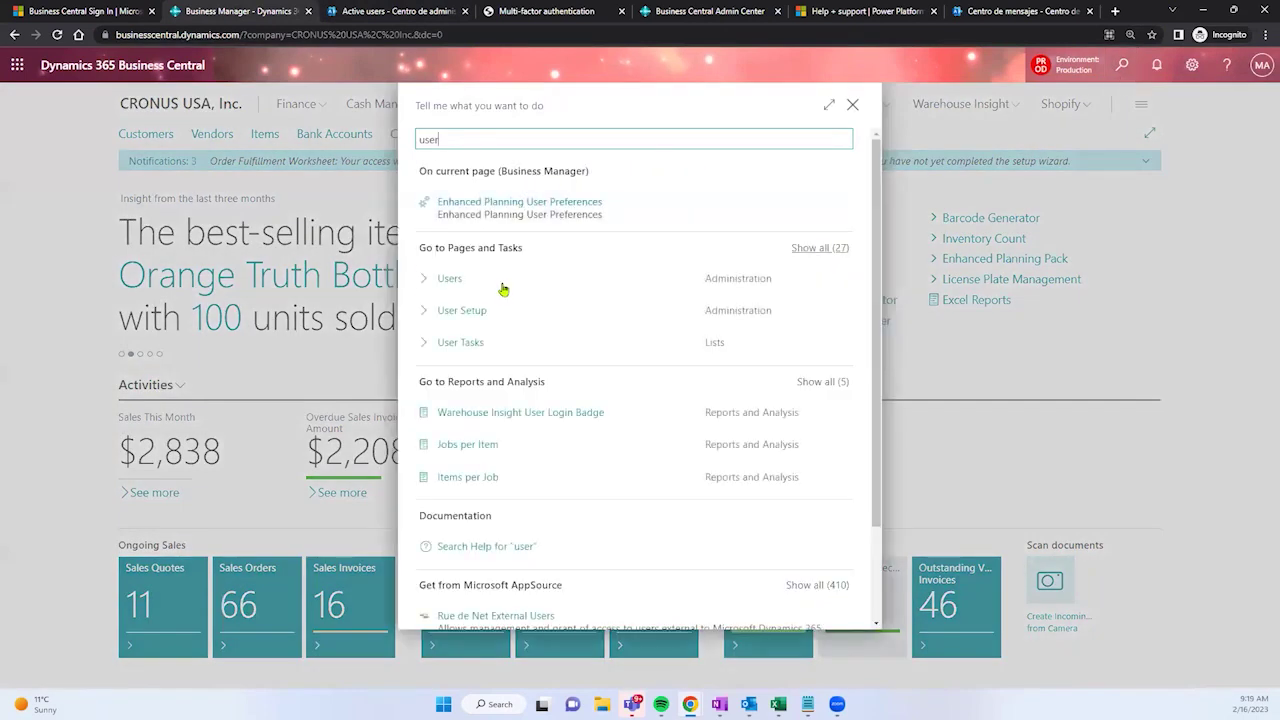
left_click(503, 288)
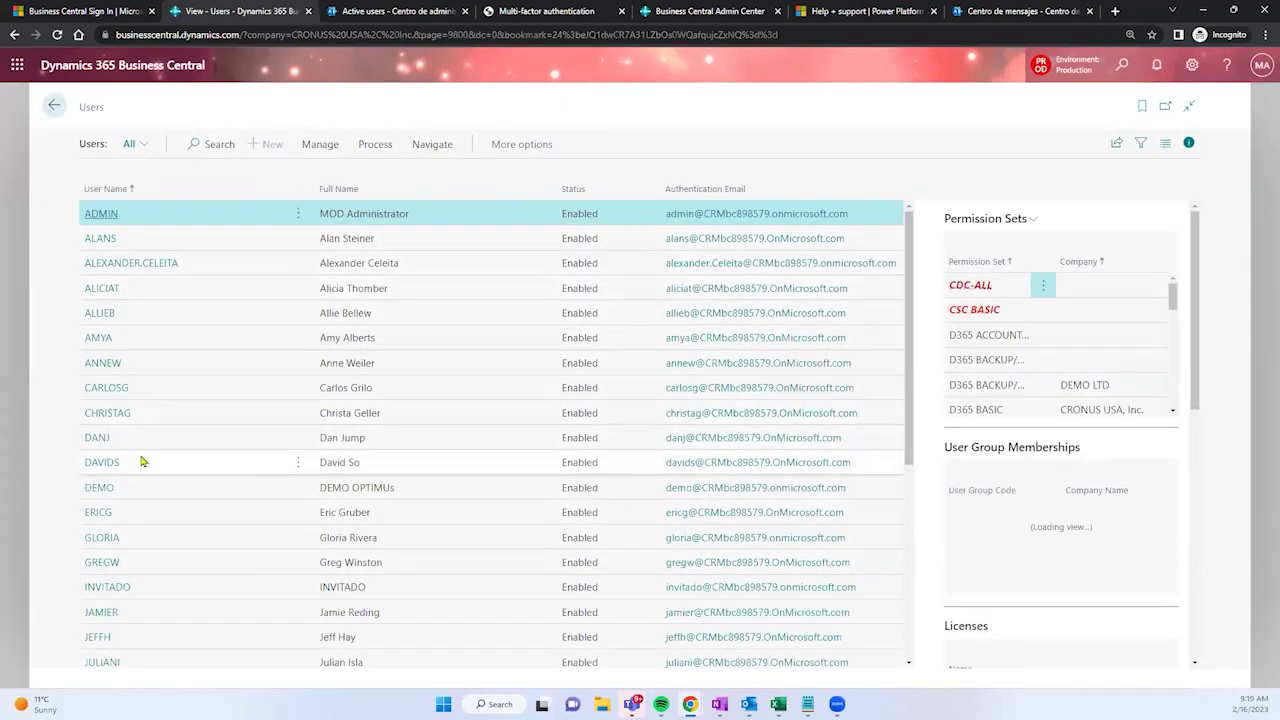
left_click(310, 144)
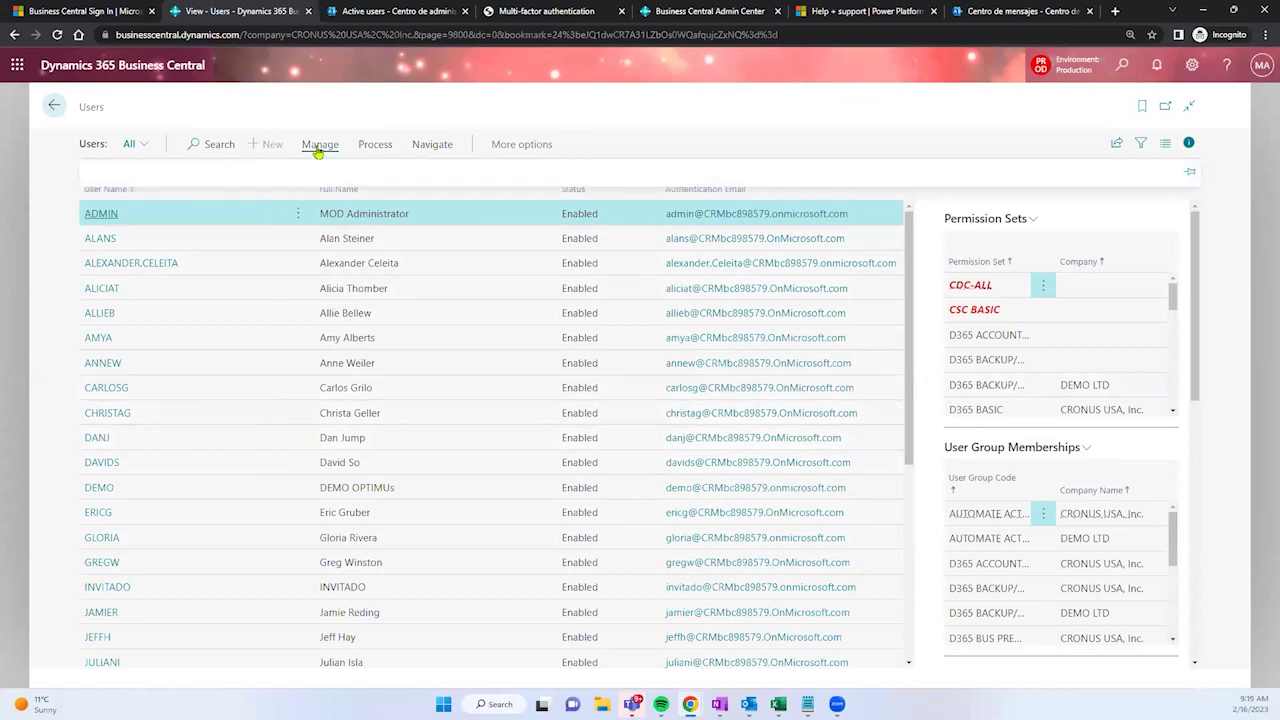
left_click(374, 147)
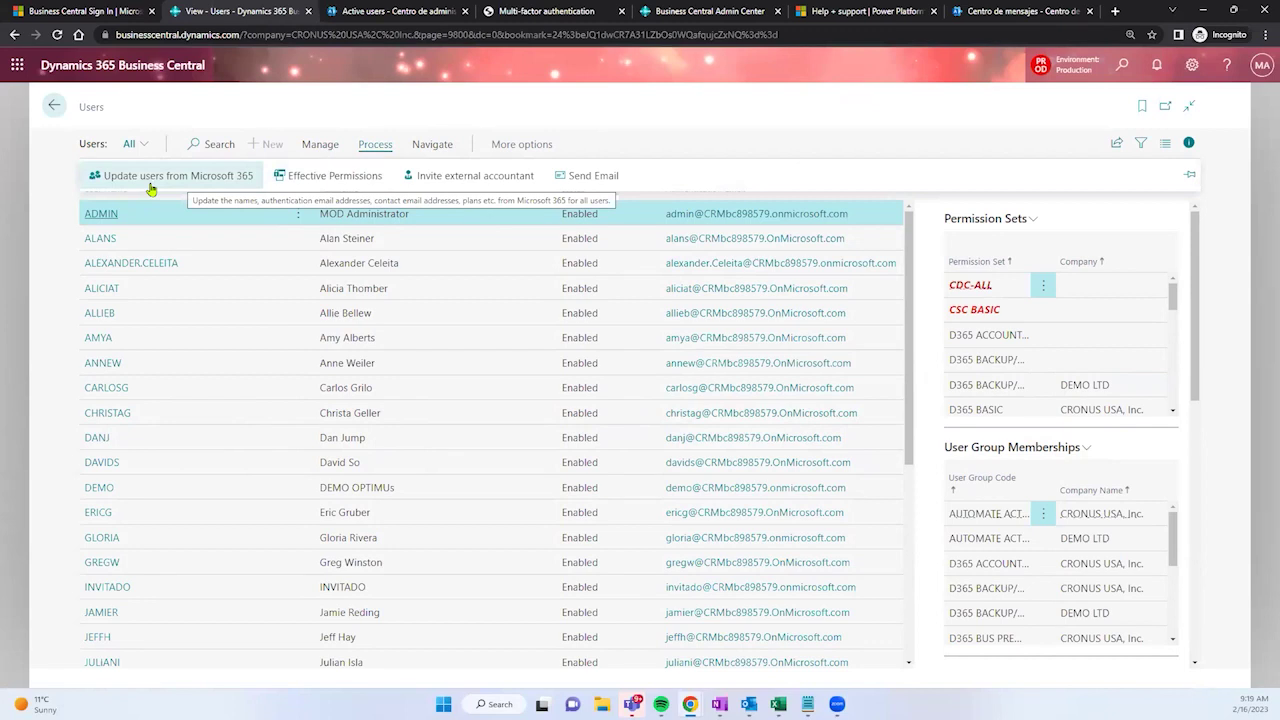
Step: Dismiss the tip and run Update users from Microsoft 365, applying all 3 pending updates
left_click(92, 108)
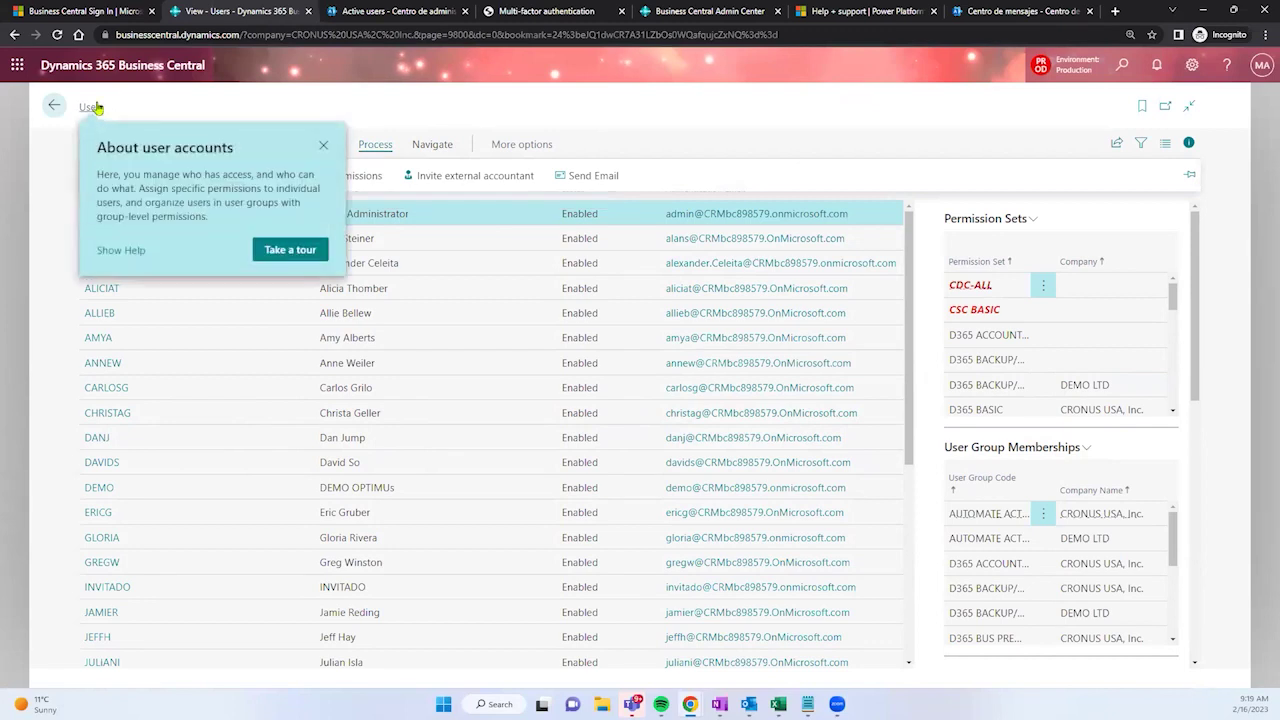
left_click(321, 147)
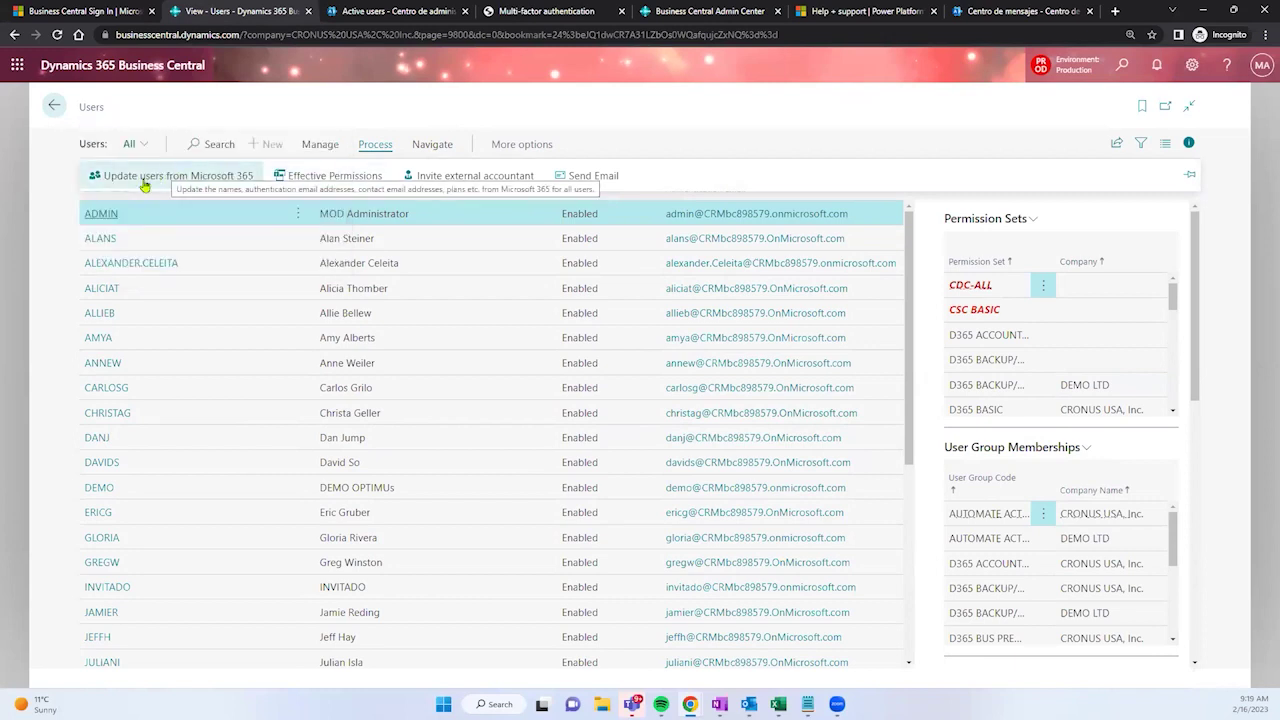
left_click(143, 184)
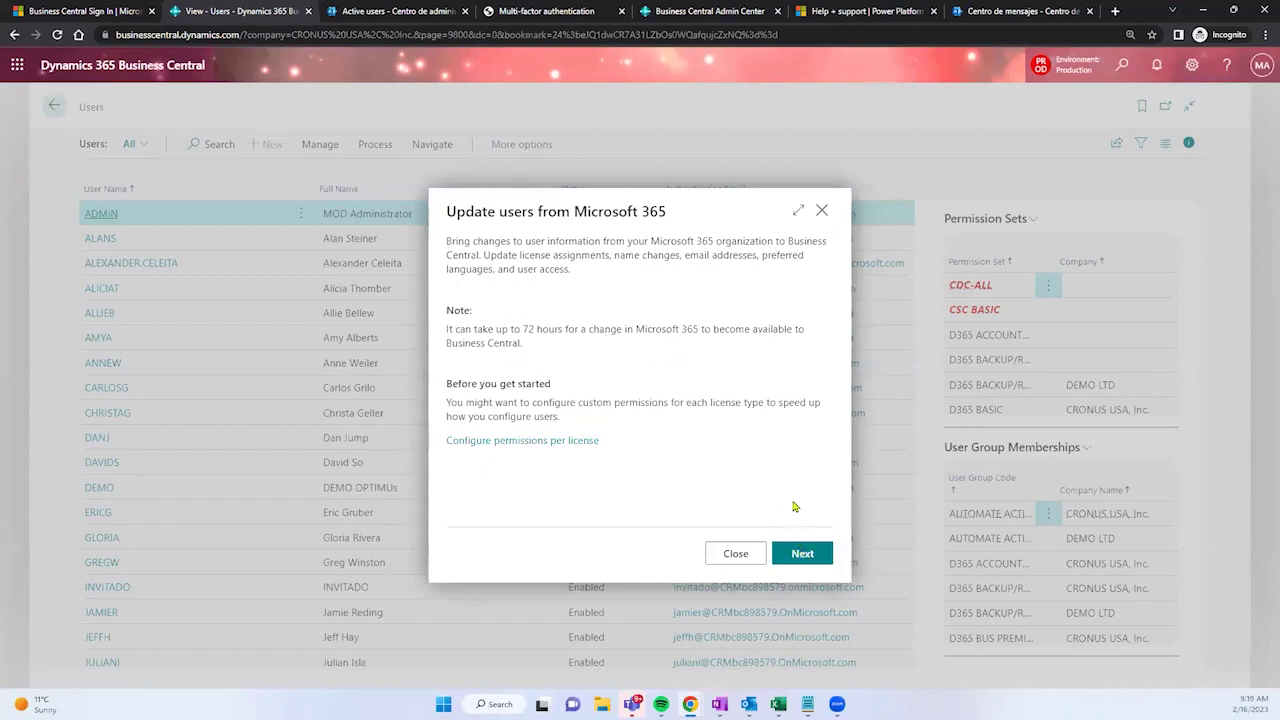
left_click_drag(568, 244, 667, 278)
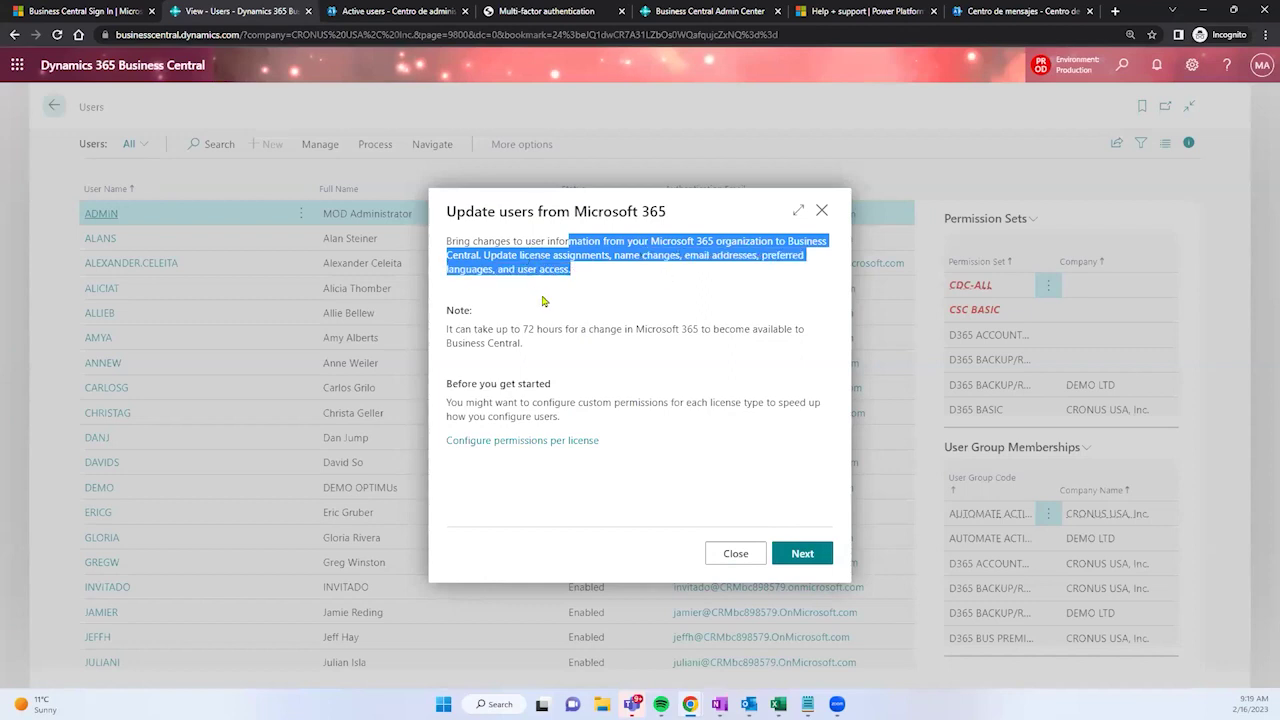
left_click_drag(513, 331, 567, 343)
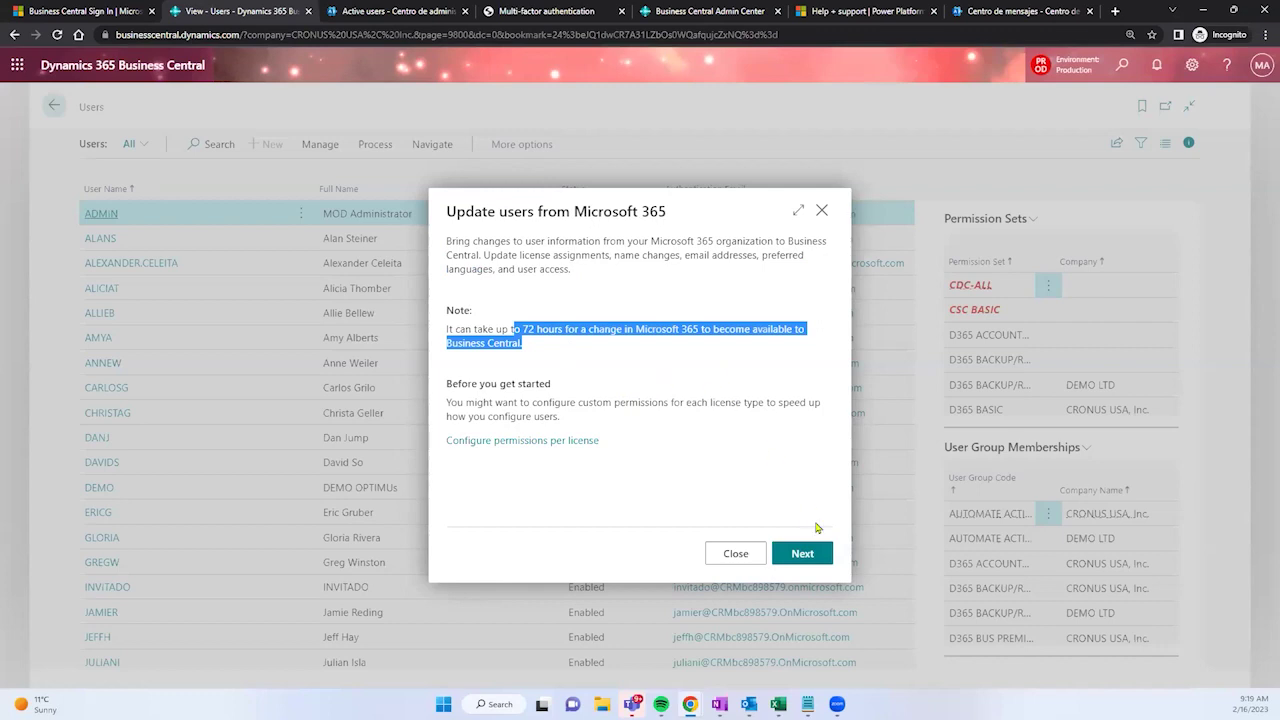
left_click(810, 562)
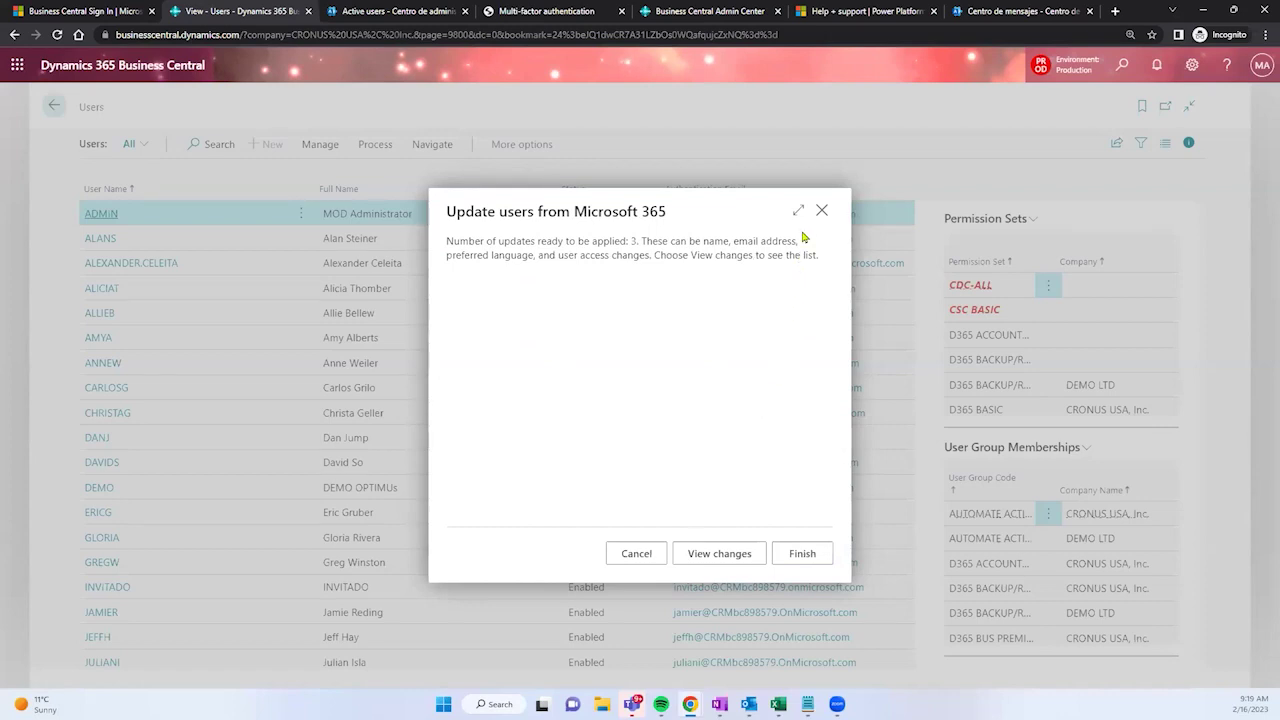
left_click(814, 553)
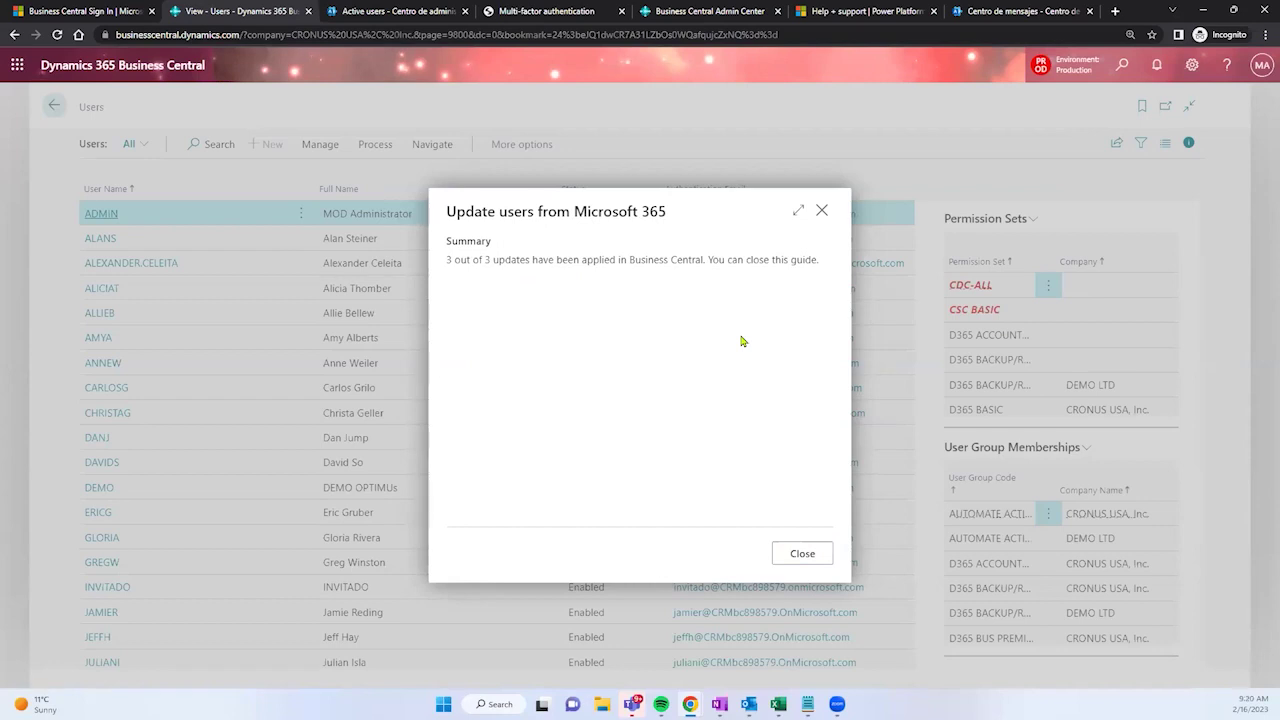
left_click(788, 553)
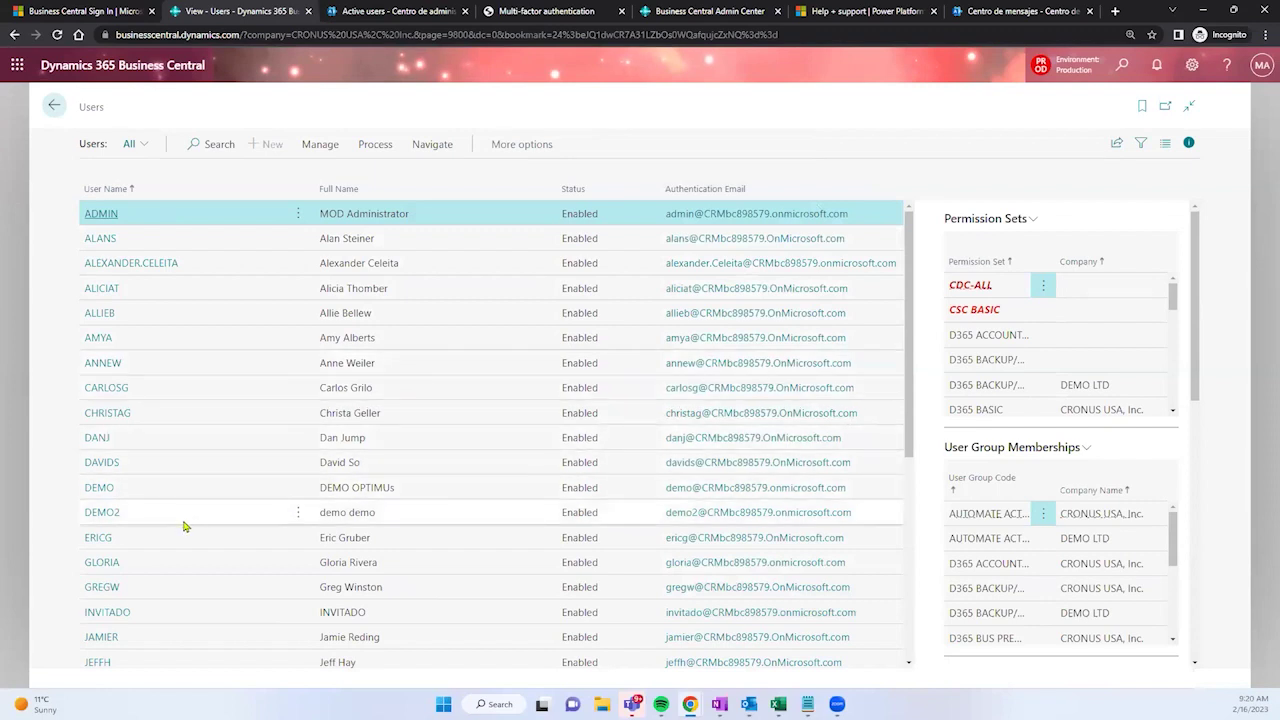
left_click(150, 524)
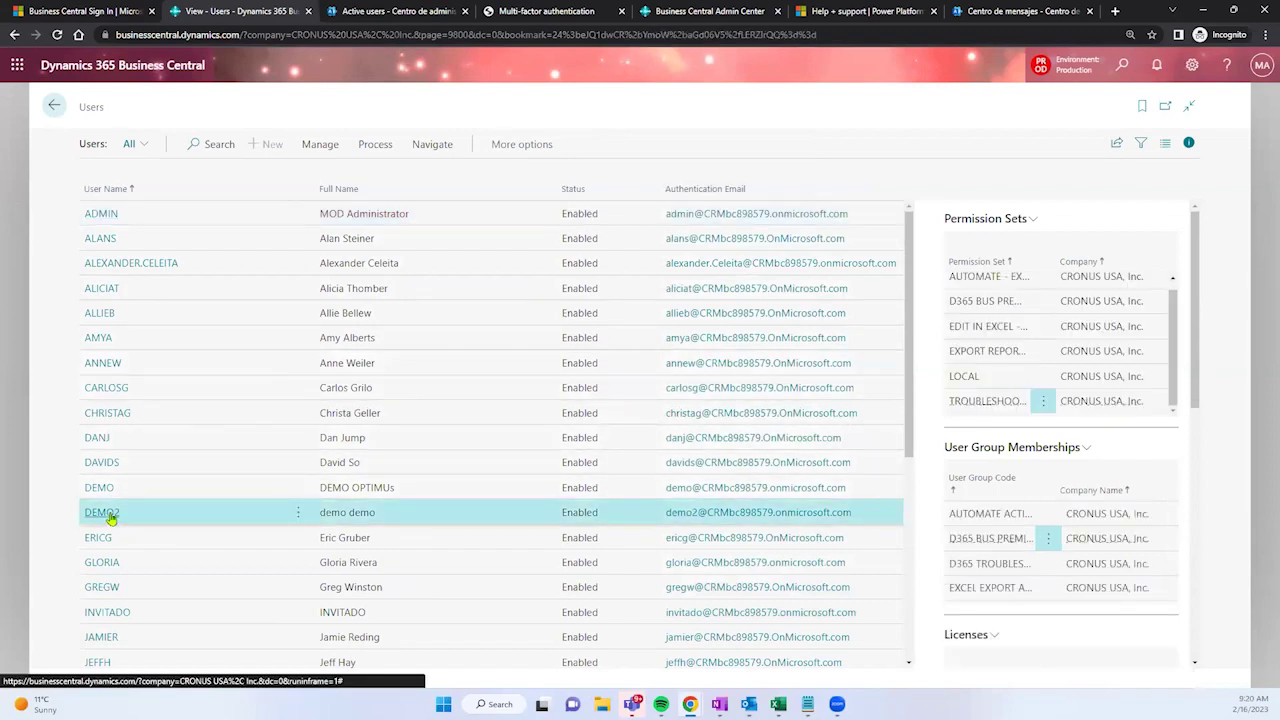
left_click(110, 516)
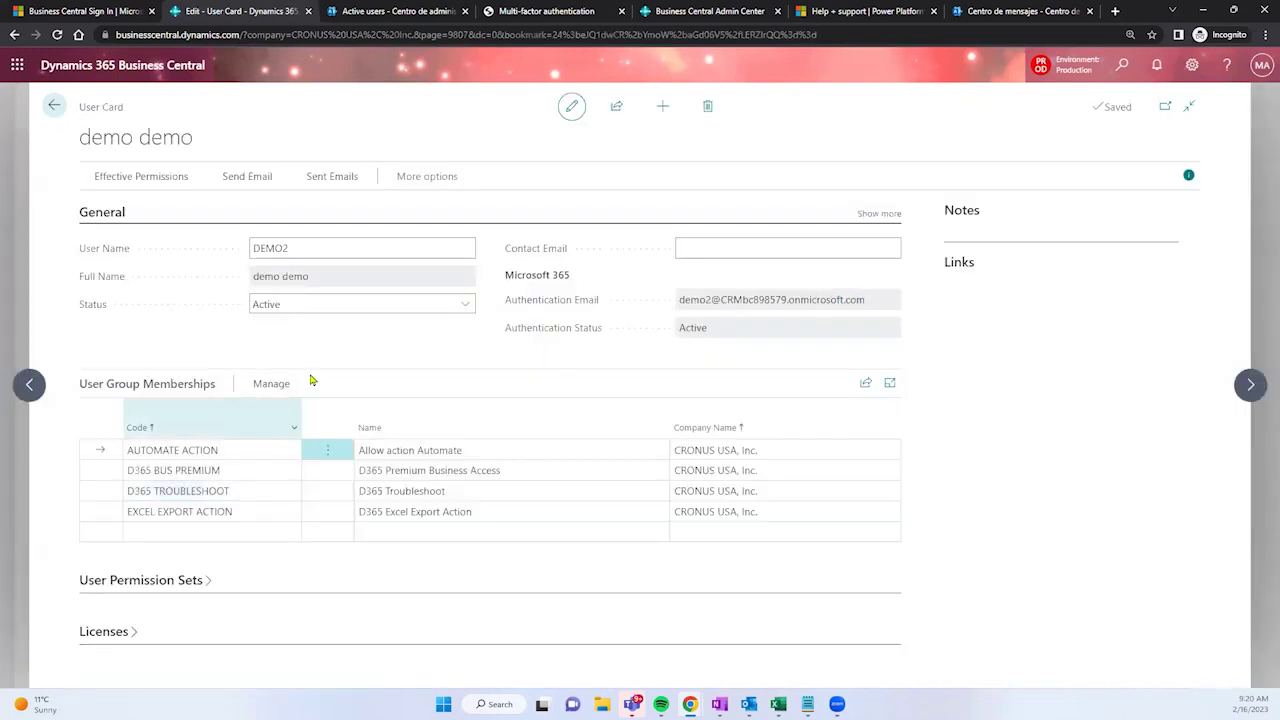
left_click(280, 249)
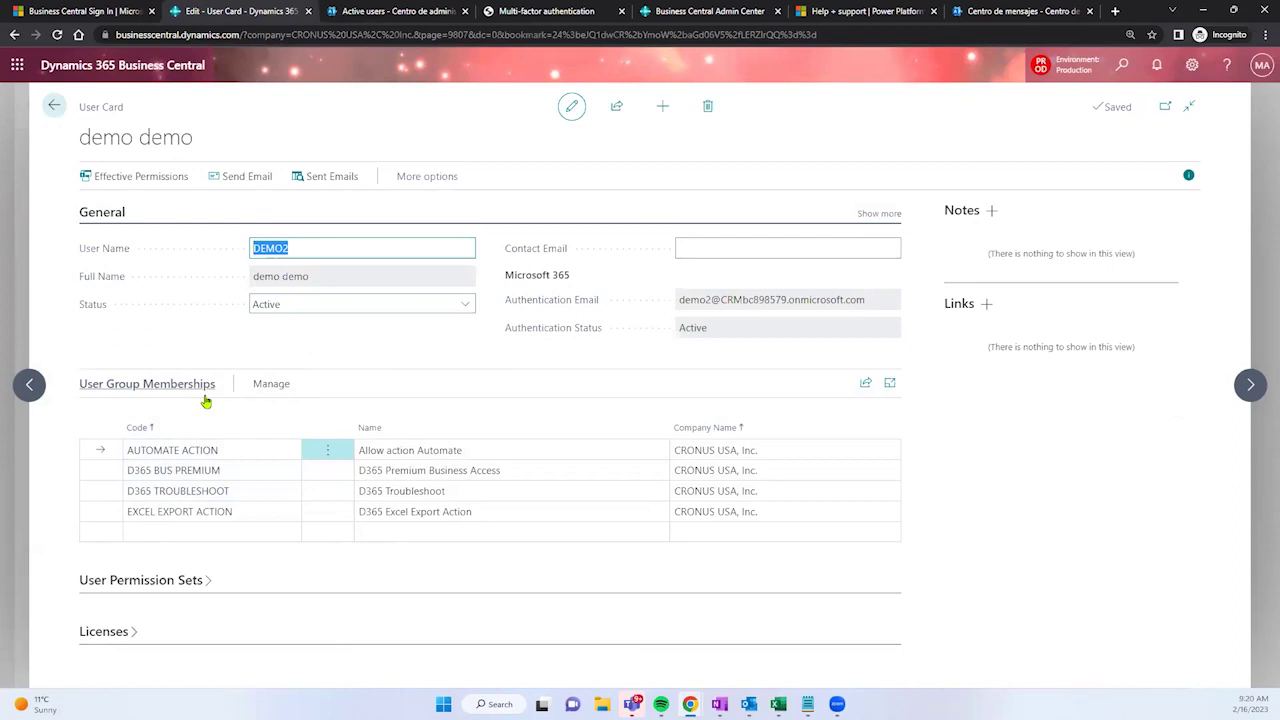
left_click(205, 588)
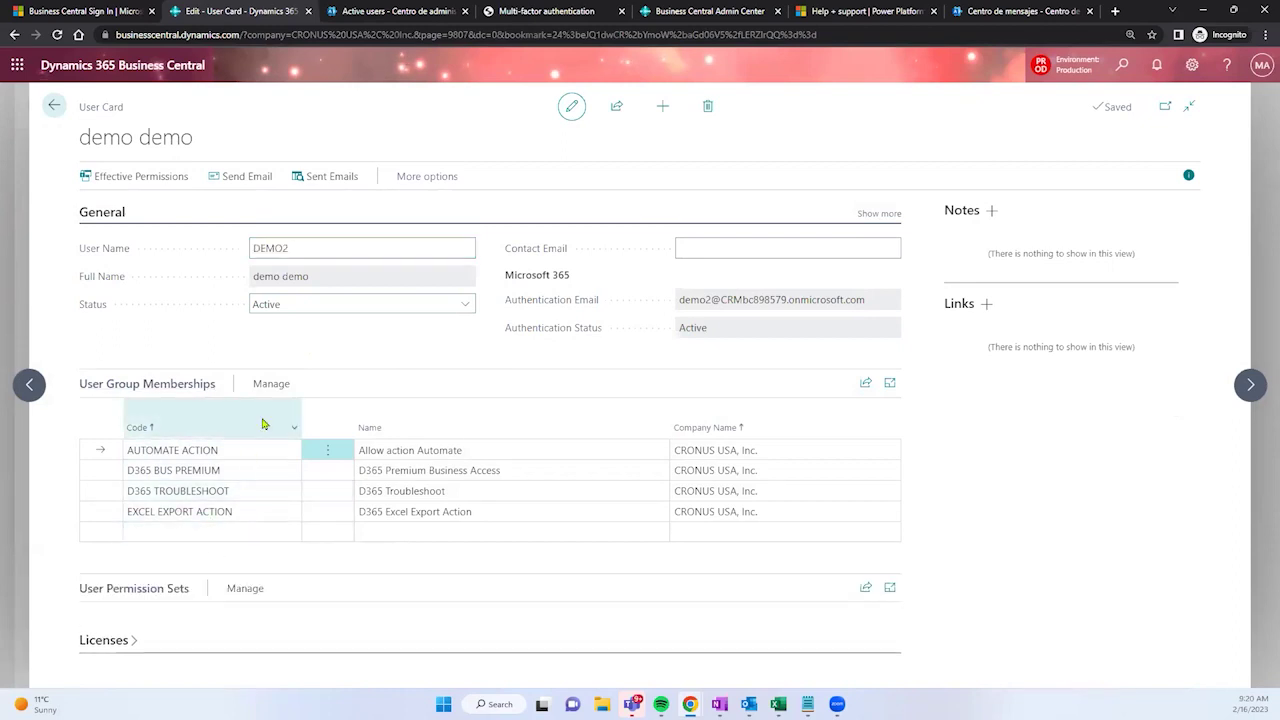
scroll(285, 506, "down", 1)
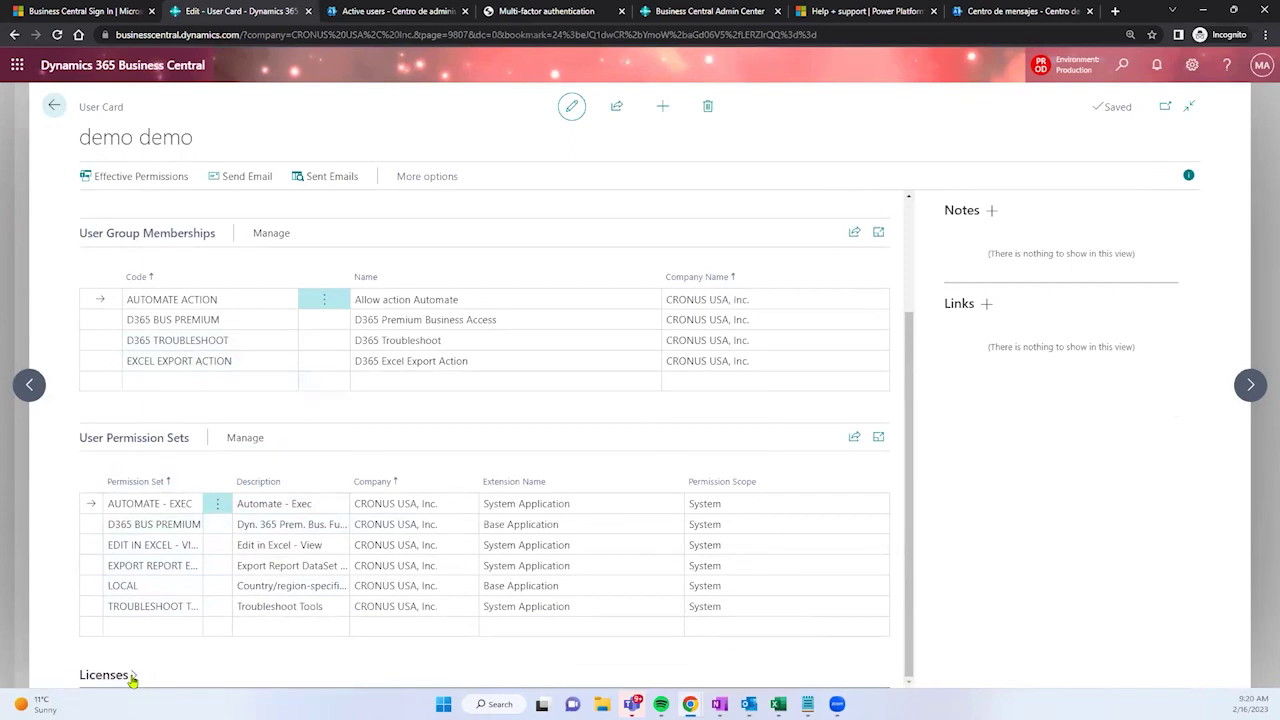
scroll(380, 337, "down", 2)
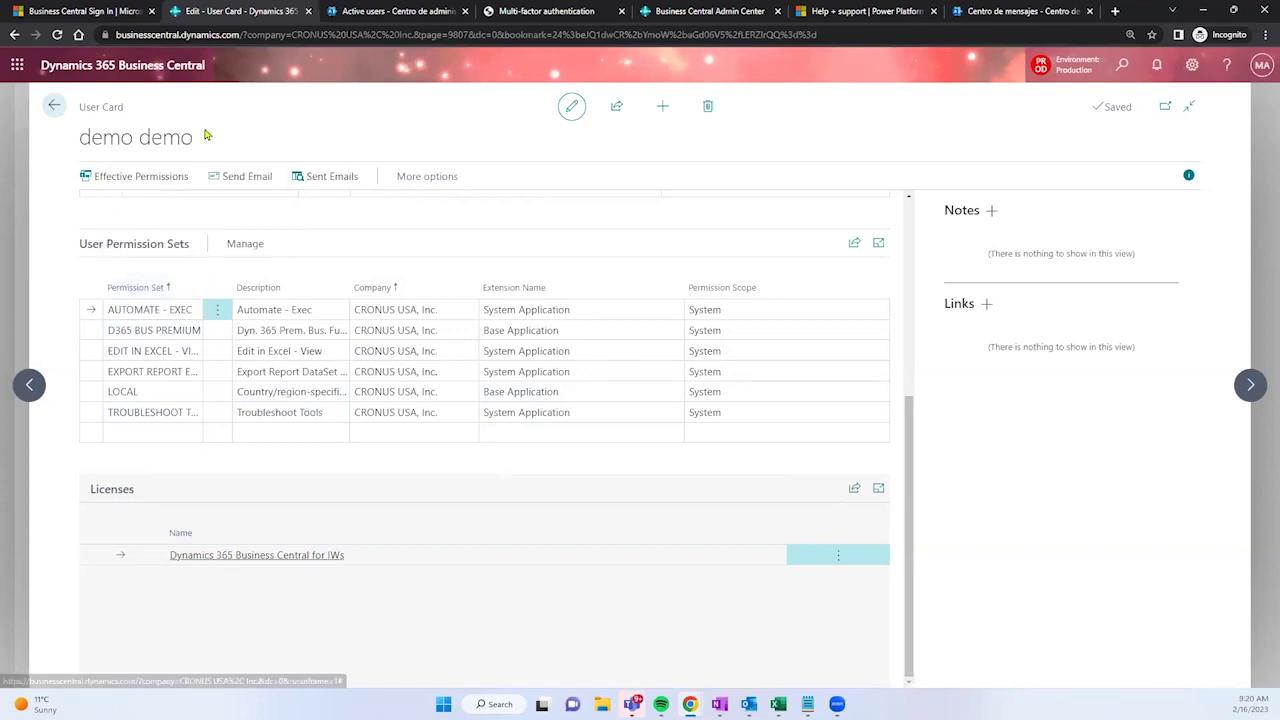
left_click(53, 107)
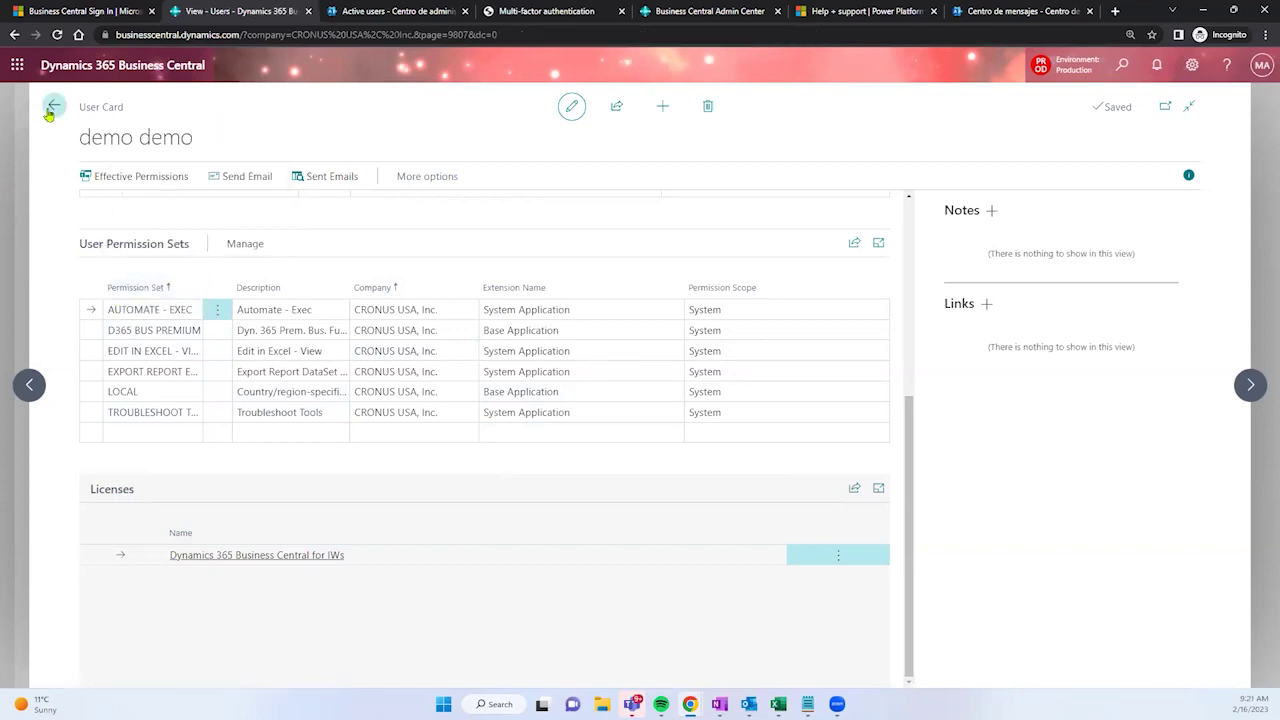
Step: Go back to the Role Center, close the Multi-factor authentication tab, and open a new incognito tab
left_click(50, 108)
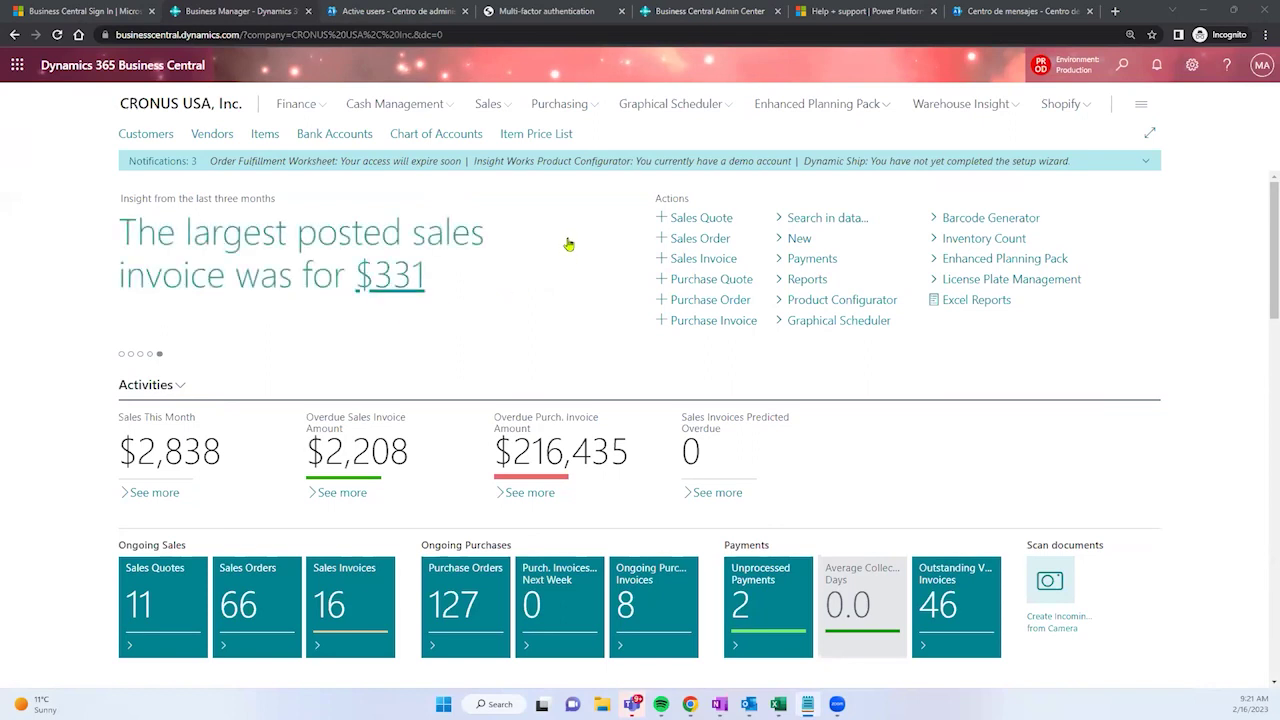
left_click(568, 8)
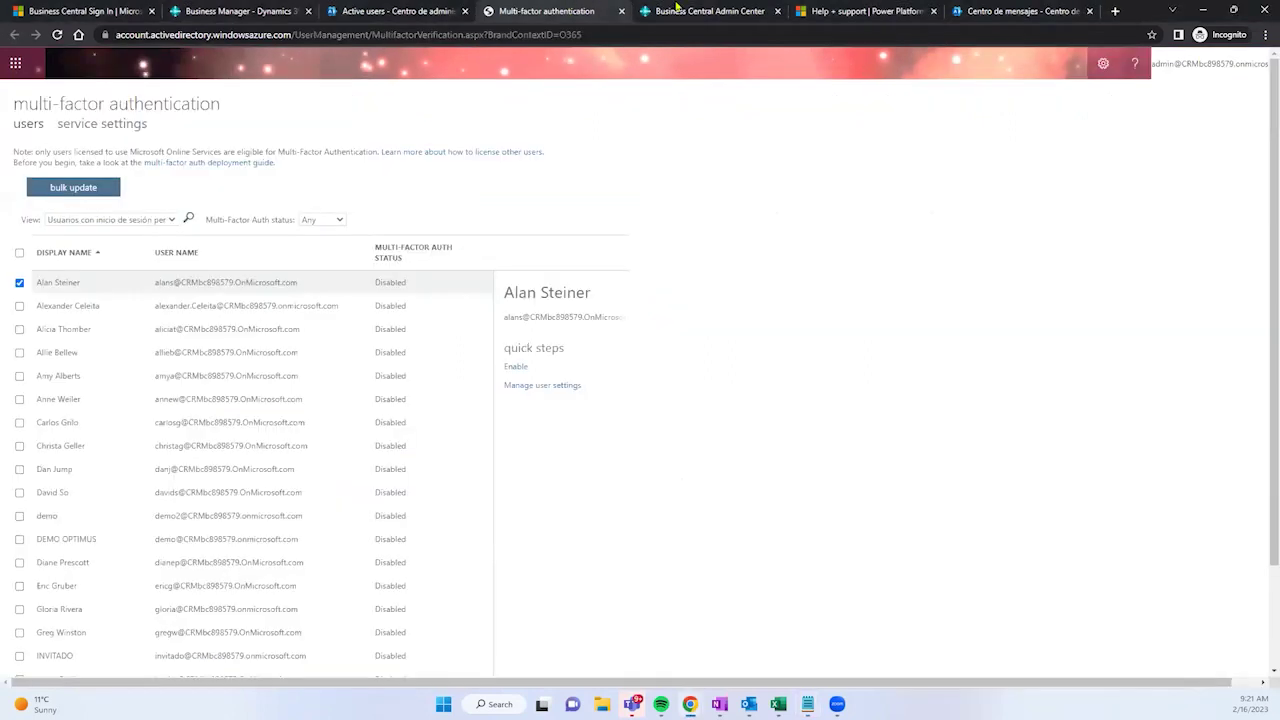
left_click(620, 13)
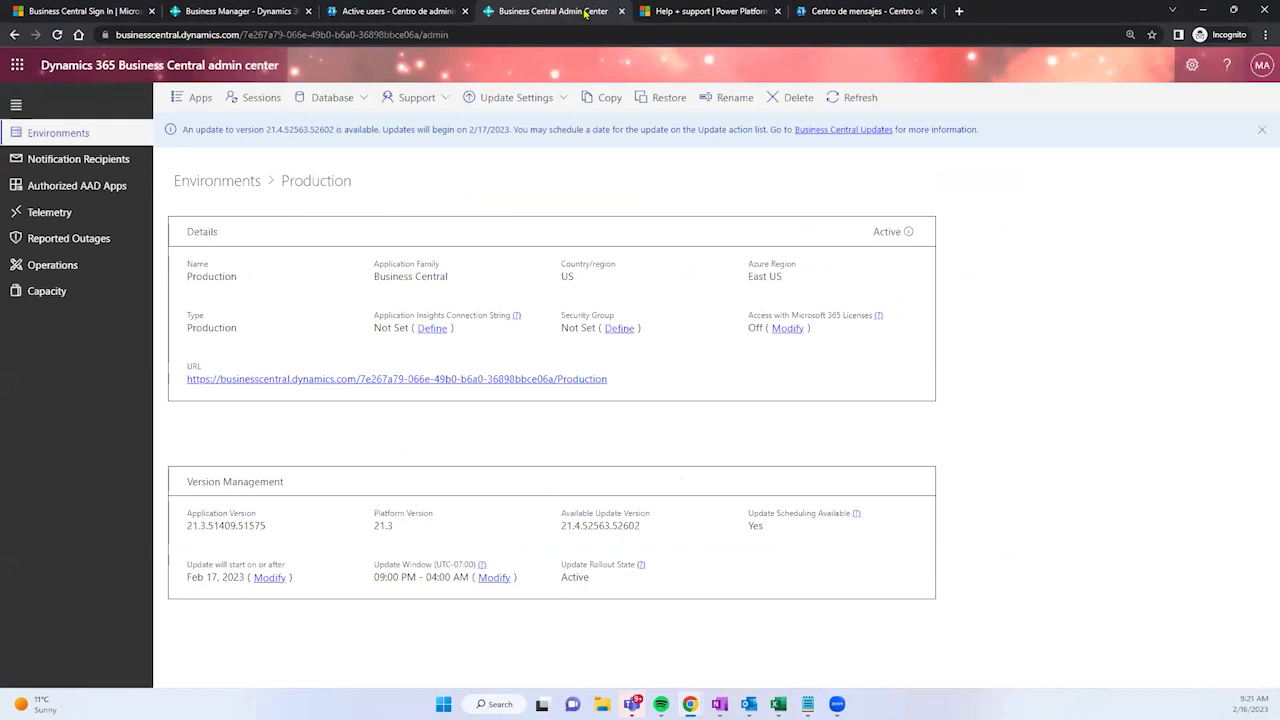
left_click(668, 10)
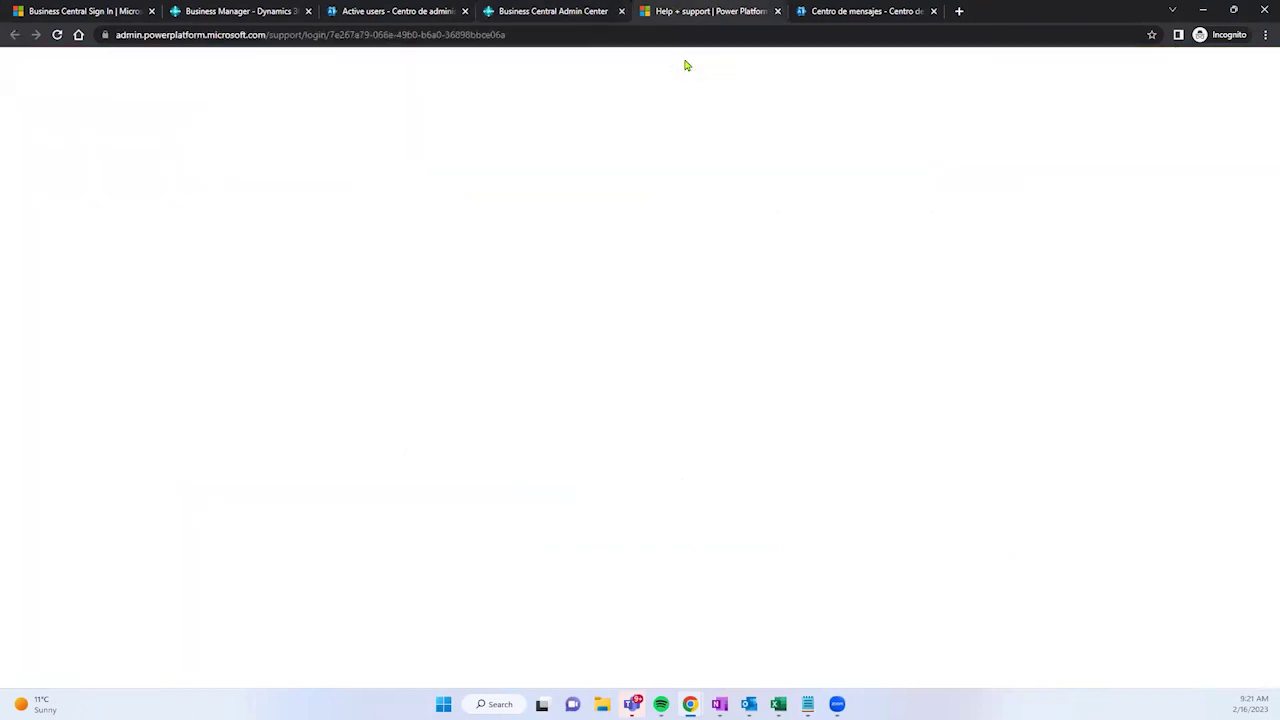
left_click(889, 11)
left_click(976, 11)
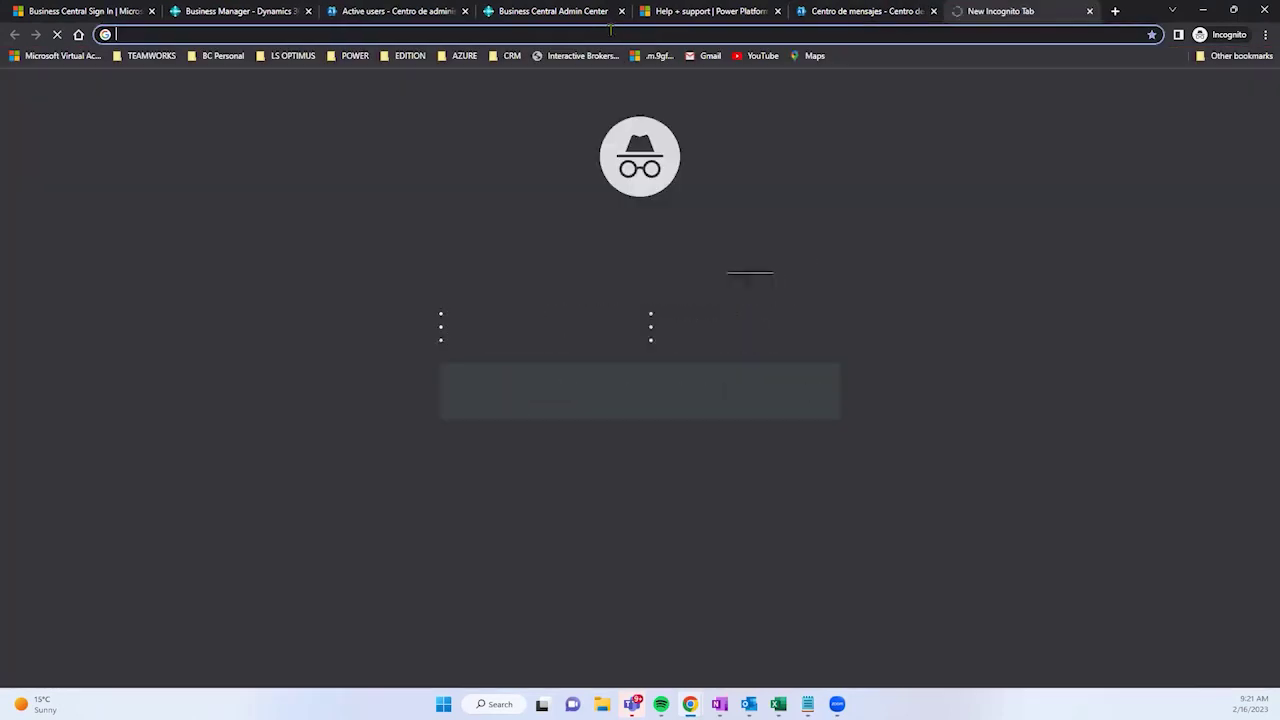
Step: Paste businesscentral.dynamics.com/[TENANT_ID]/admin into the address bar, select [TENANT_ID], and return to Business Central
type("https://businesscentral.dynamics.com/[TENANT_ID]/admin")
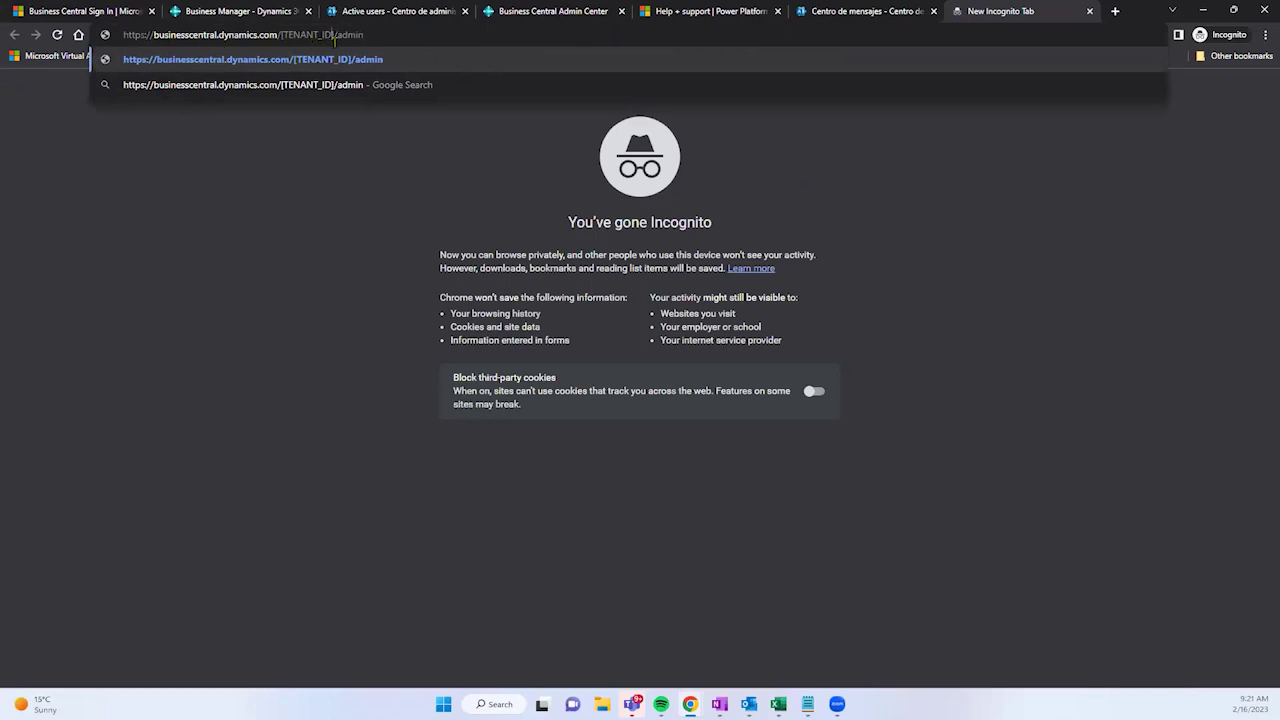
left_click_drag(334, 35, 281, 35)
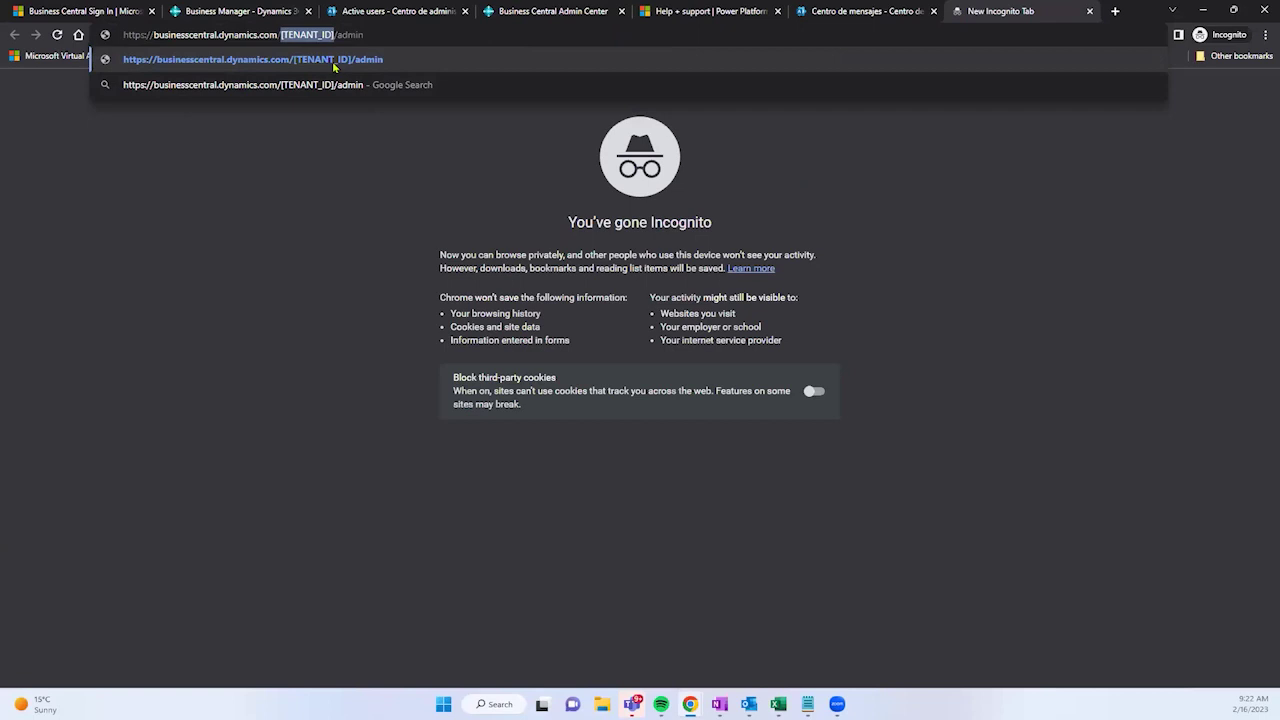
left_click(230, 10)
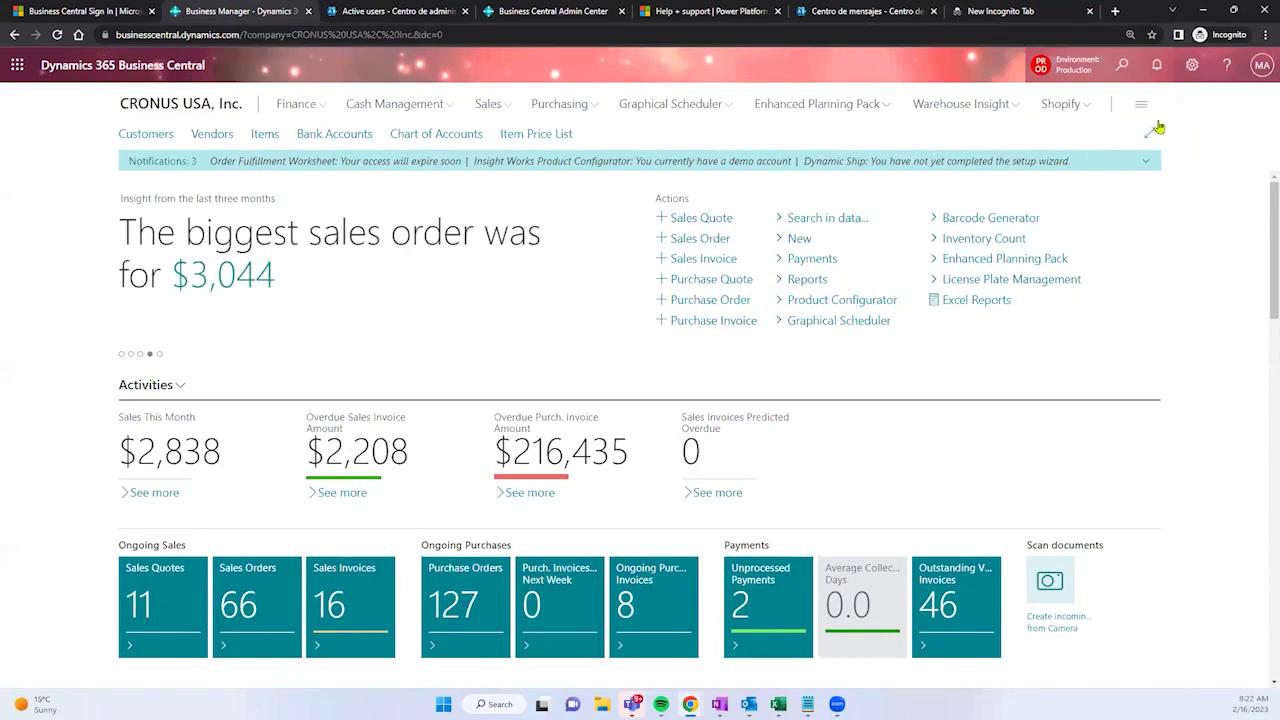
Step: Open the Settings panel from the gear icon, then the Help pane from the ? icon
left_click(1193, 68)
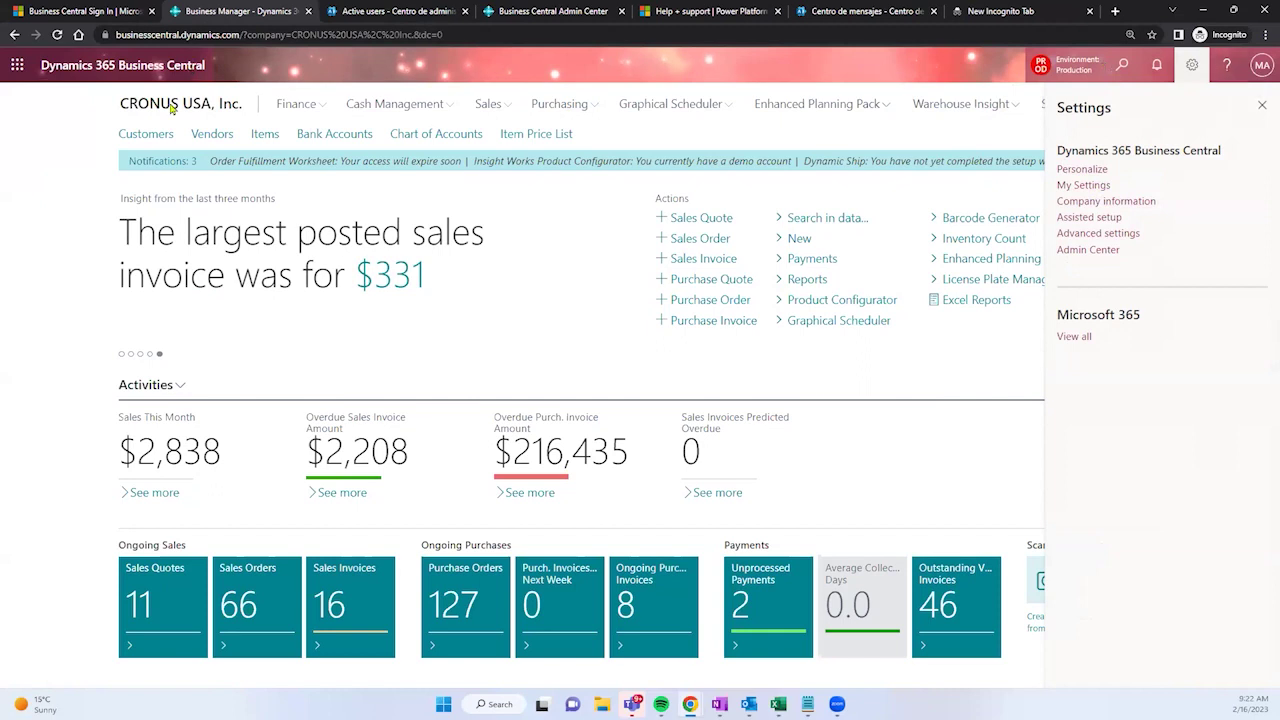
left_click(1227, 66)
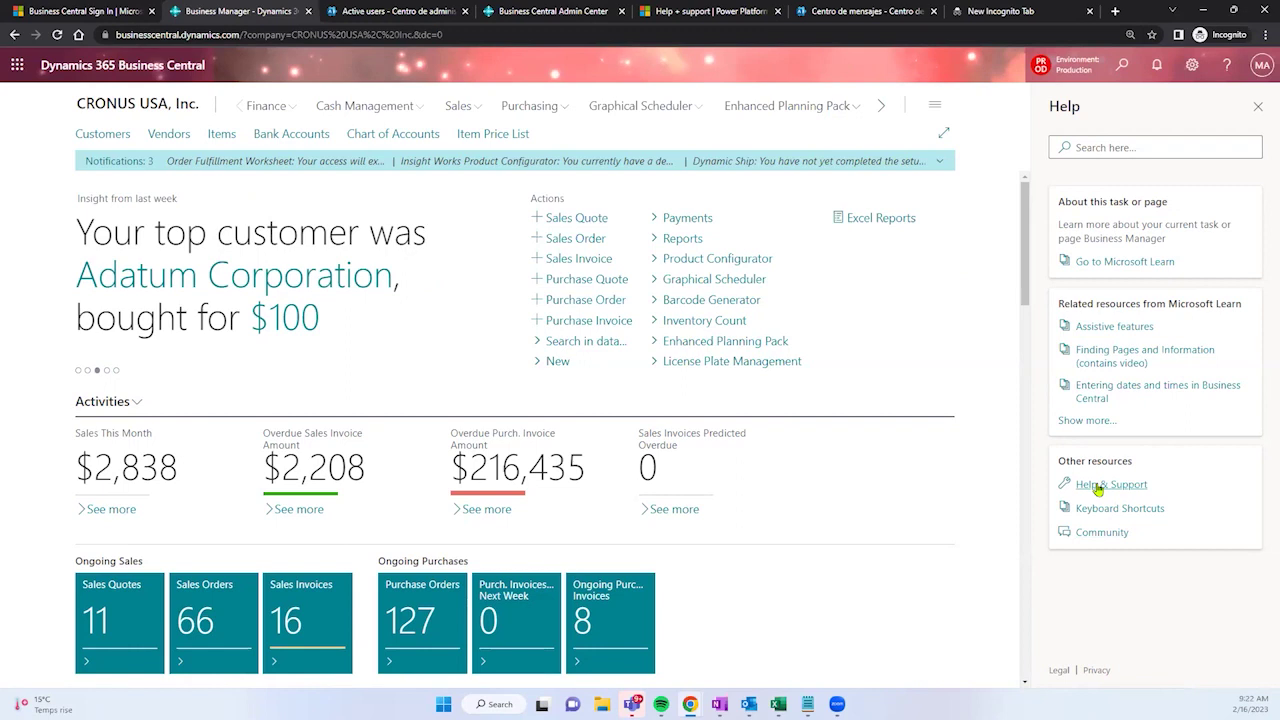
Step: On the Help & Support page, select and copy the Azure AD tenant ID value
left_click(1098, 486)
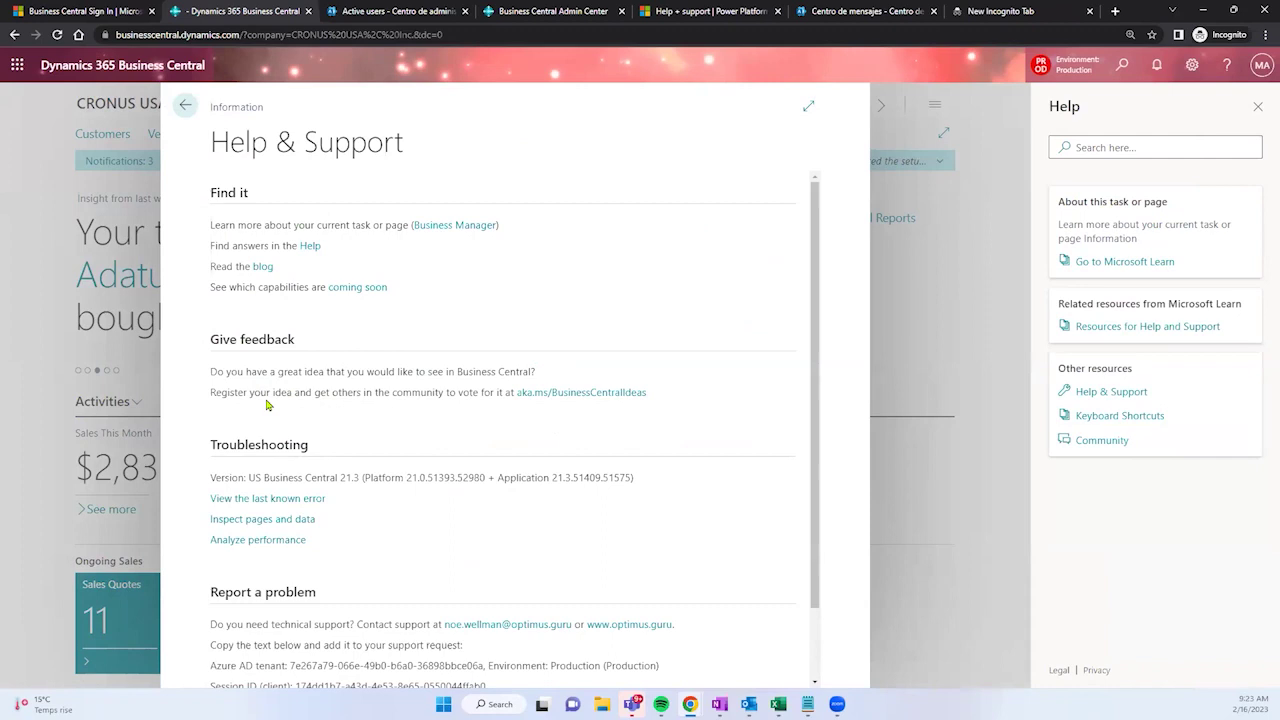
scroll(267, 404, "down", 2)
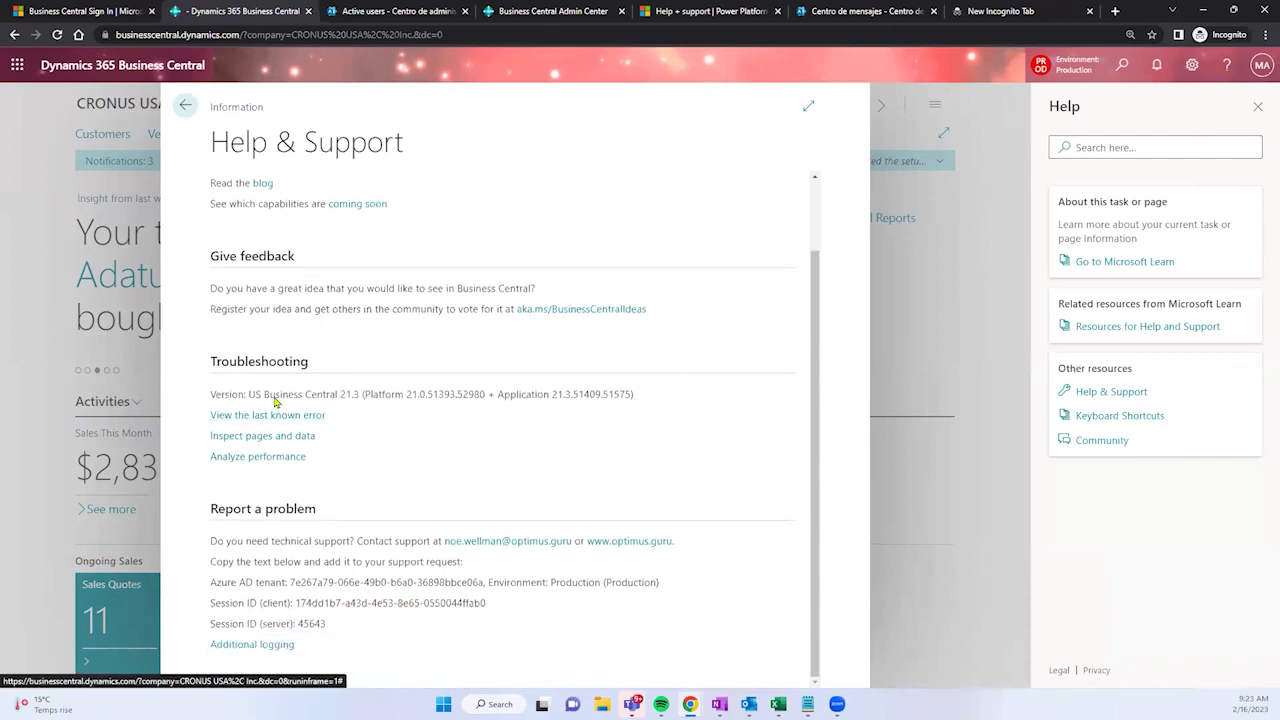
left_click_drag(249, 399, 492, 398)
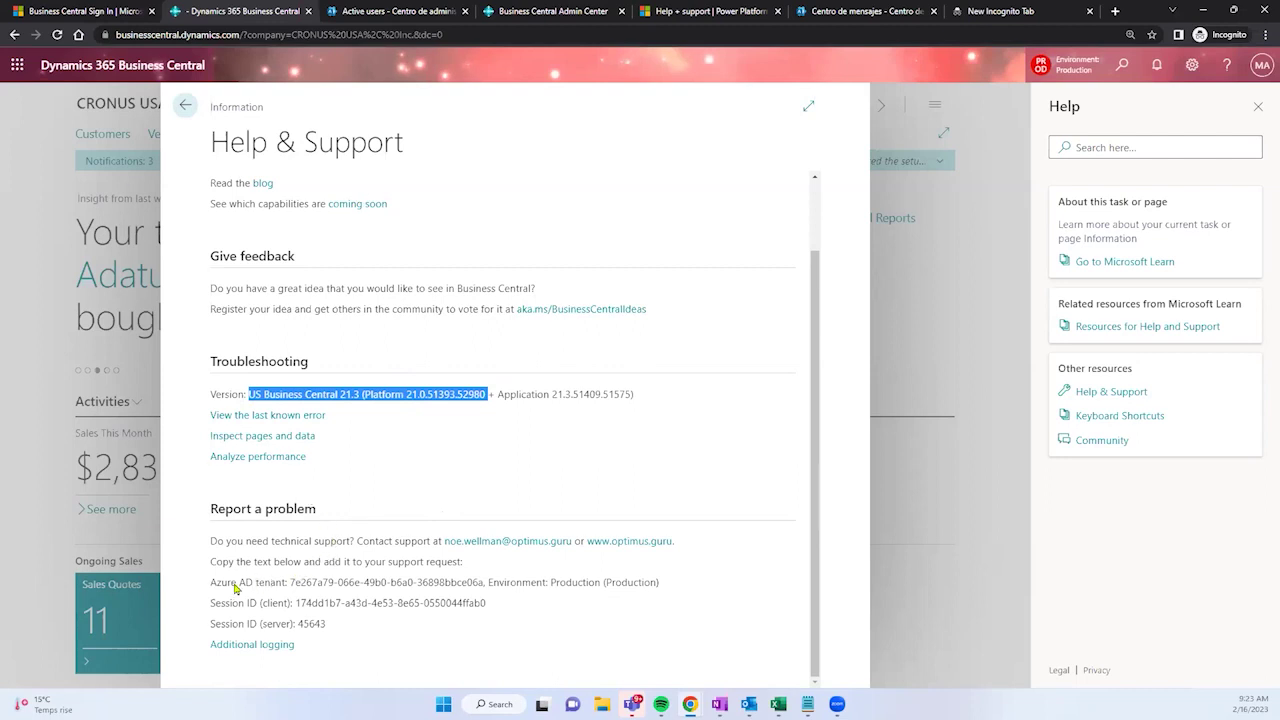
left_click_drag(211, 588, 286, 585)
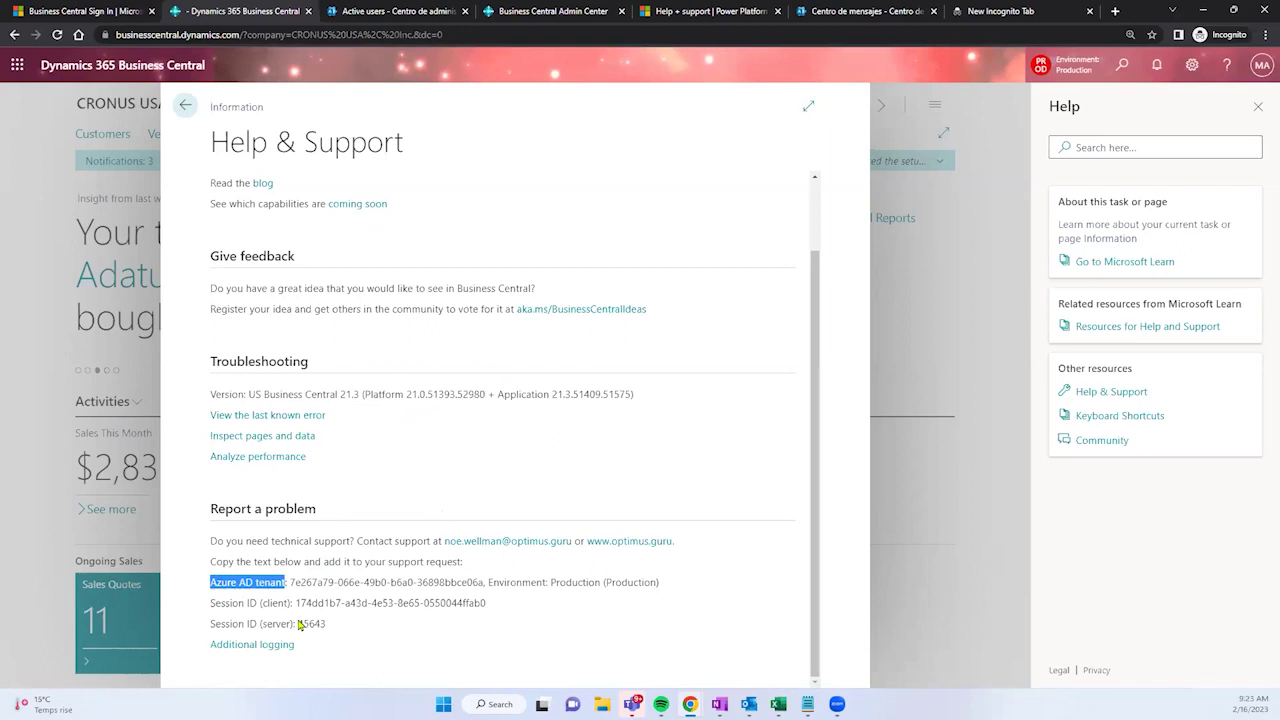
left_click_drag(290, 585, 457, 603)
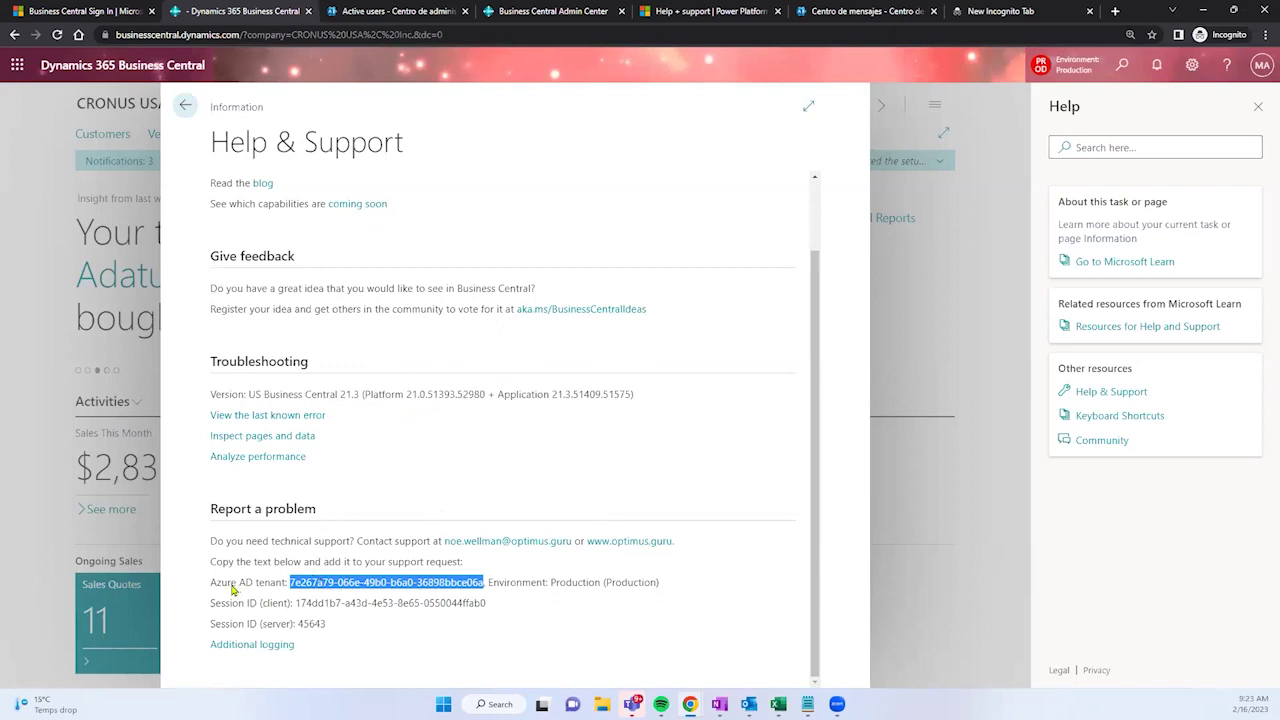
right_click(310, 585)
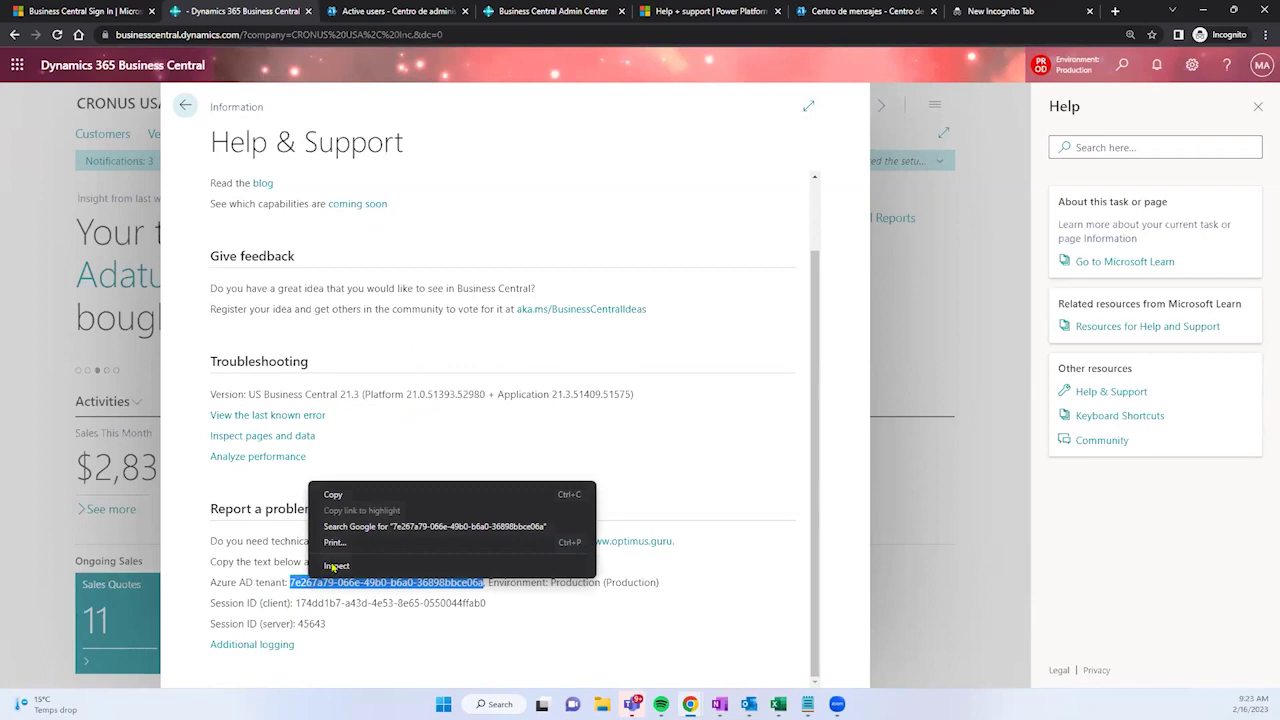
left_click(345, 495)
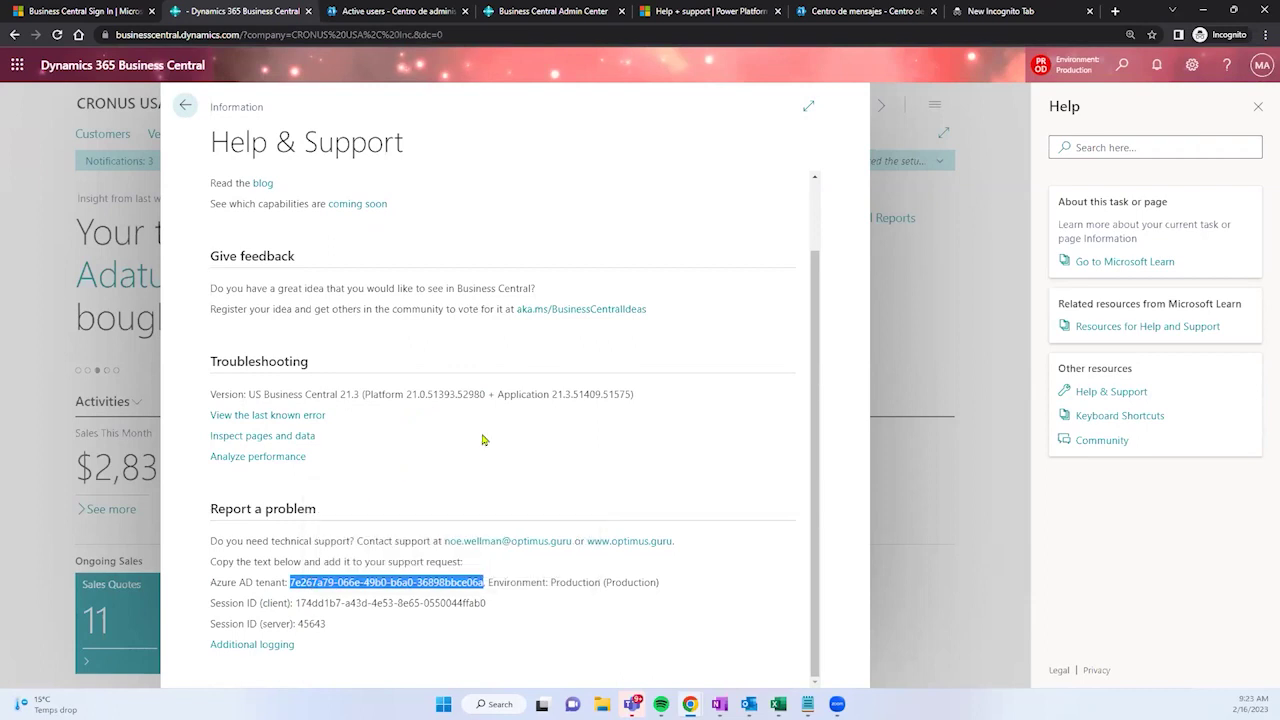
Step: In the incognito tab, replace [TENANT_ID] with the copied tenant ID and load the admin center
left_click(528, 10)
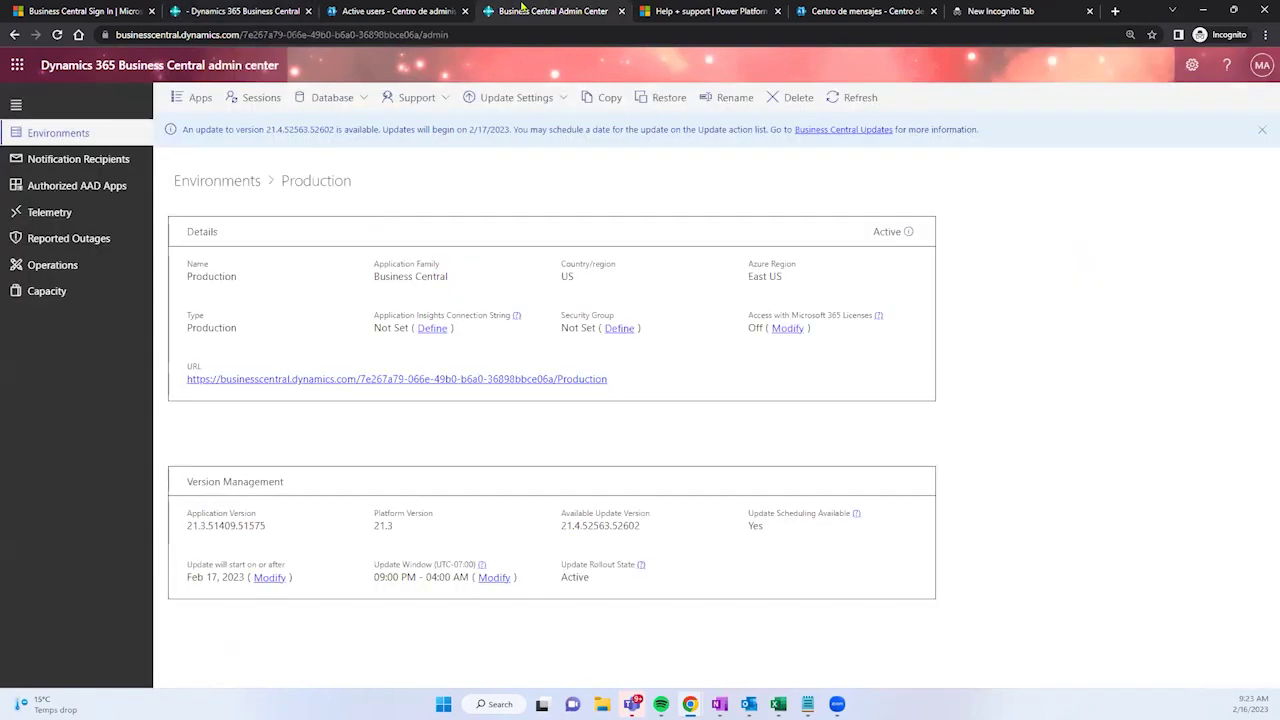
left_click(866, 10)
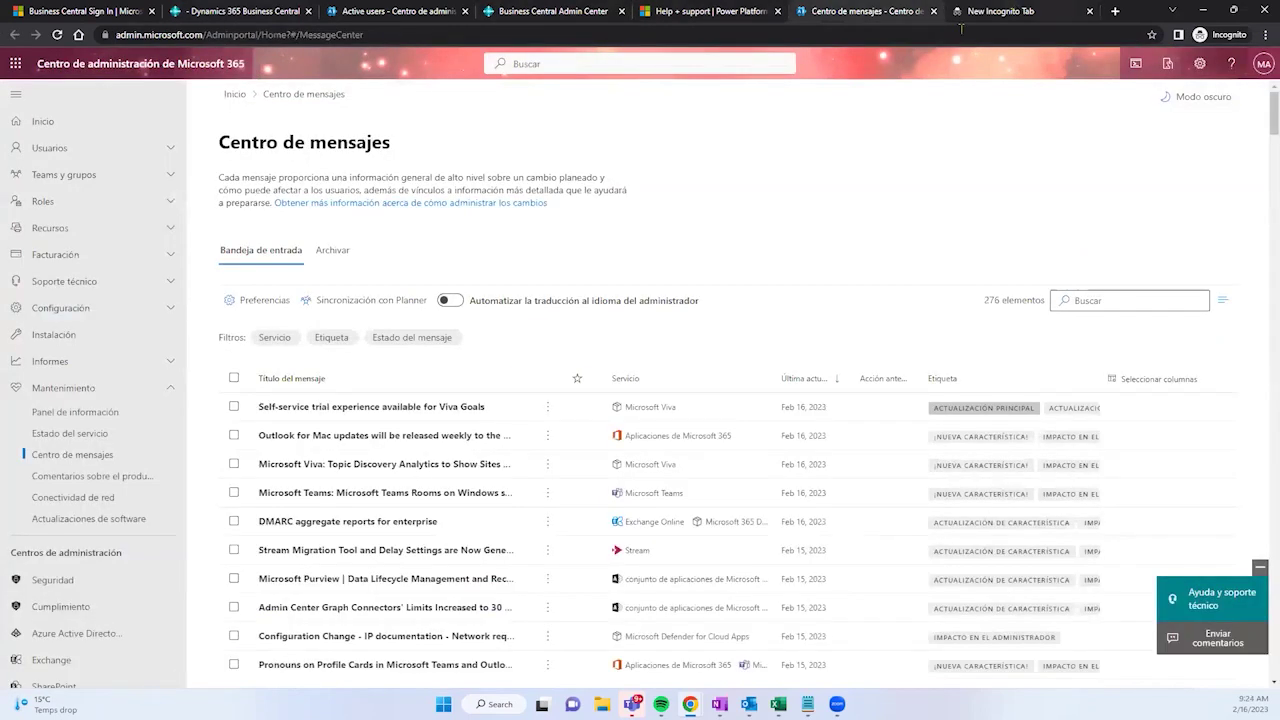
left_click(1000, 10)
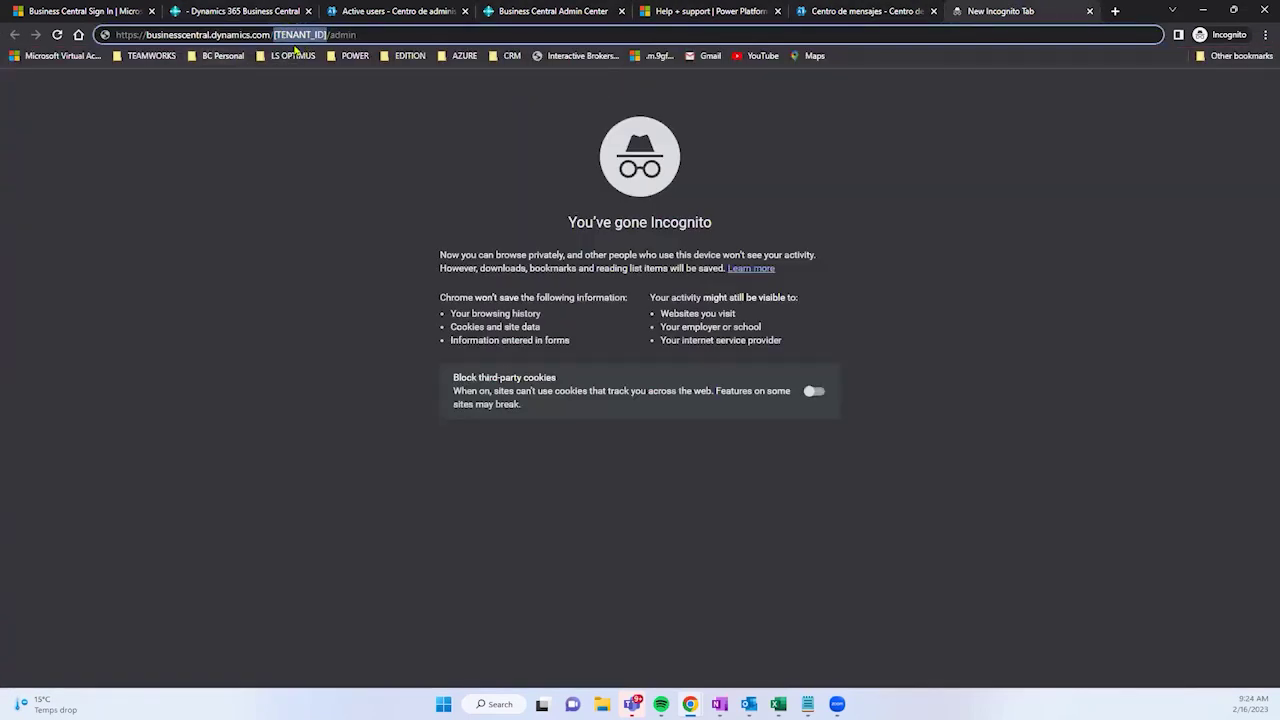
left_click(326, 36)
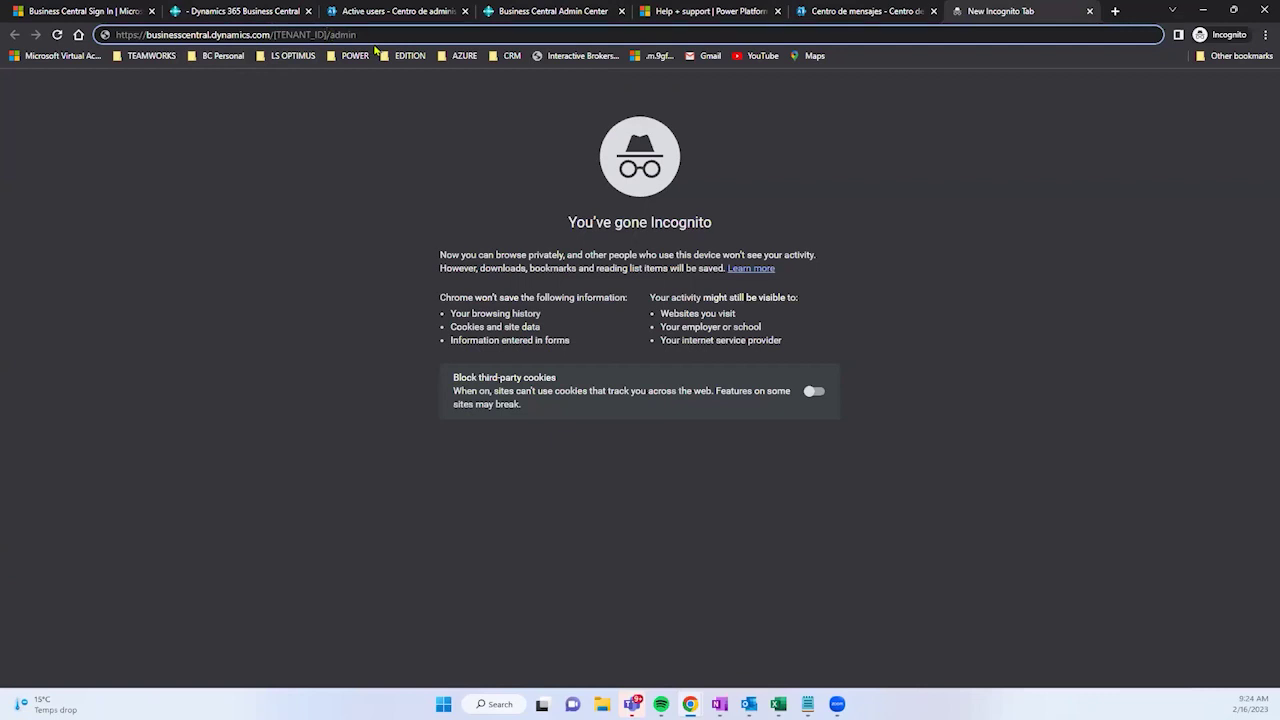
key("BackSpace")
key("BackSpace")
key("BackSpace")
key("BackSpace")
key("BackSpace")
key("BackSpace")
key("BackSpace")
key("BackSpace")
key("BackSpace")
key("BackSpace")
key("BackSpace")
type("7e267a79-066e-49b0-b6a0-36898bbce06a")
key("Return")
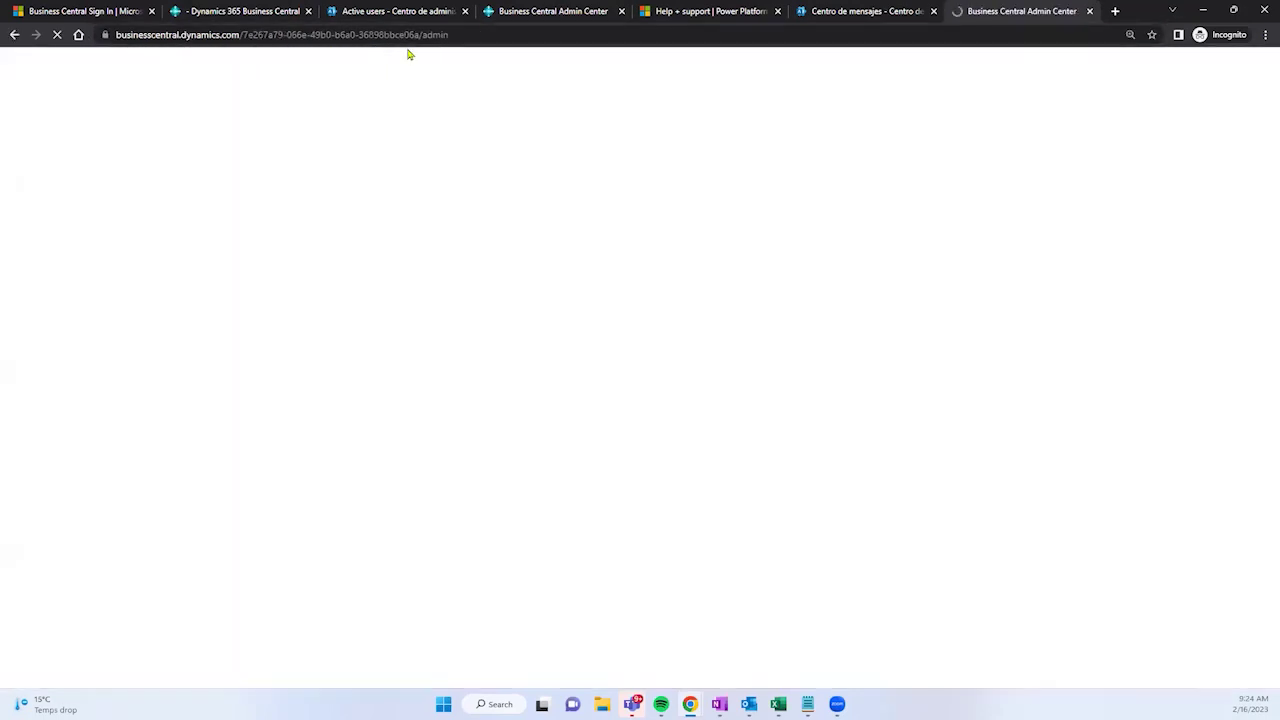
left_click(475, 34)
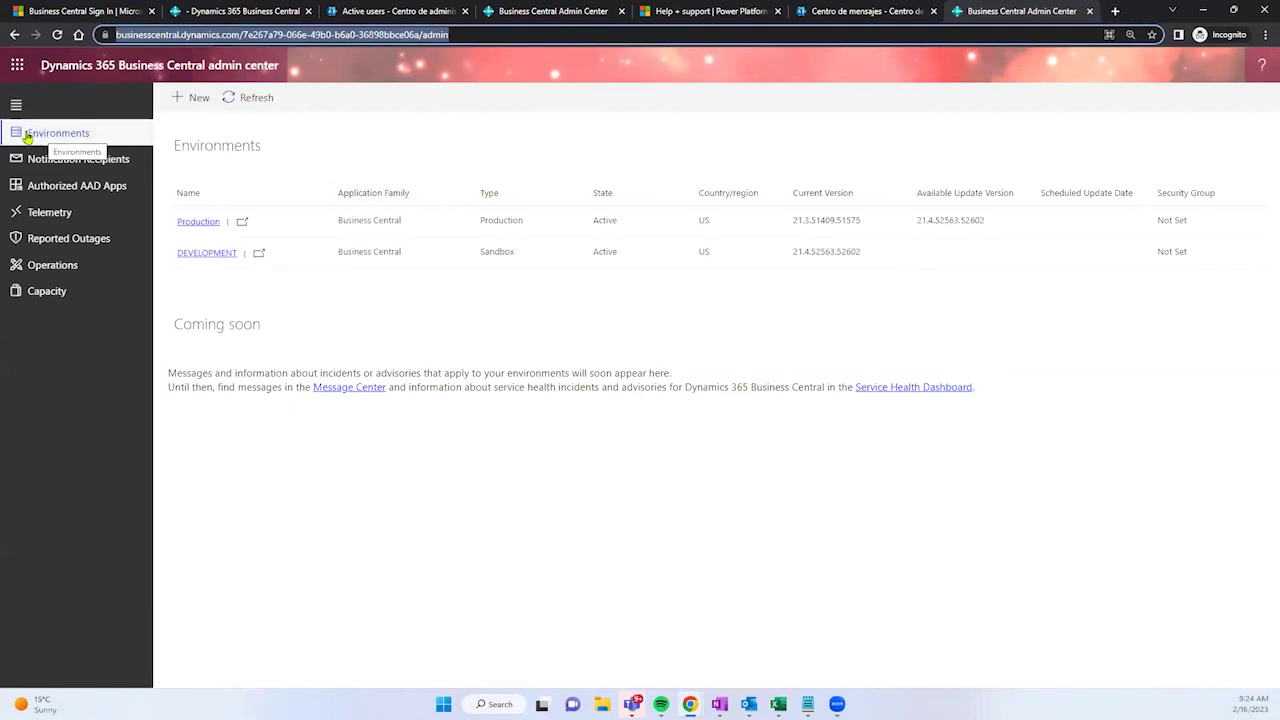
Step: Close Business Central's Help & Support page with Escape and switch back to Production's environment details tab
left_click(182, 77)
left_click_drag(182, 77, 282, 82)
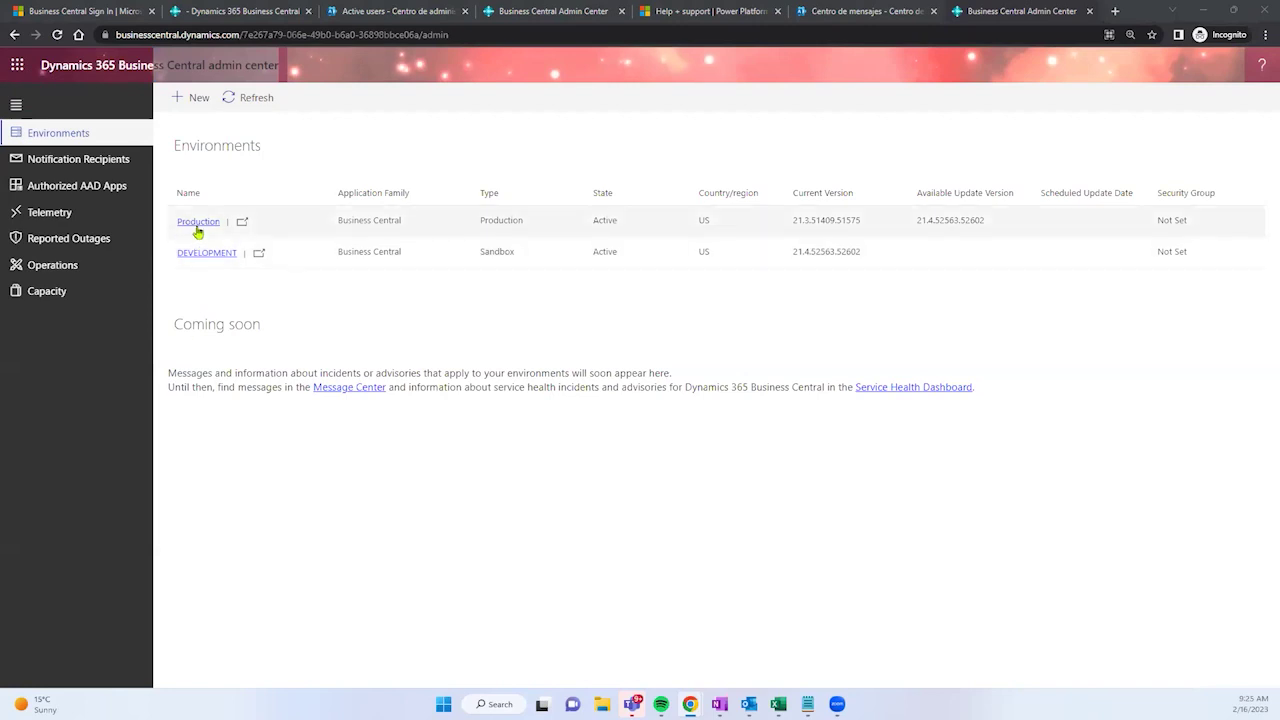
left_click(230, 8)
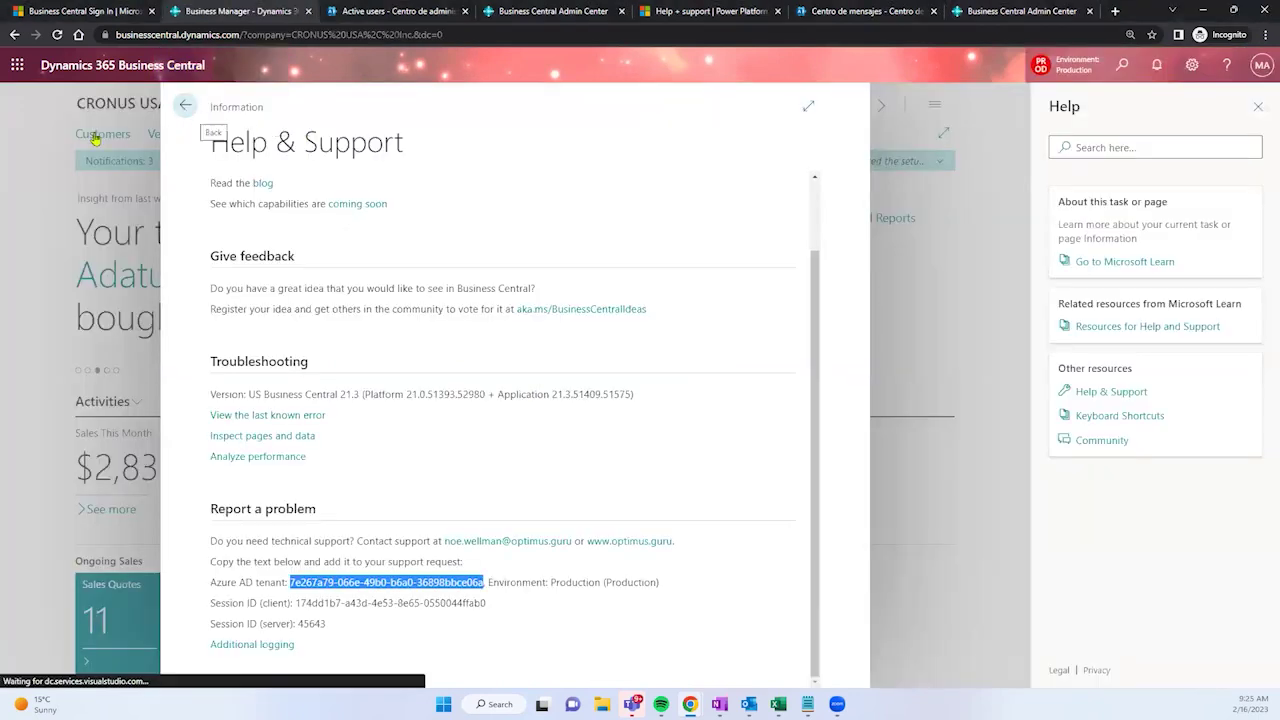
key("Escape")
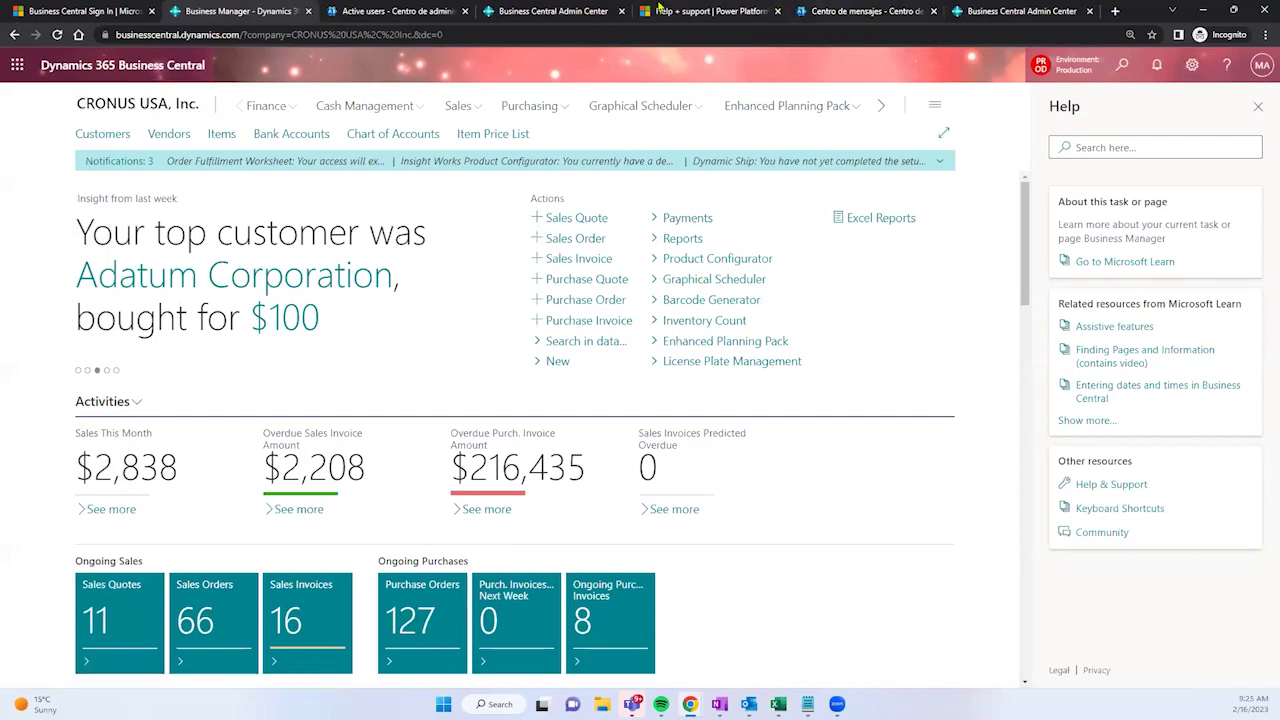
left_click(537, 10)
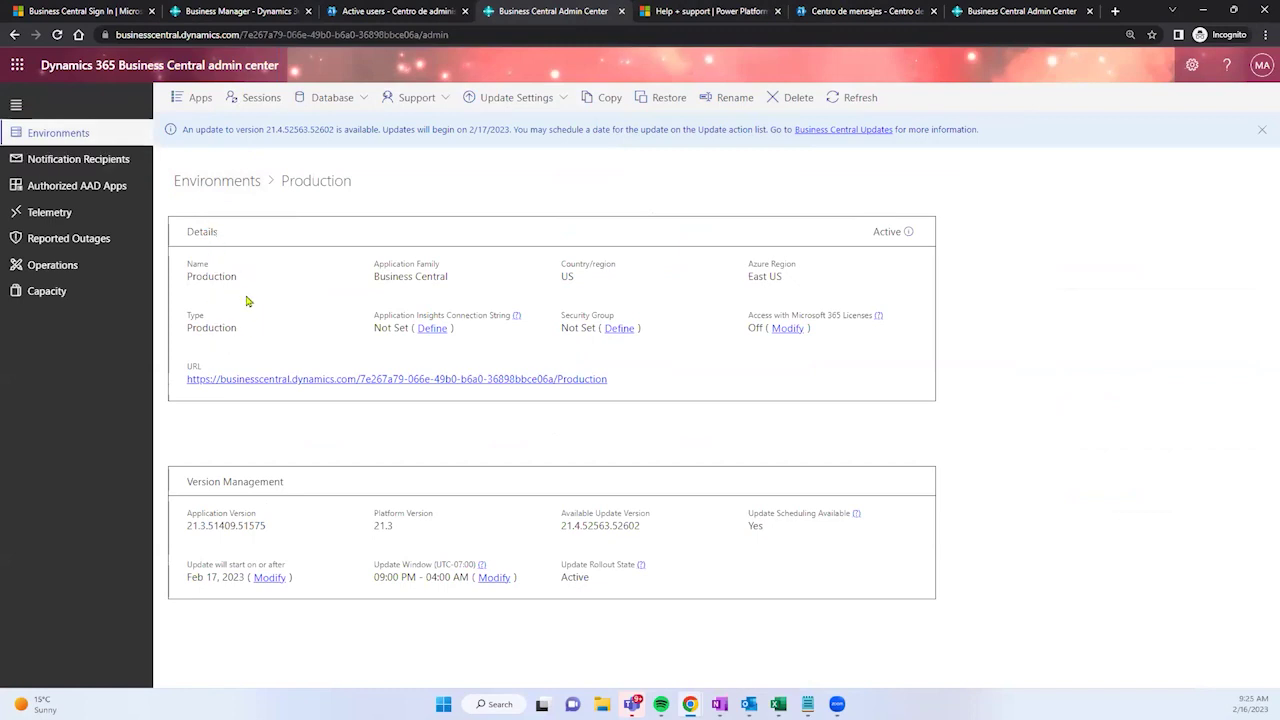
triple_click(407, 277)
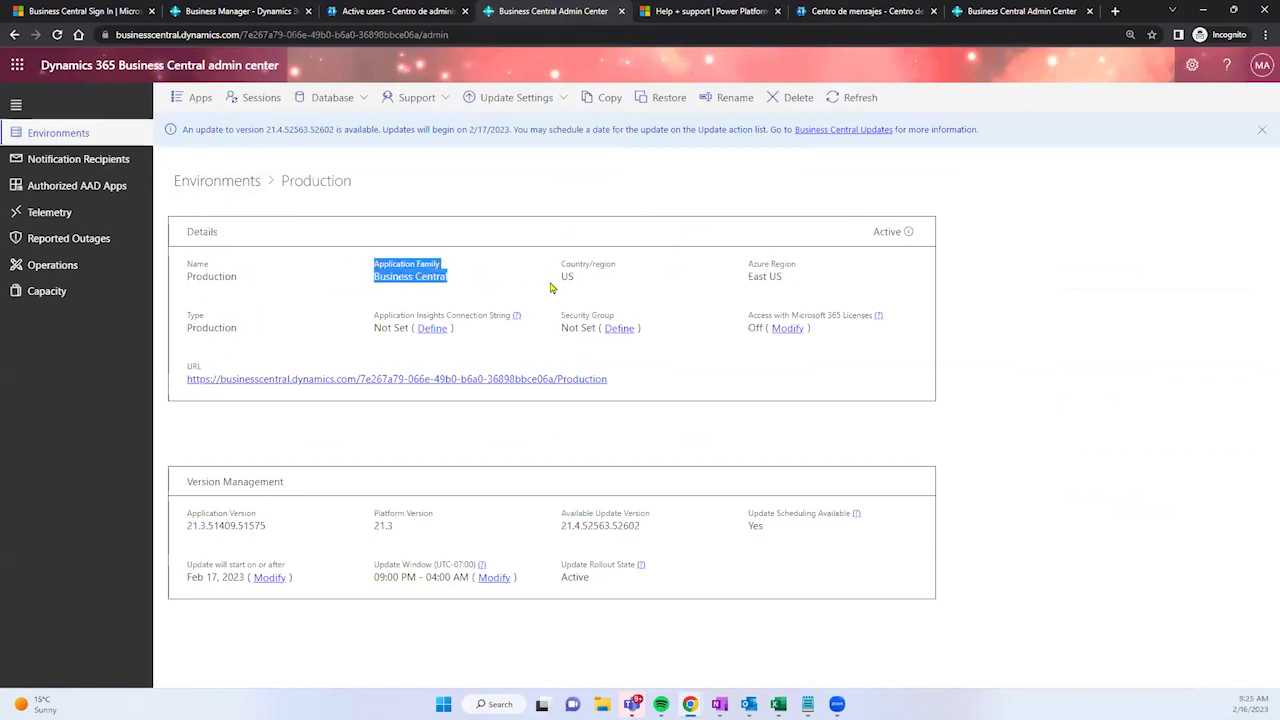
triple_click(750, 279)
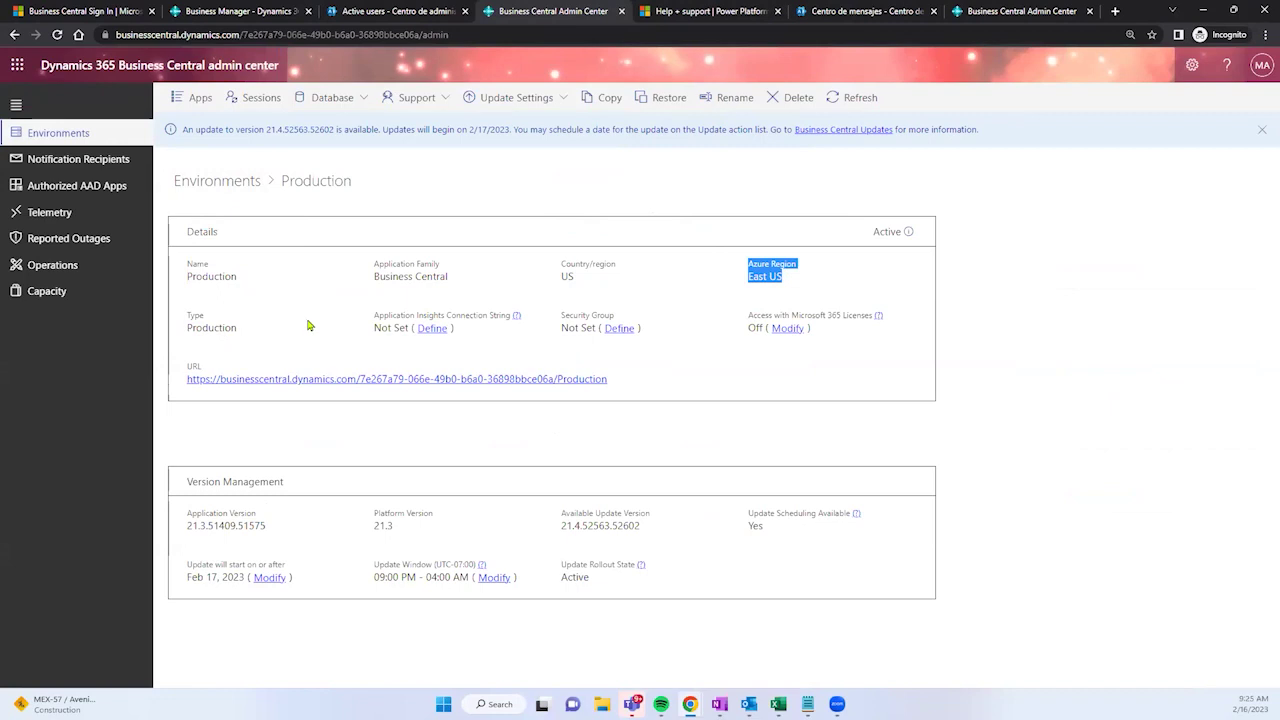
left_click_drag(242, 329, 185, 335)
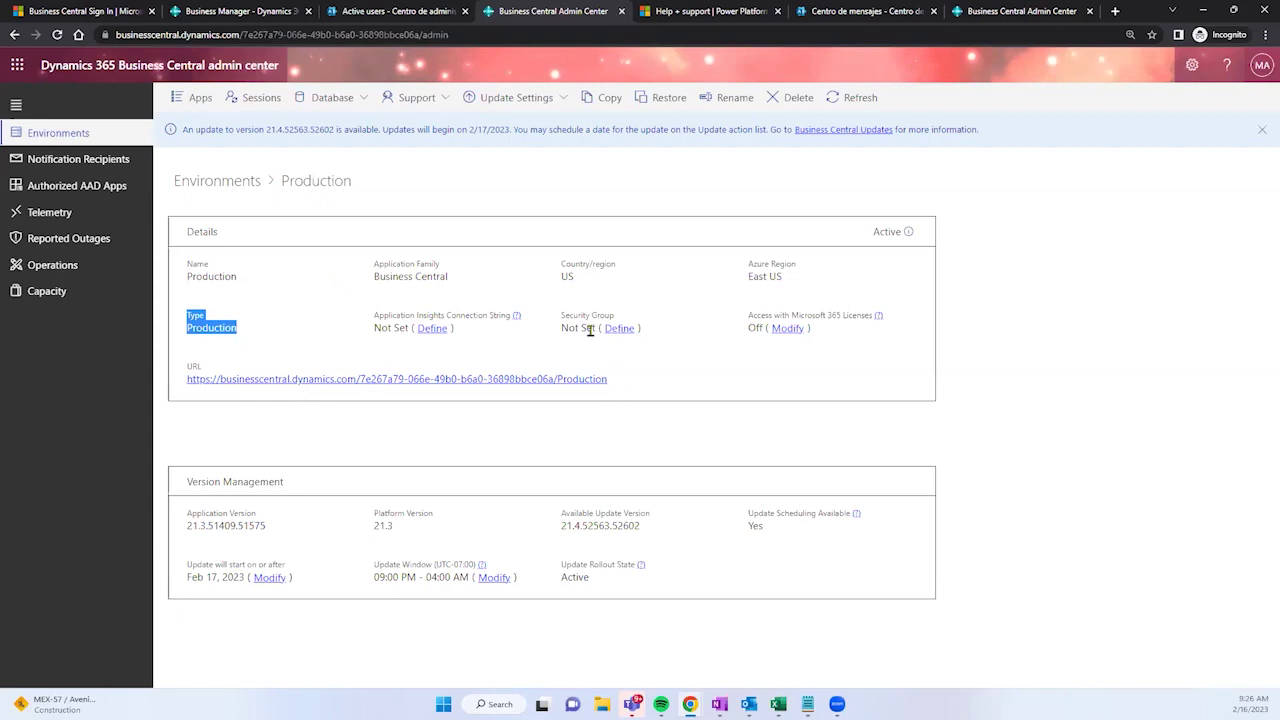
mouse_move(563, 322)
left_mouse_down()
mouse_move(619, 332)
mouse_move(551, 338)
left_mouse_up()
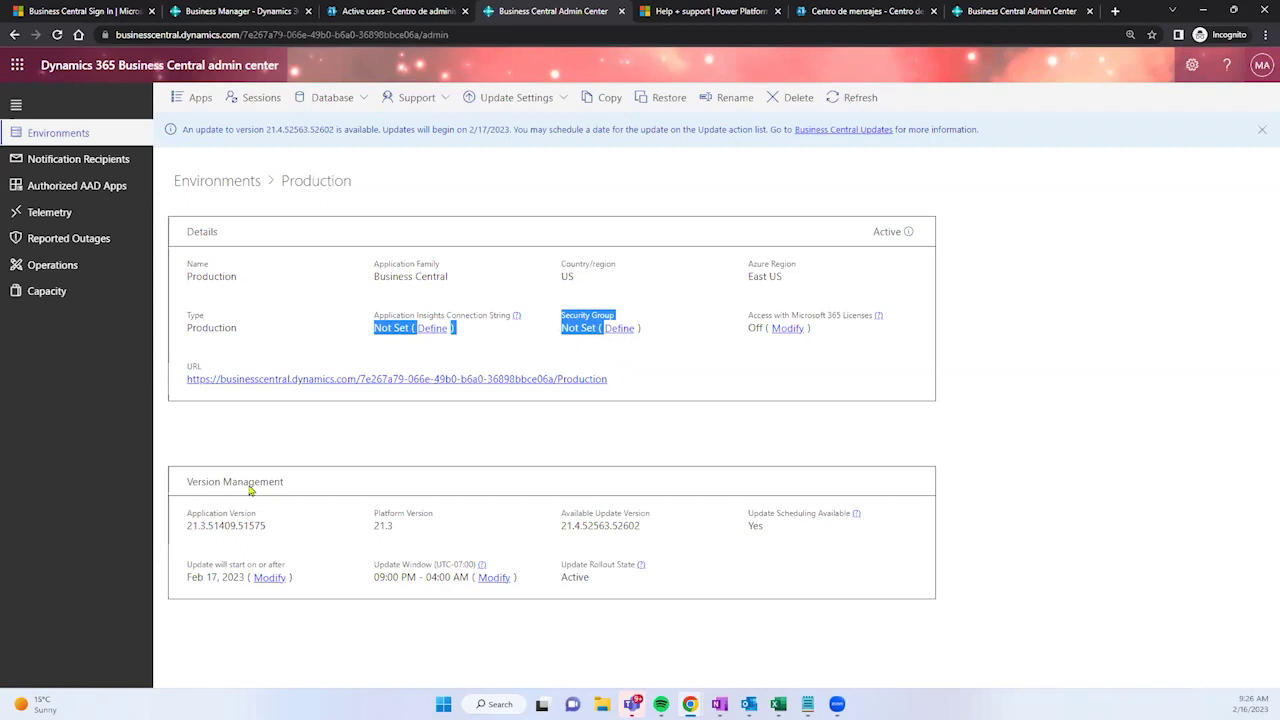
Step: Review the current version and the Feb 17, 2023 update start date, then return to Environments
left_click_drag(188, 480, 185, 535)
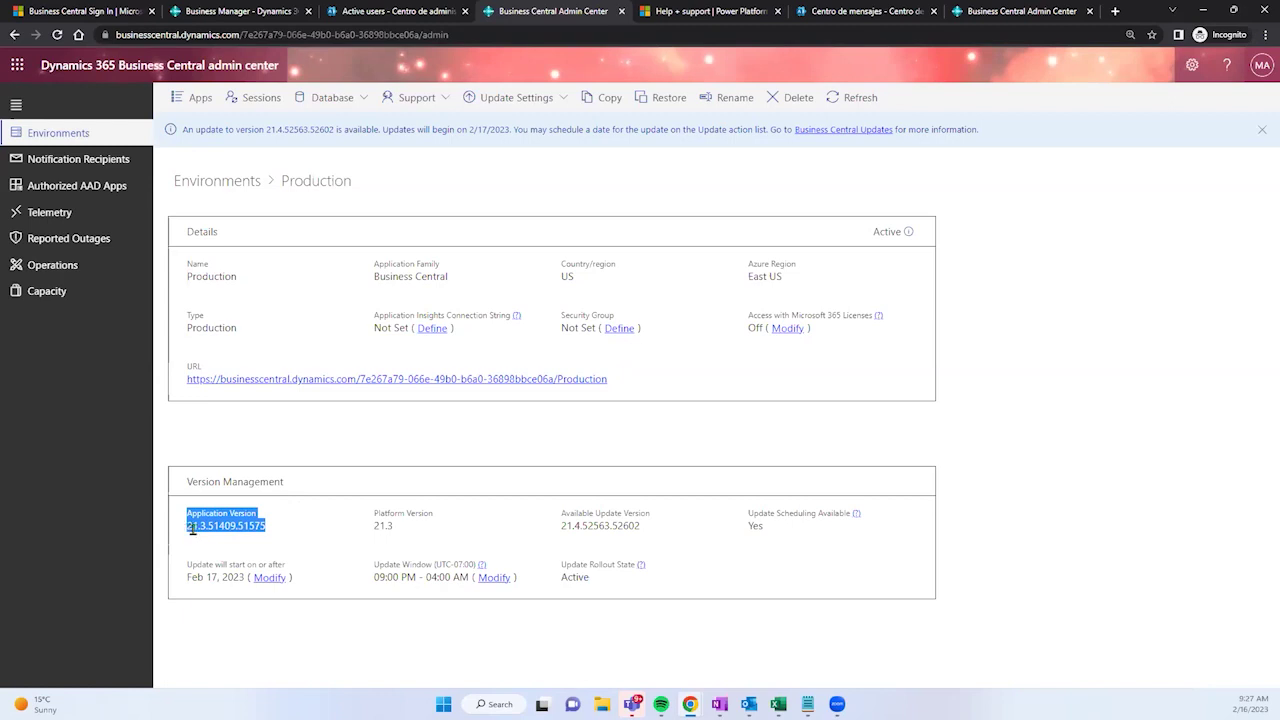
left_click_drag(186, 580, 258, 592)
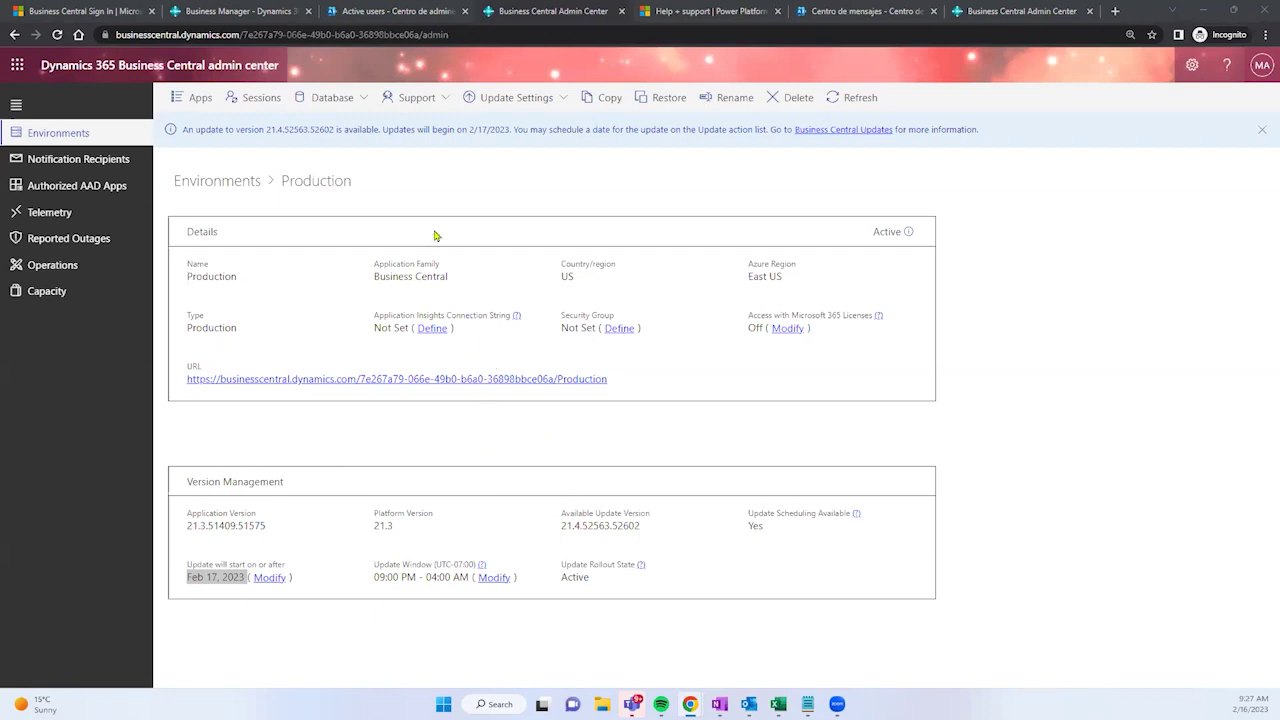
left_click(93, 134)
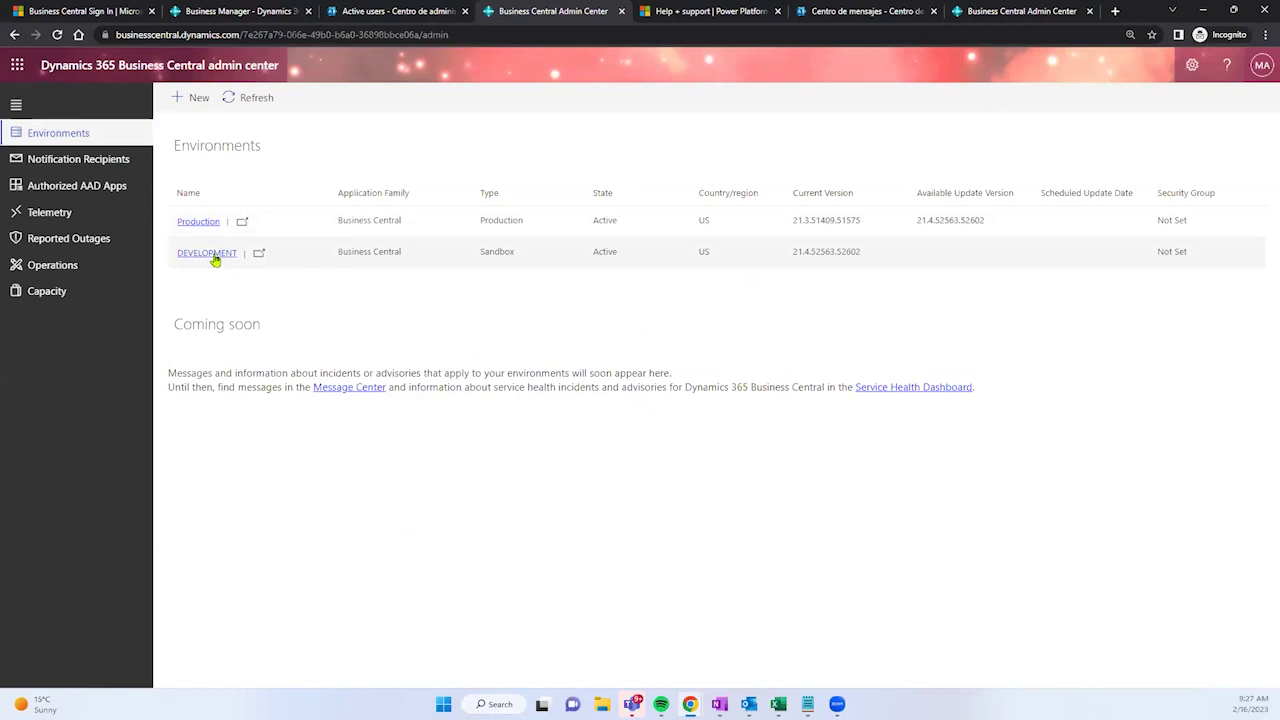
Step: Open the Create environment panel with New on the Environments toolbar
left_click(186, 104)
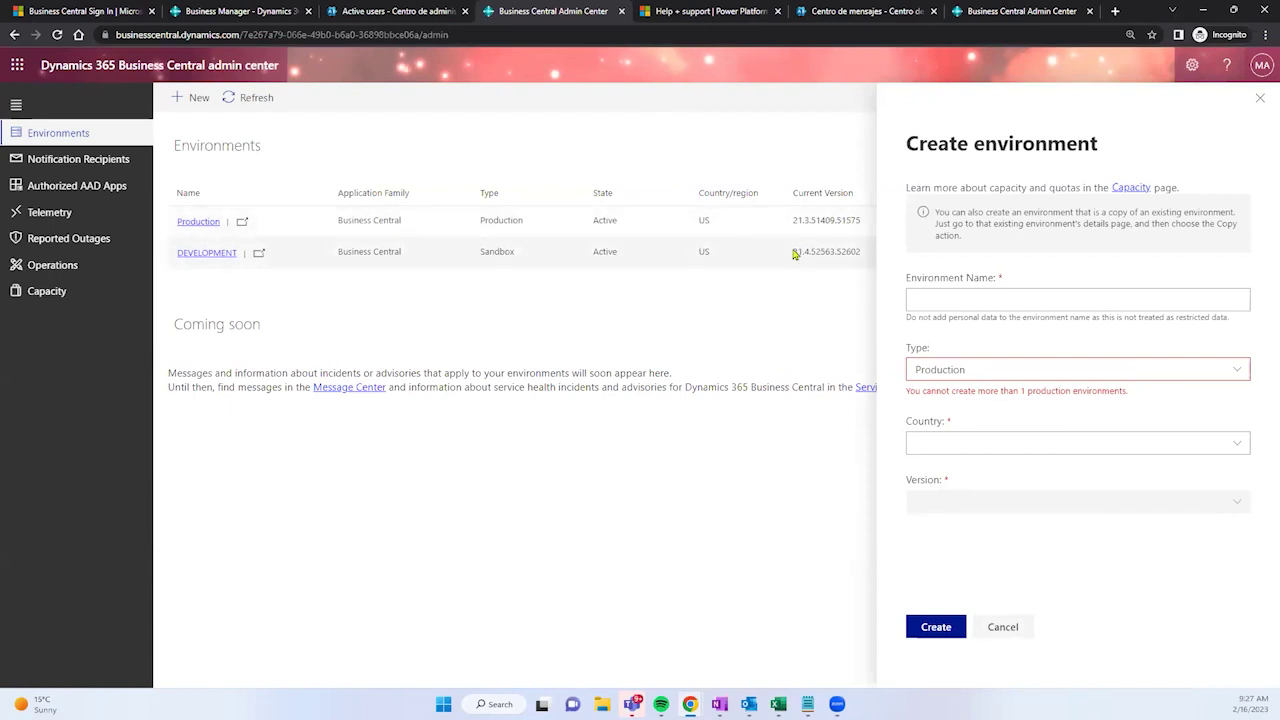
Step: Name the new environment DEMO and set its type to Sandbox
left_click(935, 300)
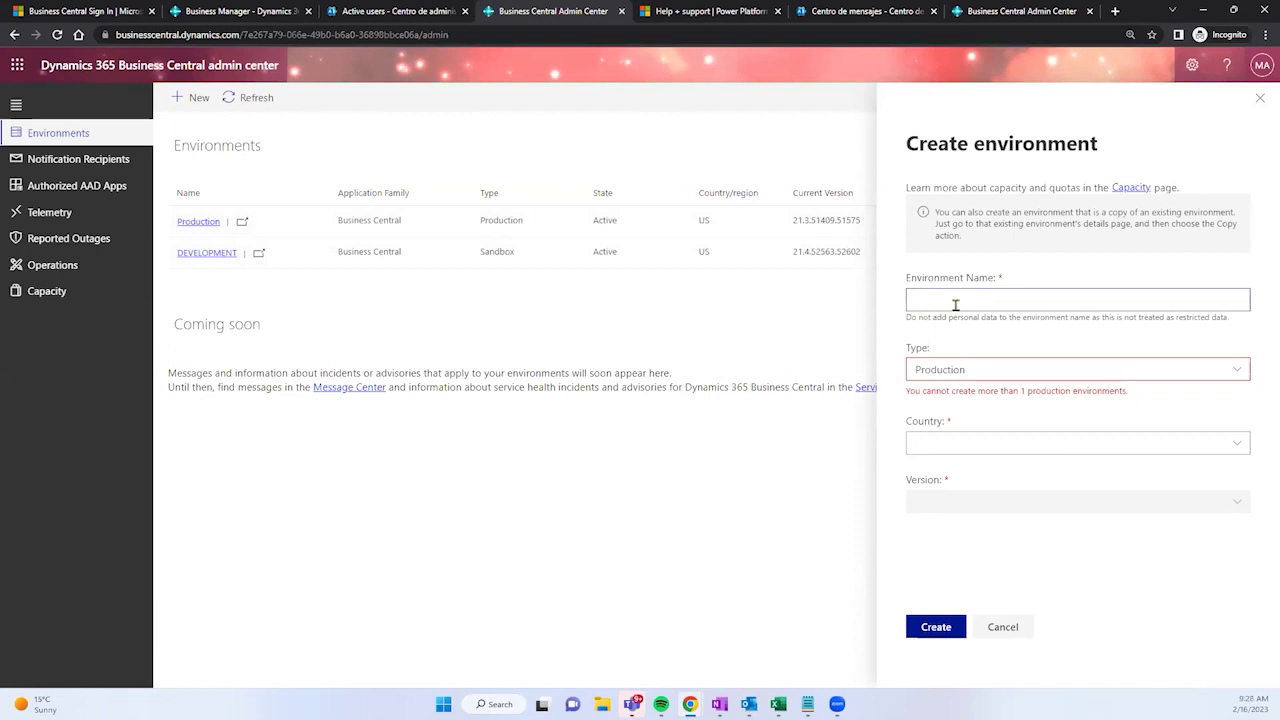
type("DEMO")
left_click(979, 340)
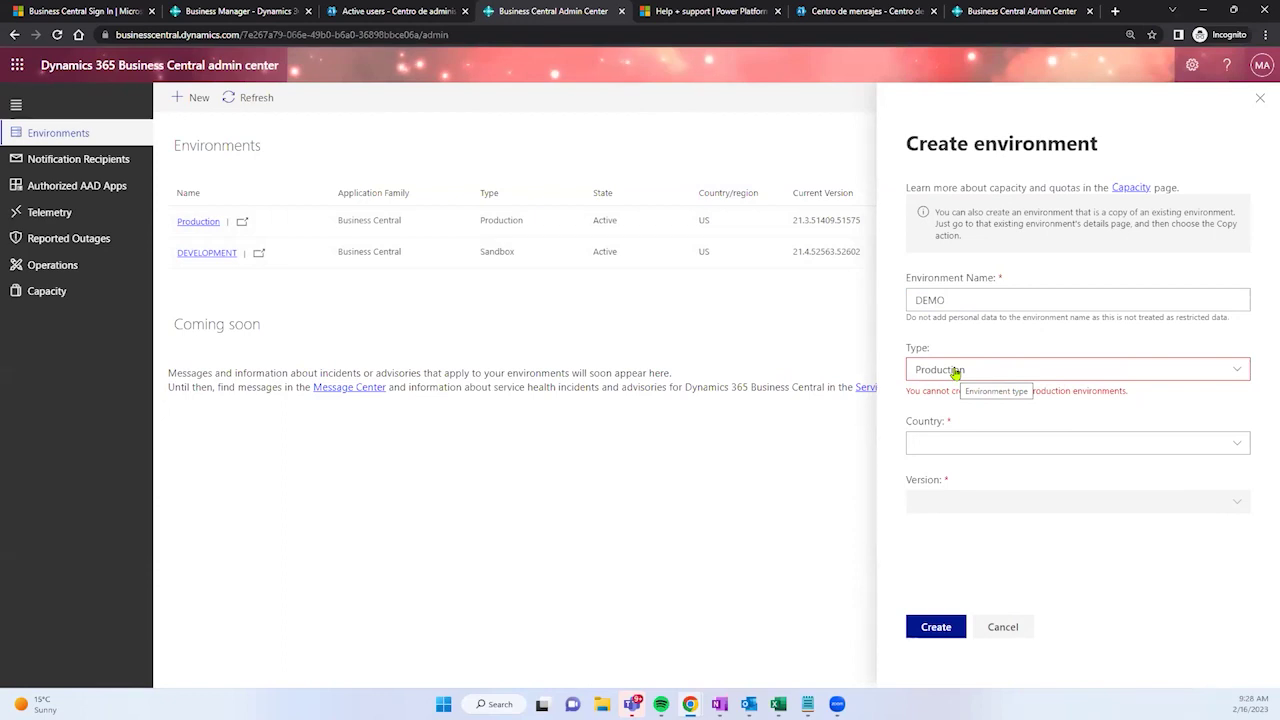
left_click(955, 371)
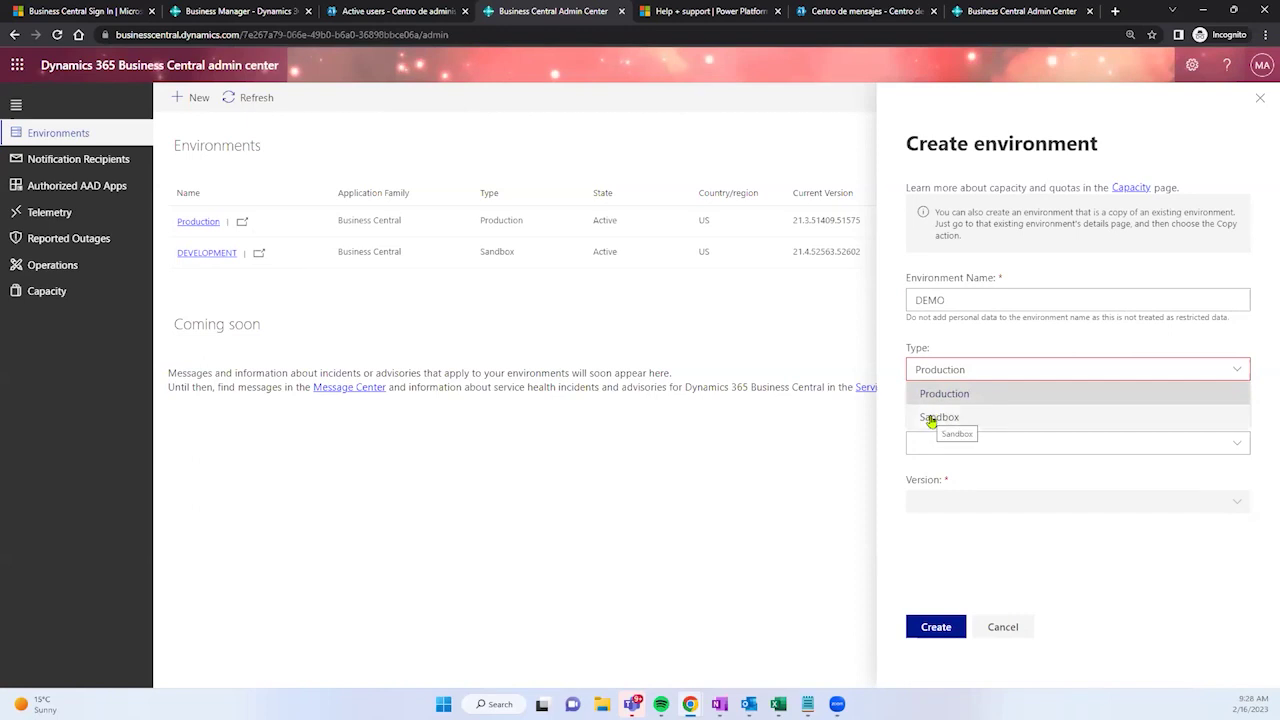
left_click(931, 418)
Step: Choose US as the environment's country
left_click(931, 421)
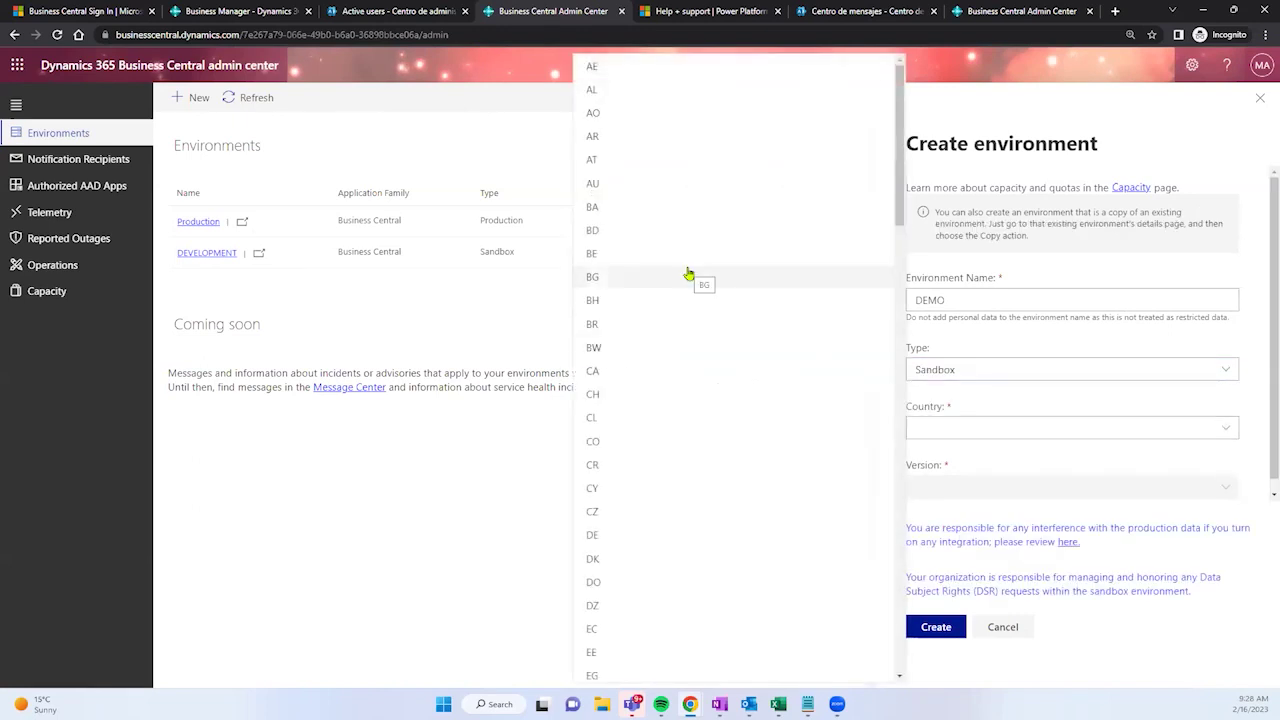
scroll(689, 274, "down", 4)
scroll(689, 274, "down", 3)
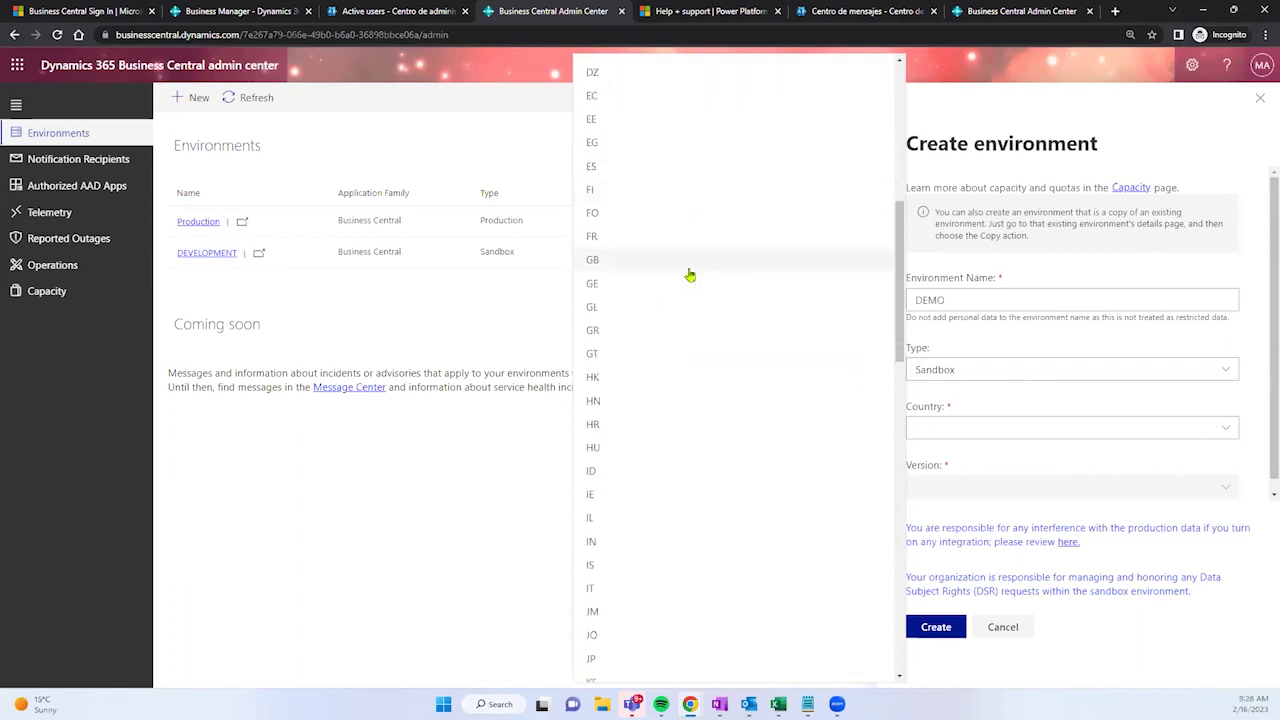
scroll(680, 405, "down", 8)
scroll(682, 396, "down", 4)
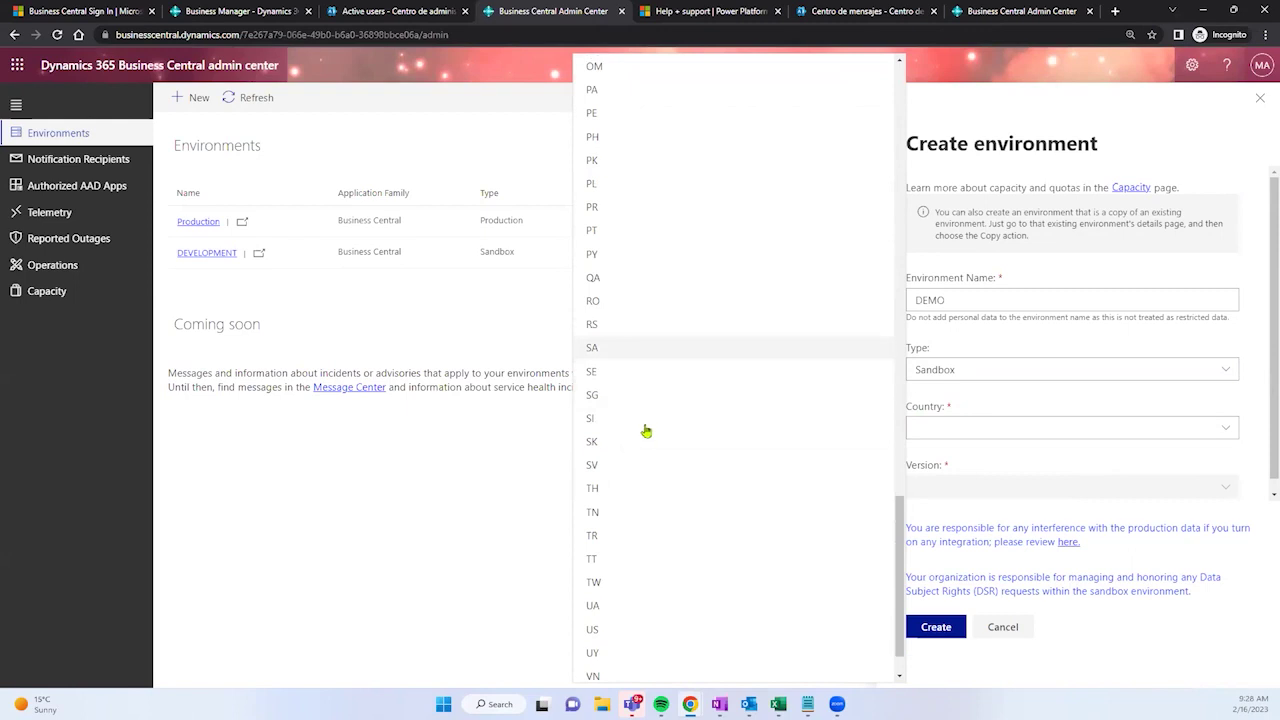
scroll(640, 440, "down", 2)
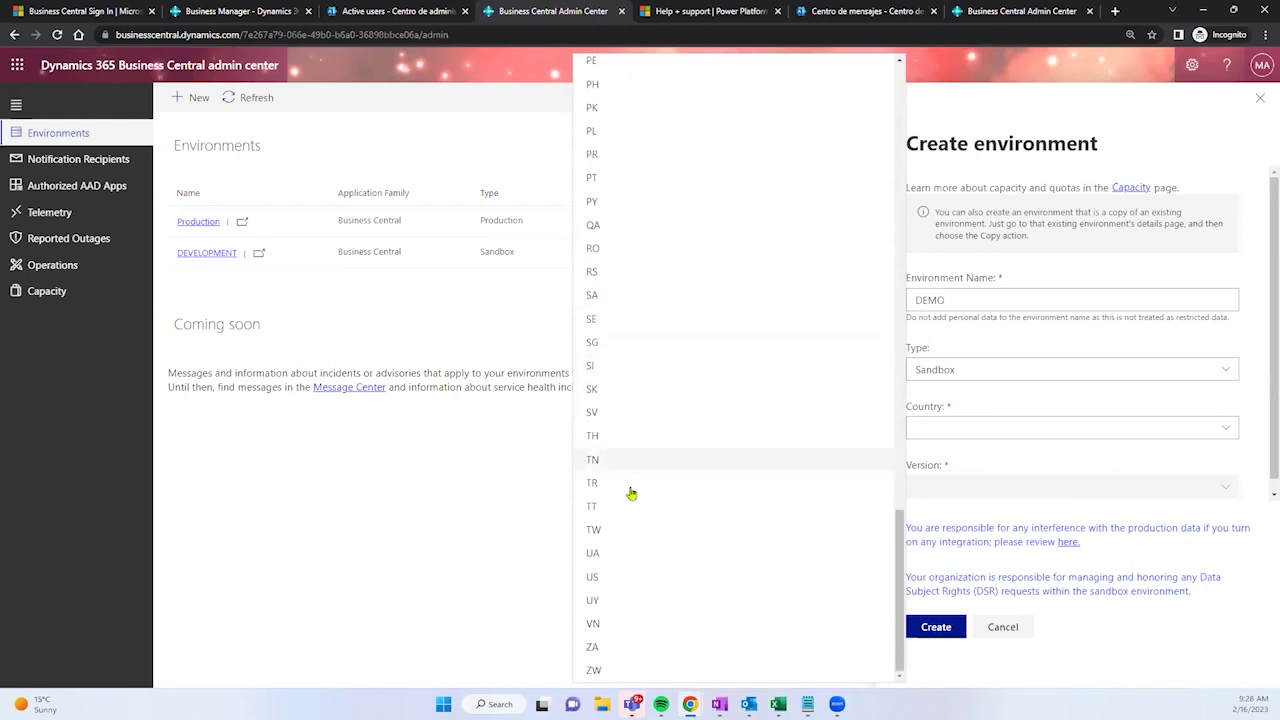
left_click(593, 576)
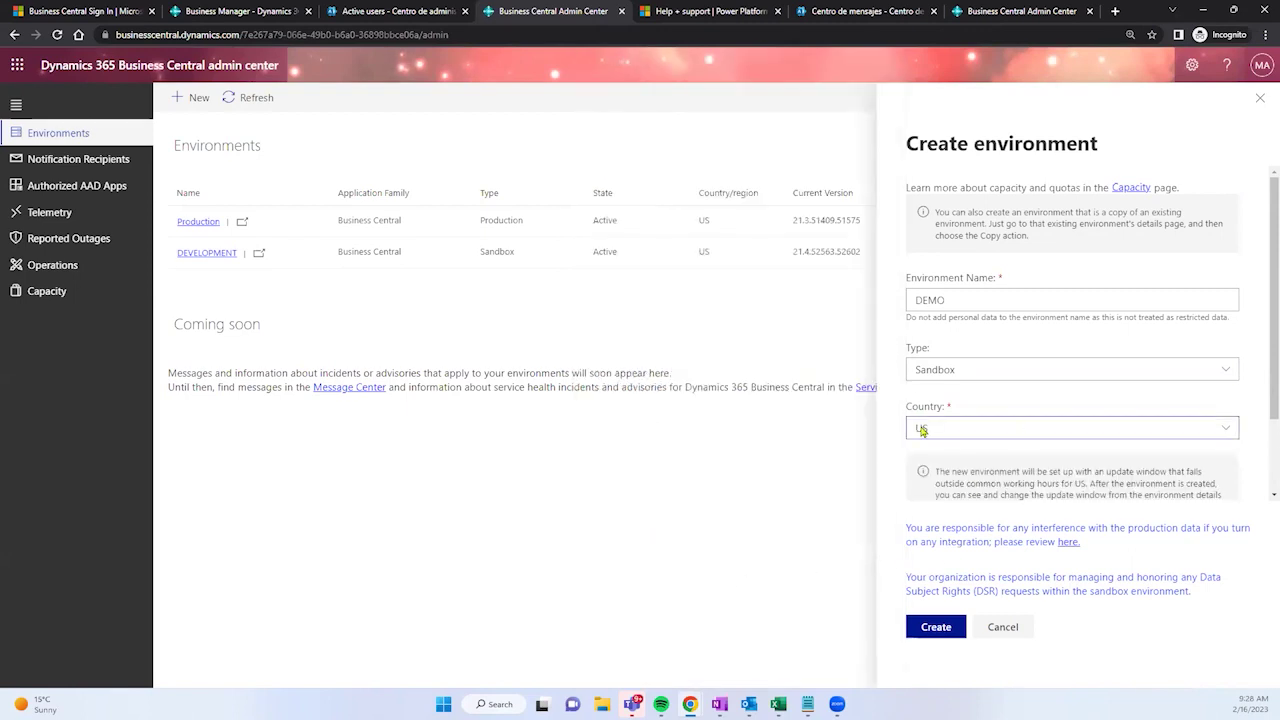
scroll(1006, 415, "down", 1)
Step: Pick version 21.4.52563.52602, create the DEMO sandbox, and confirm it shows Preparing
left_click(1006, 476)
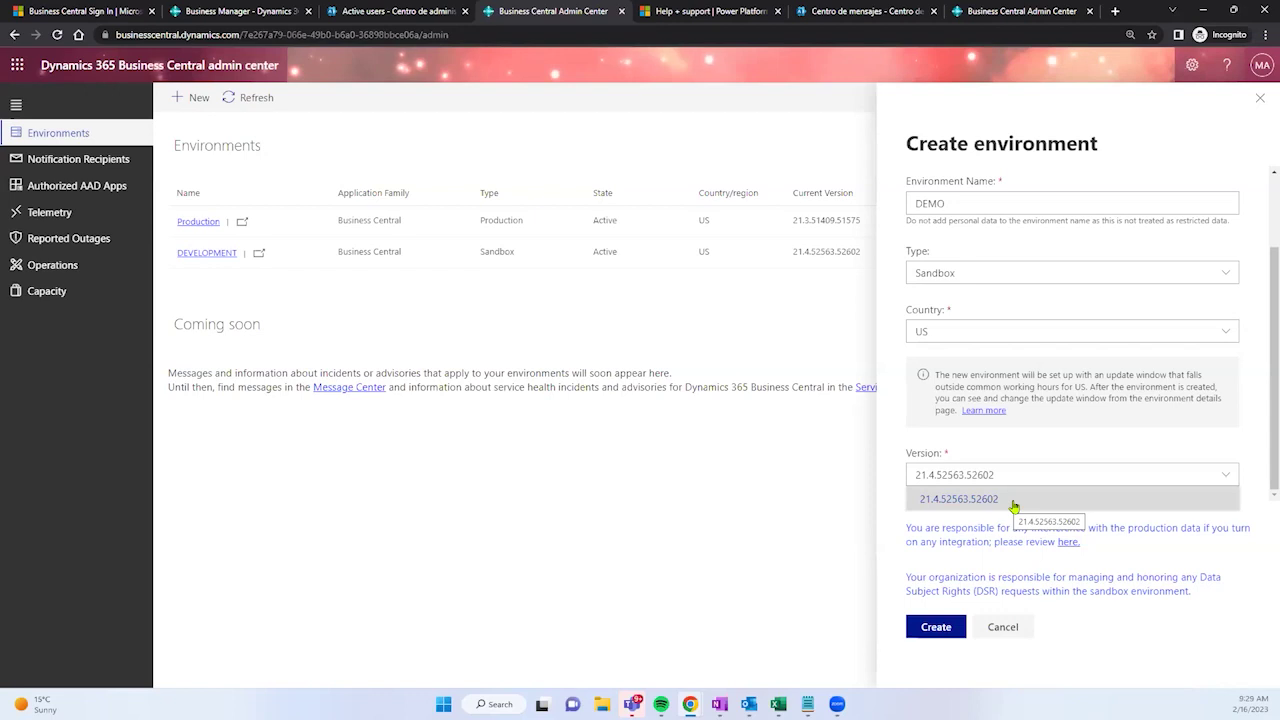
left_click(1013, 507)
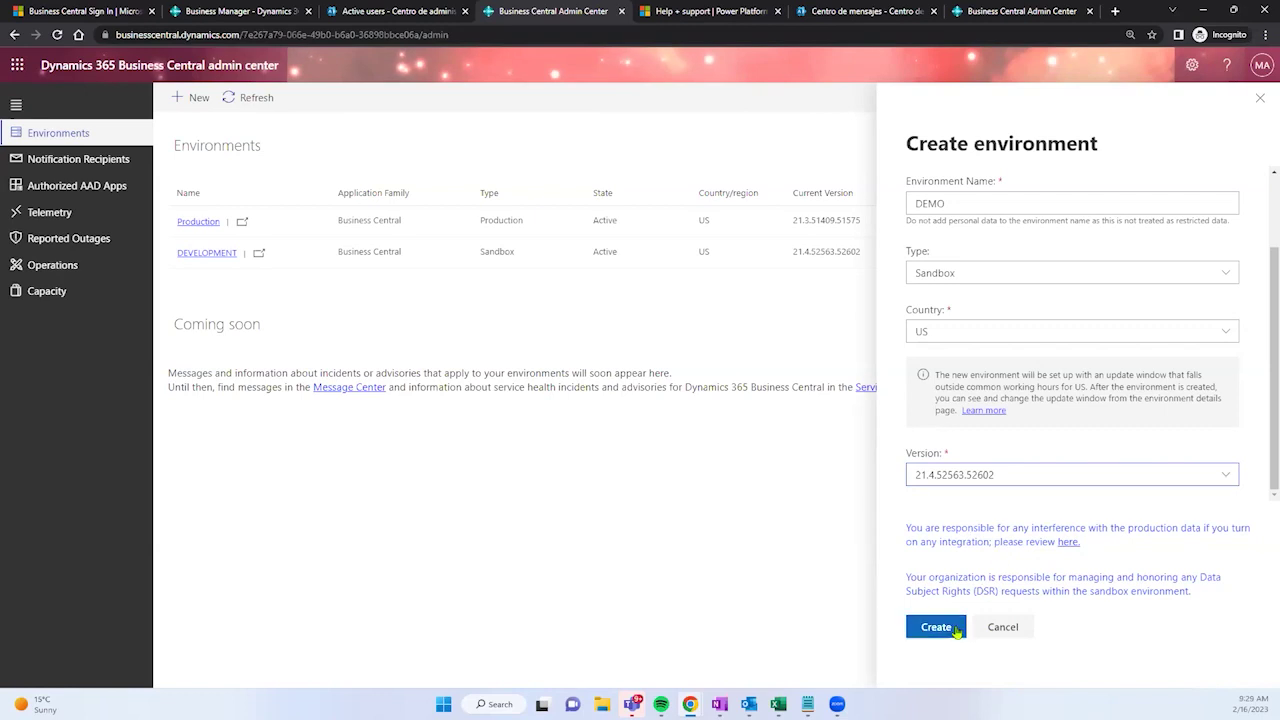
left_click(936, 627)
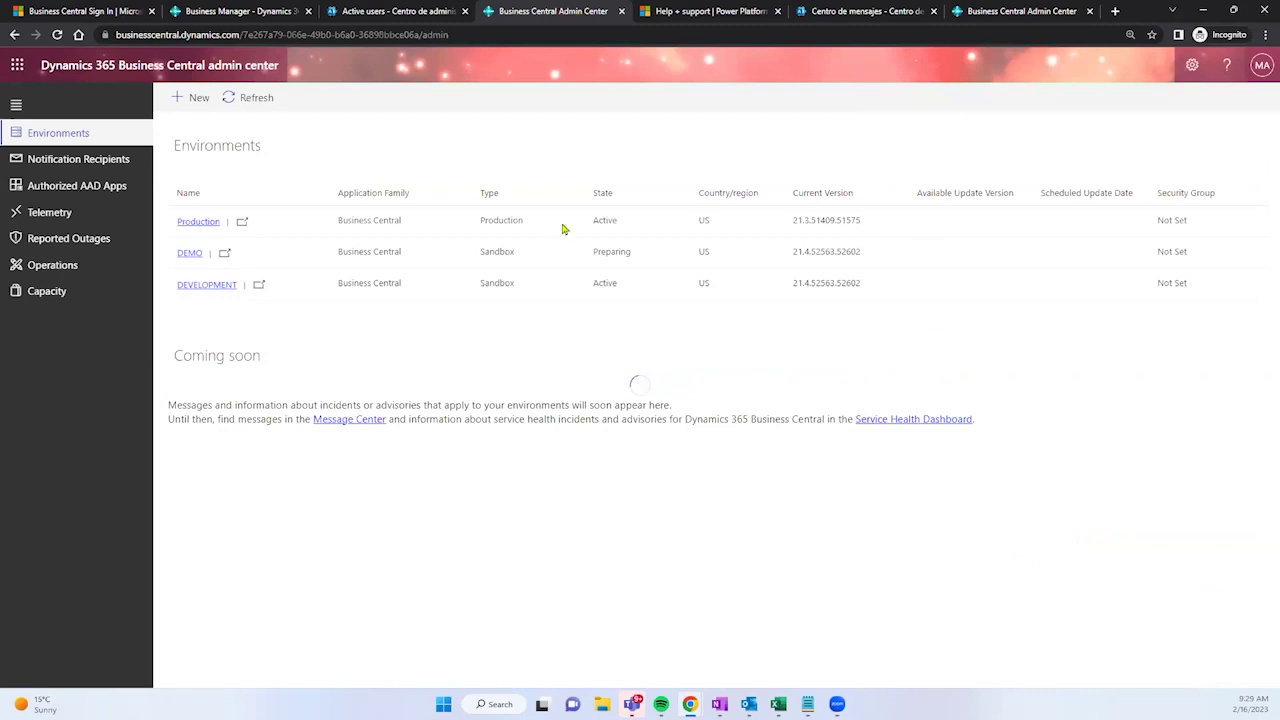
left_click_drag(593, 251, 631, 252)
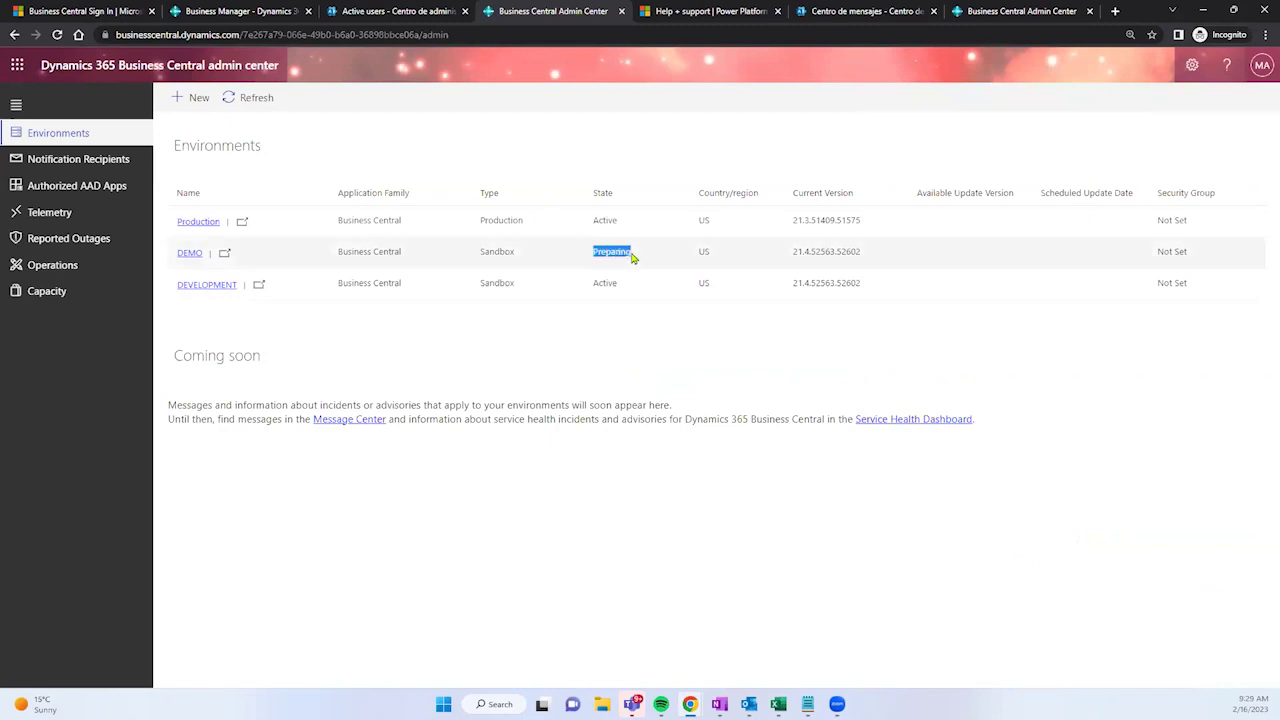
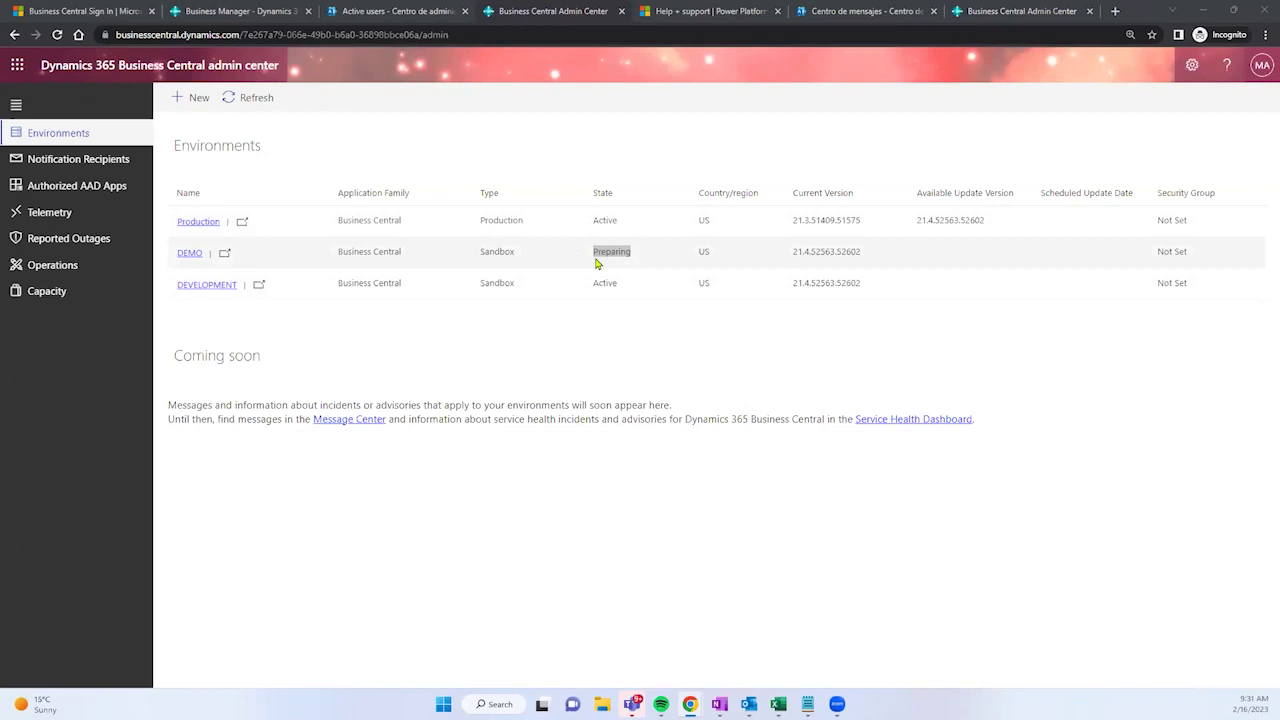
Step: Open the Production environment's details and start copying it
double_click(597, 253)
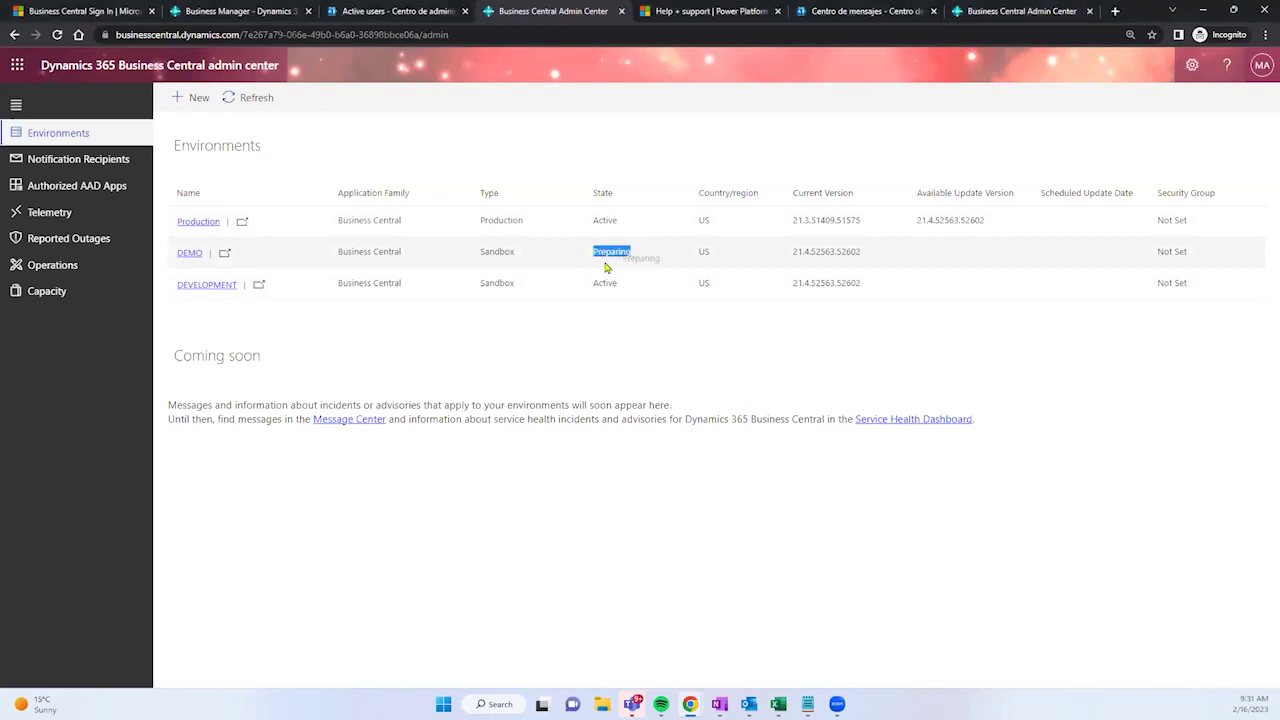
left_click(196, 224)
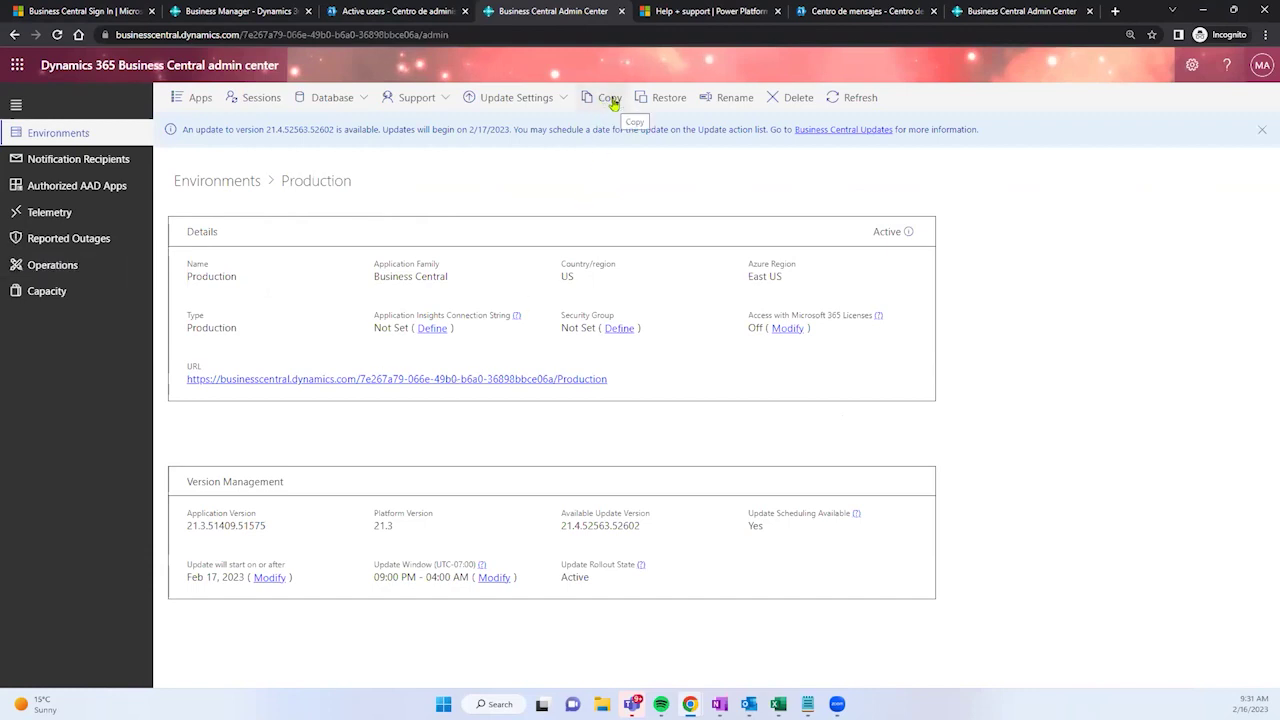
left_click(603, 101)
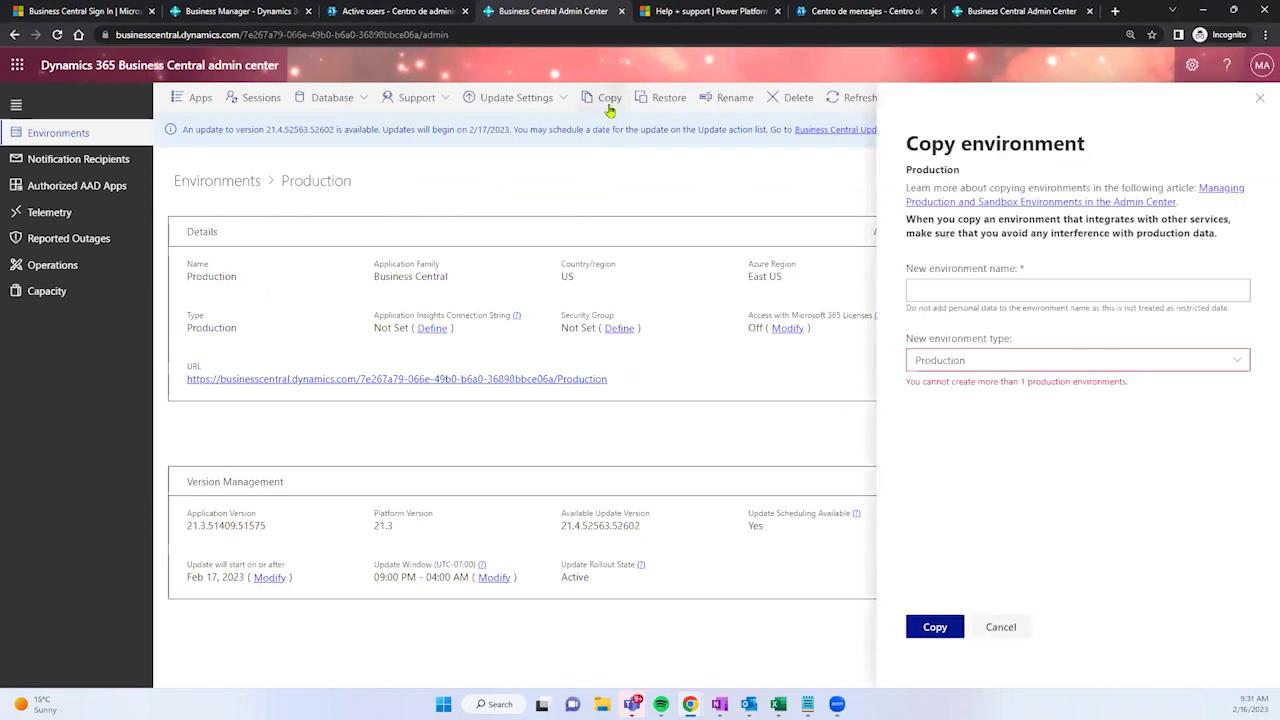
Step: Name the copy COPYOFPROD, set its type to Sandbox, and create it
left_click(971, 296)
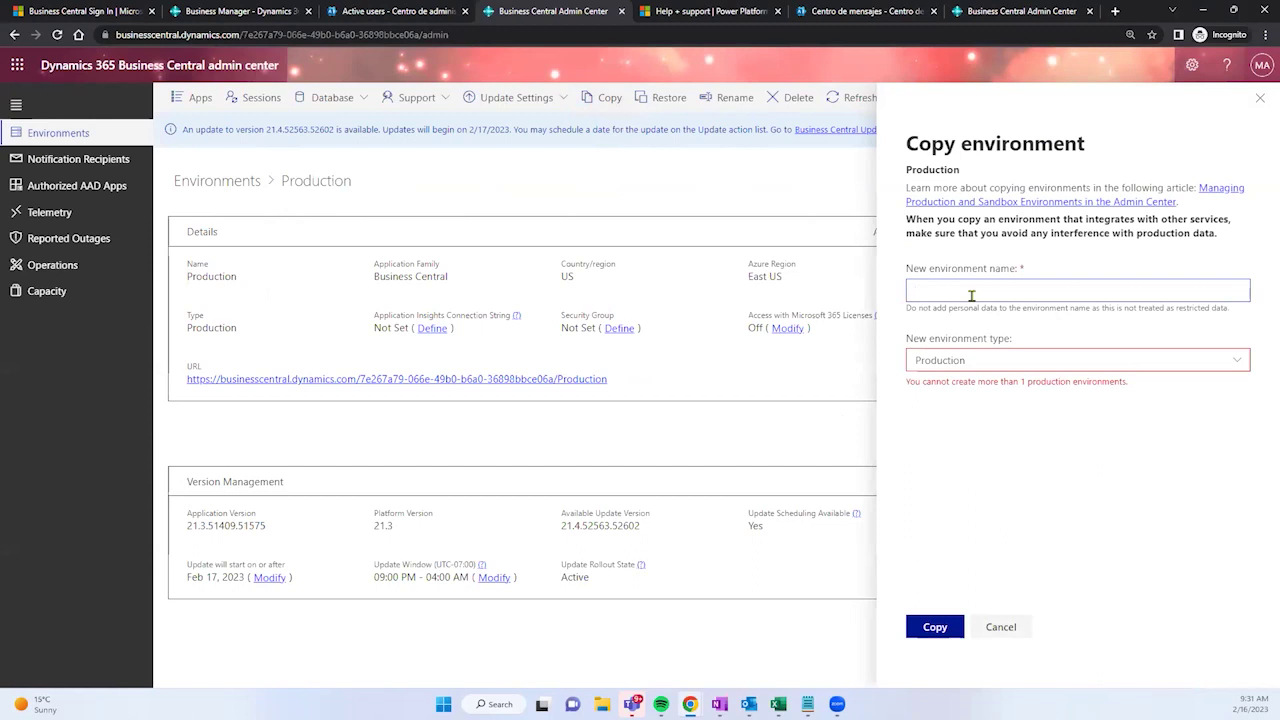
type("COPYOFPROD")
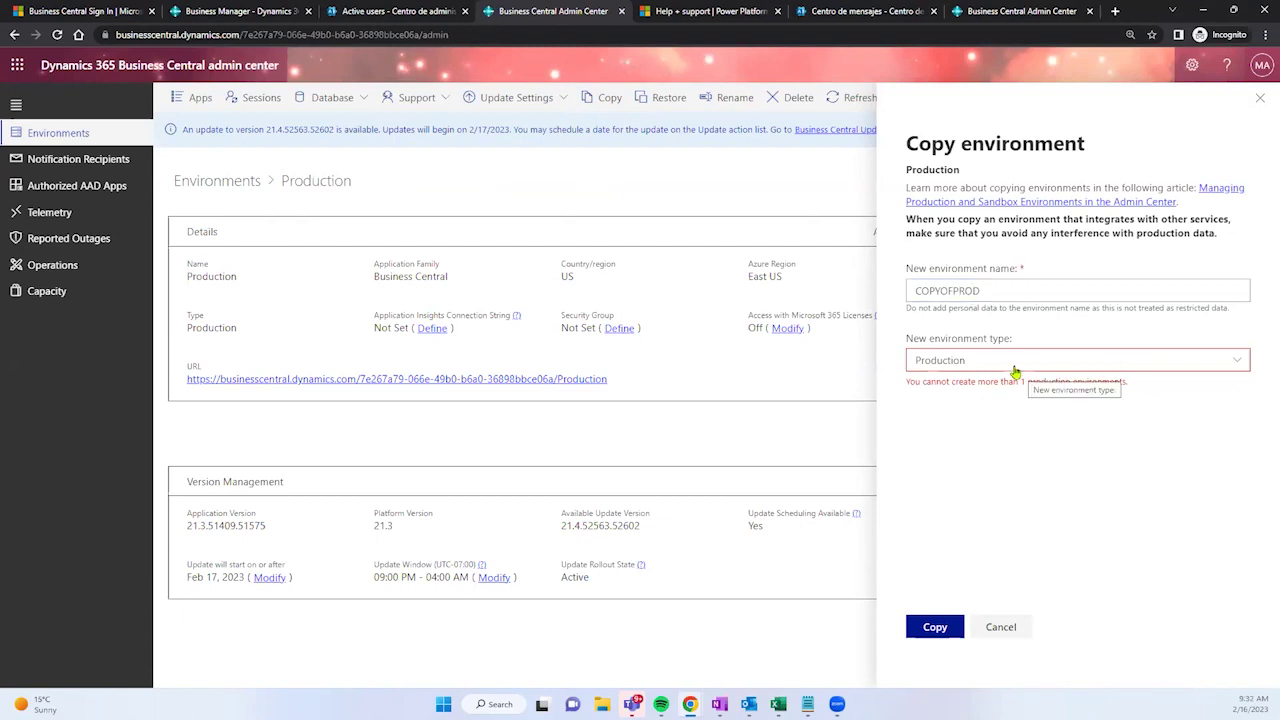
left_click(1014, 366)
left_click(945, 408)
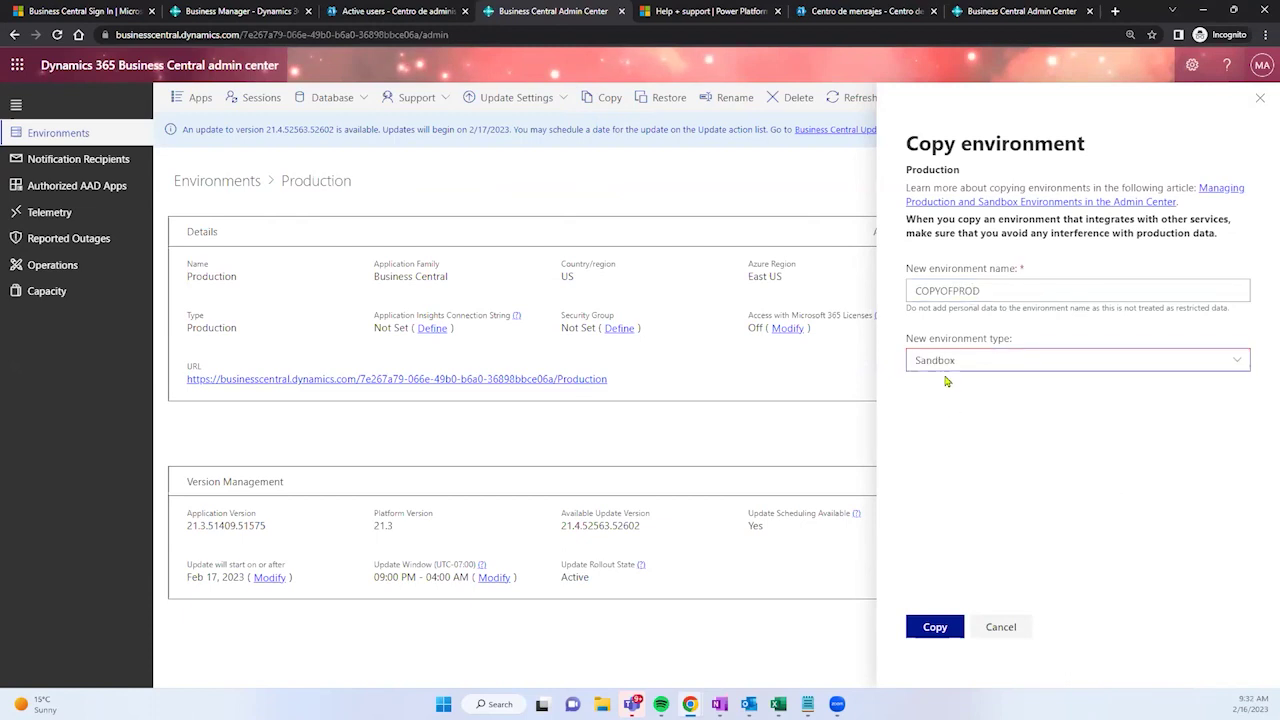
left_click(948, 365)
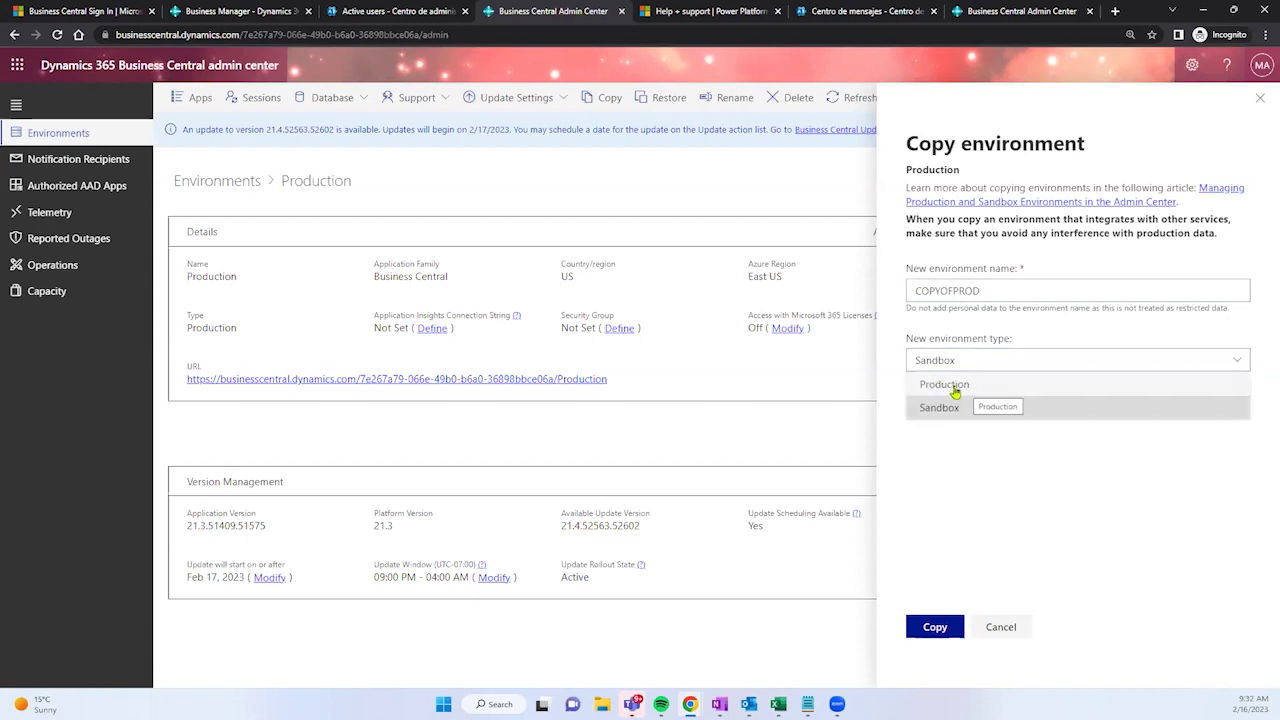
left_click(954, 384)
left_click(952, 364)
left_click(940, 406)
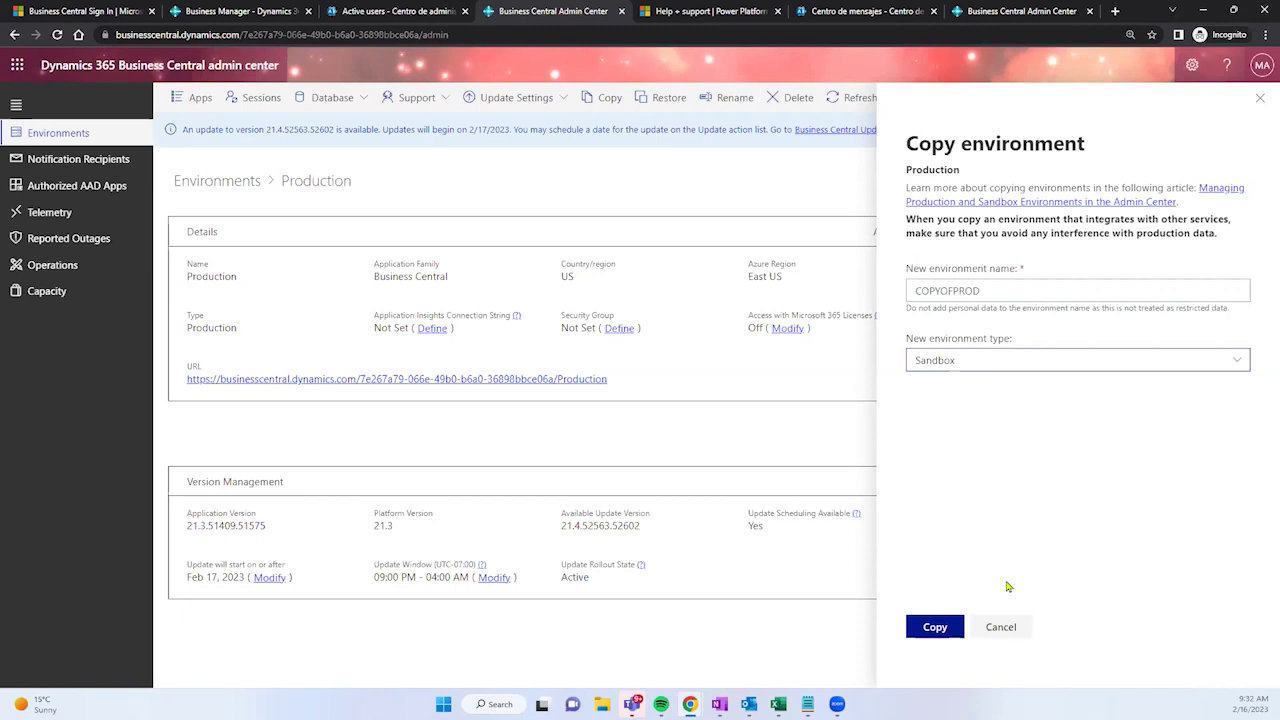
left_click(934, 624)
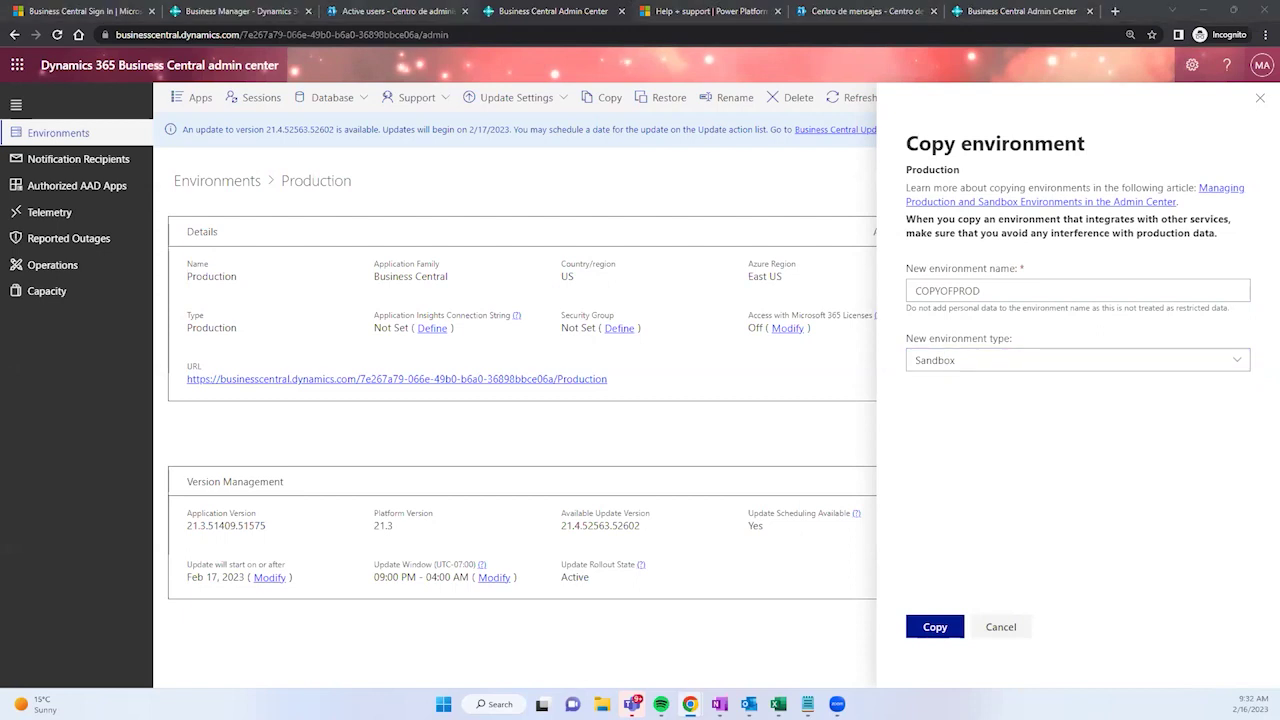
Step: Back in the Environments list, check the DEMO, DEVELOPMENT and Active Production rows
left_click(43, 137)
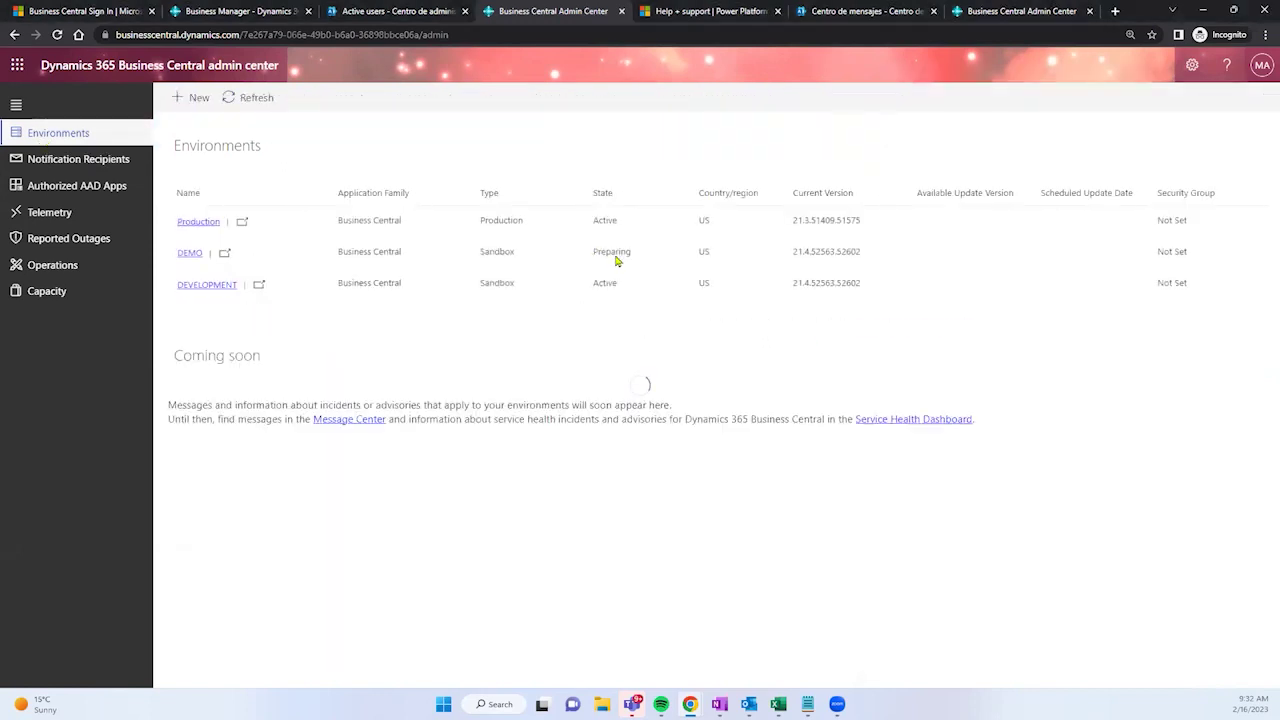
left_click_drag(617, 260, 631, 257)
left_click(631, 257)
left_click_drag(612, 220, 585, 223)
Step: On the Business Central home page, search 'extension marke' and open the Extension Marketplace
left_click(212, 10)
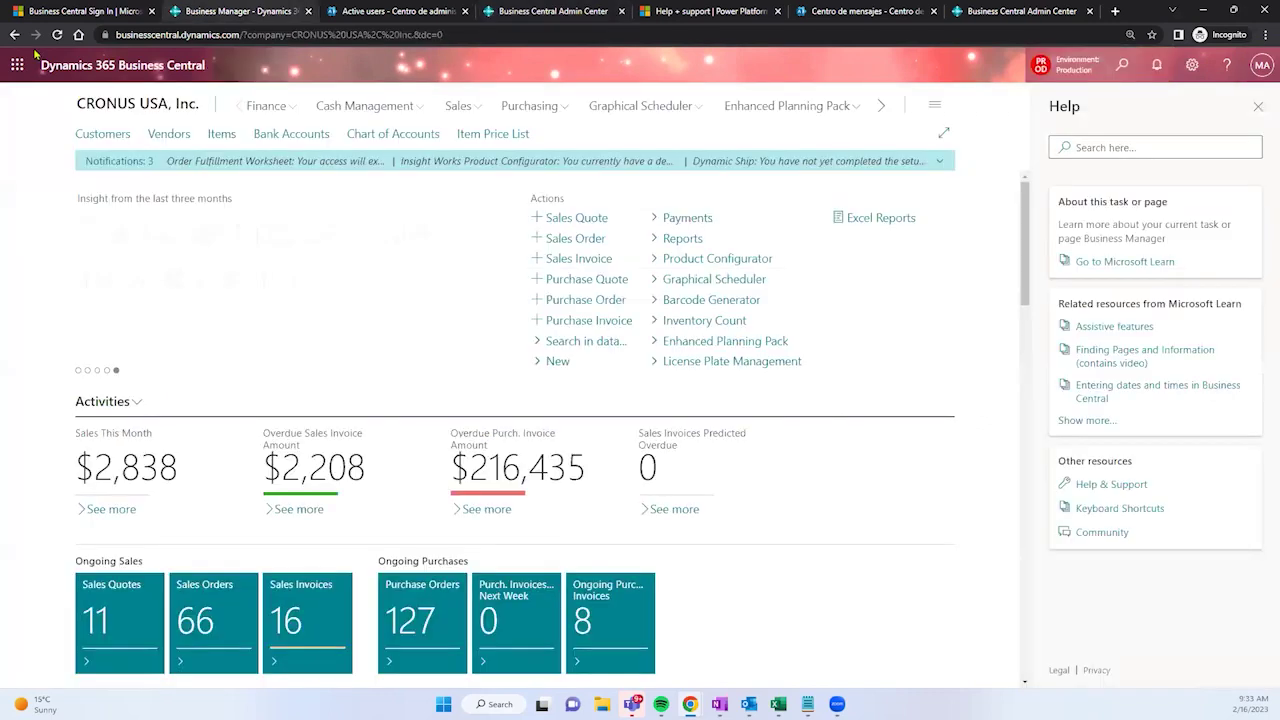
left_click(20, 67)
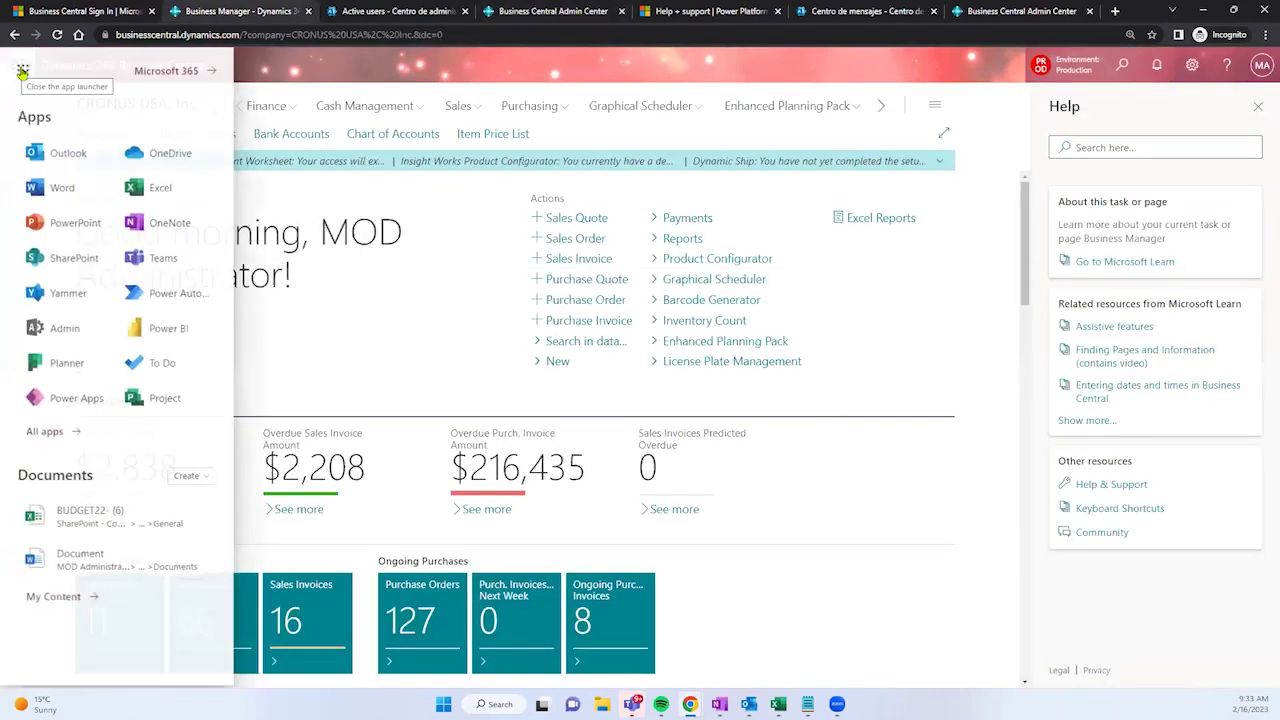
left_click(1118, 68)
type("ex")
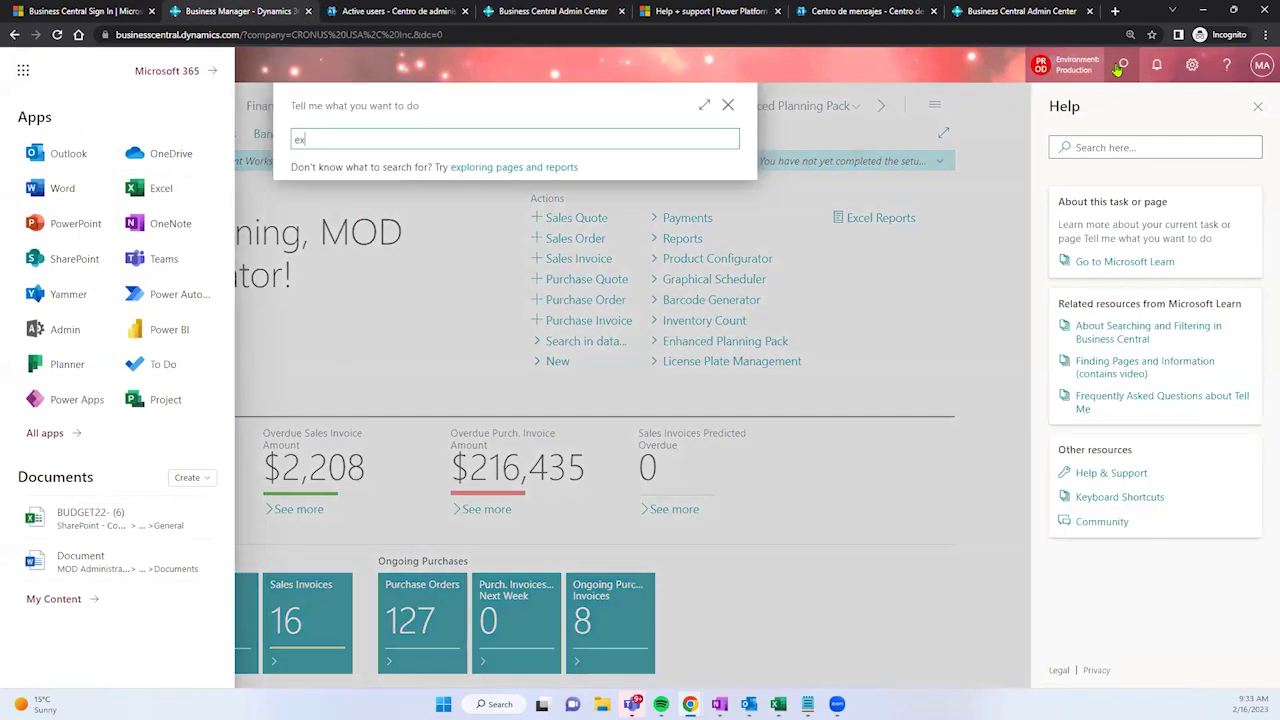
type("tension marke")
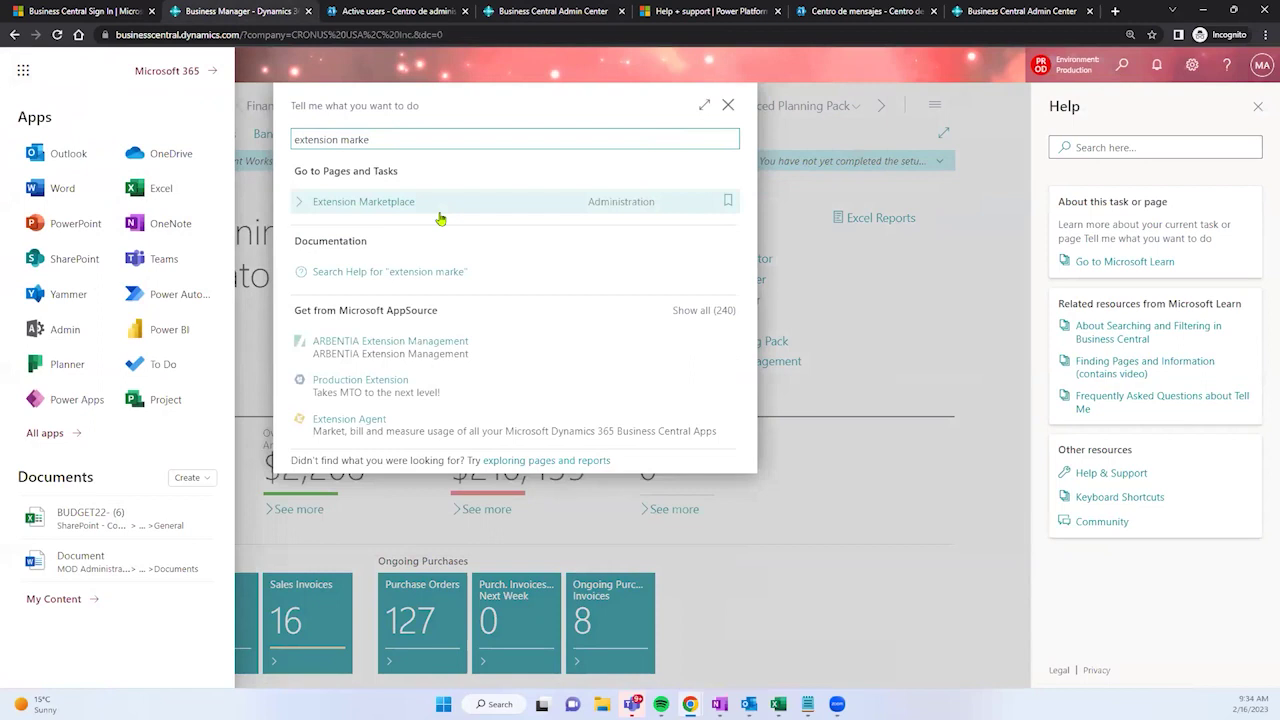
left_click(398, 201)
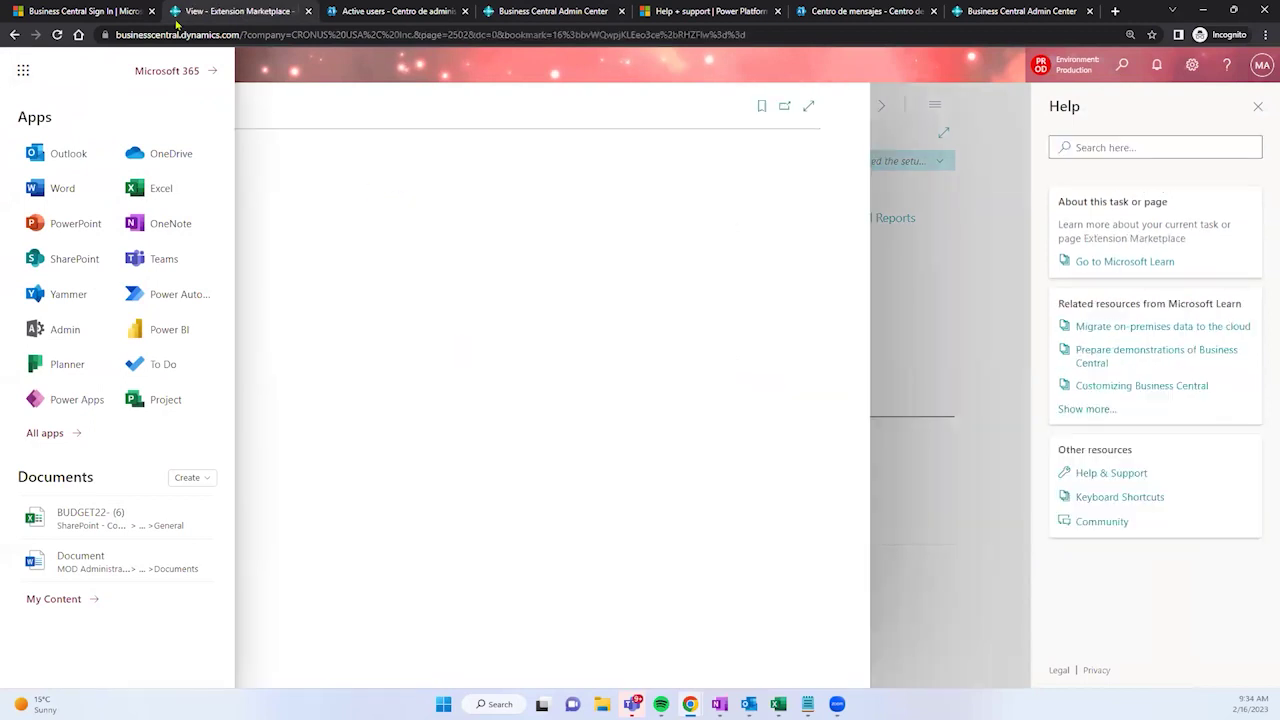
left_click(24, 72)
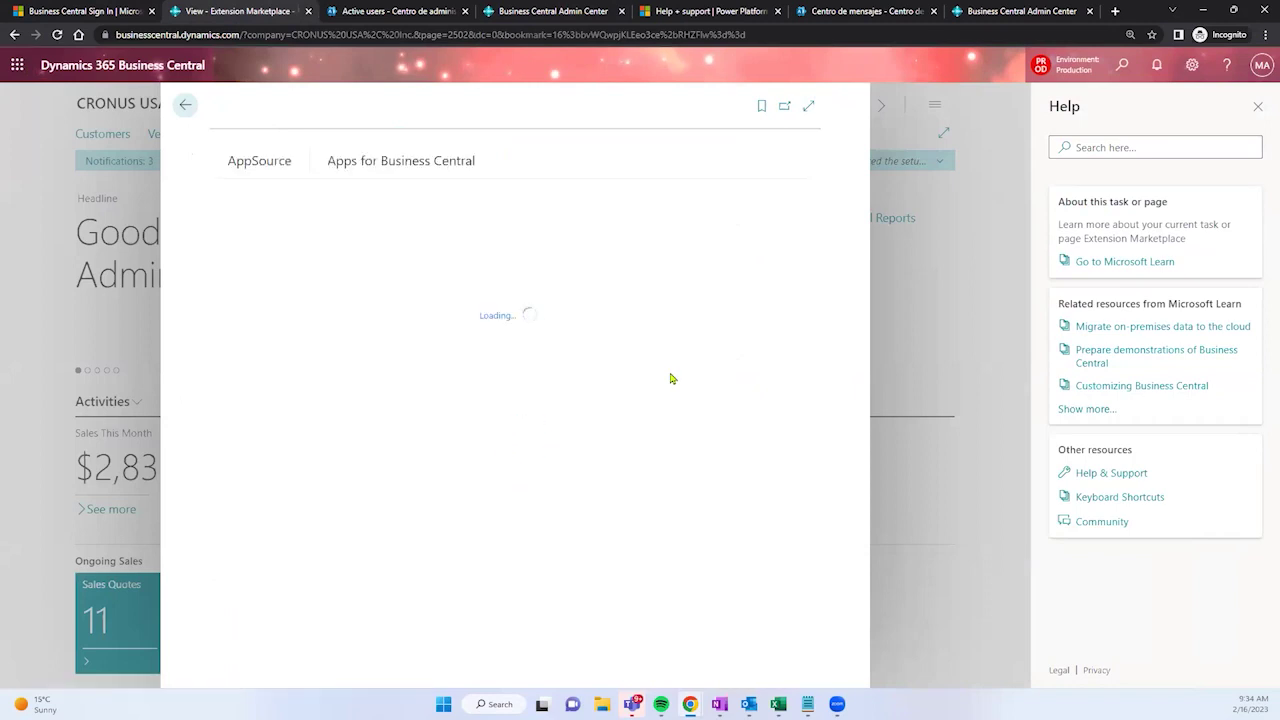
left_click(645, 203)
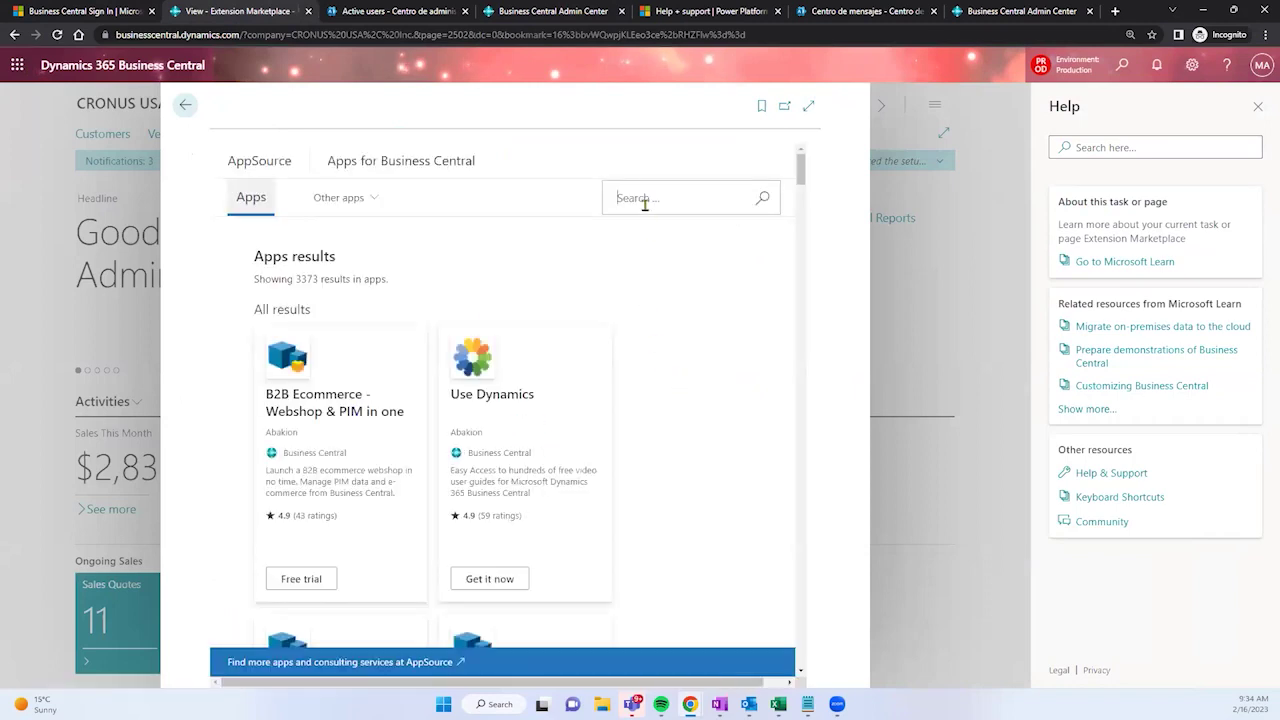
Step: Search the marketplace for 'pos' and browse the 84 results, including POS Interface and BE-POS
type("pos")
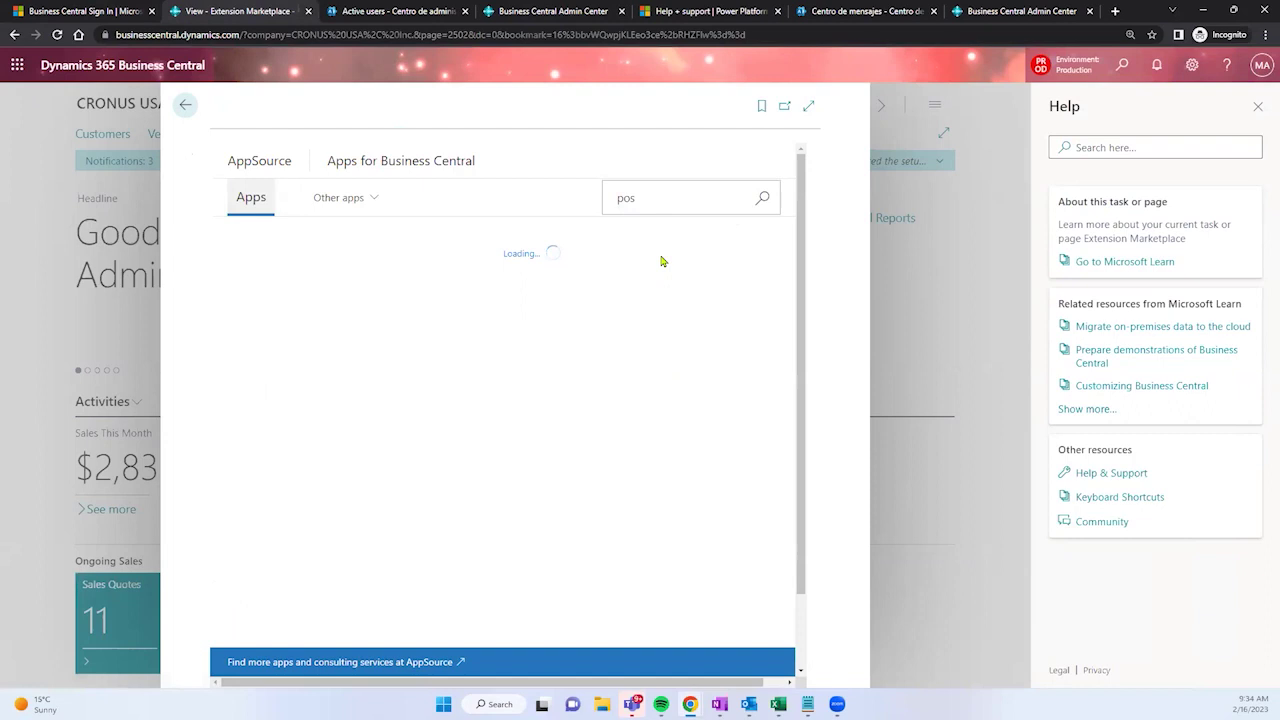
scroll(395, 290, "down", 1)
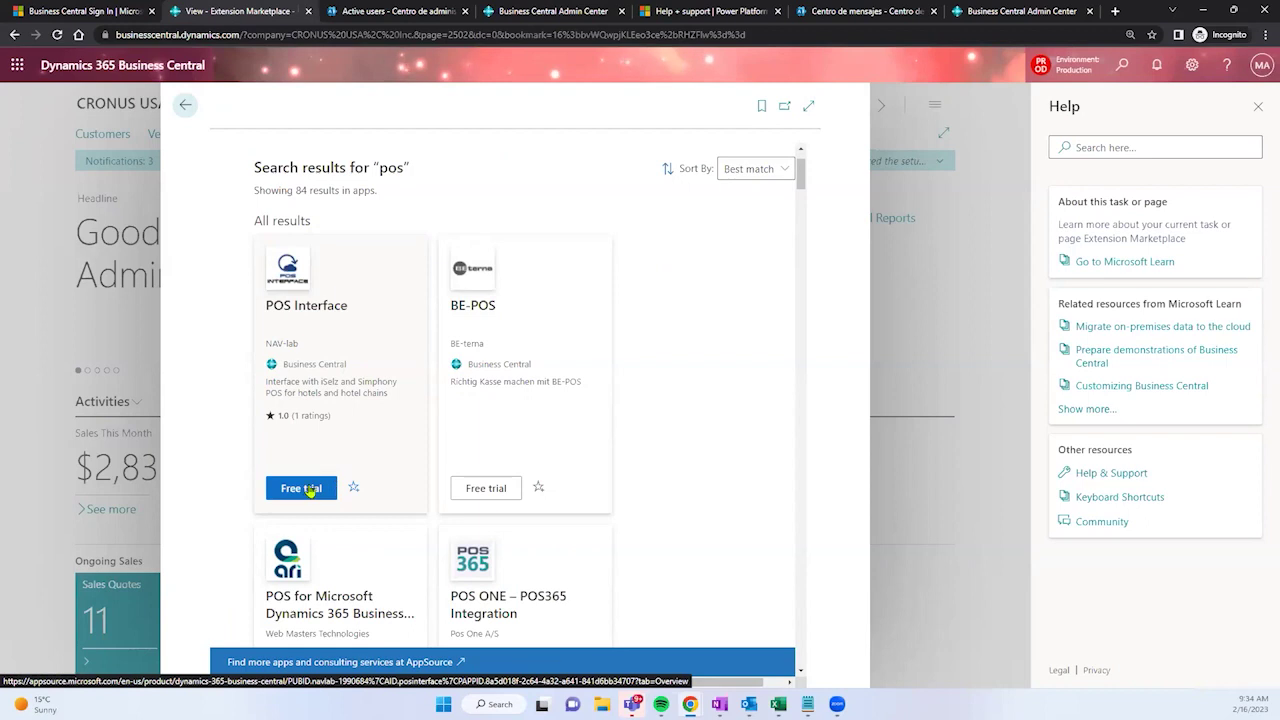
scroll(343, 320, "down", 3)
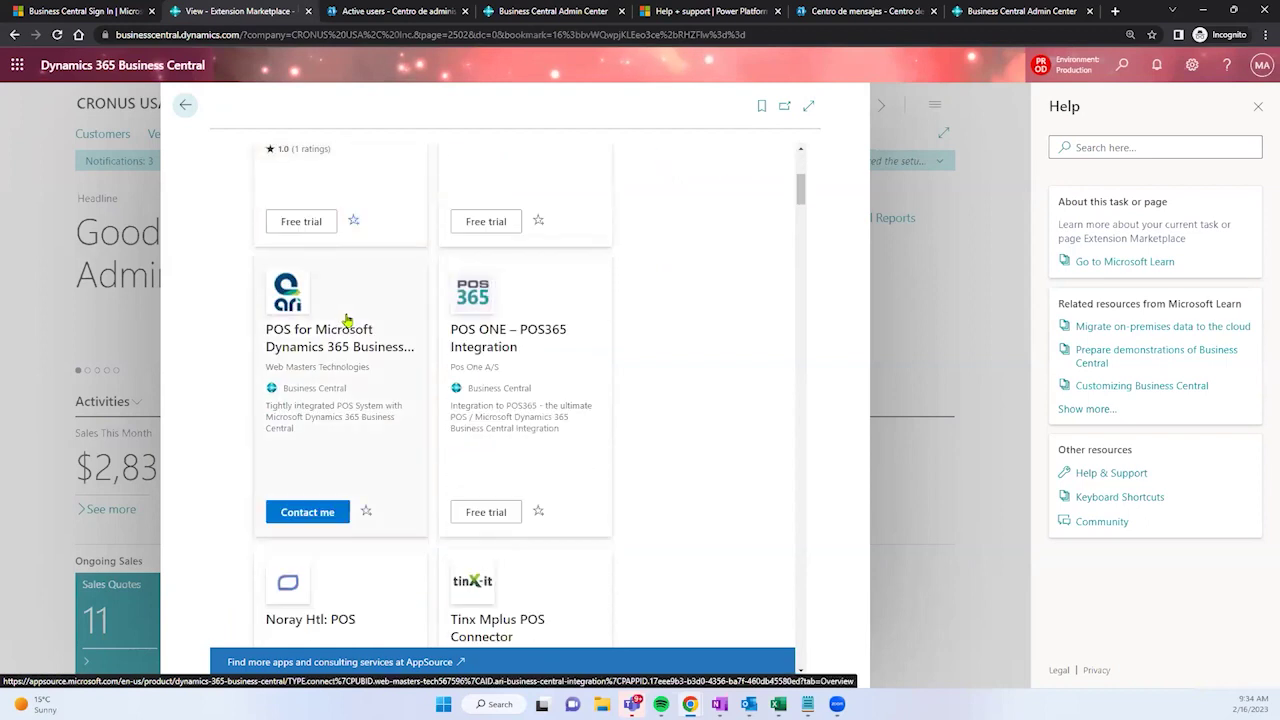
scroll(366, 341, "down", 1)
scroll(334, 488, "down", 3)
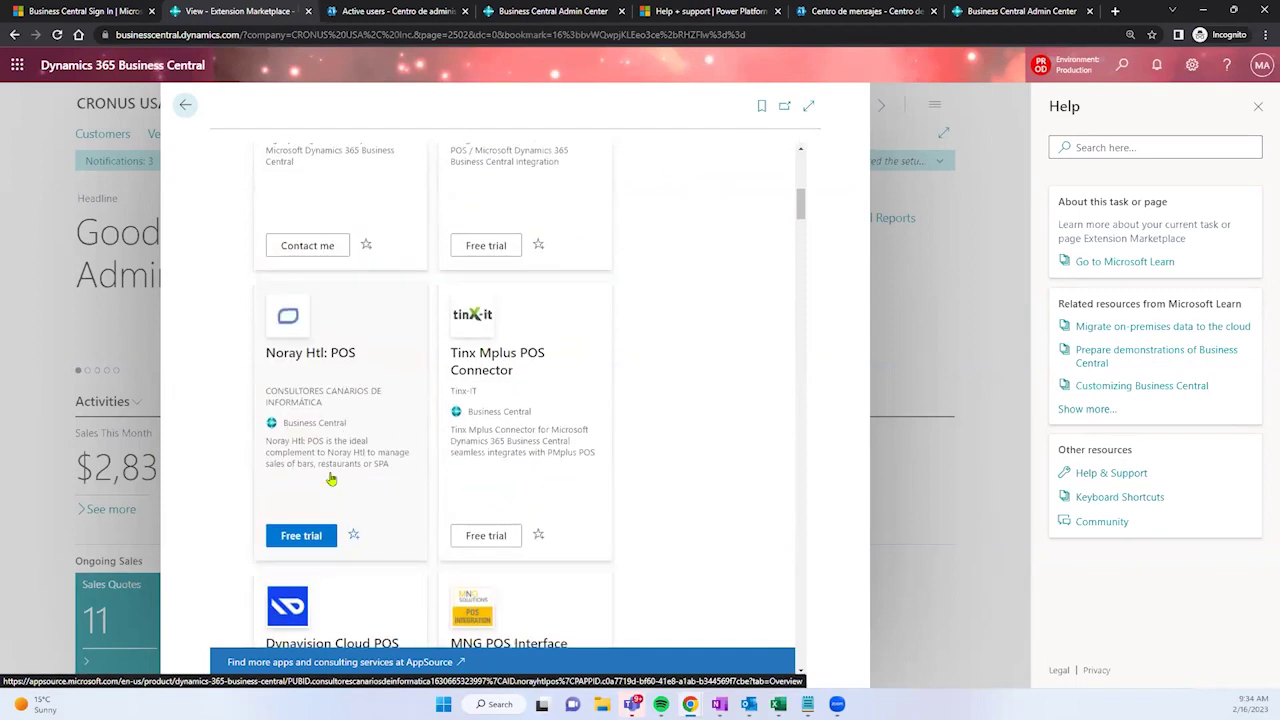
scroll(404, 482, "down", 2)
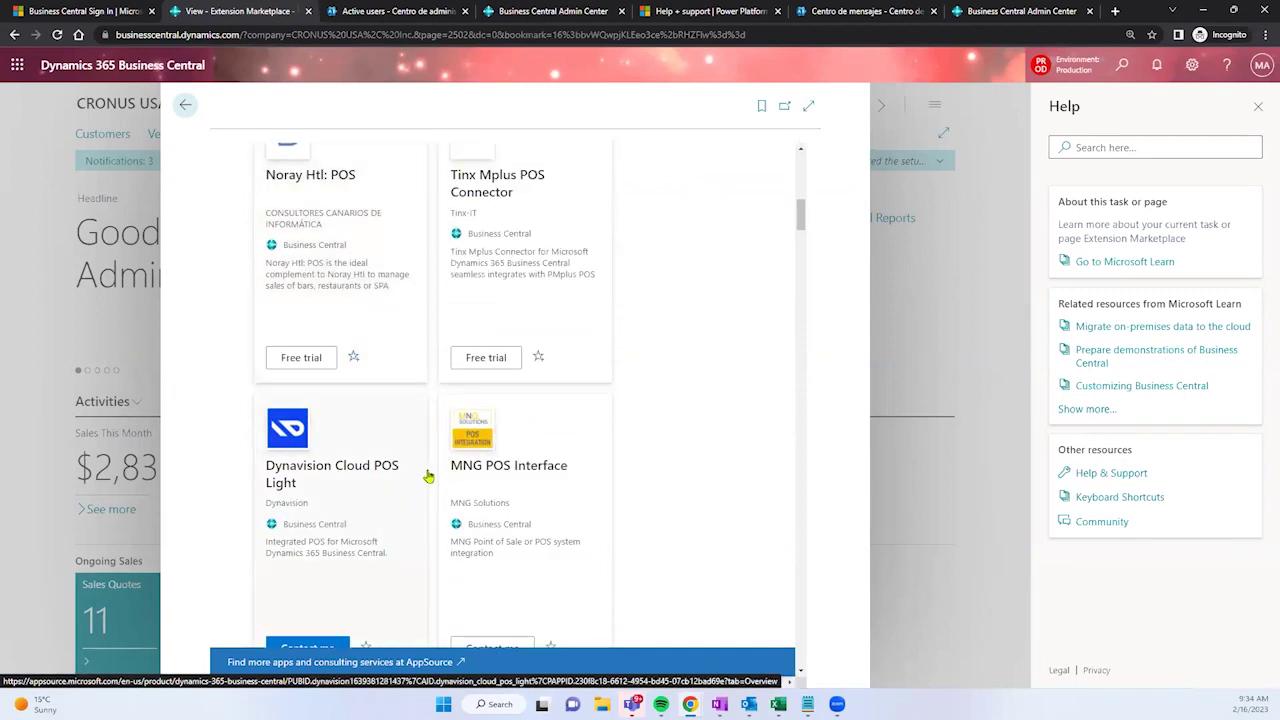
scroll(428, 450, "up", 8)
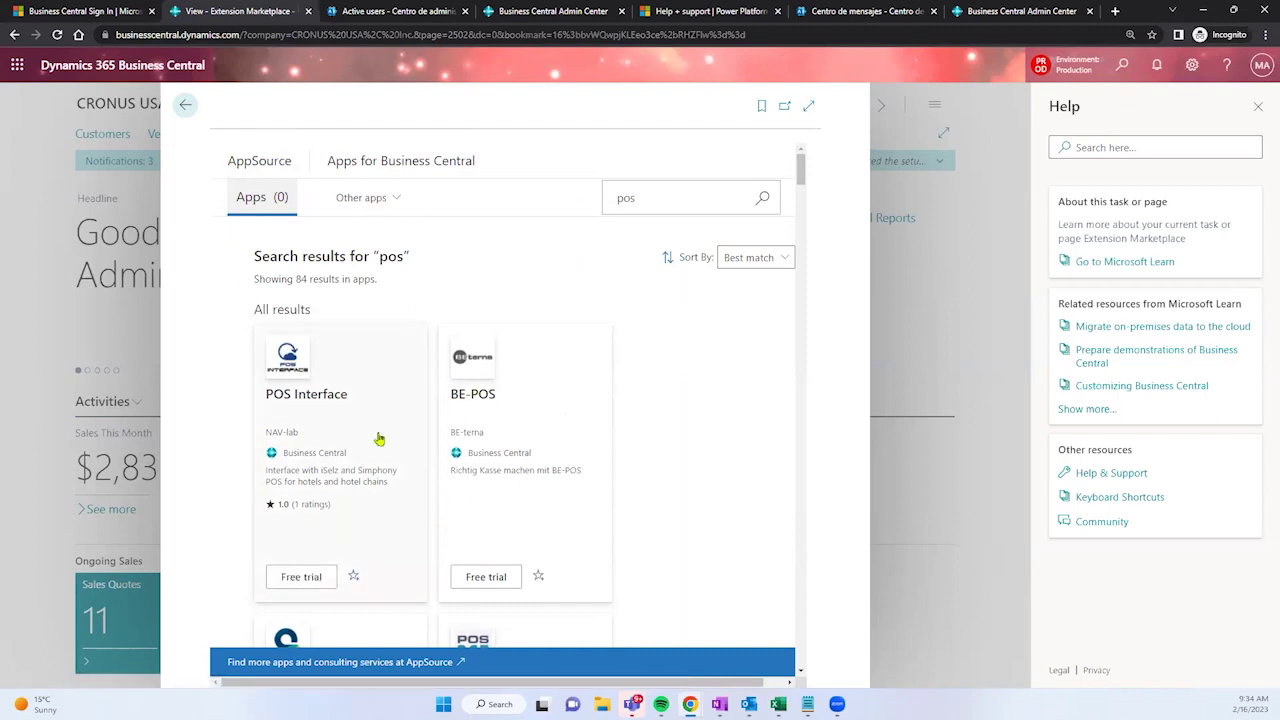
Step: Close the Extension Marketplace and switch back to the admin center
left_click(185, 104)
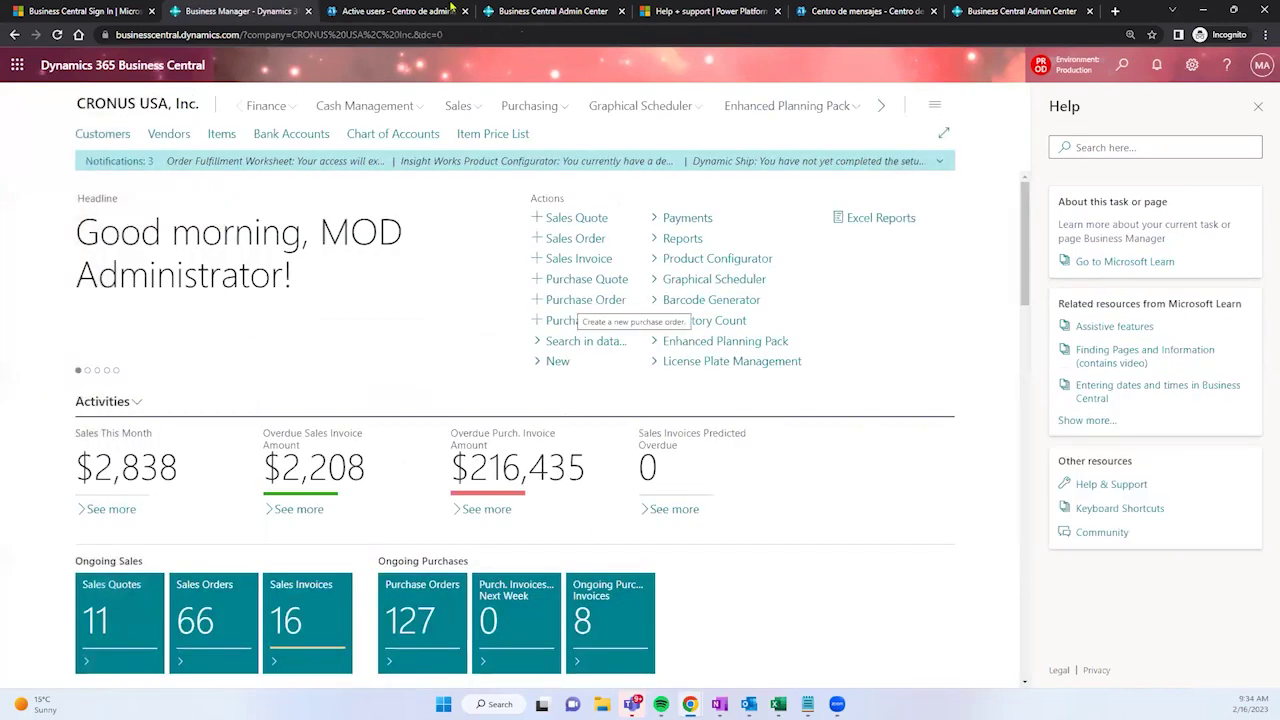
left_click(510, 11)
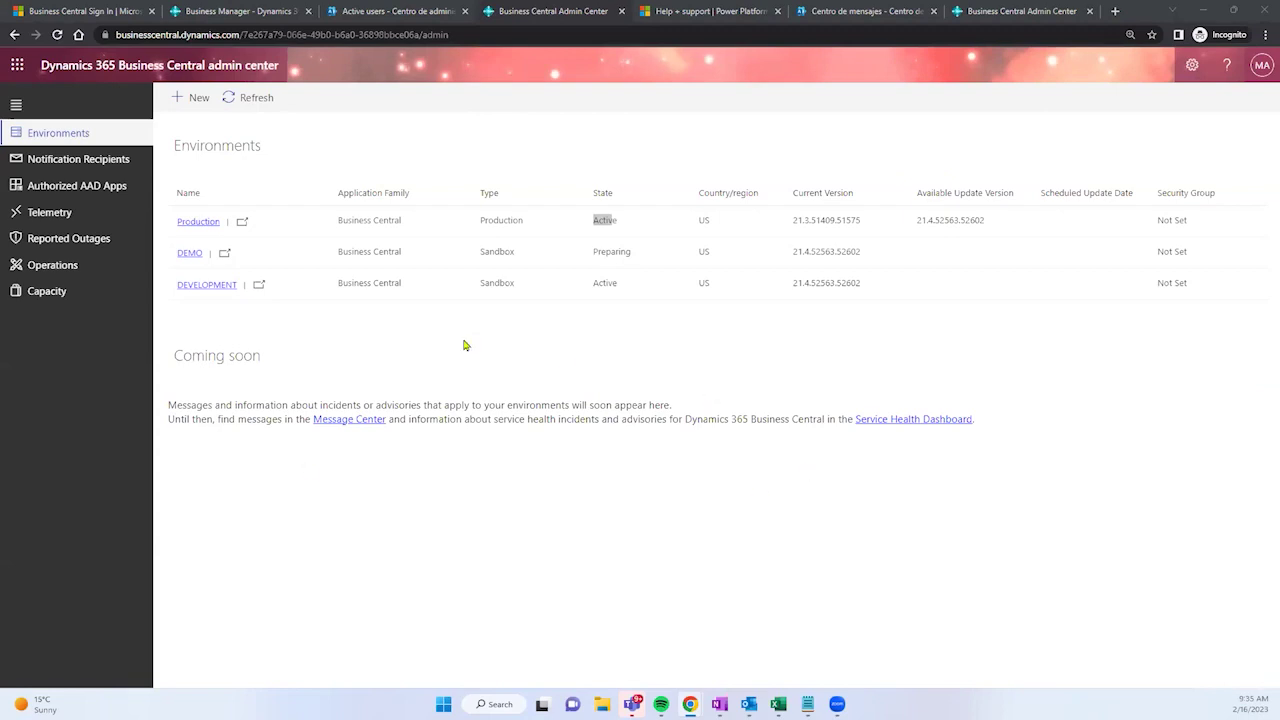
Step: Review the Production environment's details page, then go back to the Environments list
left_click(607, 254)
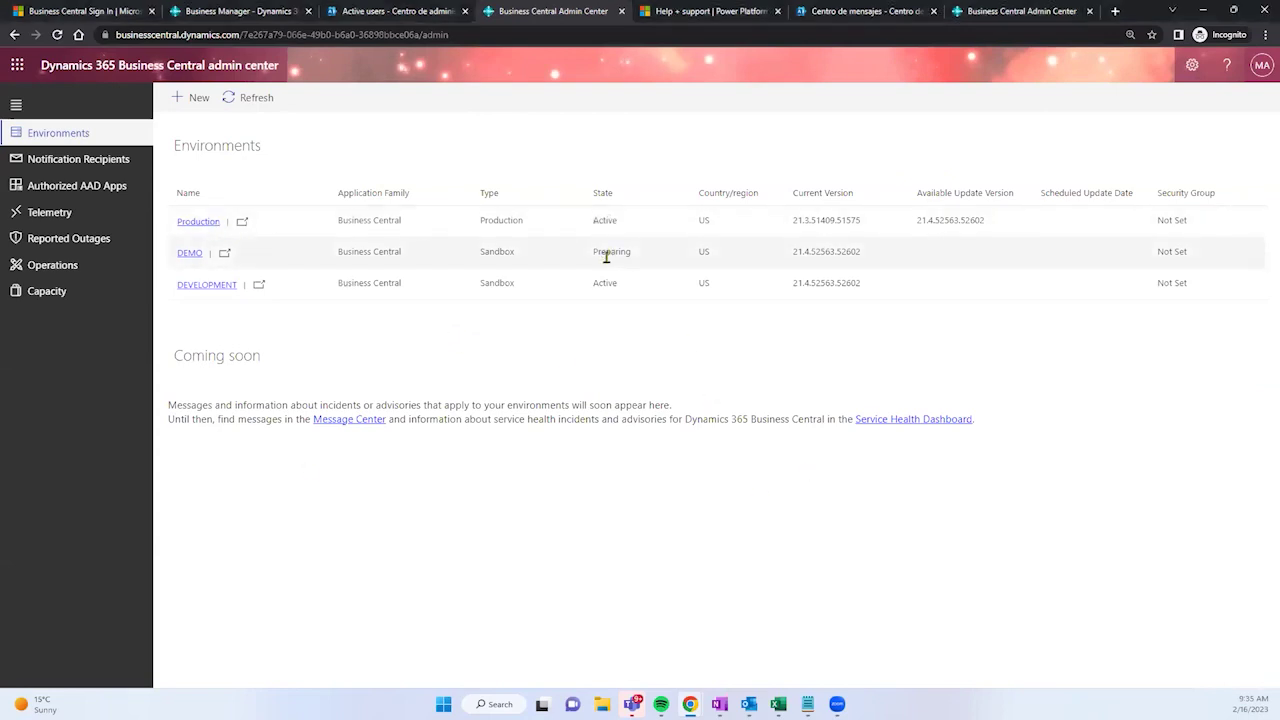
left_click(203, 222)
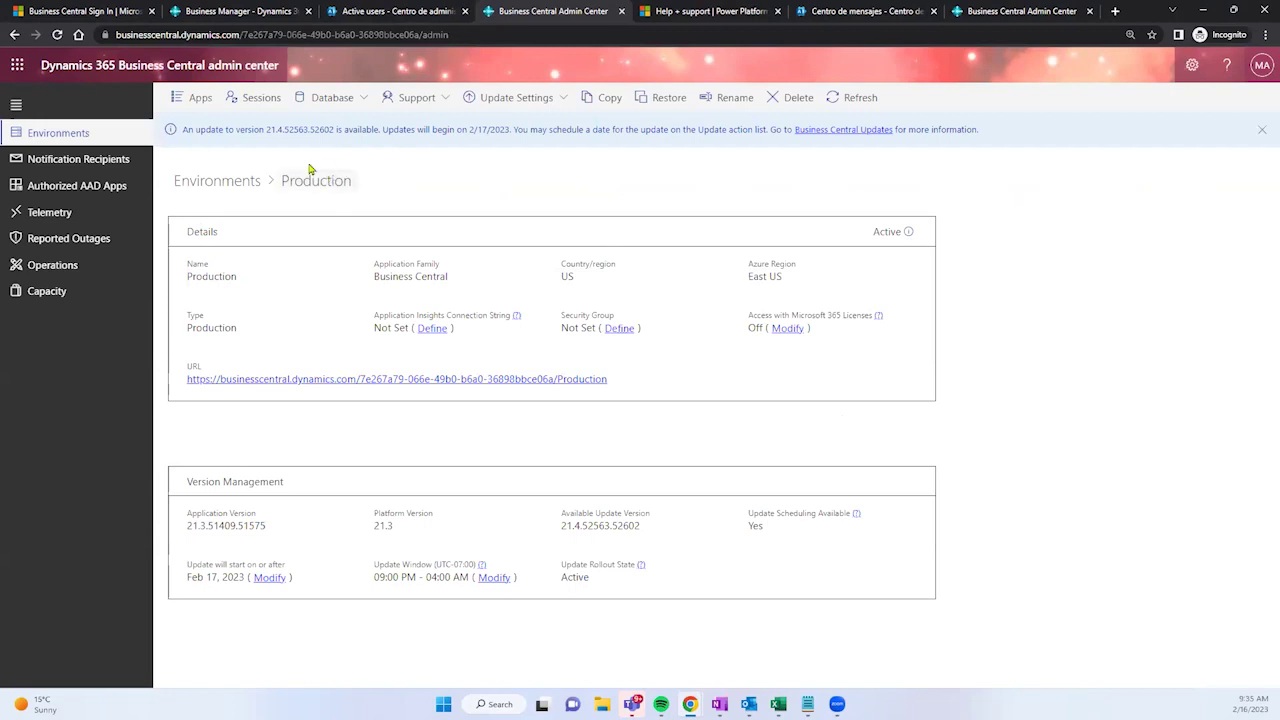
left_click_drag(323, 180, 274, 180)
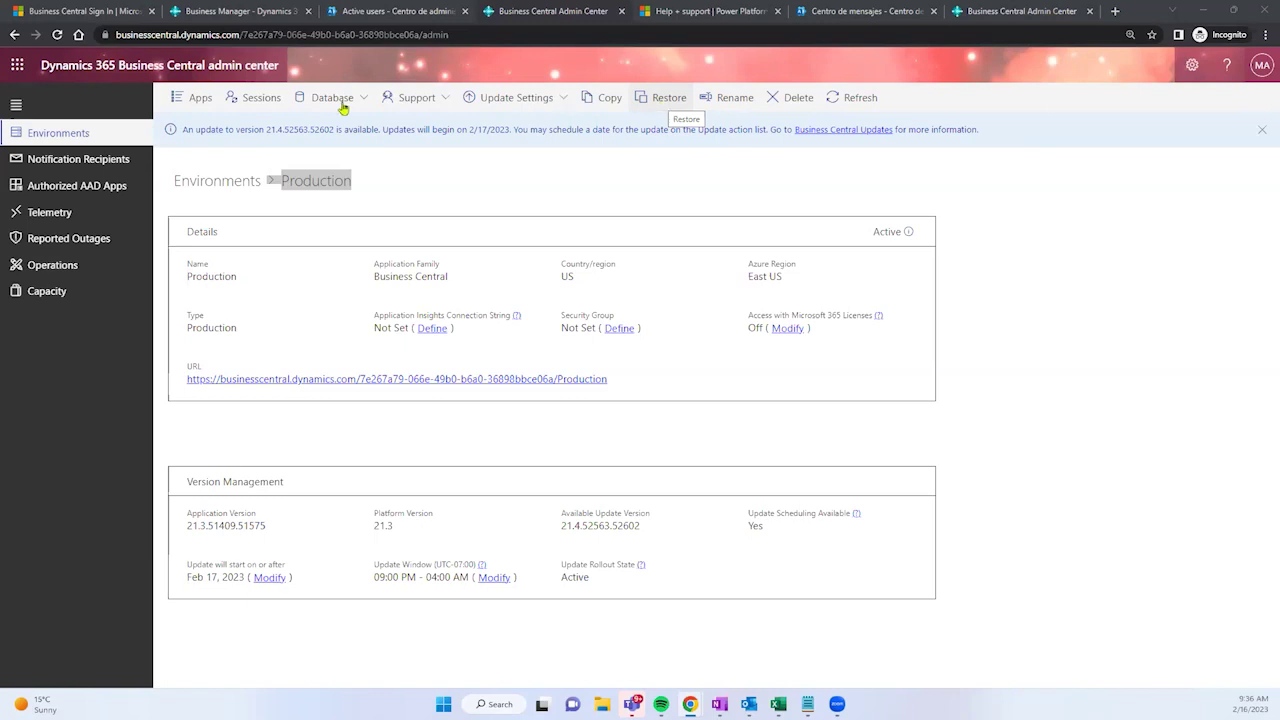
left_click(74, 134)
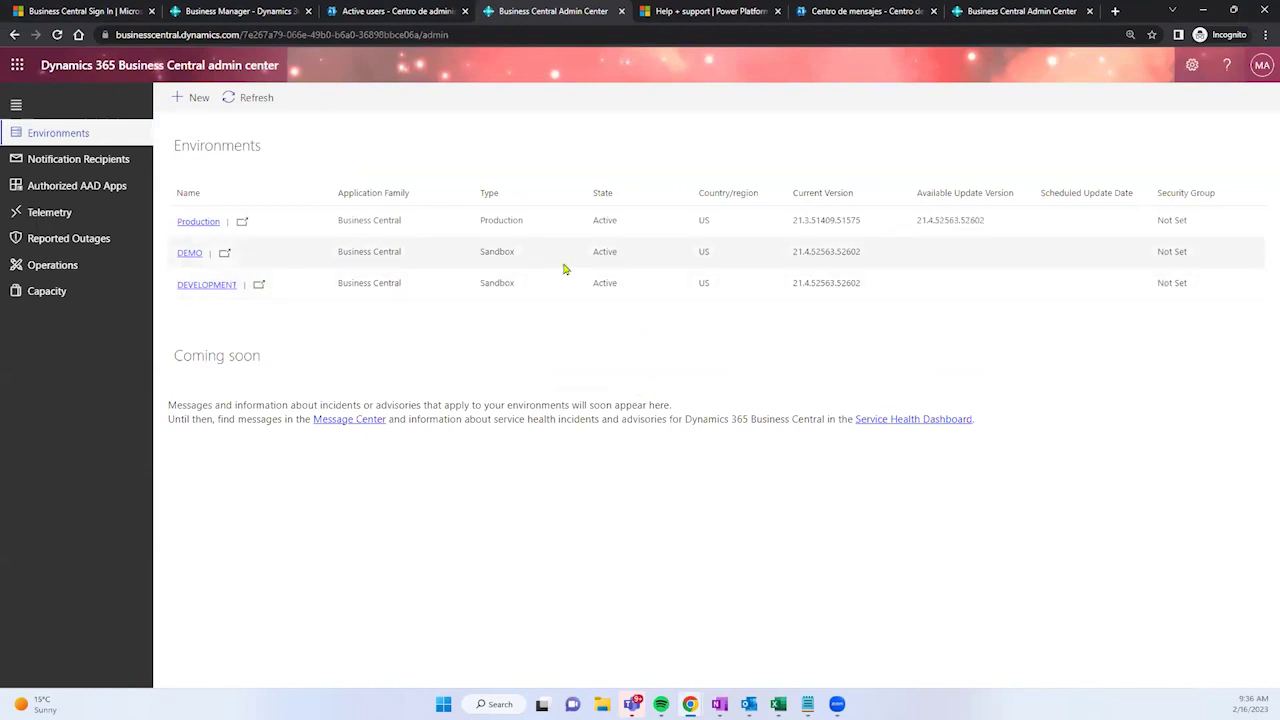
Step: Check that DEMO is now Active, then open the DEVELOPMENT sandbox's details
left_click_drag(592, 256, 617, 262)
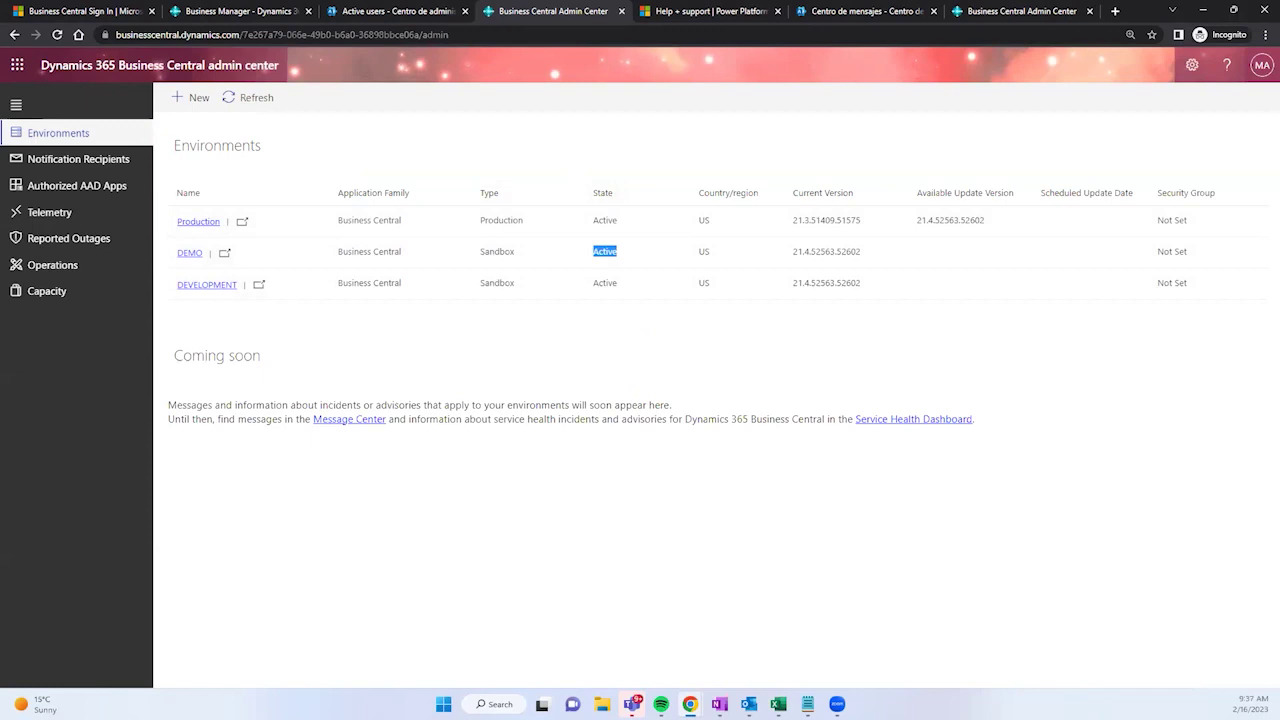
left_click(556, 288)
left_click(206, 285)
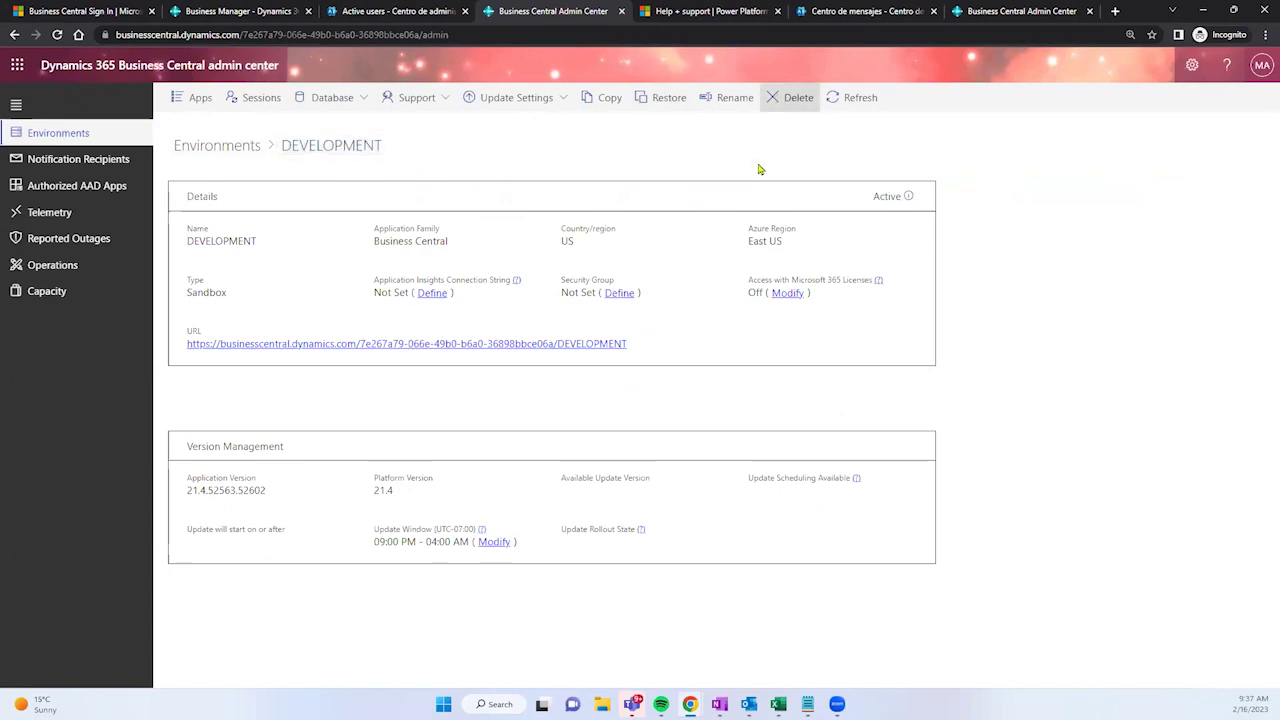
Step: Start deleting DEVELOPMENT, read the warning, and confirm with Yes
left_click(790, 97)
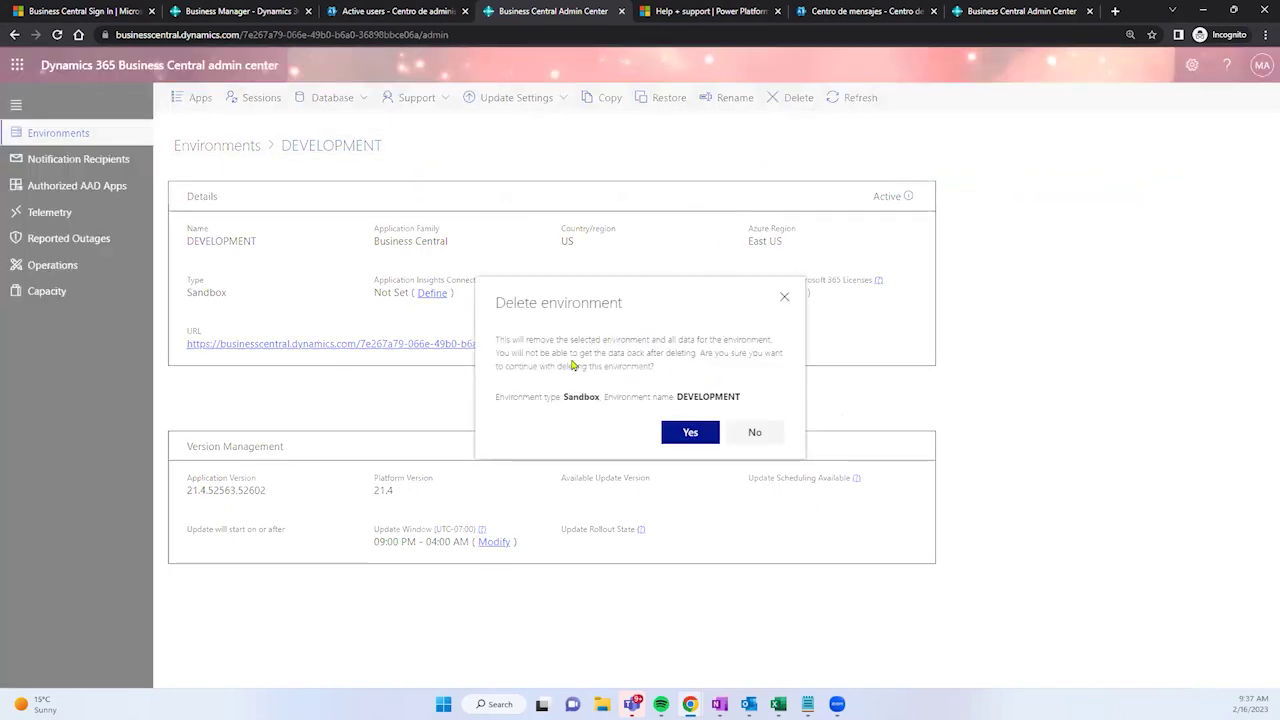
left_click_drag(549, 341, 659, 369)
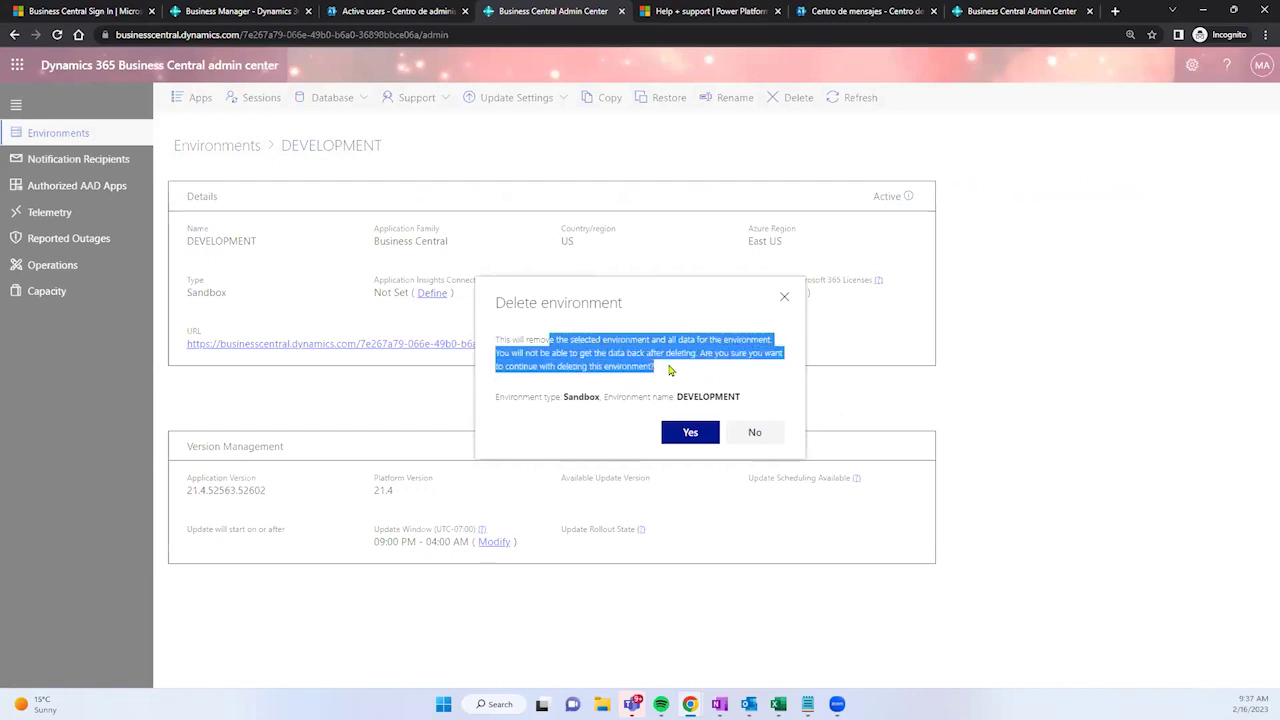
left_click_drag(666, 377, 490, 340)
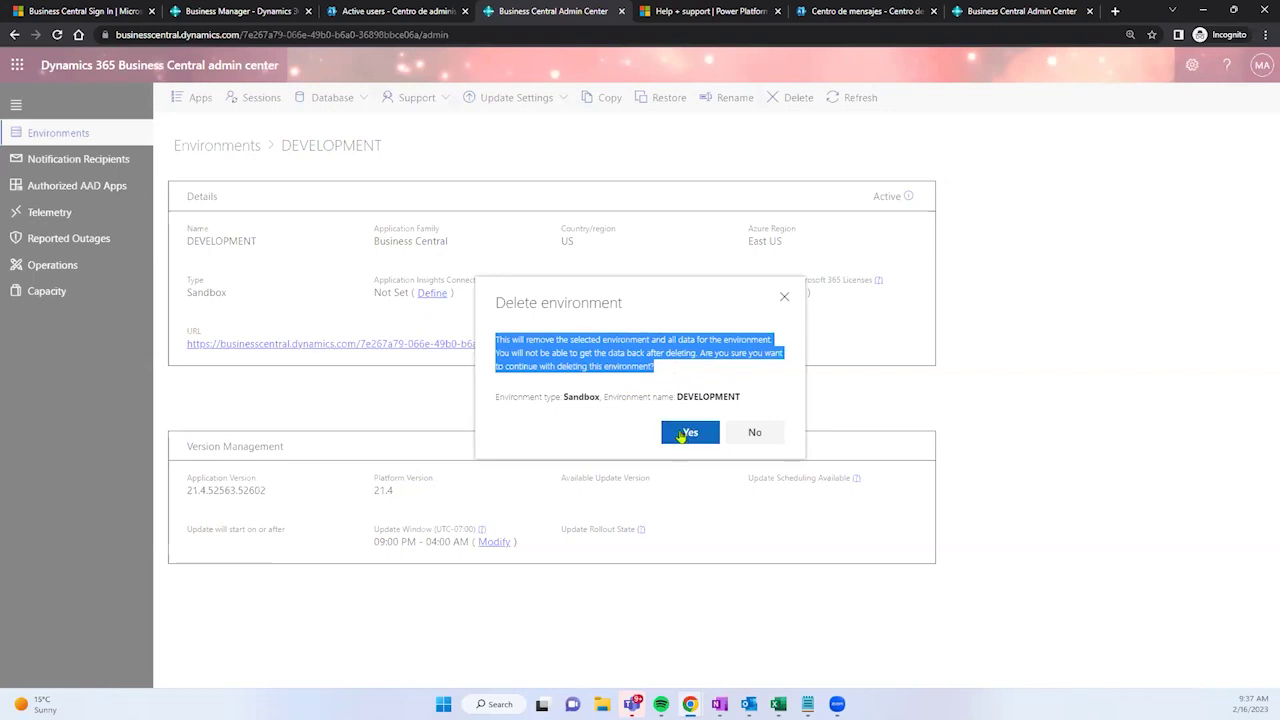
left_click(680, 433)
Step: Paste the name DEVELOPMENT into the confirmation box and permanently delete the environment
left_click(946, 276)
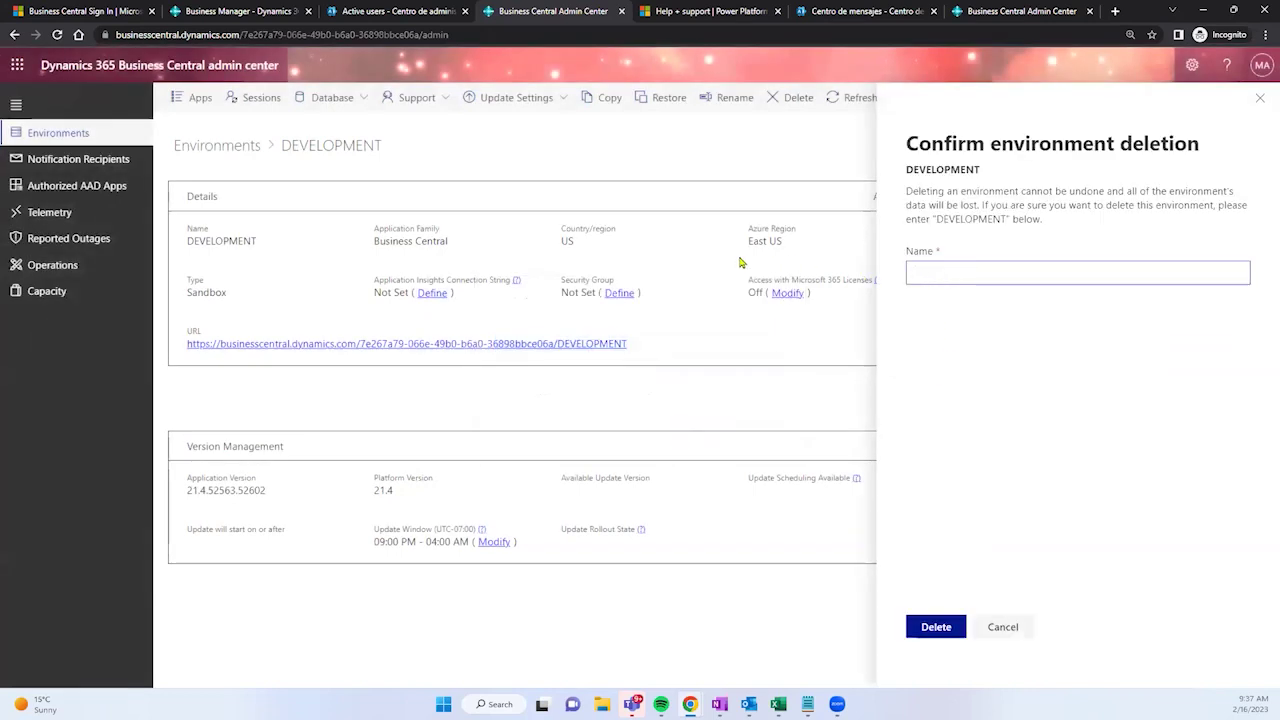
left_click_drag(263, 240, 201, 256)
key("ctrl+c")
left_click(931, 271)
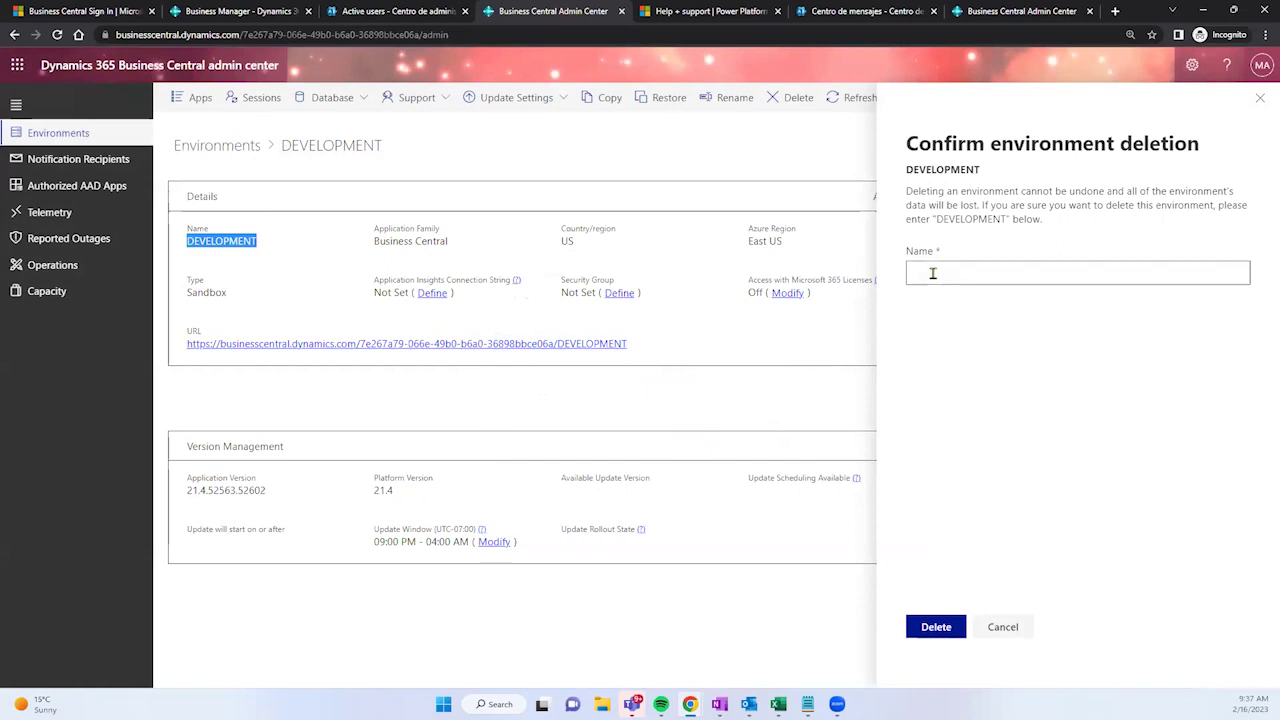
key("ctrl+v")
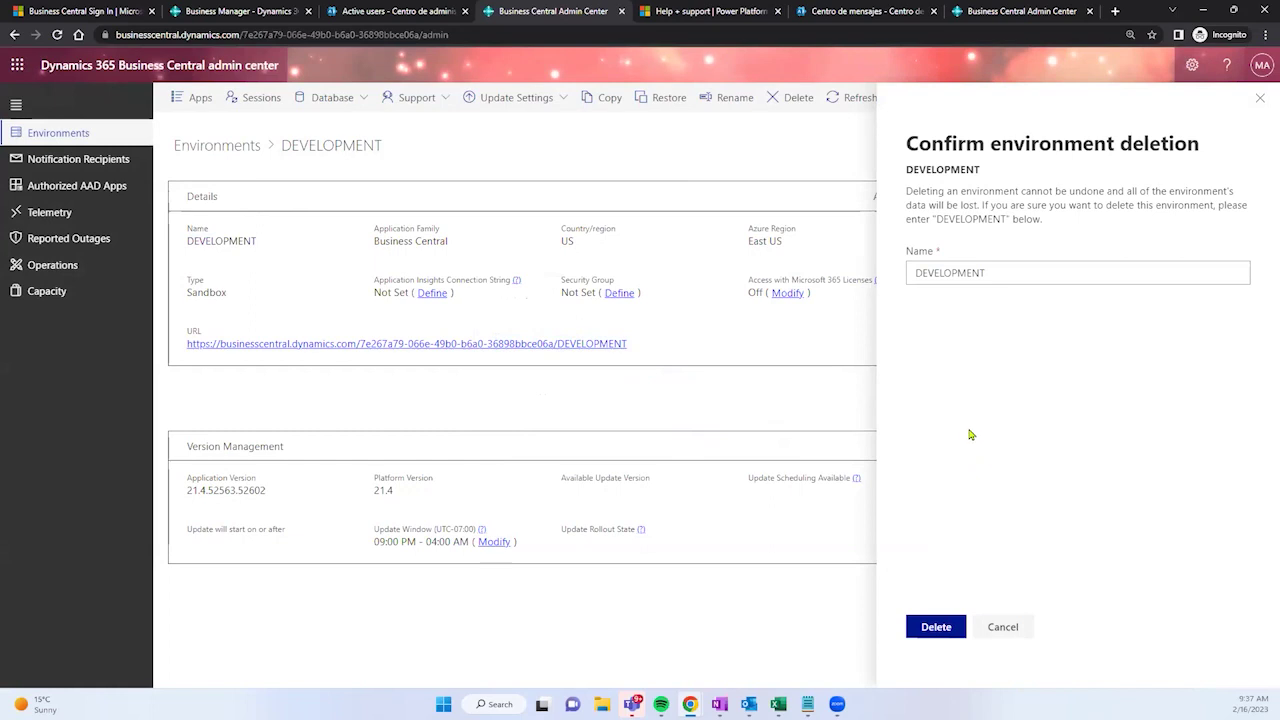
left_click(920, 625)
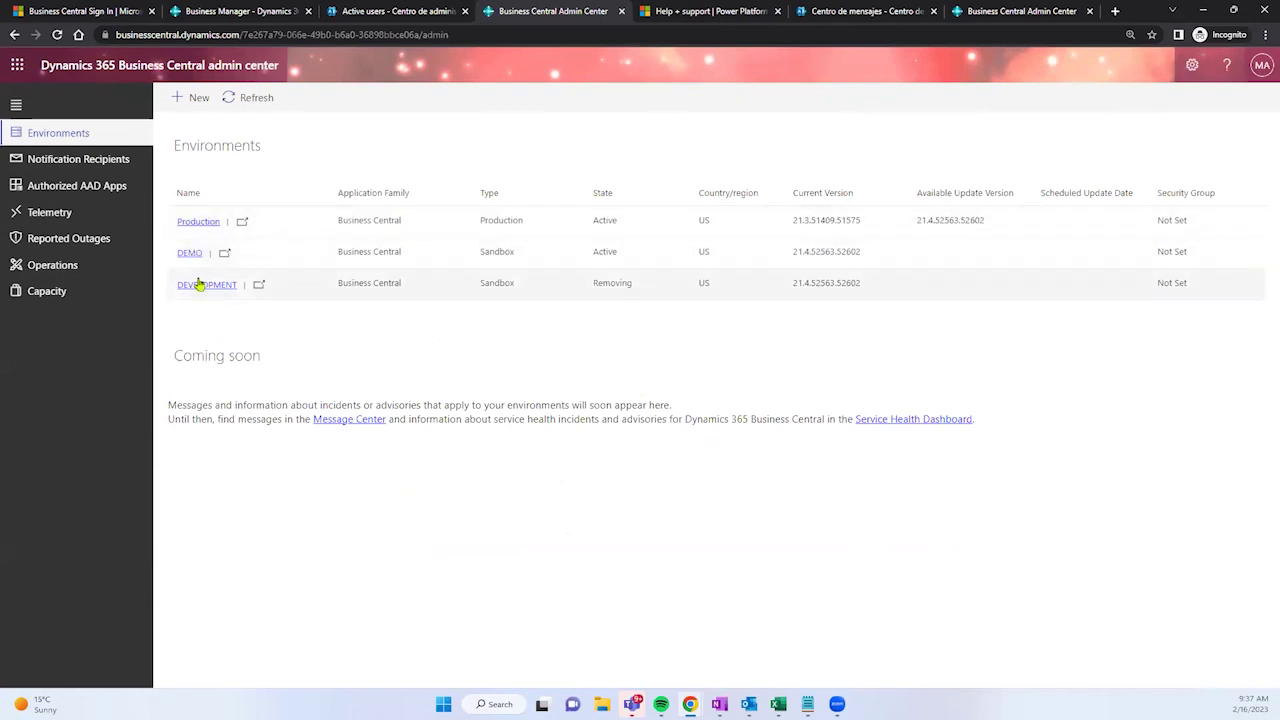
Step: Check that DEVELOPMENT shows Removing, then open its details to see the Deleting status
left_click_drag(591, 288, 633, 299)
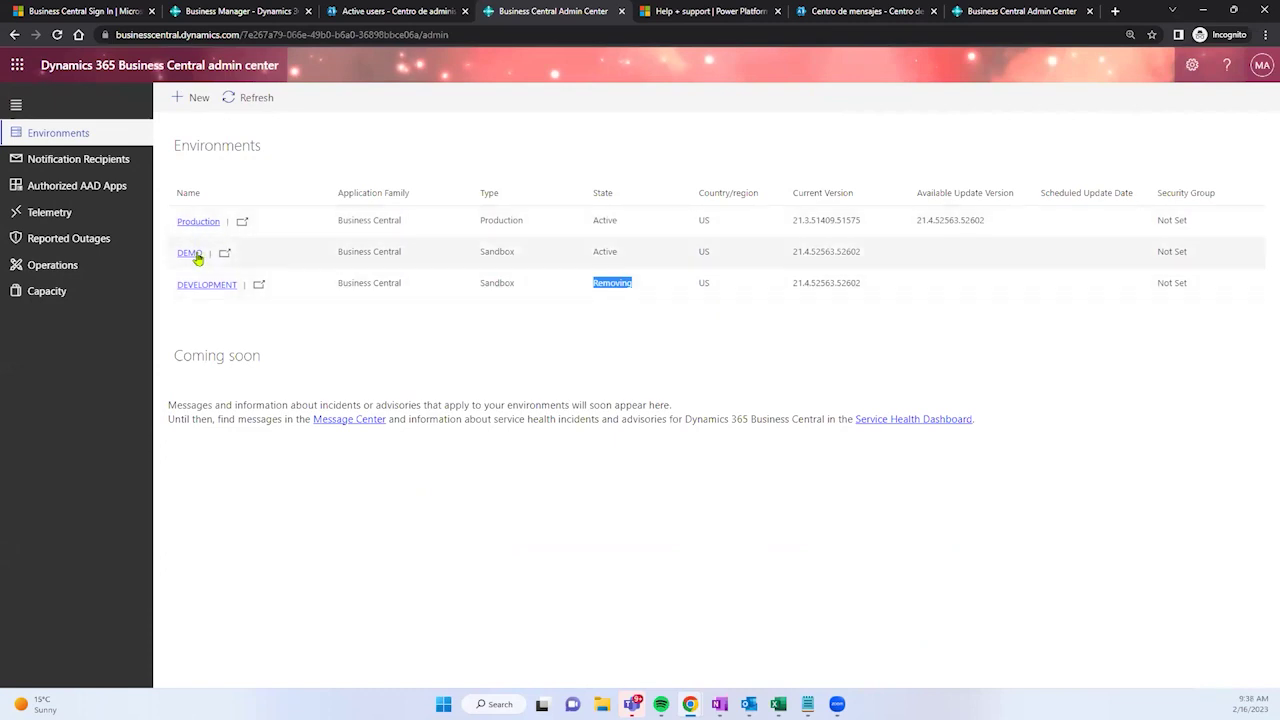
left_click(201, 285)
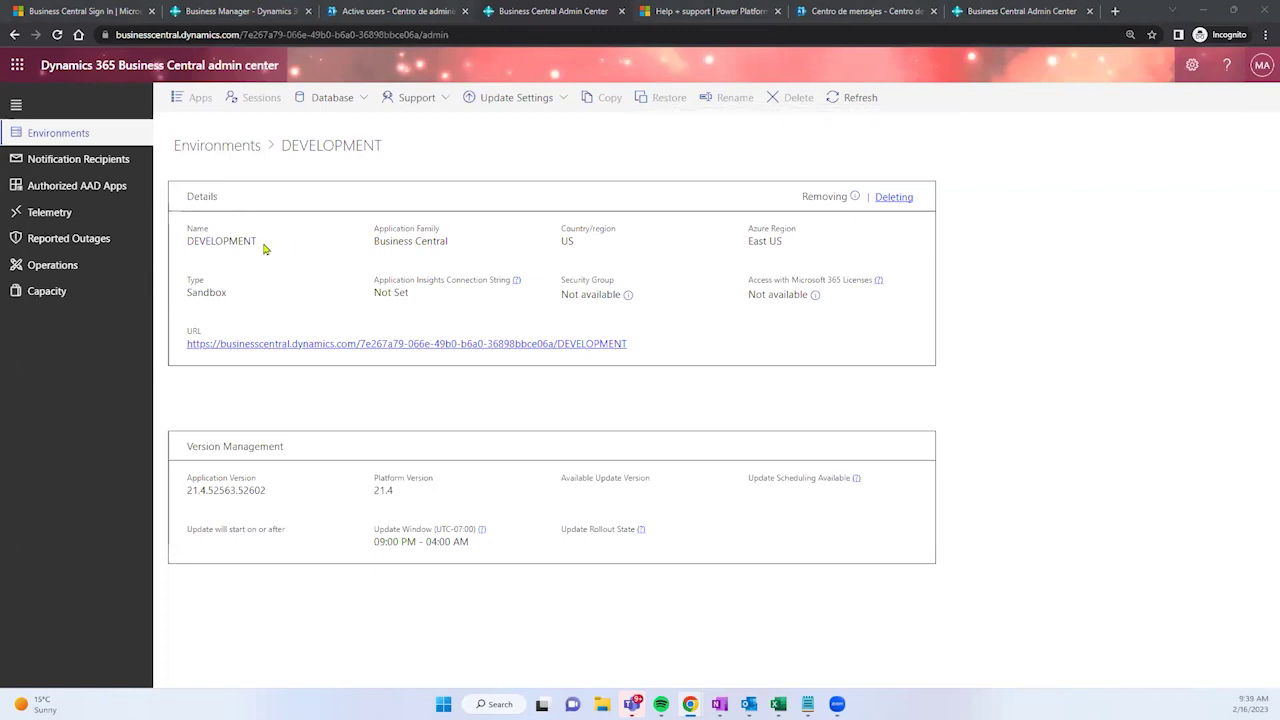
Step: Highlight the environment name DEVELOPMENT on its details page
left_click_drag(258, 241, 186, 229)
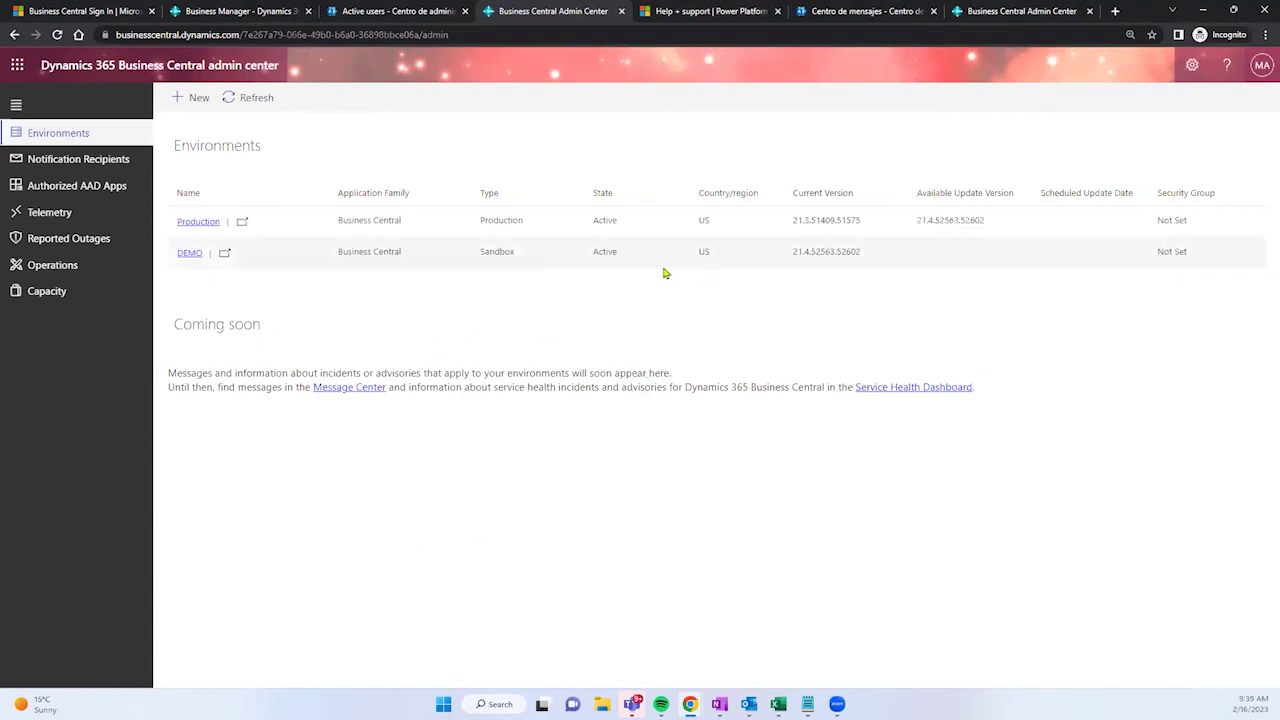
Step: In Production's details, view the Edit Security Group panel (no groups found) and close it unchanged
left_click(185, 226)
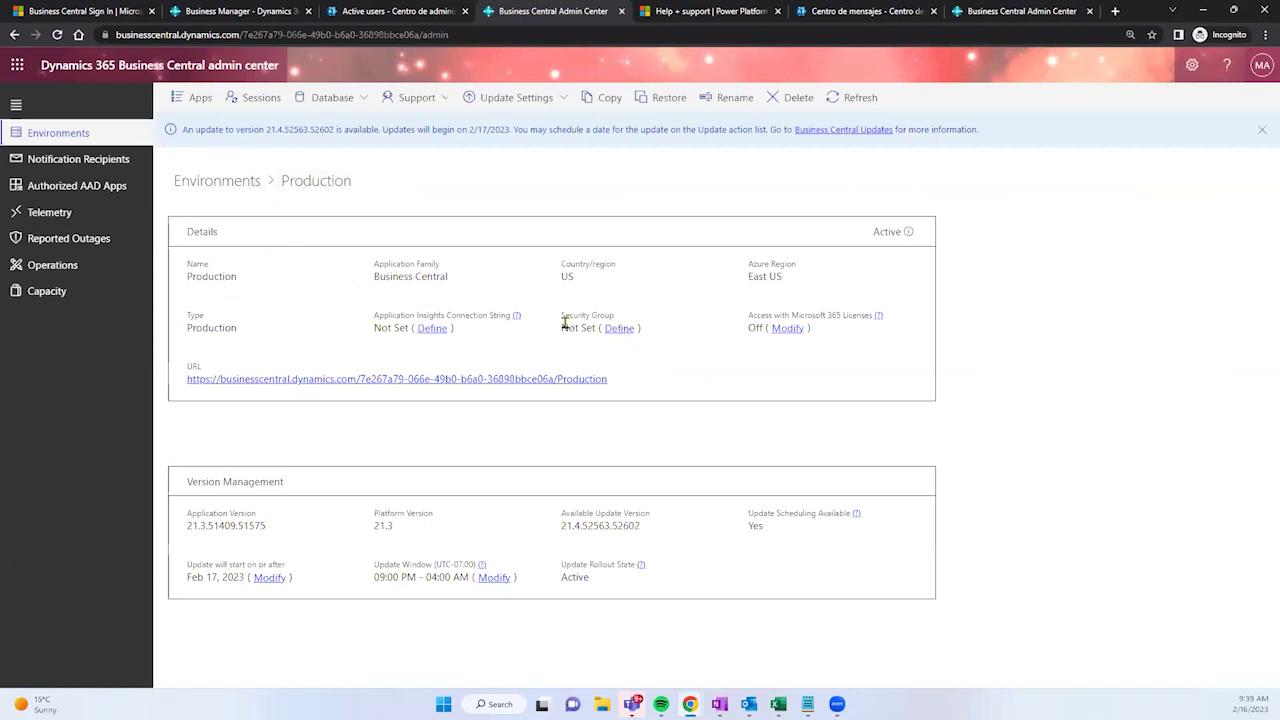
left_click_drag(561, 315, 613, 318)
left_click(619, 336)
left_click(941, 341)
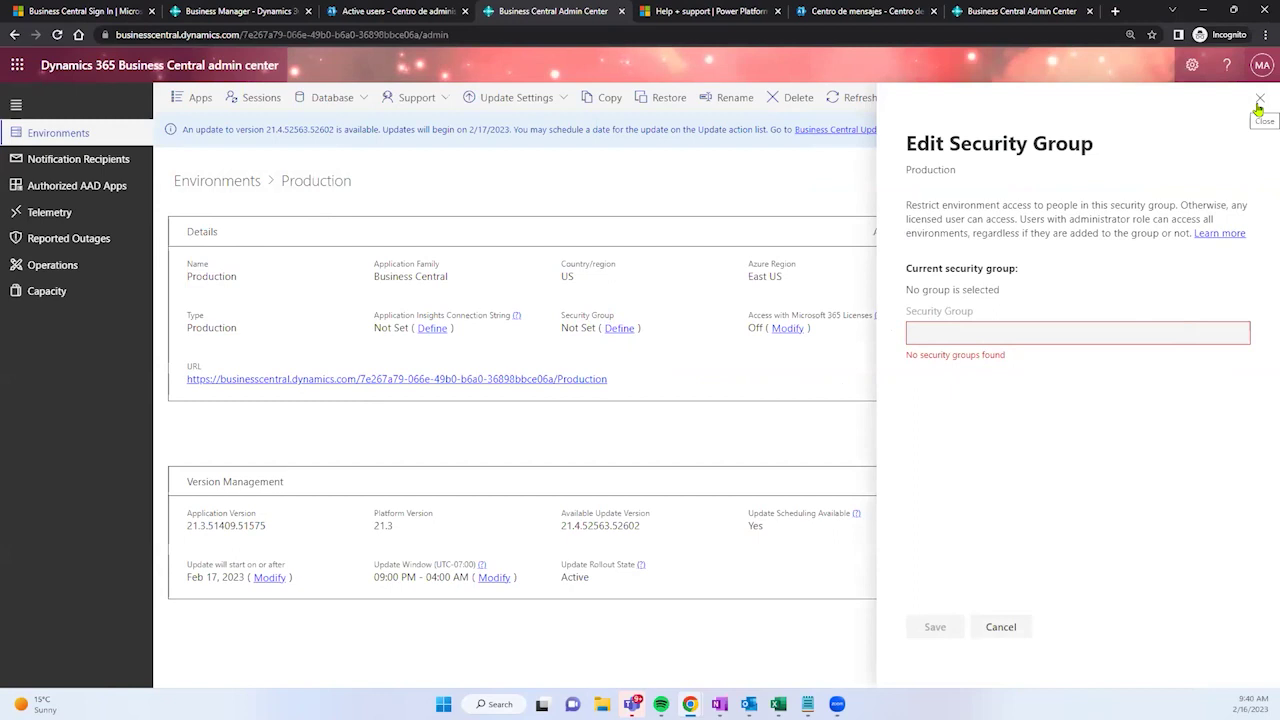
left_click(1259, 104)
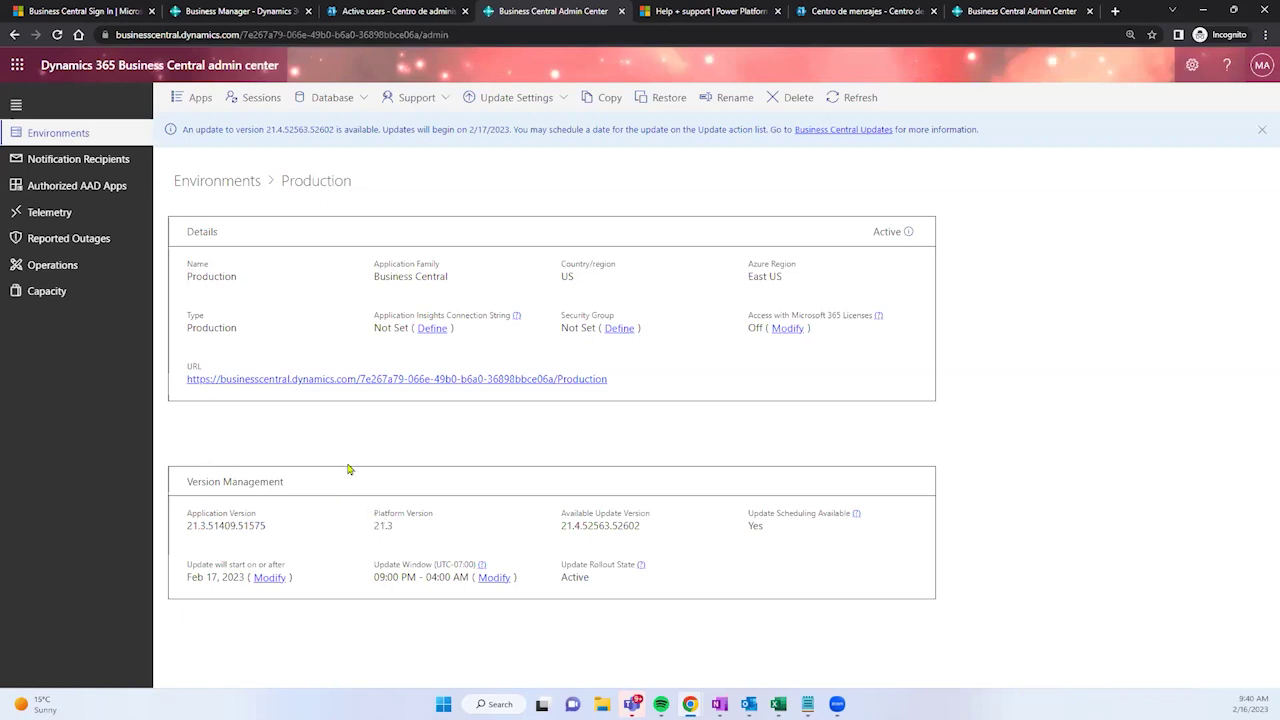
left_click_drag(187, 577, 190, 576)
key("ctrl+plus")
key("ctrl+plus")
scroll(360, 480, "down", 2)
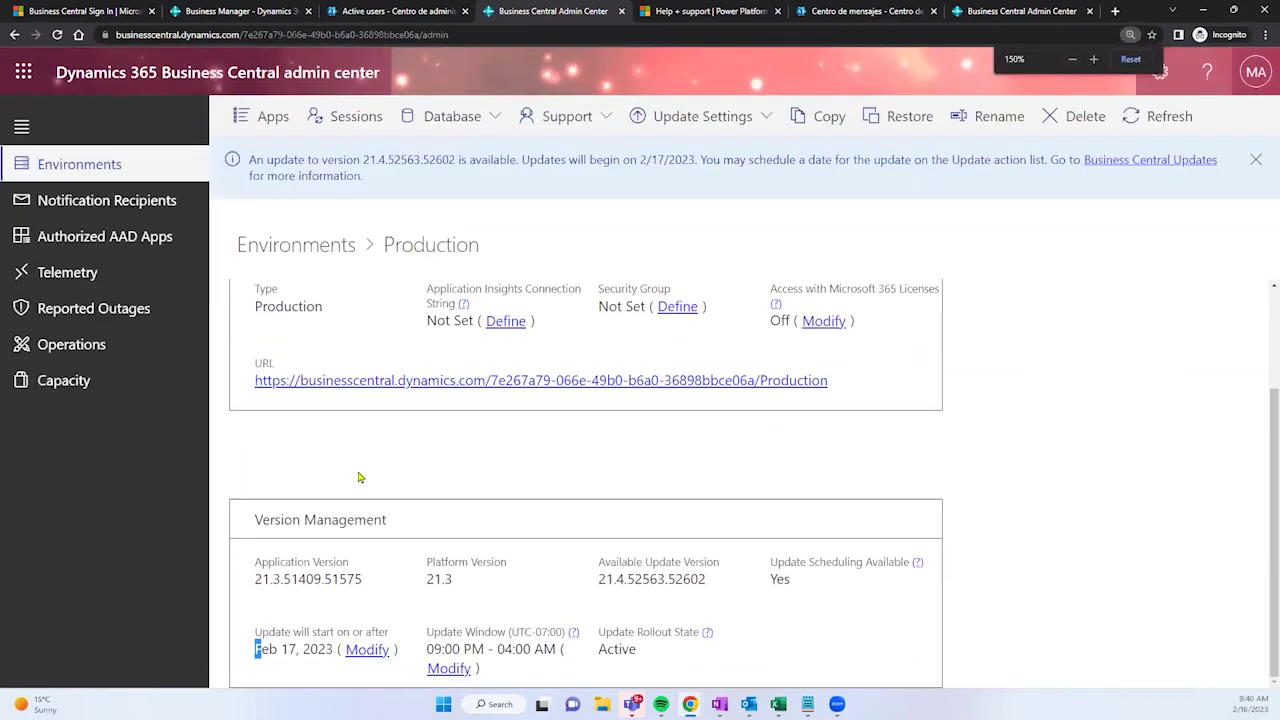
key("ctrl+plus")
key("ctrl+plus")
key("ctrl+plus")
key("ctrl+plus")
key("ctrl+plus")
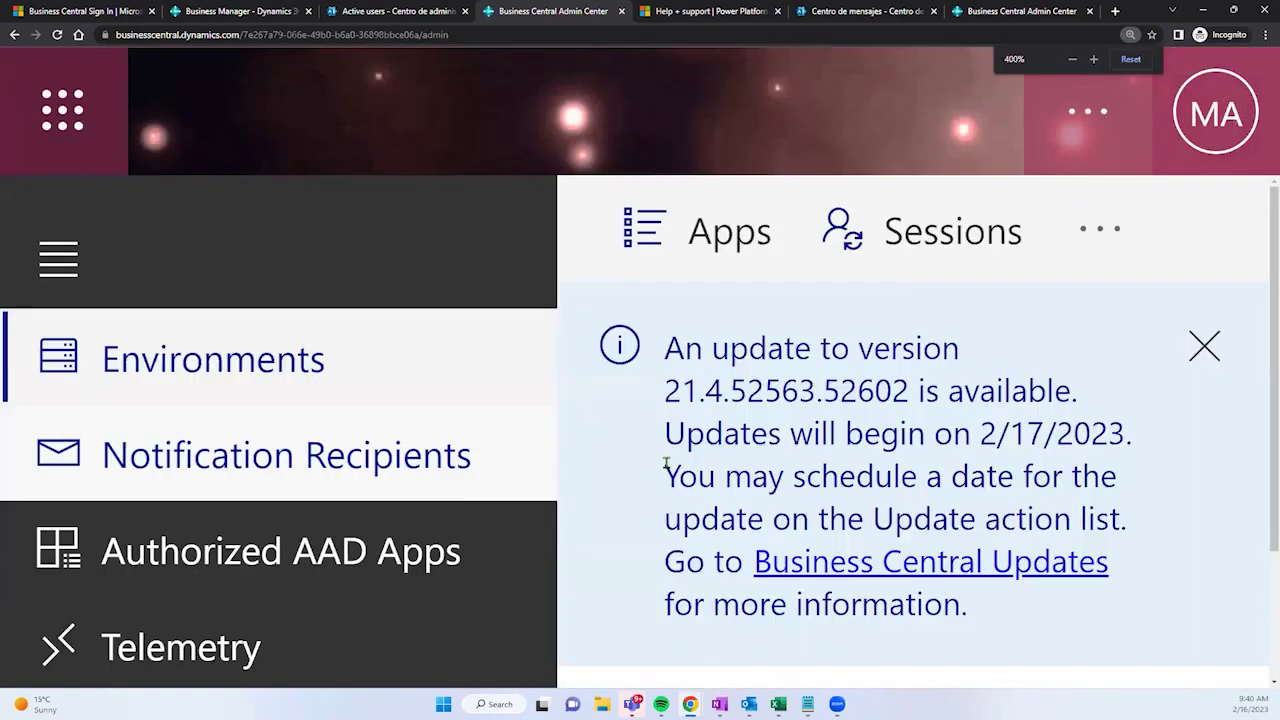
scroll(777, 455, "down", 3)
scroll(887, 524, "up", 3)
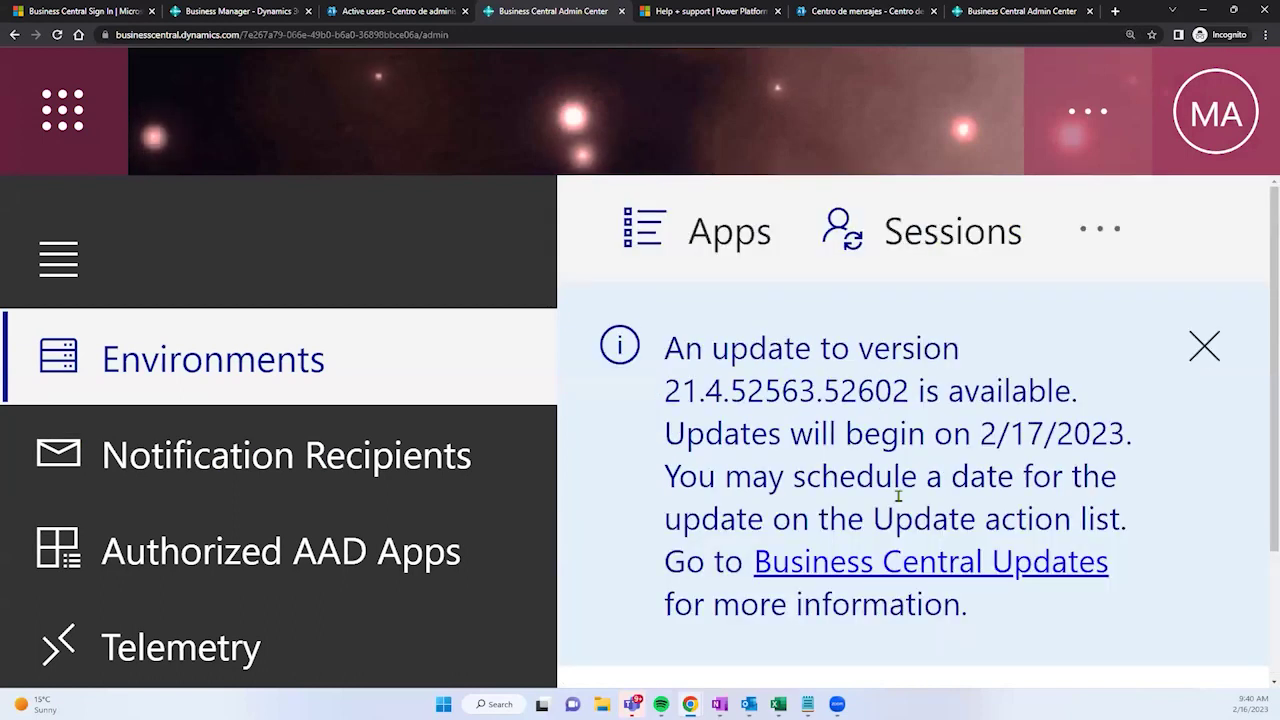
scroll(930, 457, "down", 3)
scroll(930, 440, "up", 3)
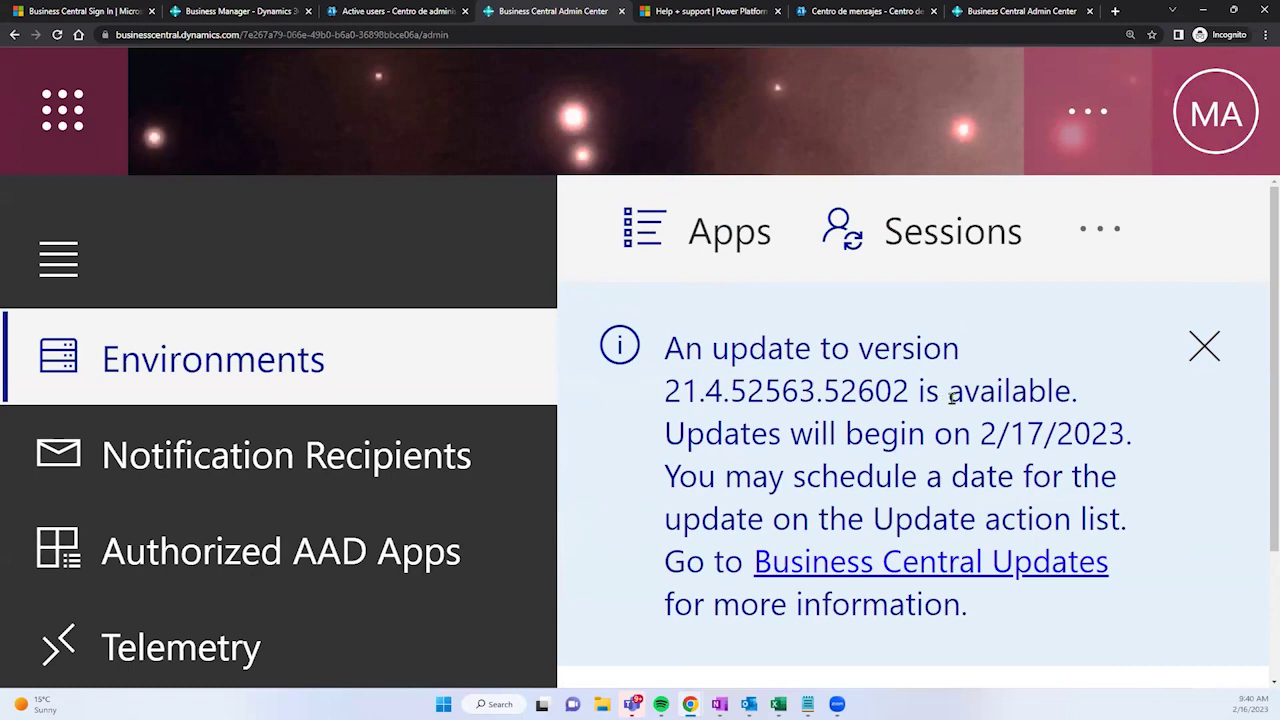
left_click_drag(977, 430, 1117, 434)
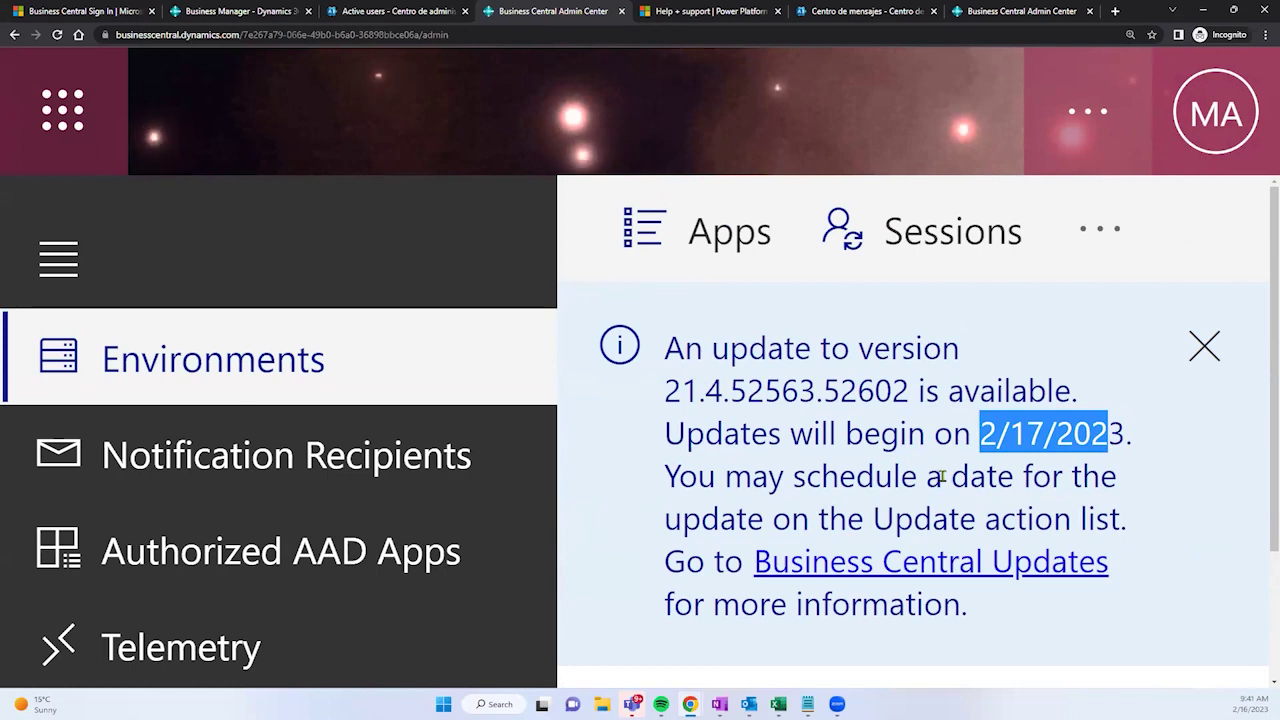
key("ctrl+minus")
key("ctrl+minus")
key("ctrl+minus")
key("ctrl+minus")
key("ctrl+minus")
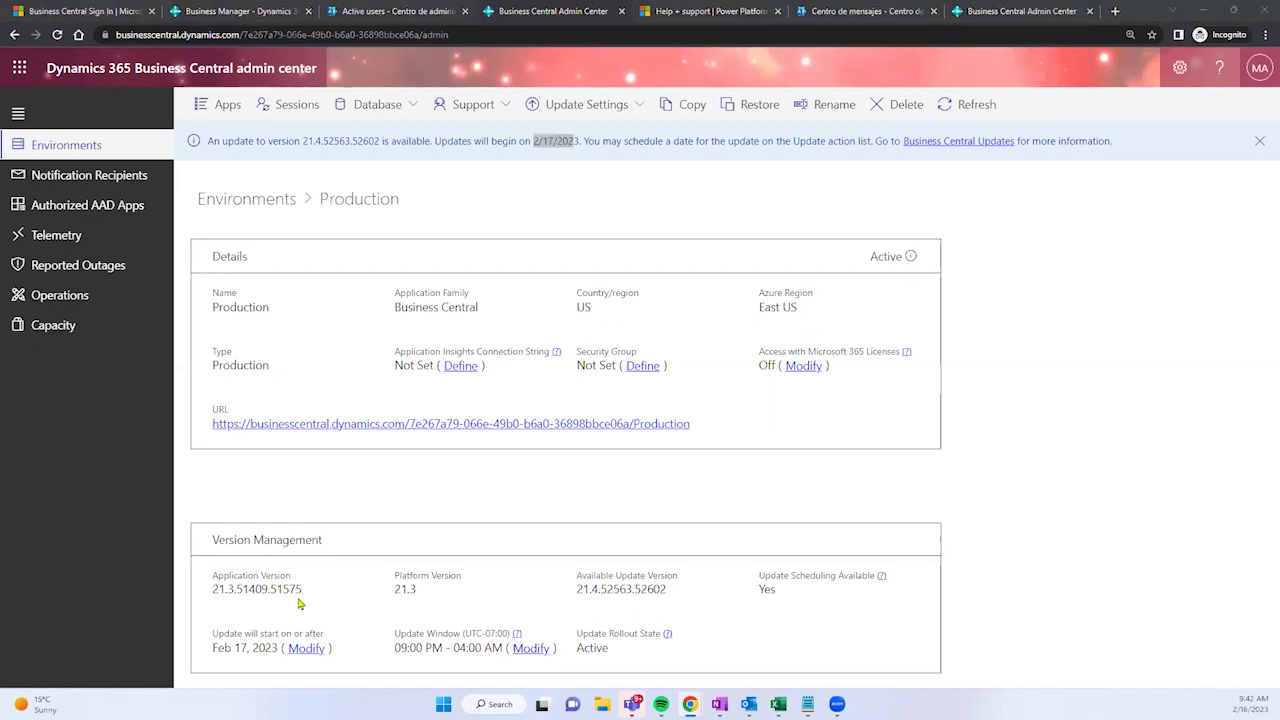
Step: Read the major update timelines article, then dismiss it to return to Production's details
key("alt+Tab")
scroll(291, 300, "up", 2)
left_click_drag(276, 297, 735, 316)
scroll(768, 284, "down", 1)
scroll(768, 284, "down", 2)
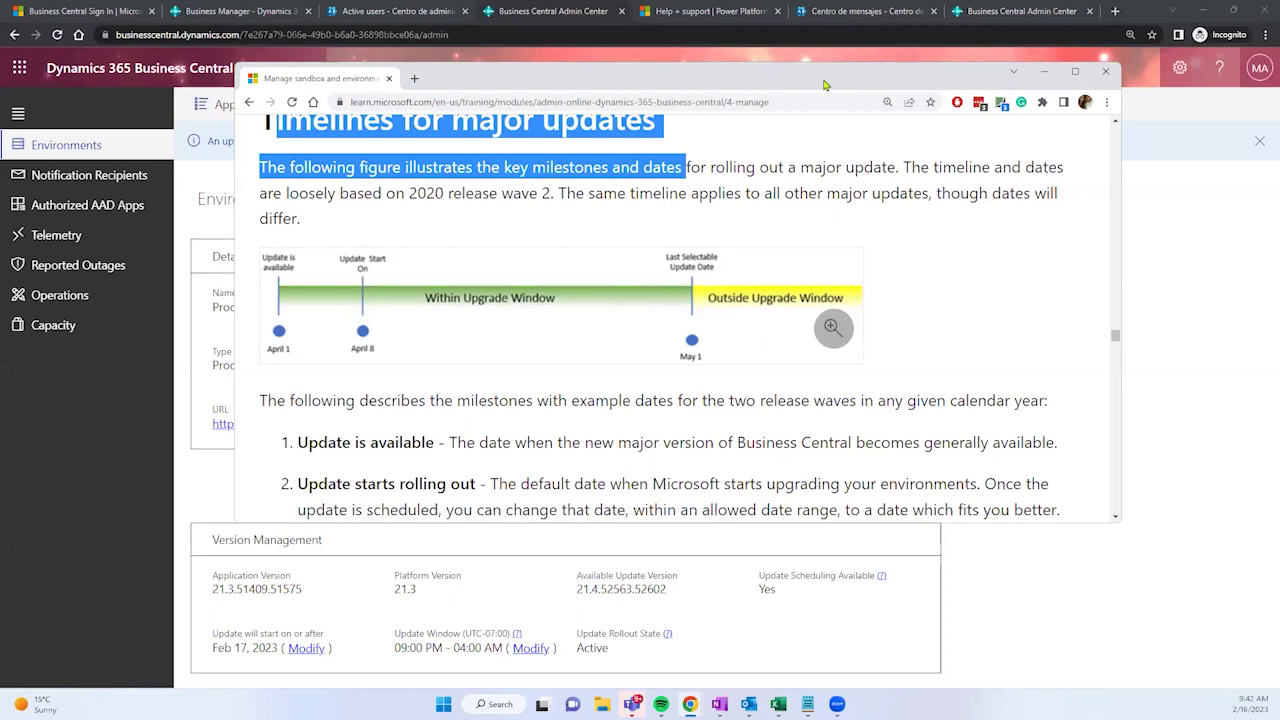
left_click(1043, 71)
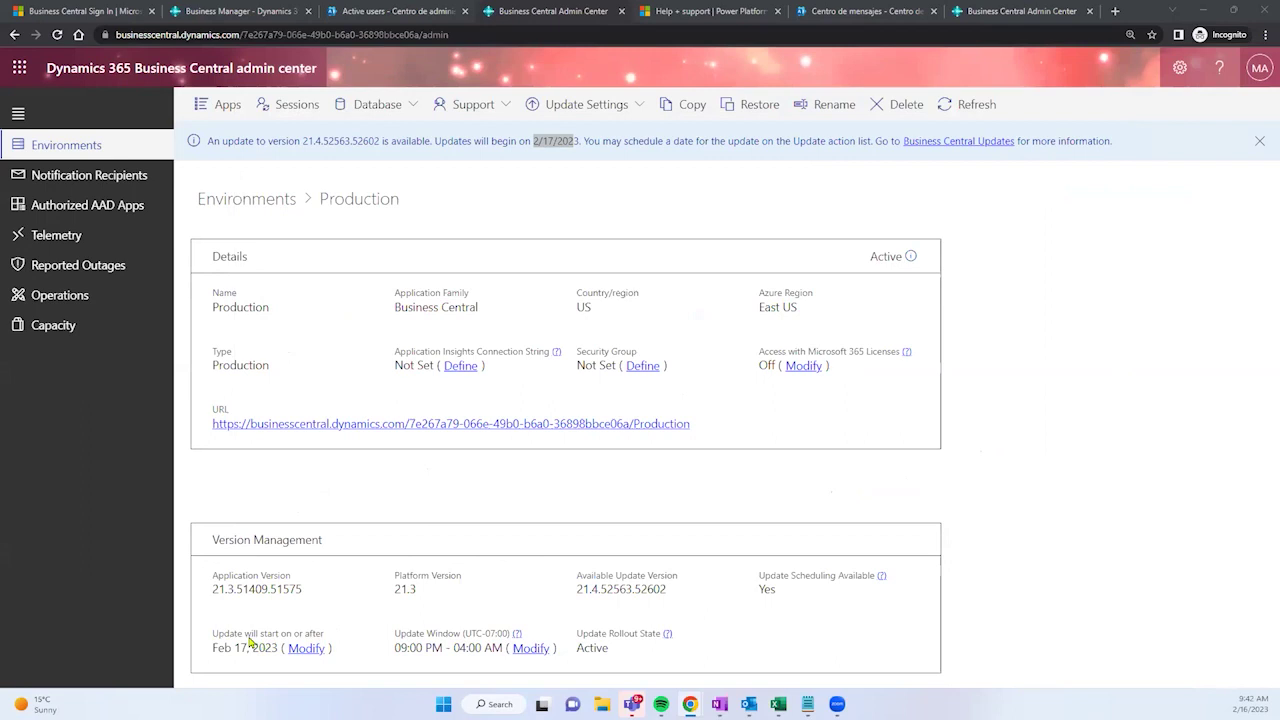
Step: Note Production's Feb 17, 2023 update start, compare DEMO's blank start date, and return to Environments
left_click_drag(240, 648, 279, 650)
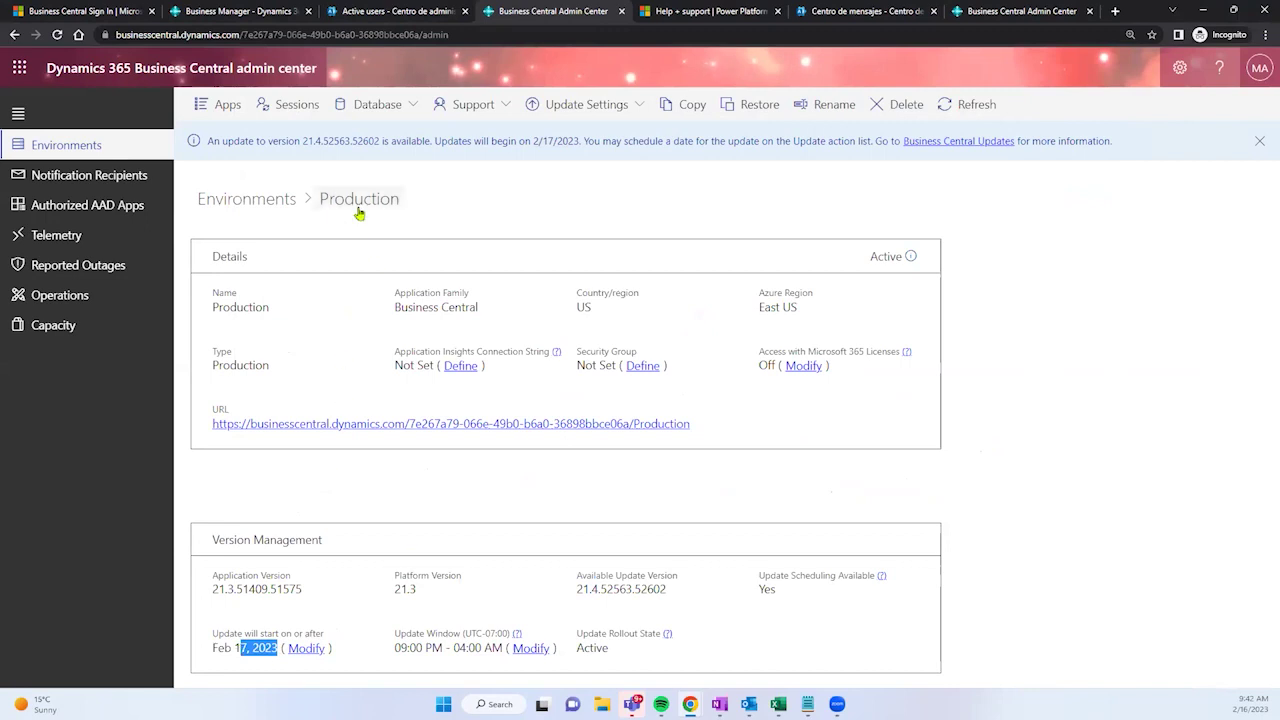
left_click(80, 144)
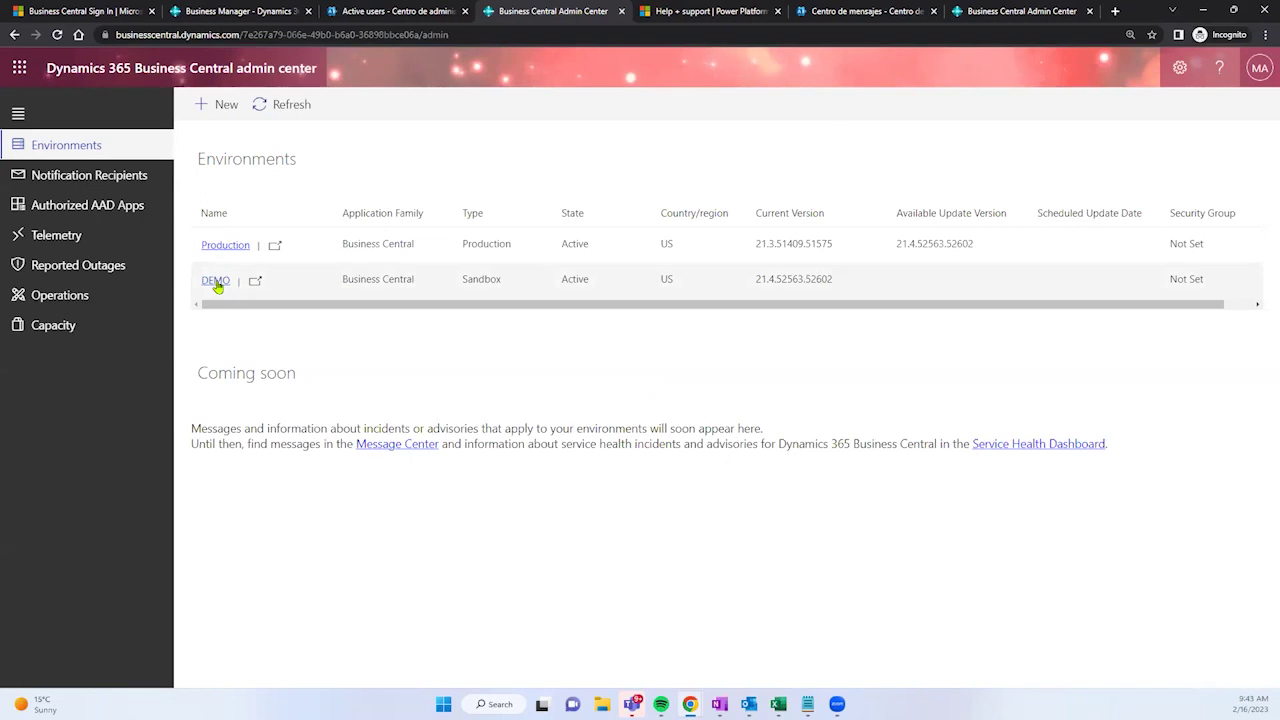
left_click(216, 281)
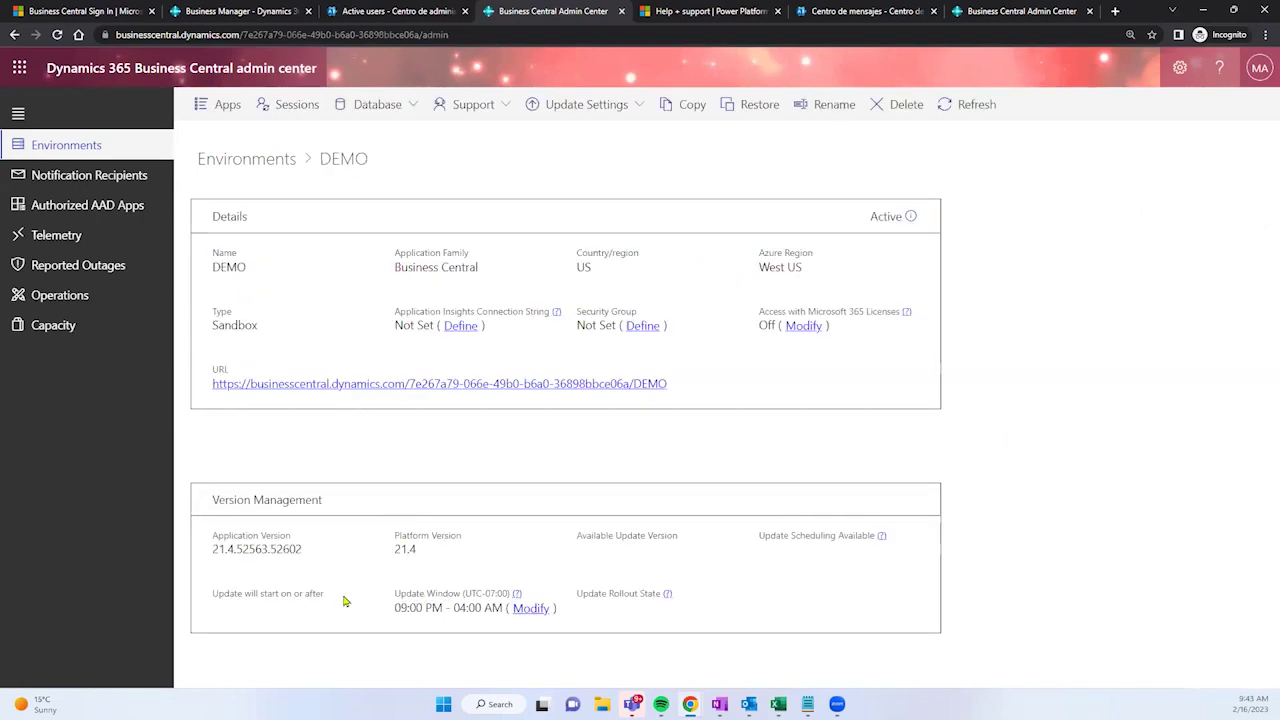
left_click_drag(221, 606, 330, 628)
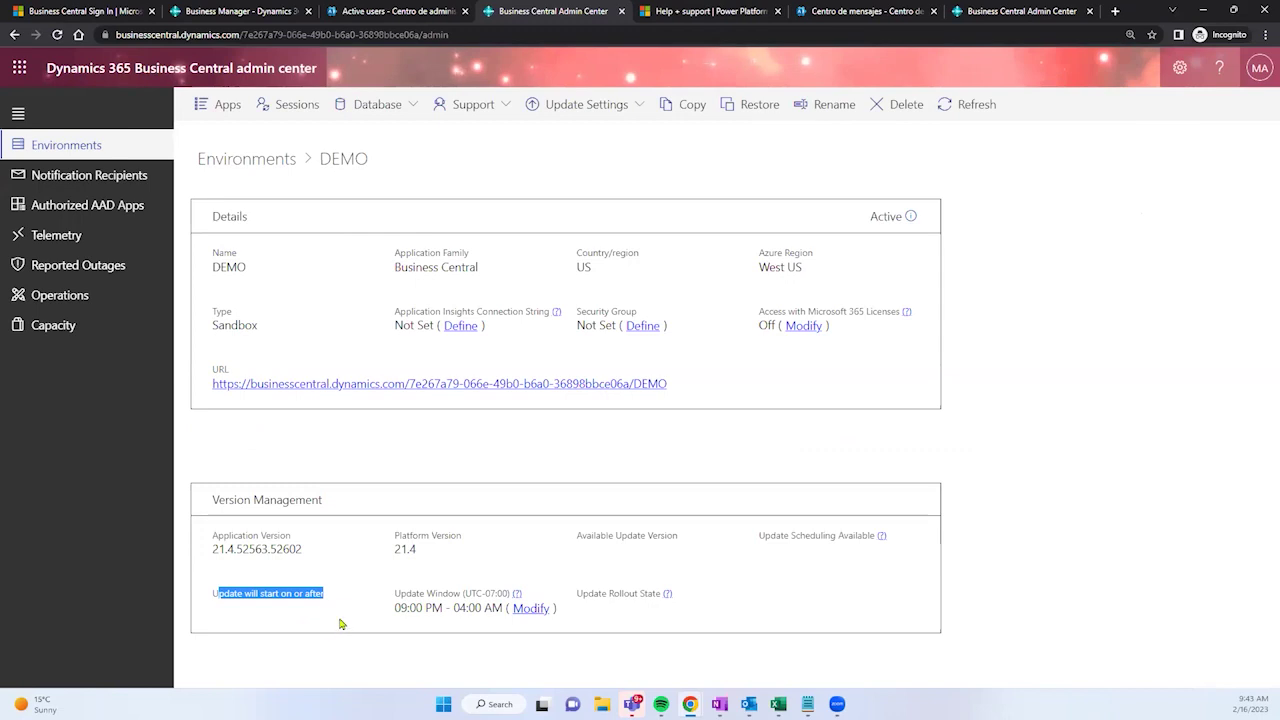
left_click(79, 153)
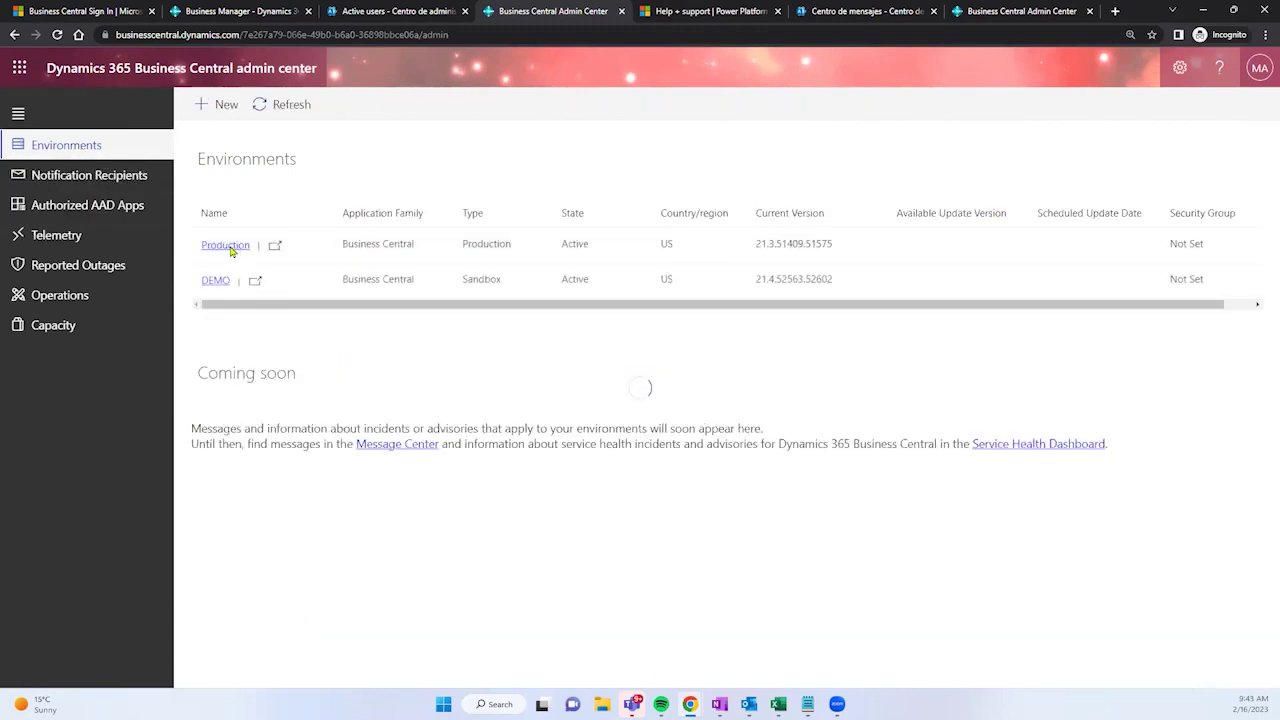
Step: Reopen Production's details and show its Update Settings scheduling options
left_click(226, 250)
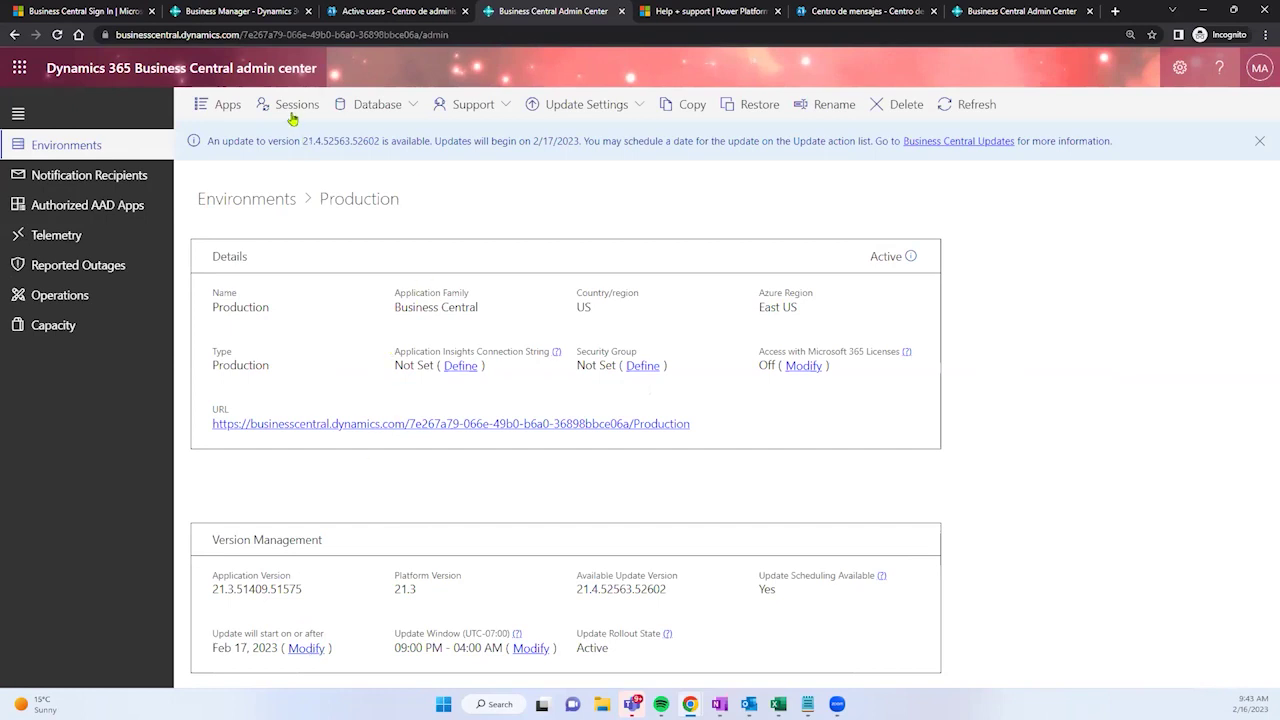
left_click(596, 104)
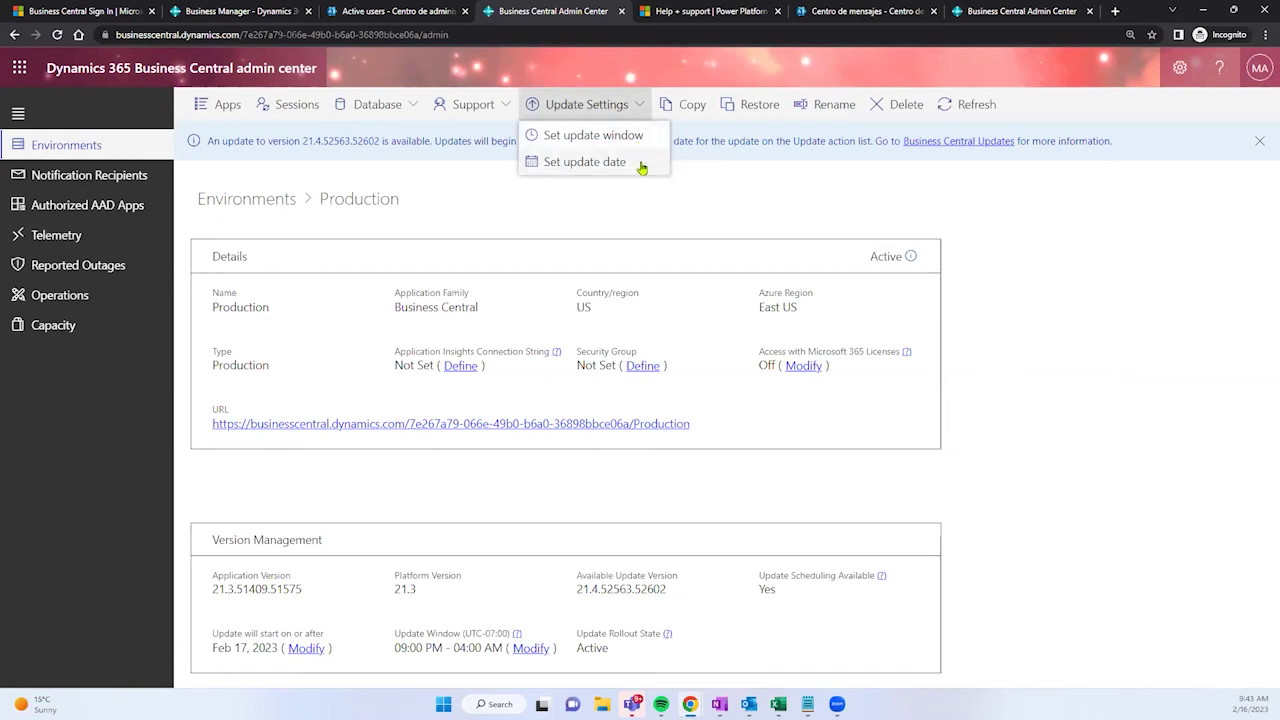
Step: Schedule Production's update for February 24, 2023 and close the scheduling panel
left_click(642, 167)
left_click(1008, 507)
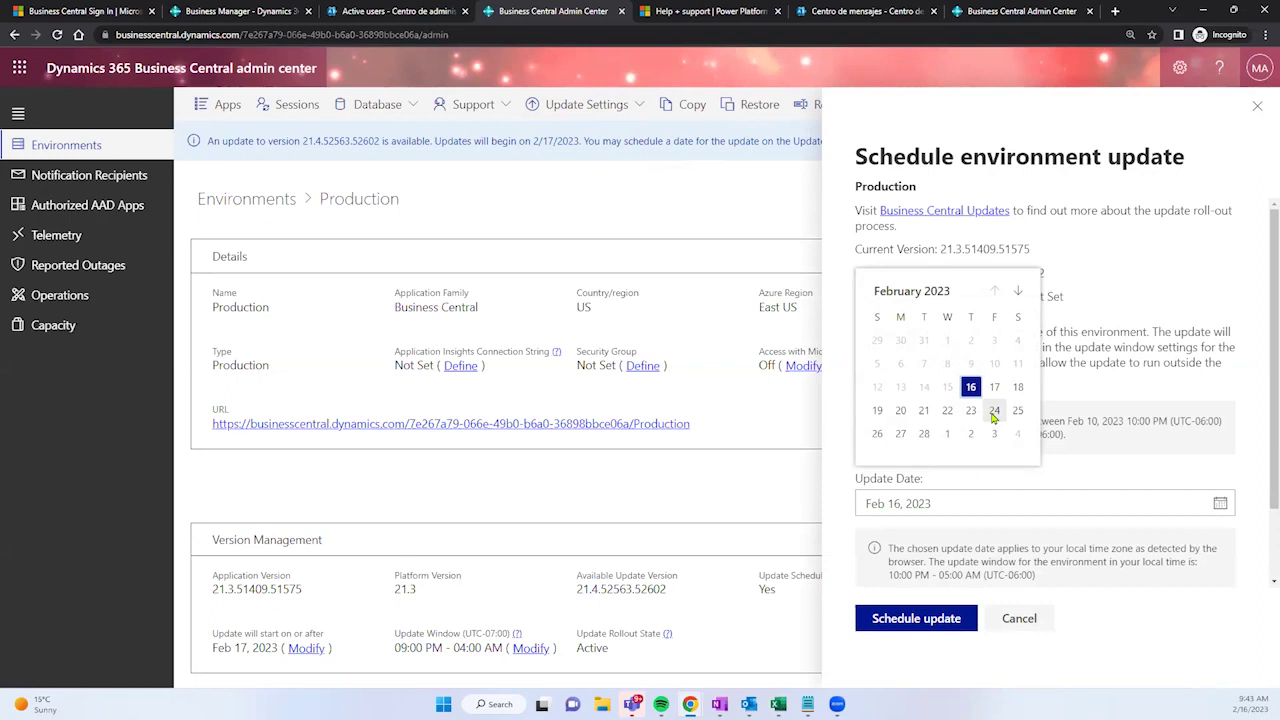
left_click(993, 414)
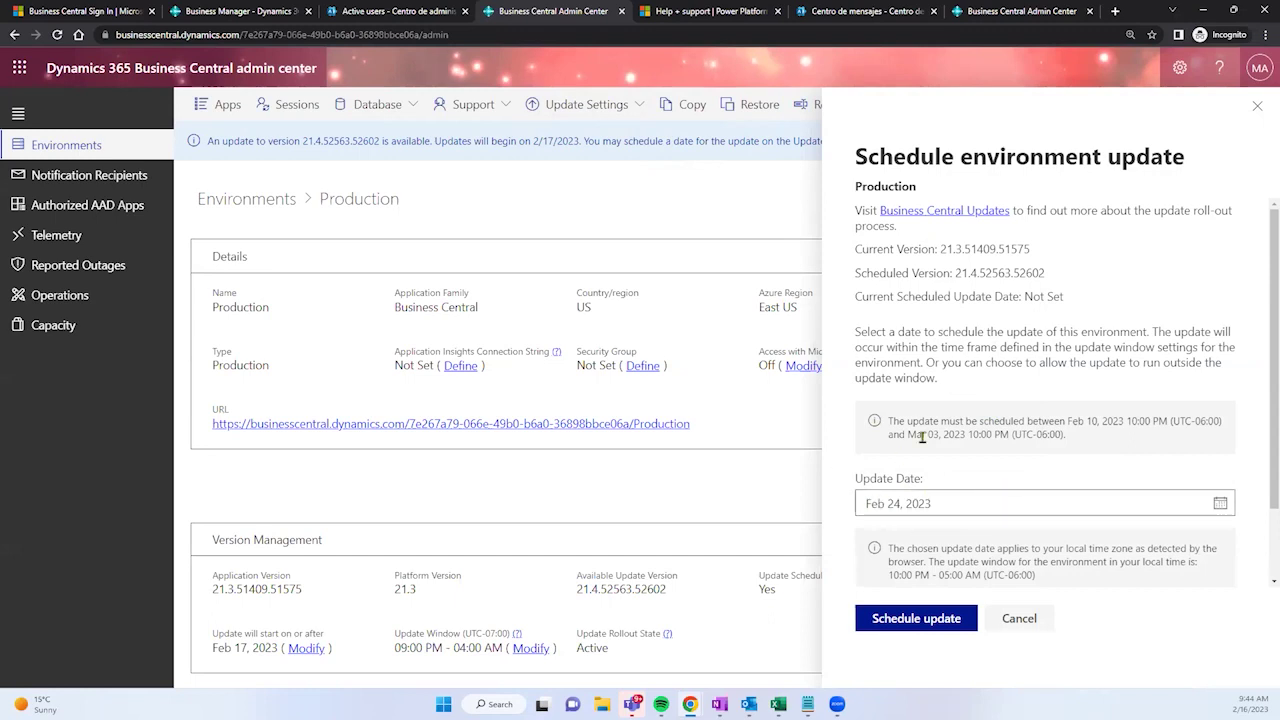
left_click(948, 622)
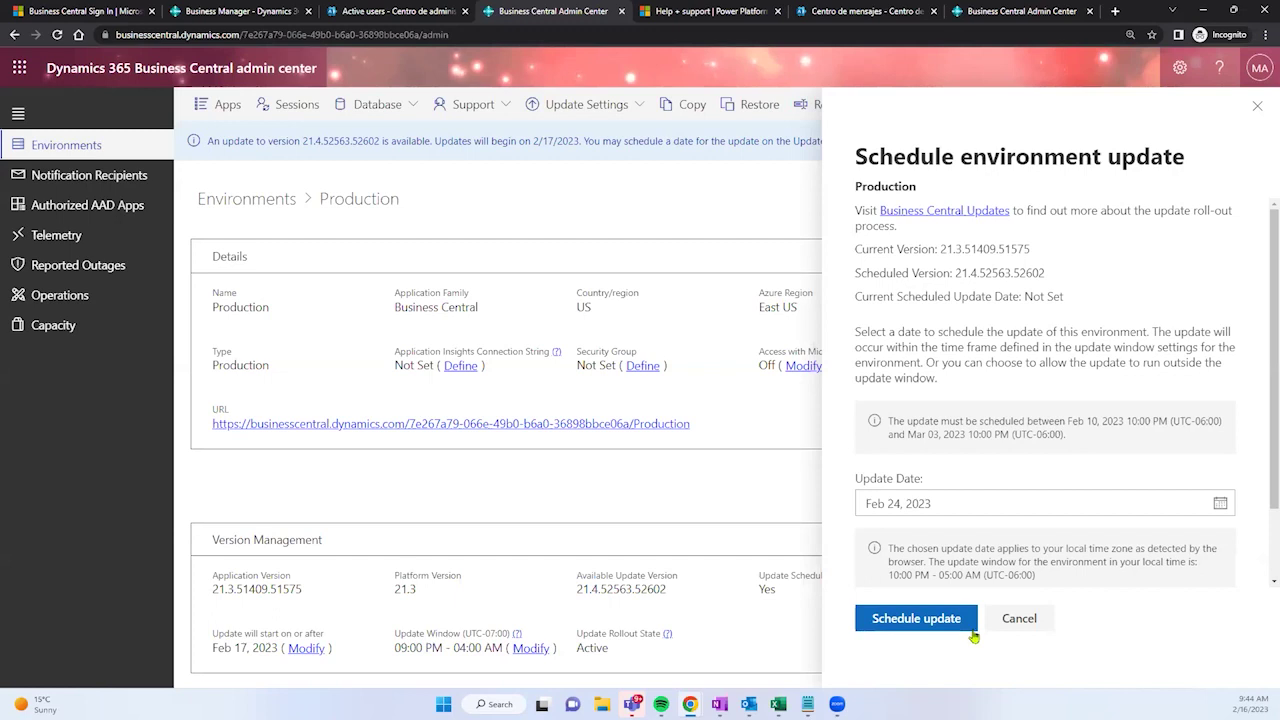
left_click(1257, 108)
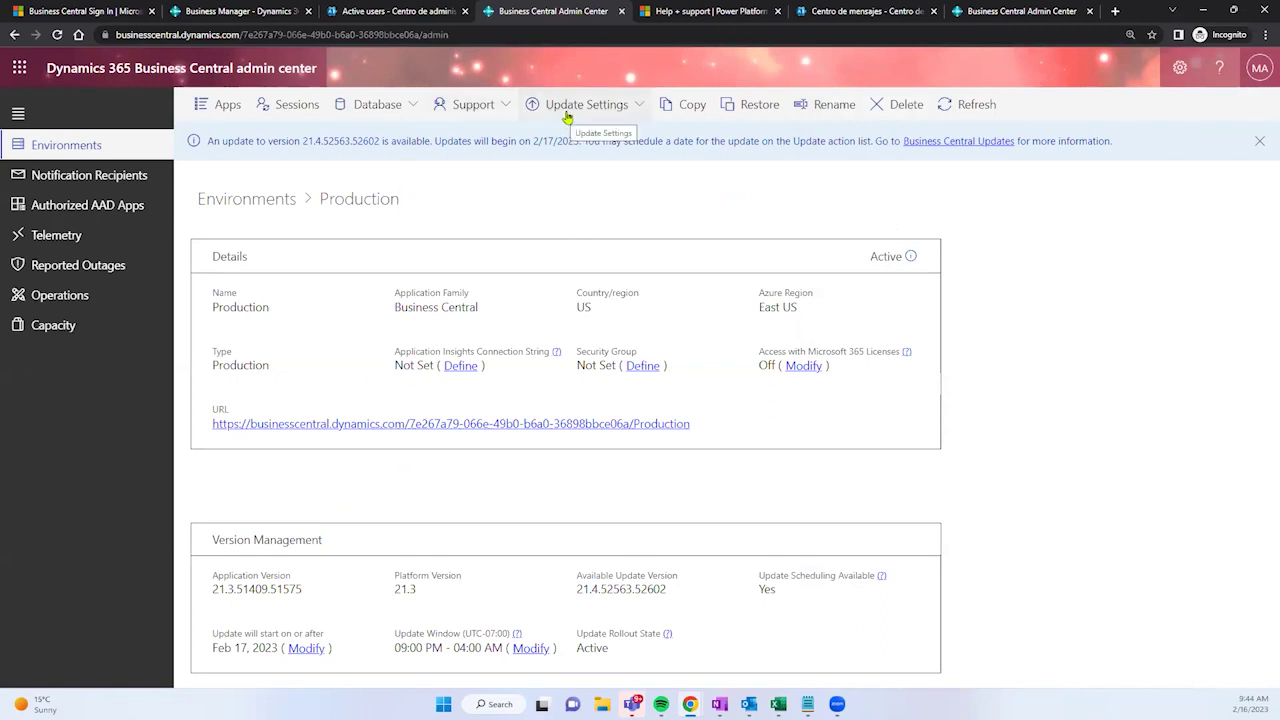
left_click(600, 105)
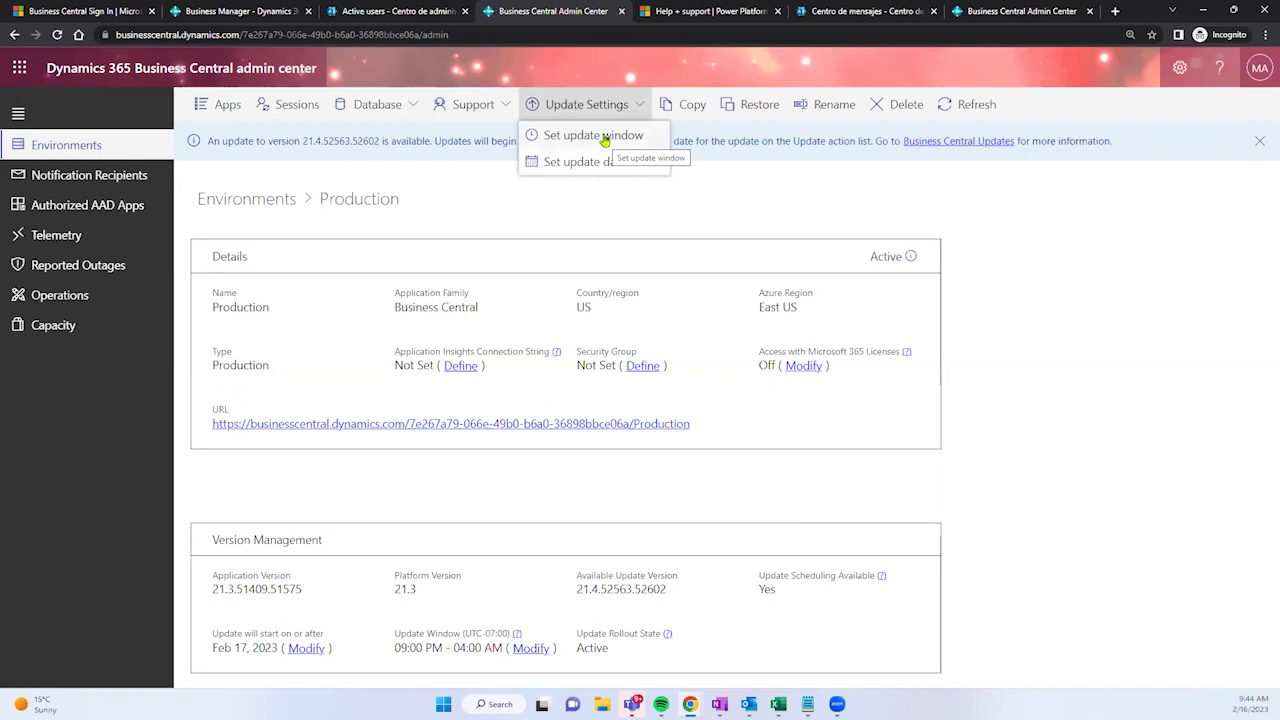
left_click(606, 135)
left_click(920, 430)
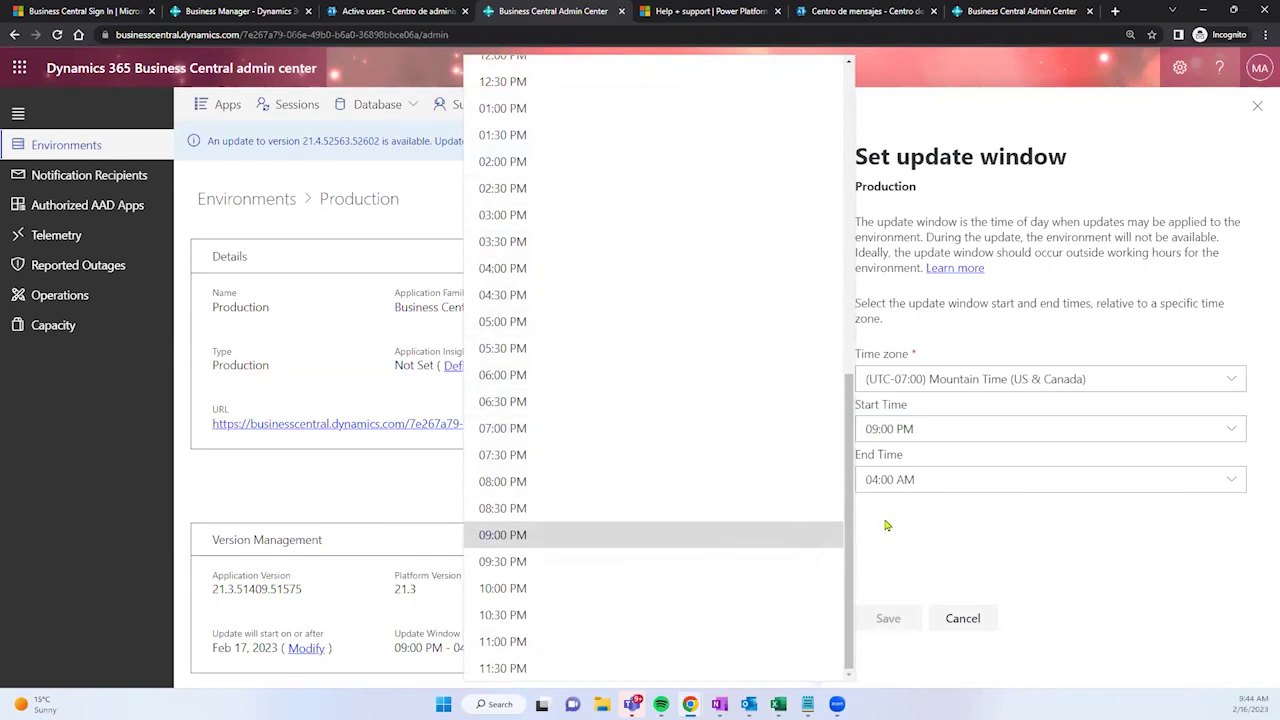
left_click(917, 540)
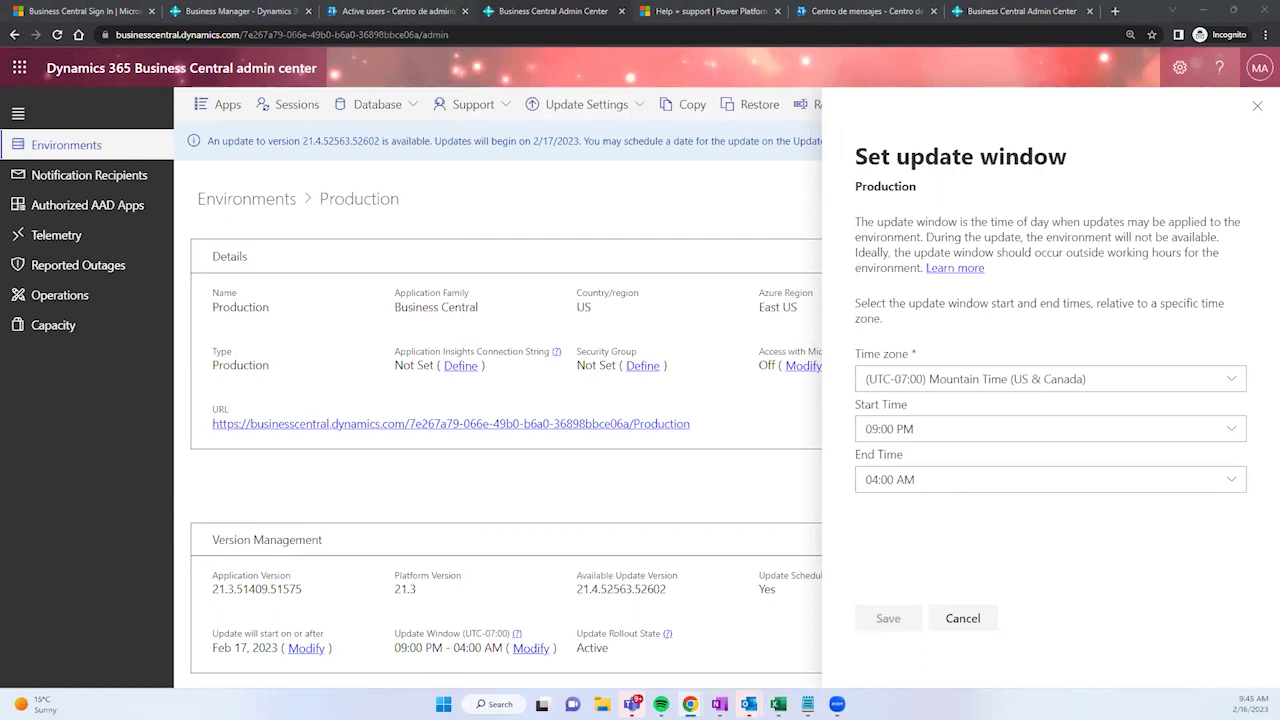
left_click_drag(233, 648, 281, 663)
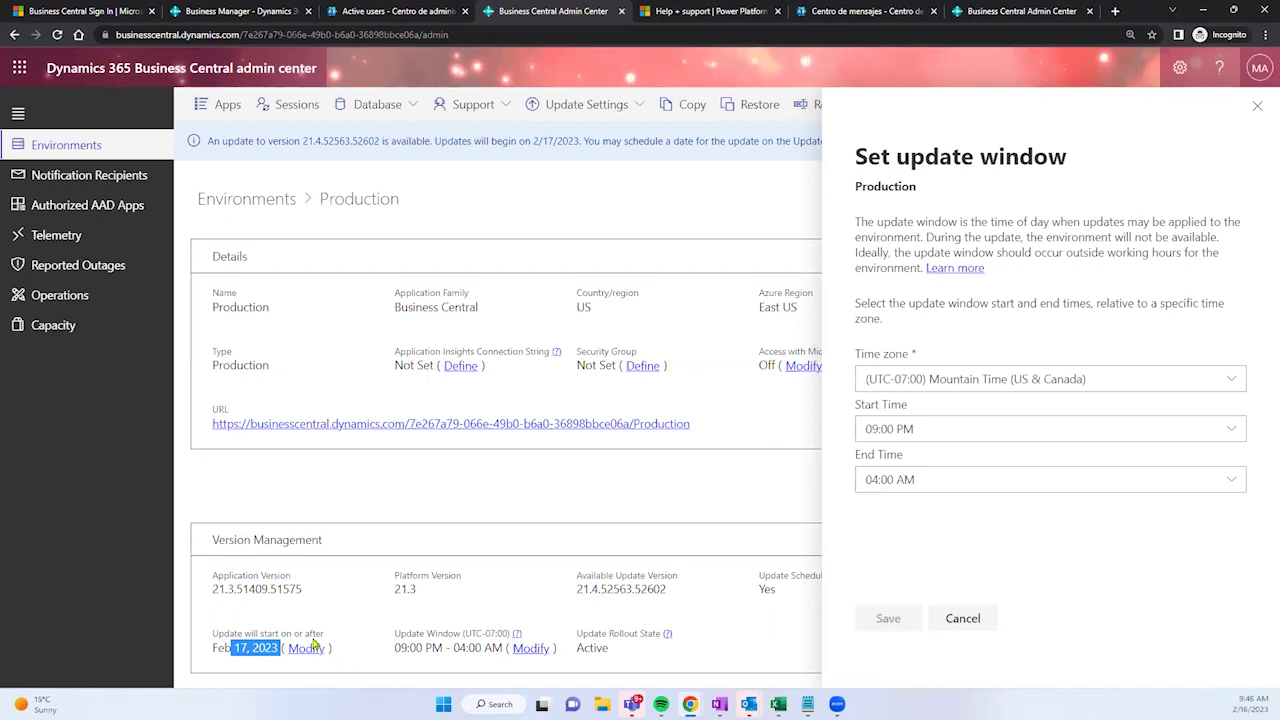
left_click(250, 651)
double_click(238, 650)
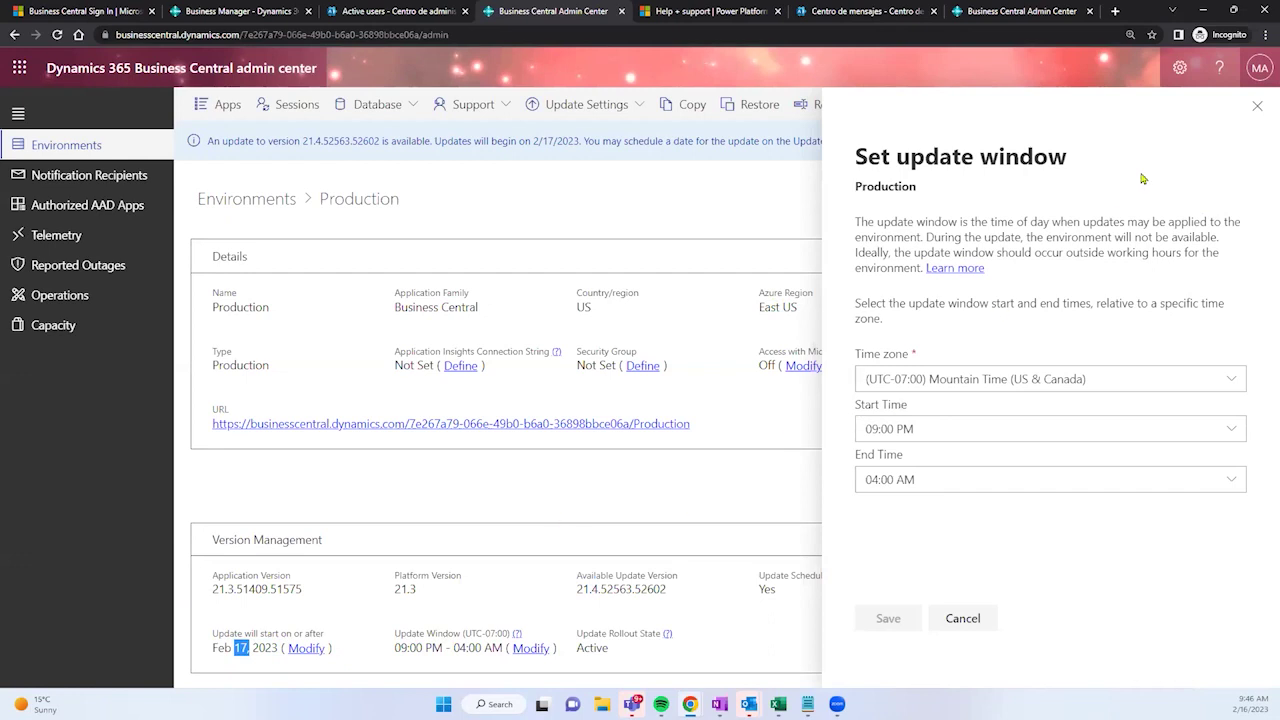
left_click(1257, 107)
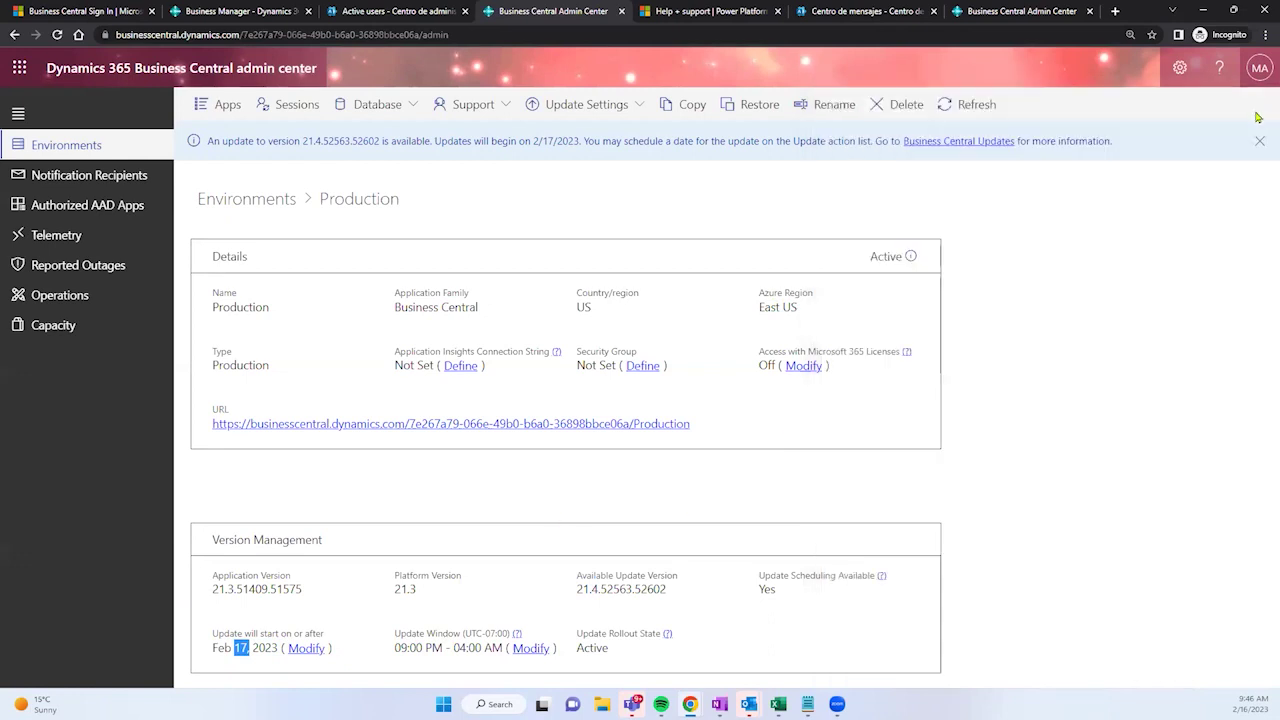
Step: Dismiss the update banner, review Production's apps including Barcode Generator, then return to Business Central home
left_click(1261, 143)
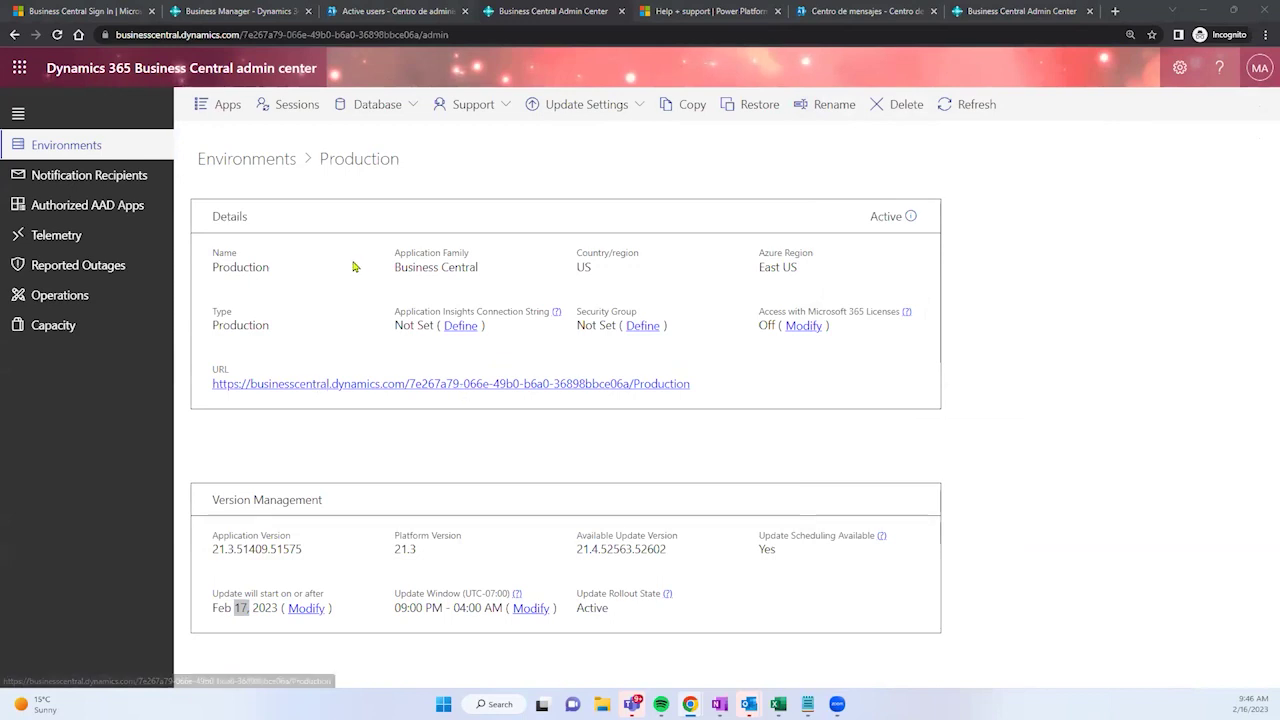
left_click(217, 107)
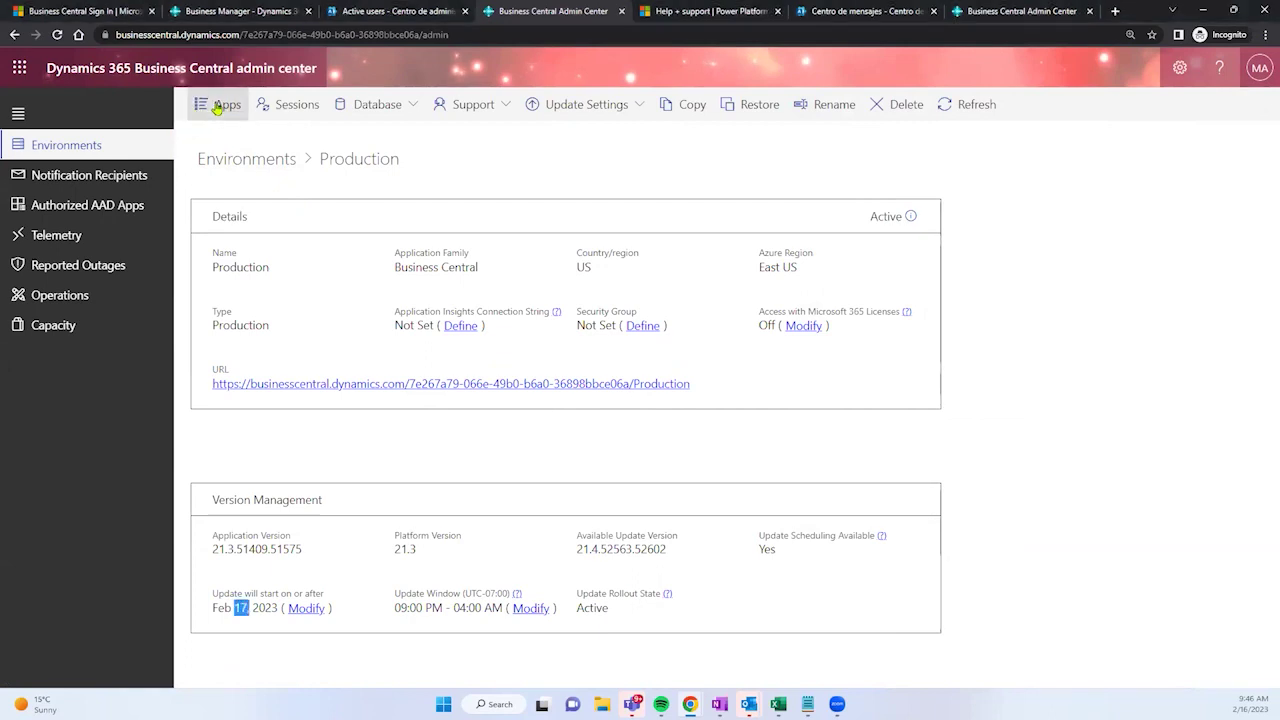
left_click(217, 107)
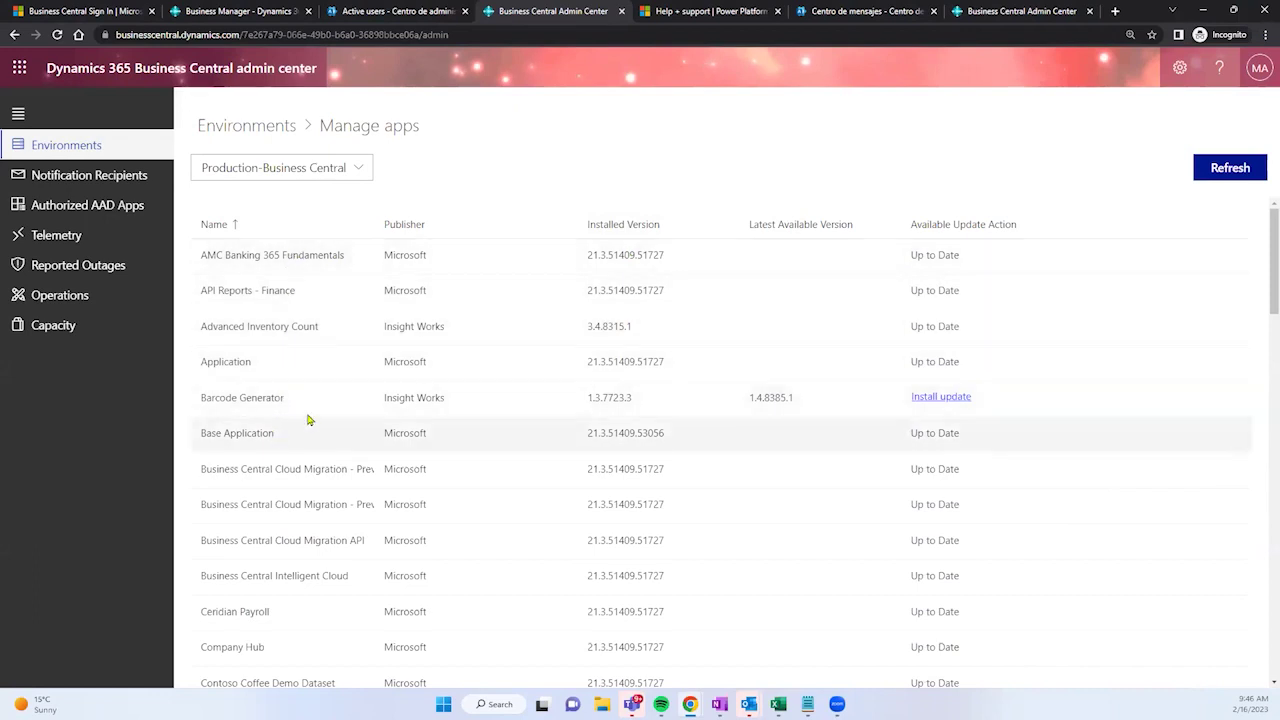
left_click_drag(286, 406, 198, 411)
key("ctrl+c")
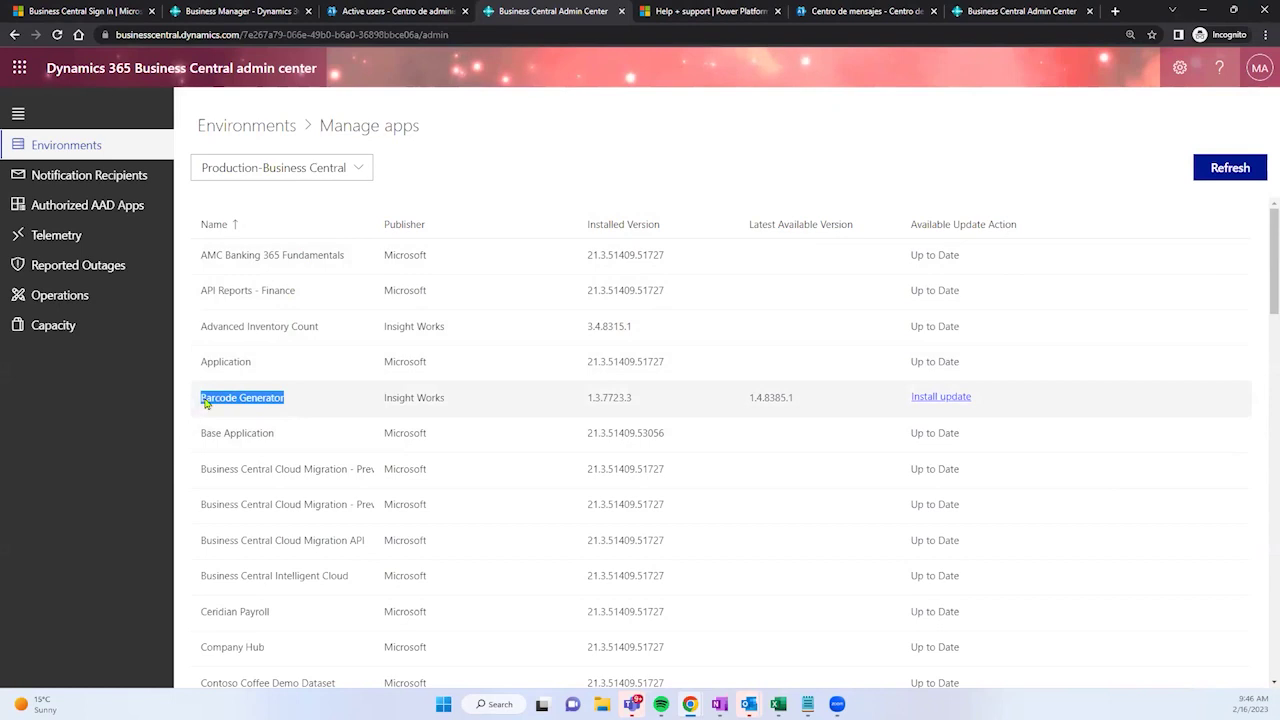
left_click(253, 9)
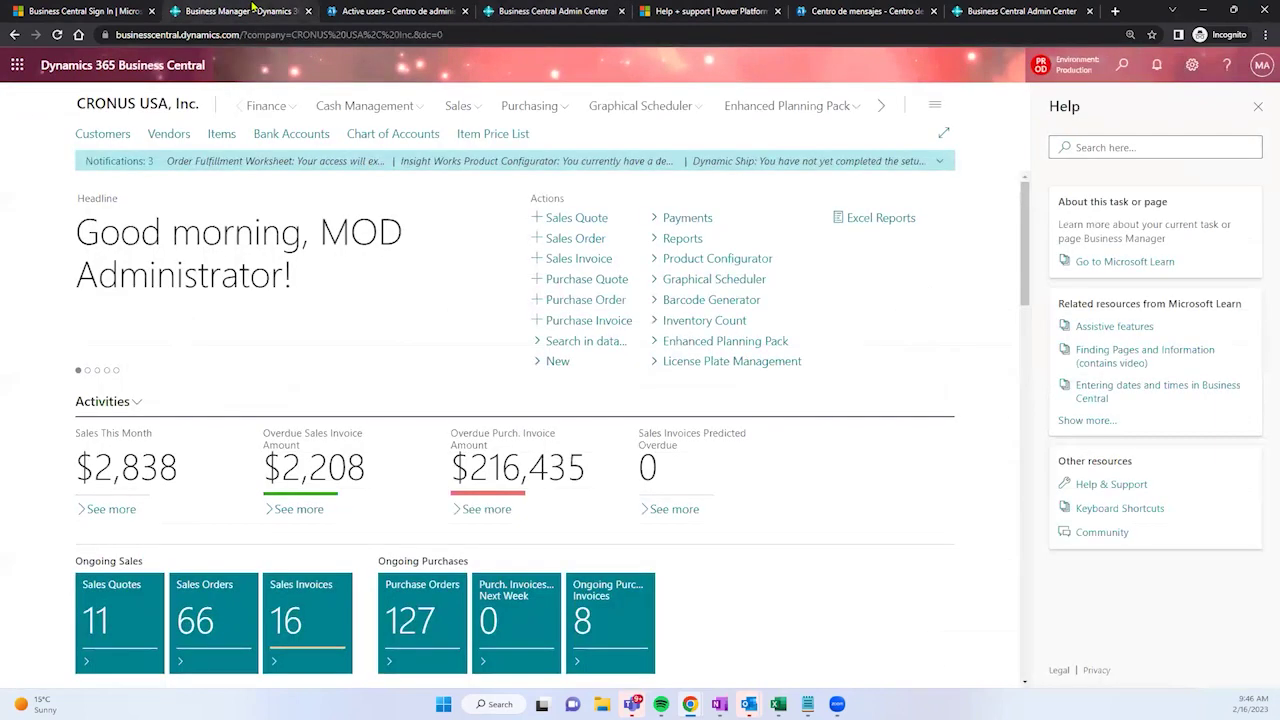
Step: Search for Barcode Generator without opening anything, then close the Help pane
left_click(1103, 77)
key("ctrl+v")
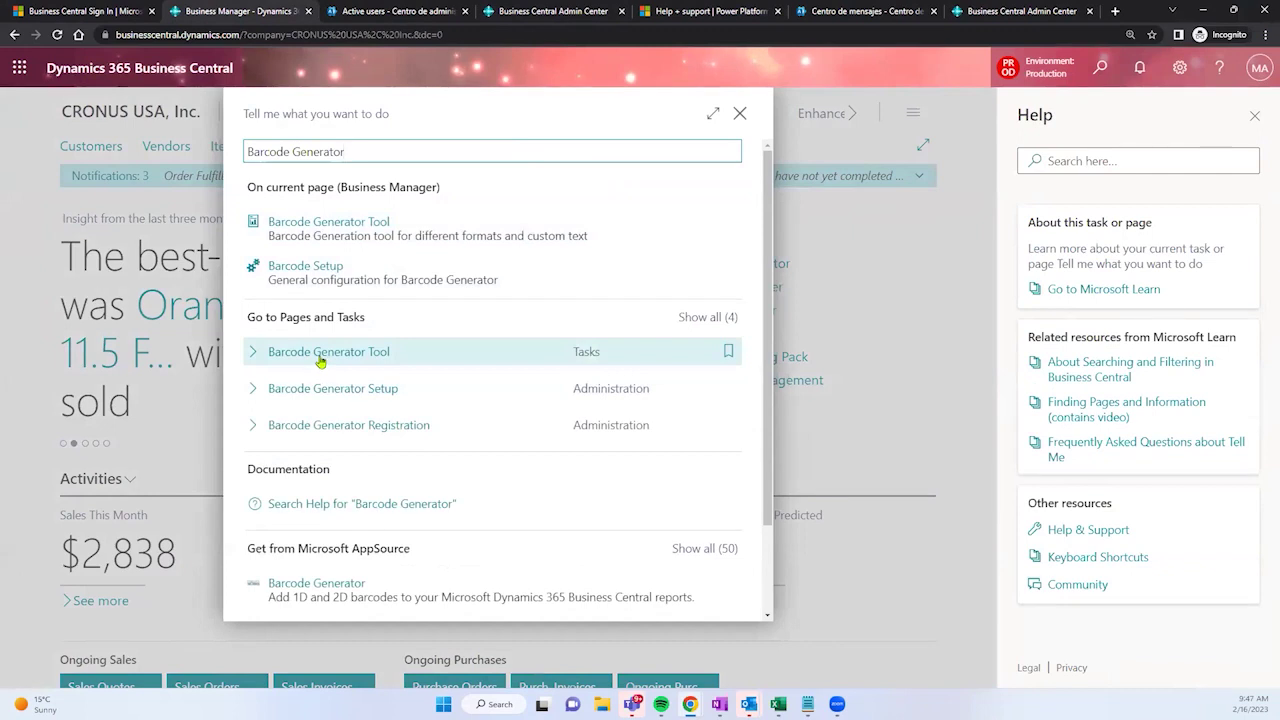
left_click(738, 114)
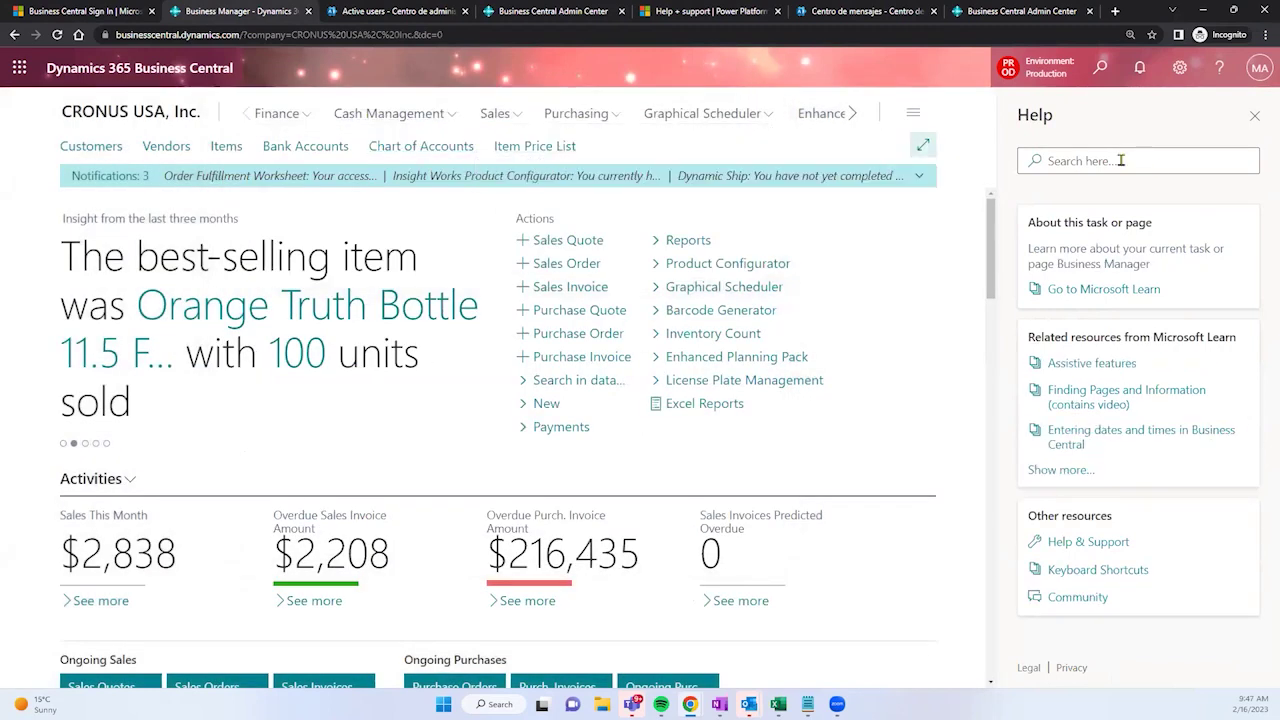
left_click(1255, 118)
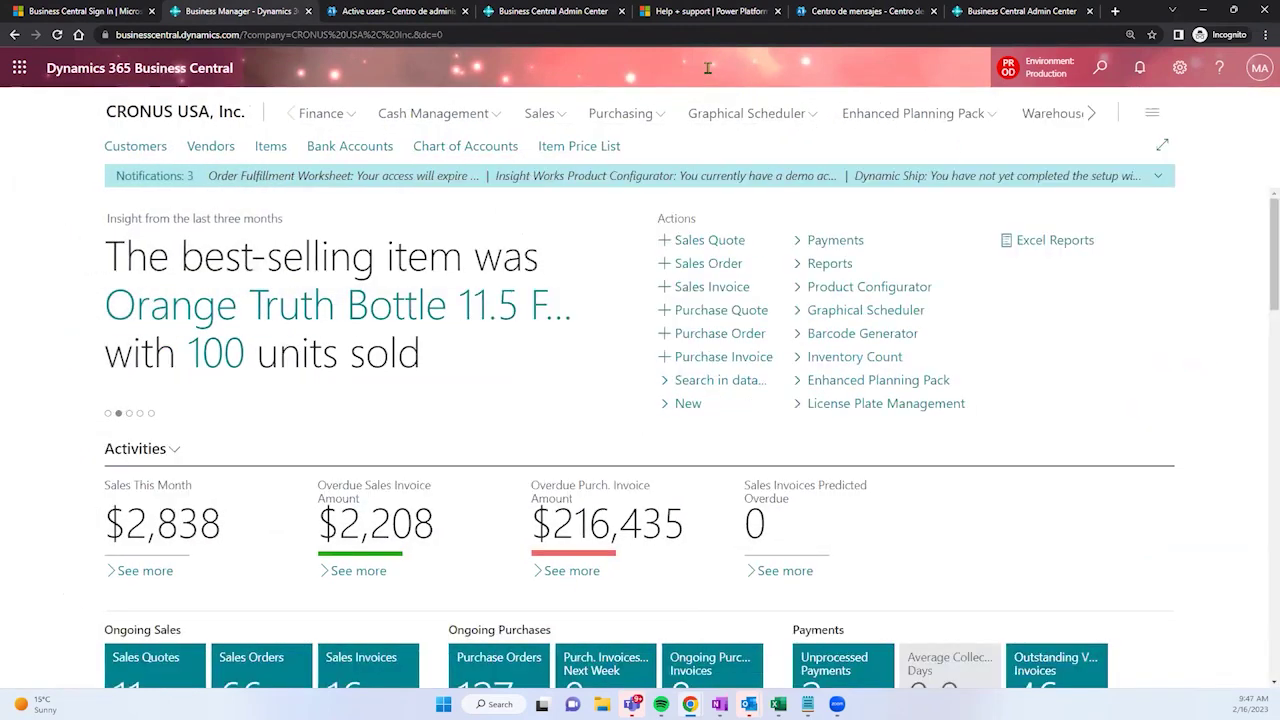
Step: Search for 'extensions' and open the Extension Management page
left_click(1097, 81)
type("extes")
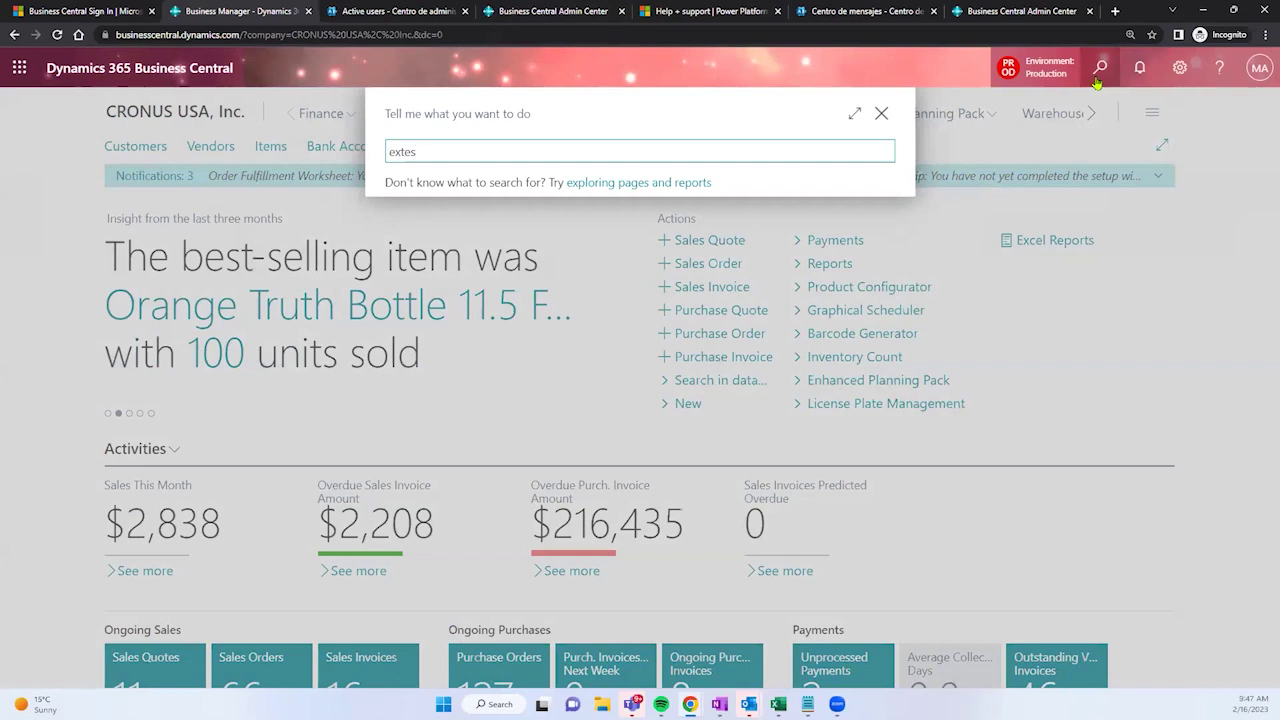
key("BackSpace")
type("nsions")
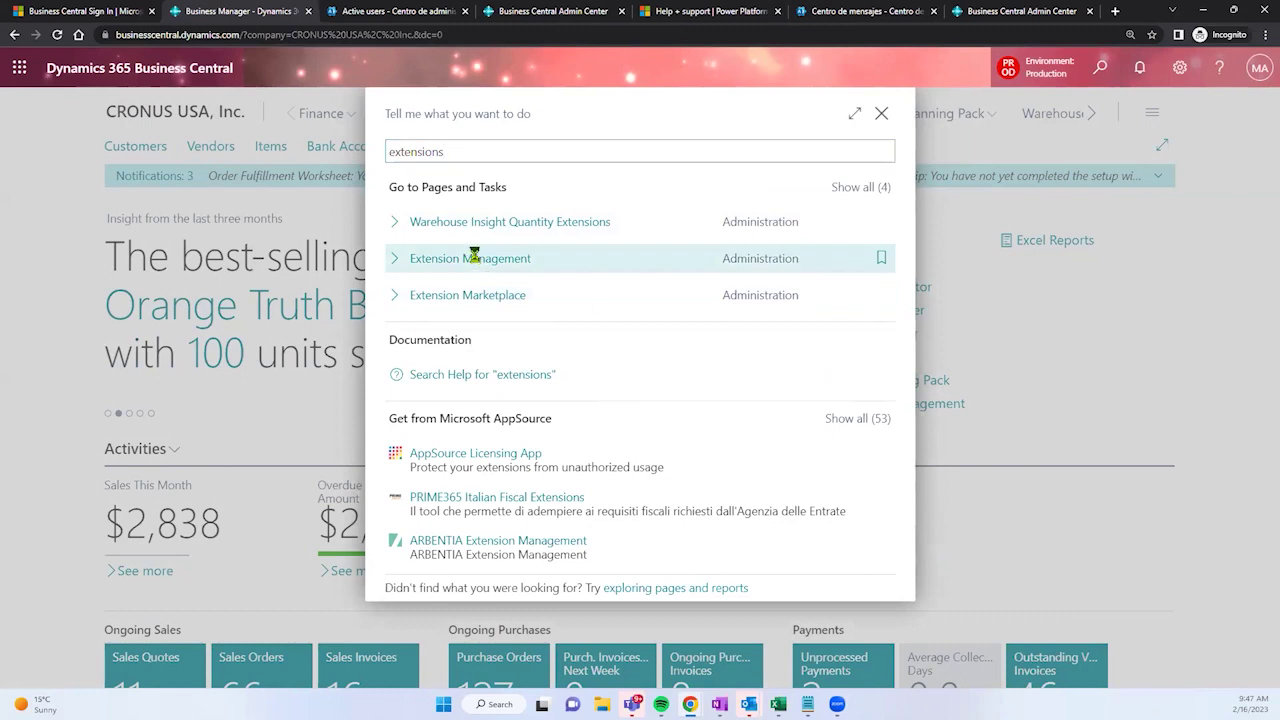
left_click(473, 260)
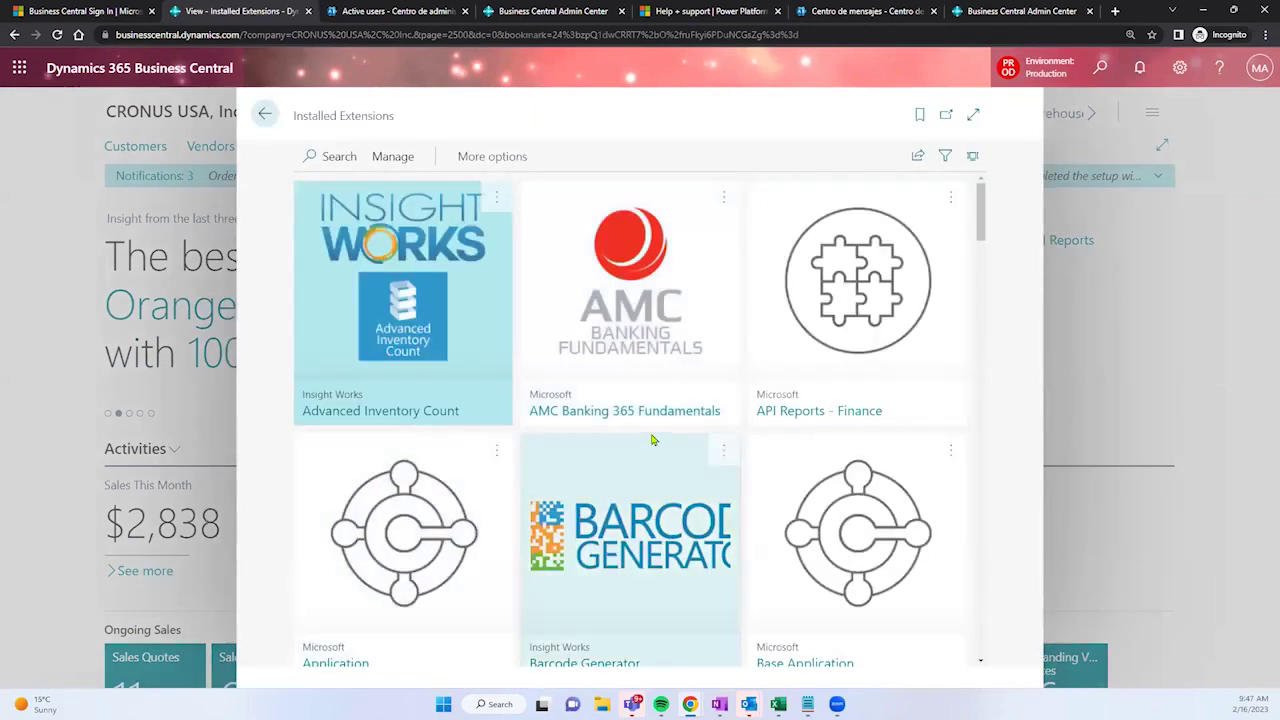
Step: Scroll the Installed Extensions tiles down to Barcode Generator from Insight Works
scroll(583, 422, "down", 1)
scroll(583, 422, "down", 1)
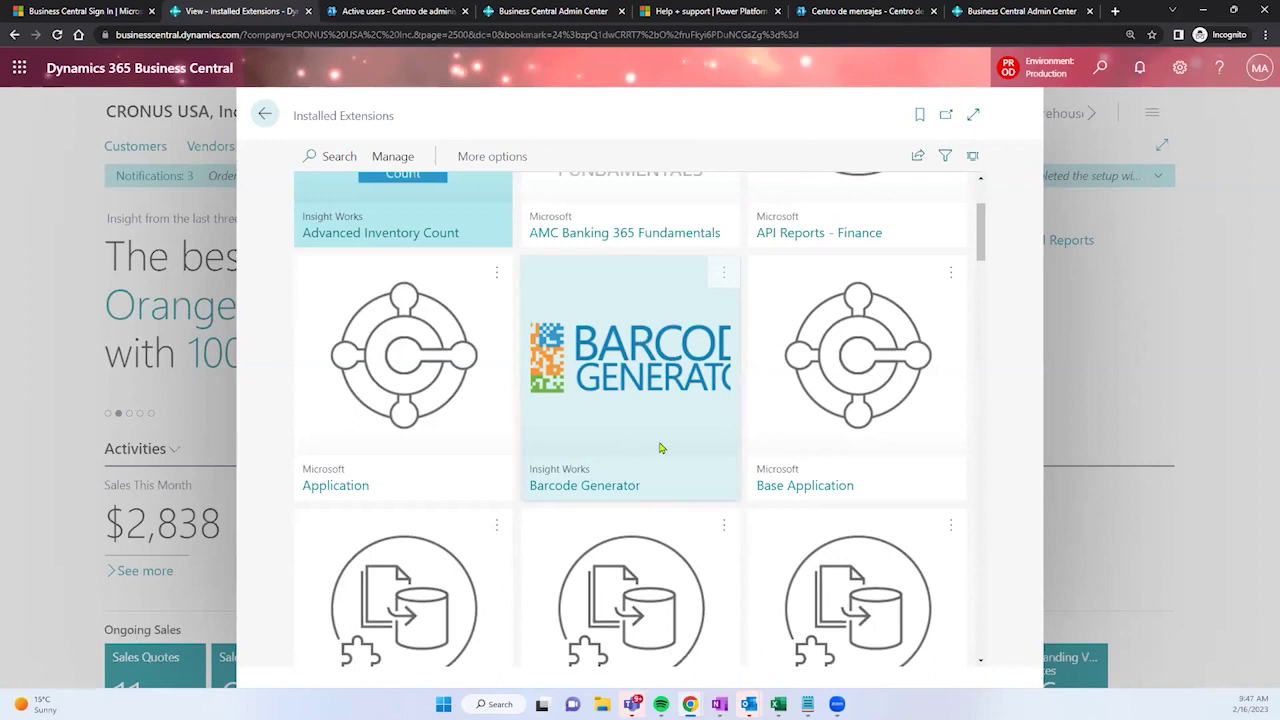
Step: In Manage apps, compare Barcode Generator's installed 1.3.7723.3 with available 1.4.8385.1 from Insight Works
left_click(696, 9)
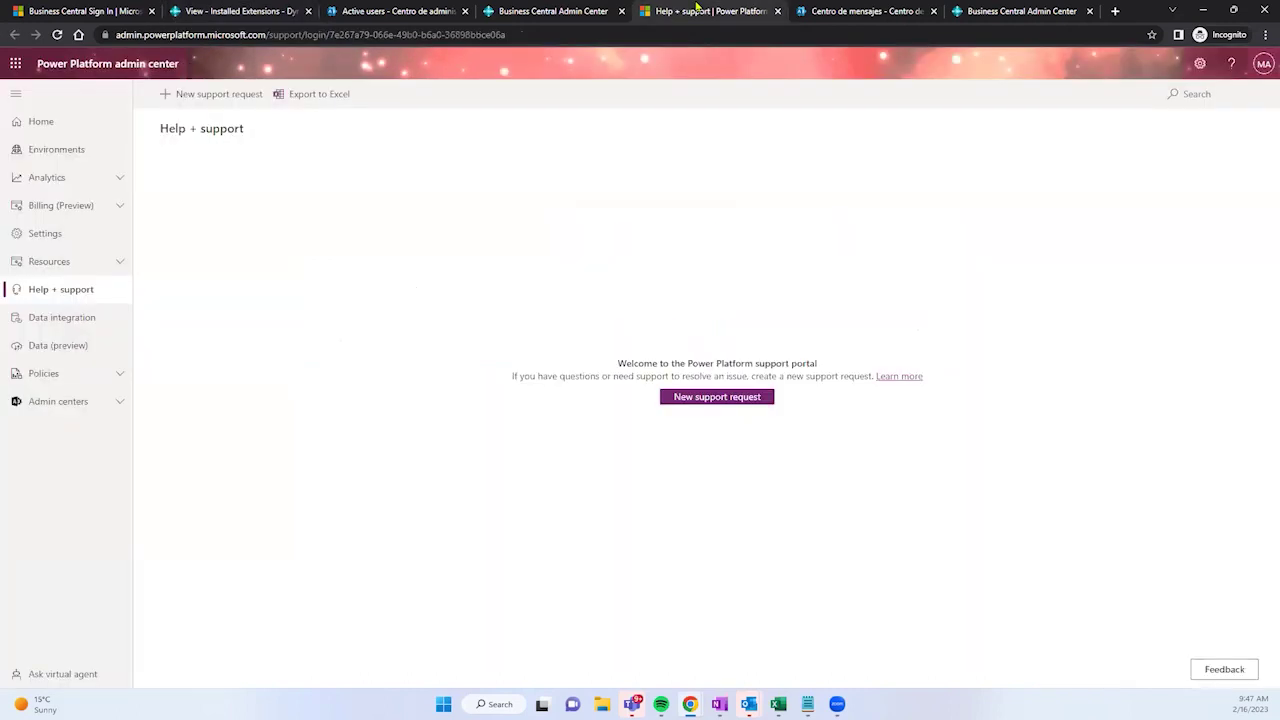
left_click(568, 9)
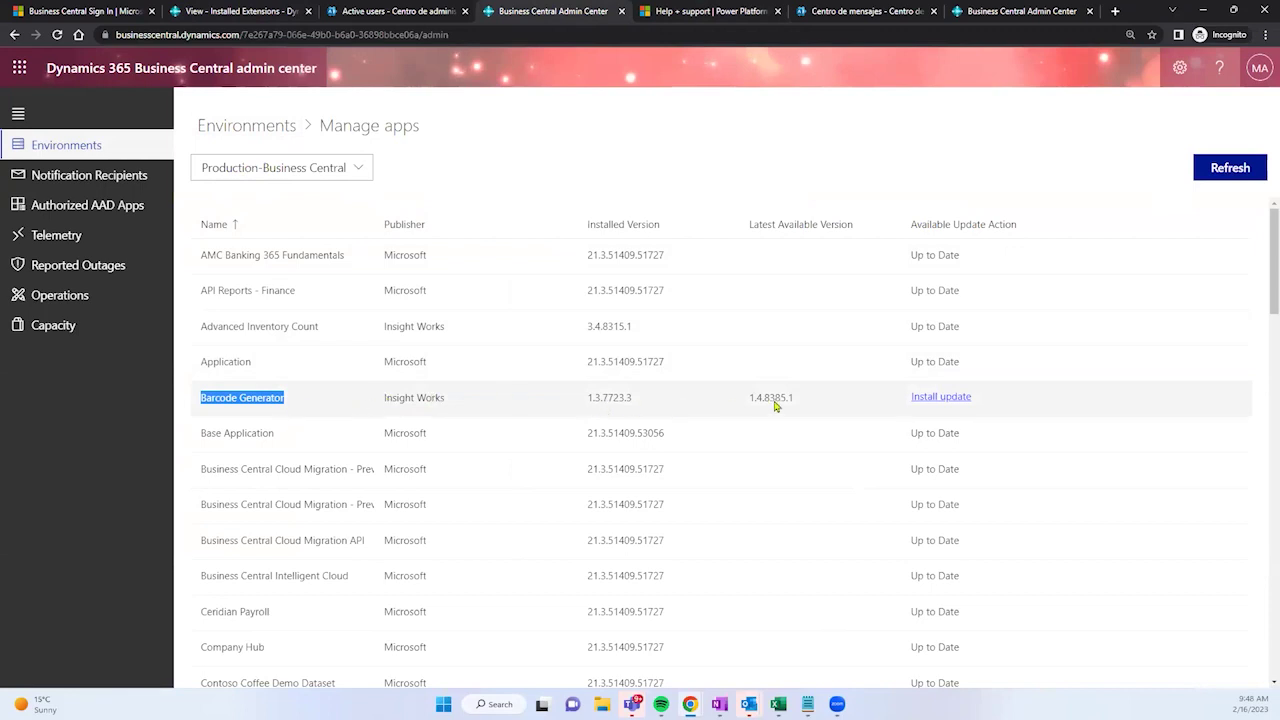
left_click_drag(750, 403, 797, 404)
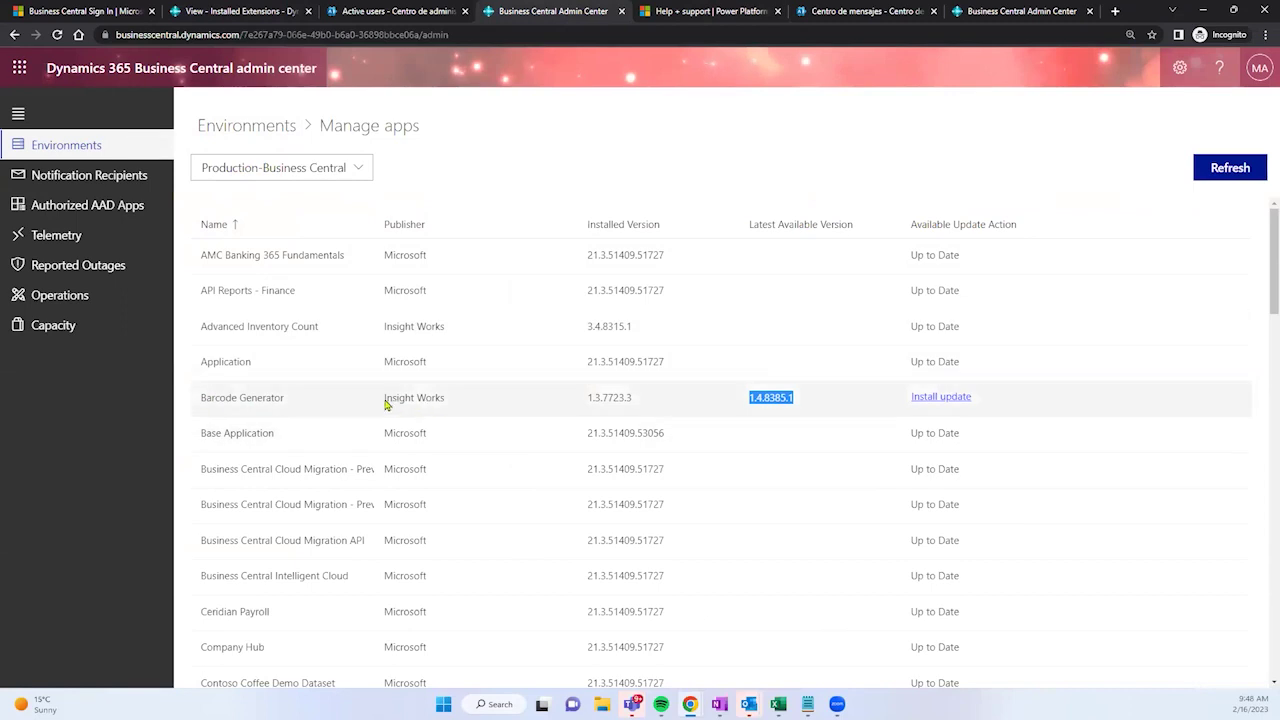
left_click_drag(386, 403, 446, 409)
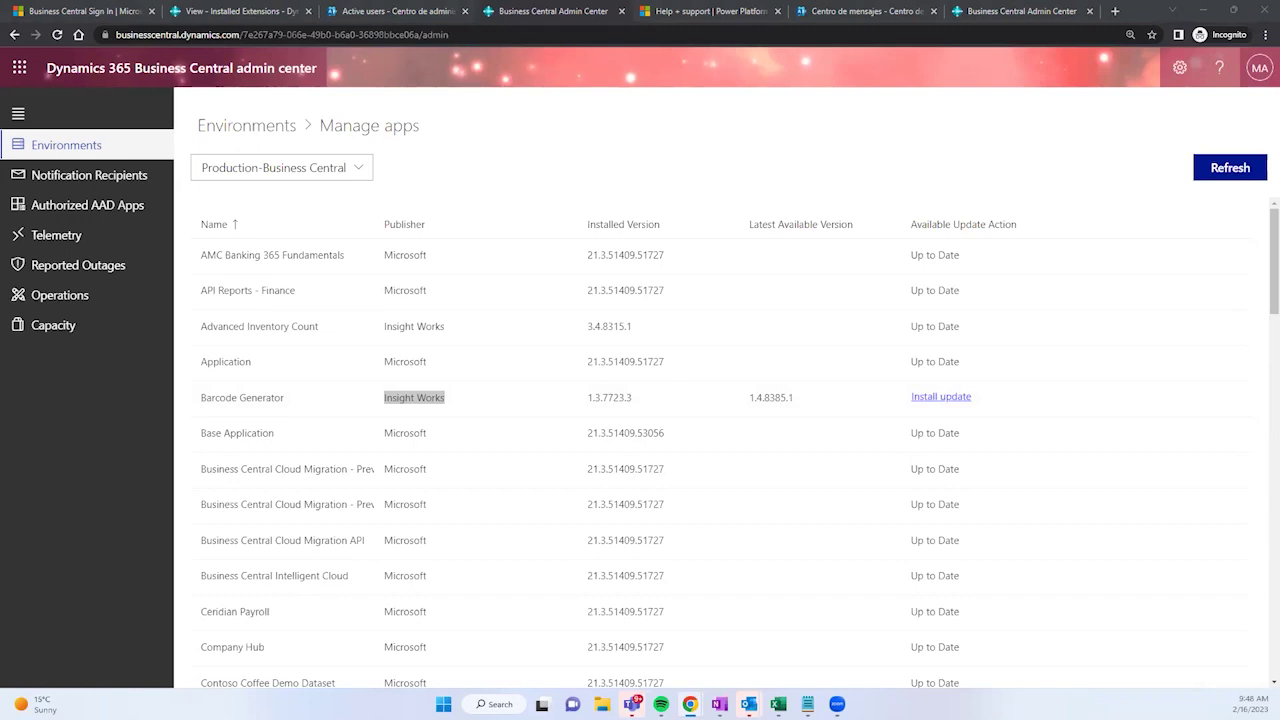
Step: Try updating Barcode Generator to 1.4.8385.1, refresh the expired session, and reopen Production's apps
left_click(929, 399)
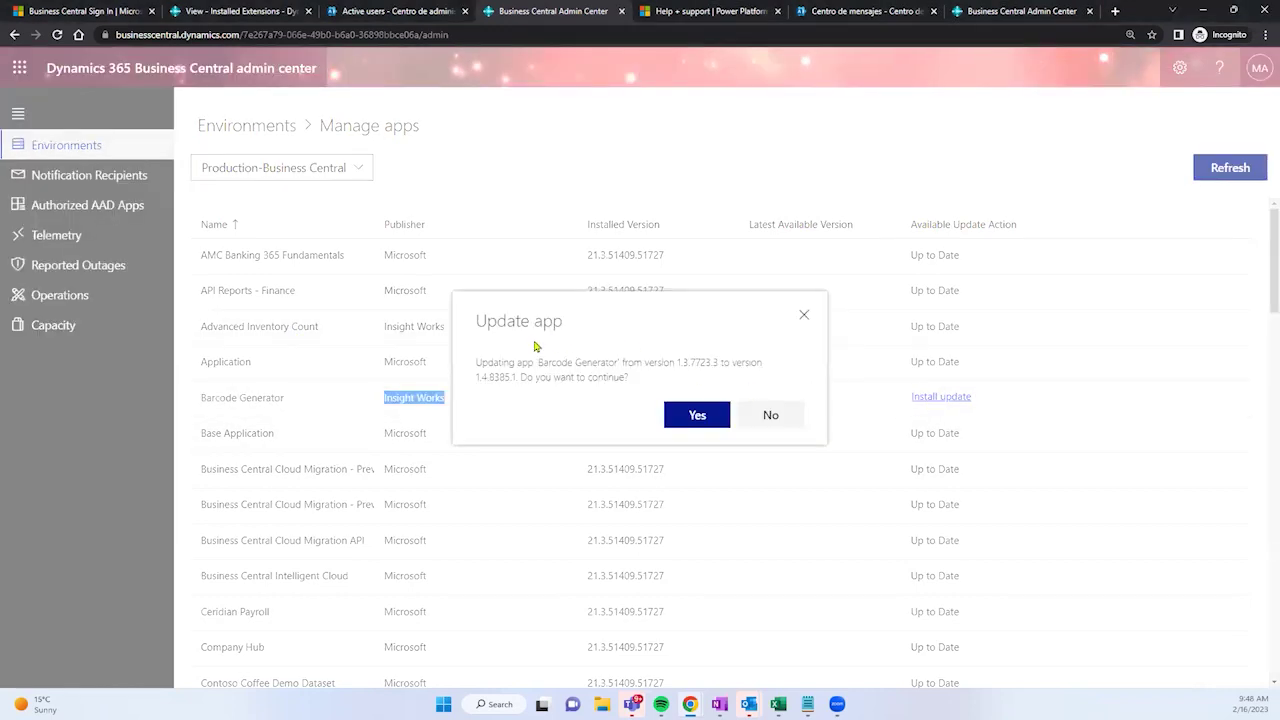
left_click(697, 417)
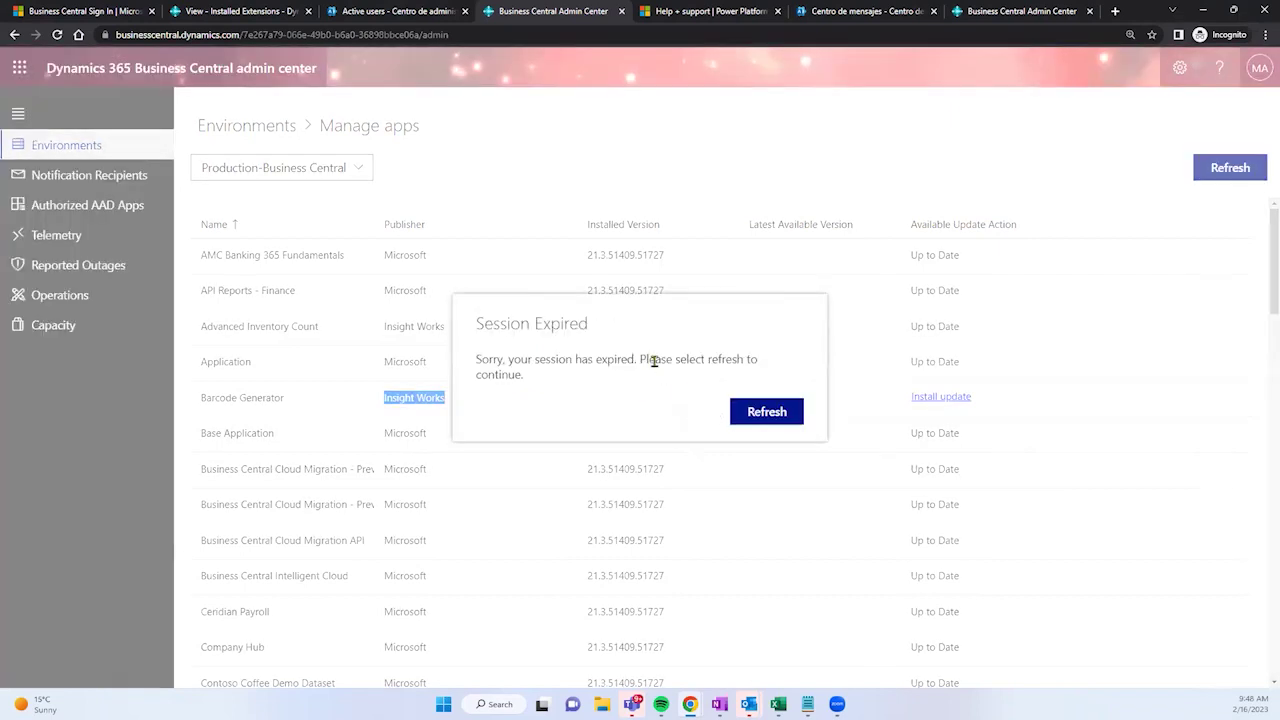
left_click(757, 413)
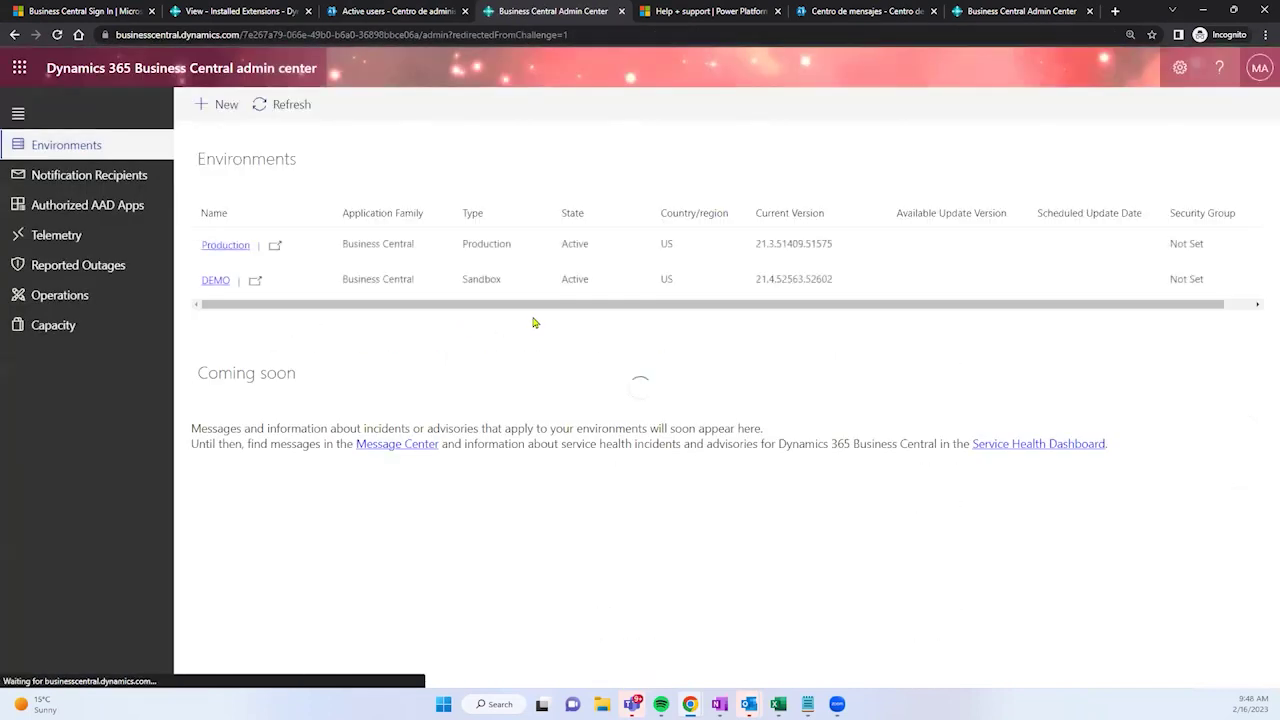
left_click(228, 246)
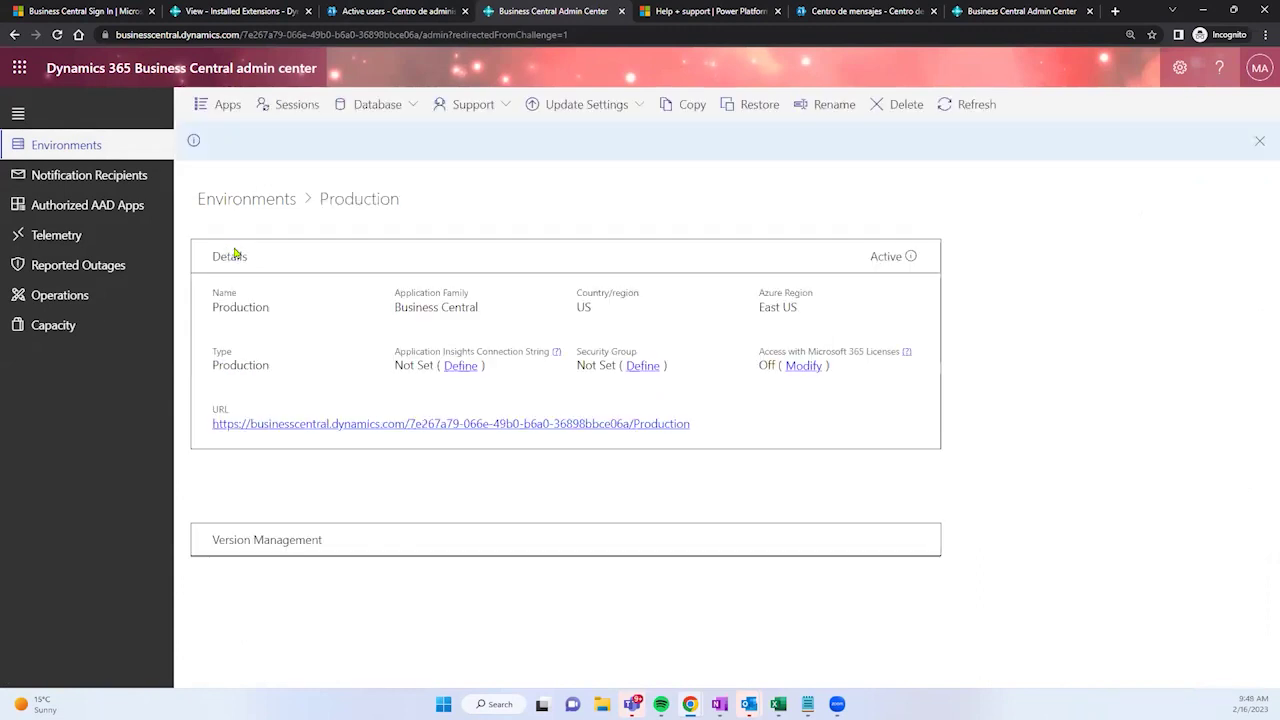
left_click(224, 104)
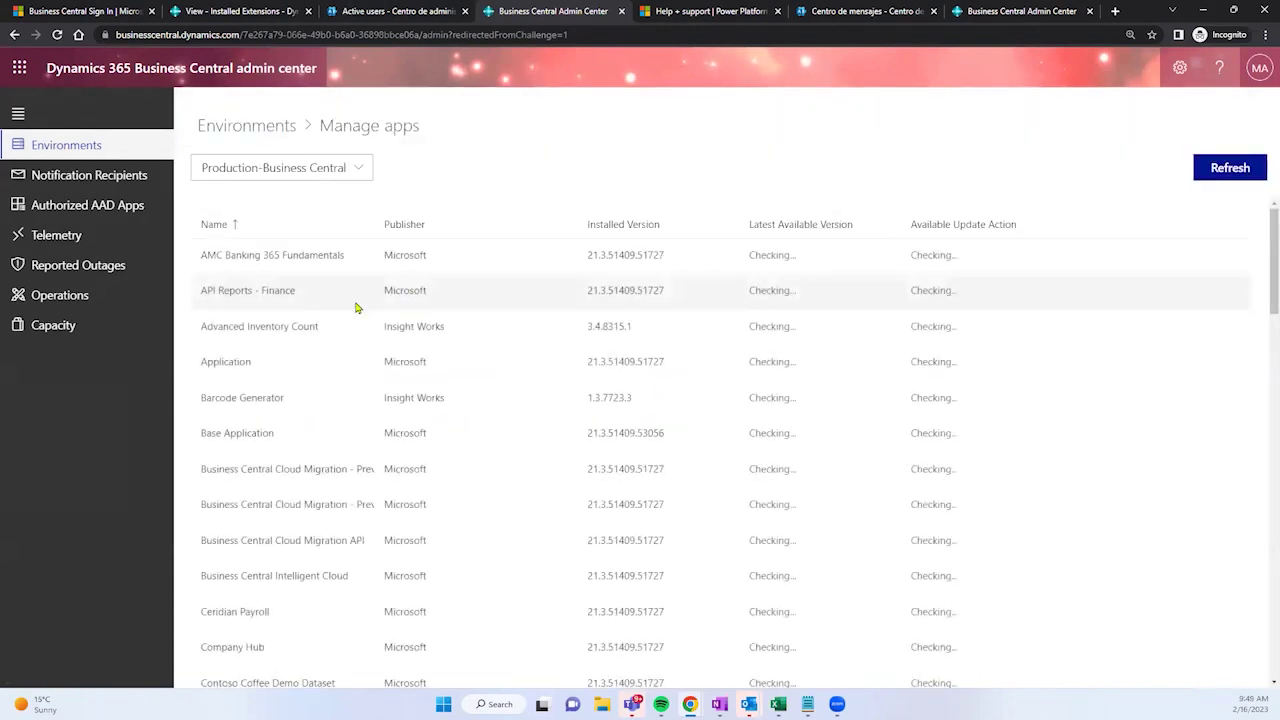
Step: Scroll Production's app list, widen the Installed Version column, then return to the Environments list
scroll(945, 380, "down", 2)
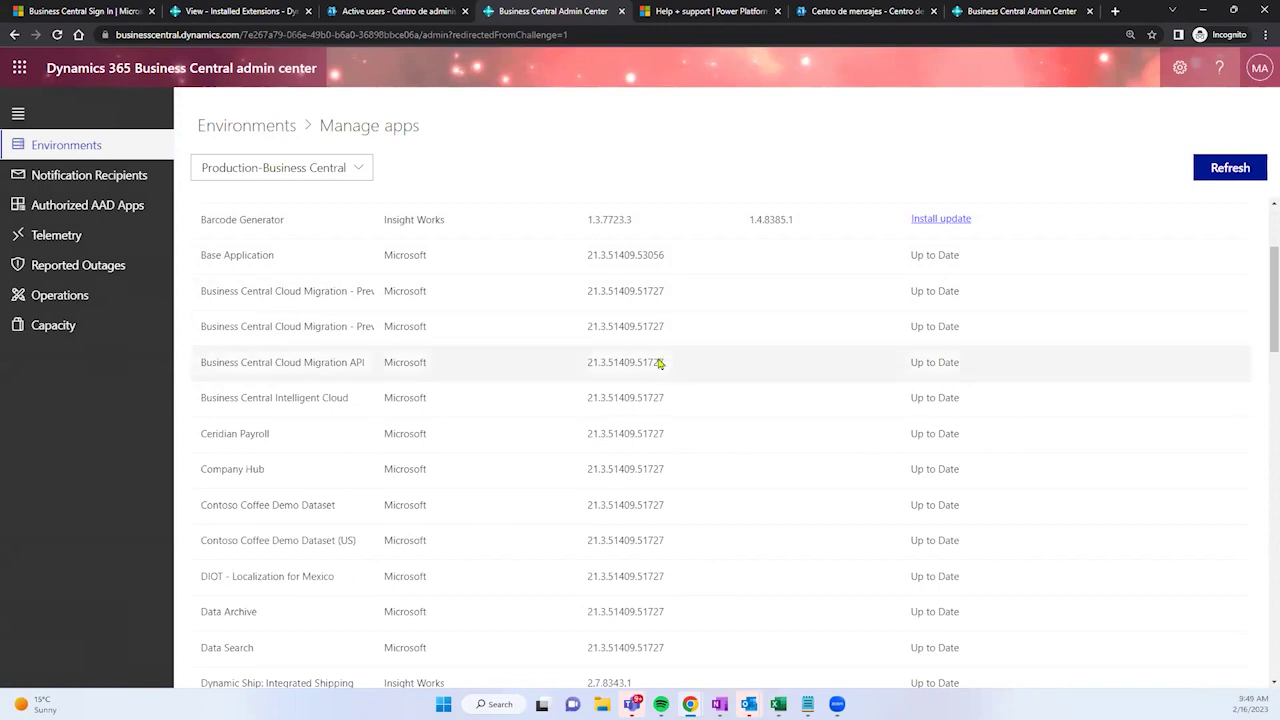
scroll(700, 315, "up", 3)
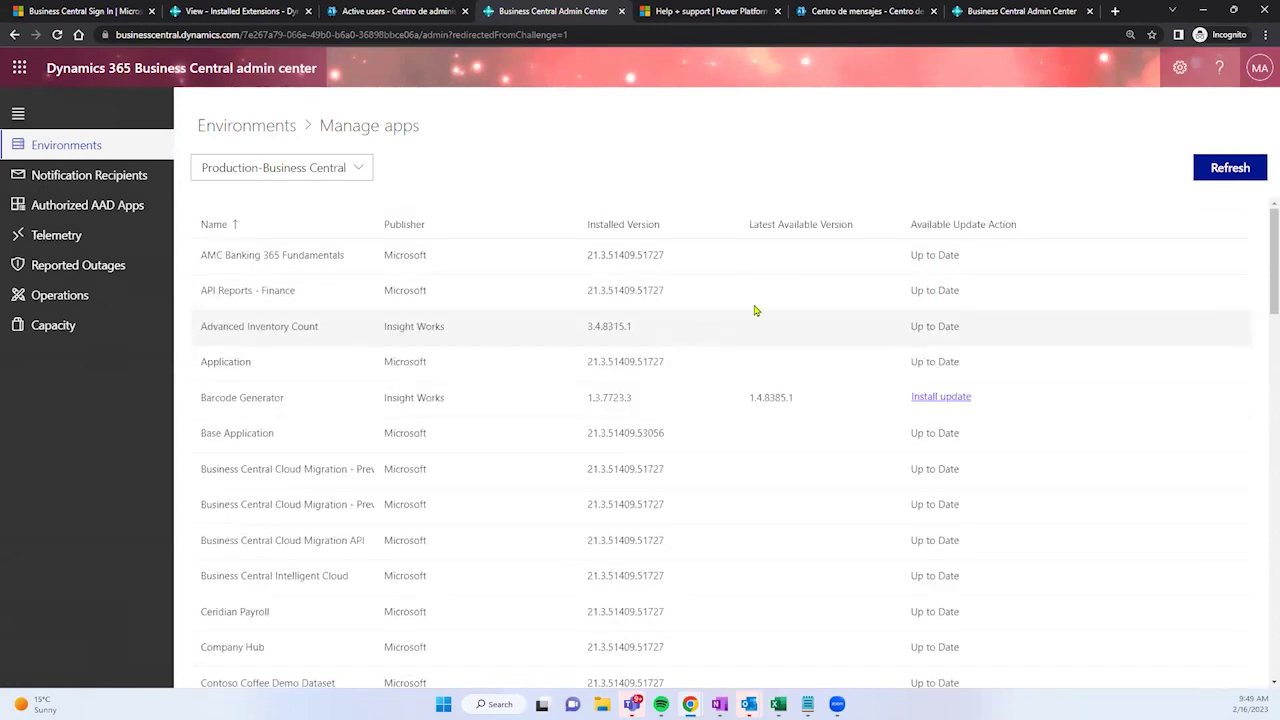
mouse_move(737, 223)
left_mouse_down()
mouse_move(822, 224)
mouse_move(733, 223)
left_mouse_up()
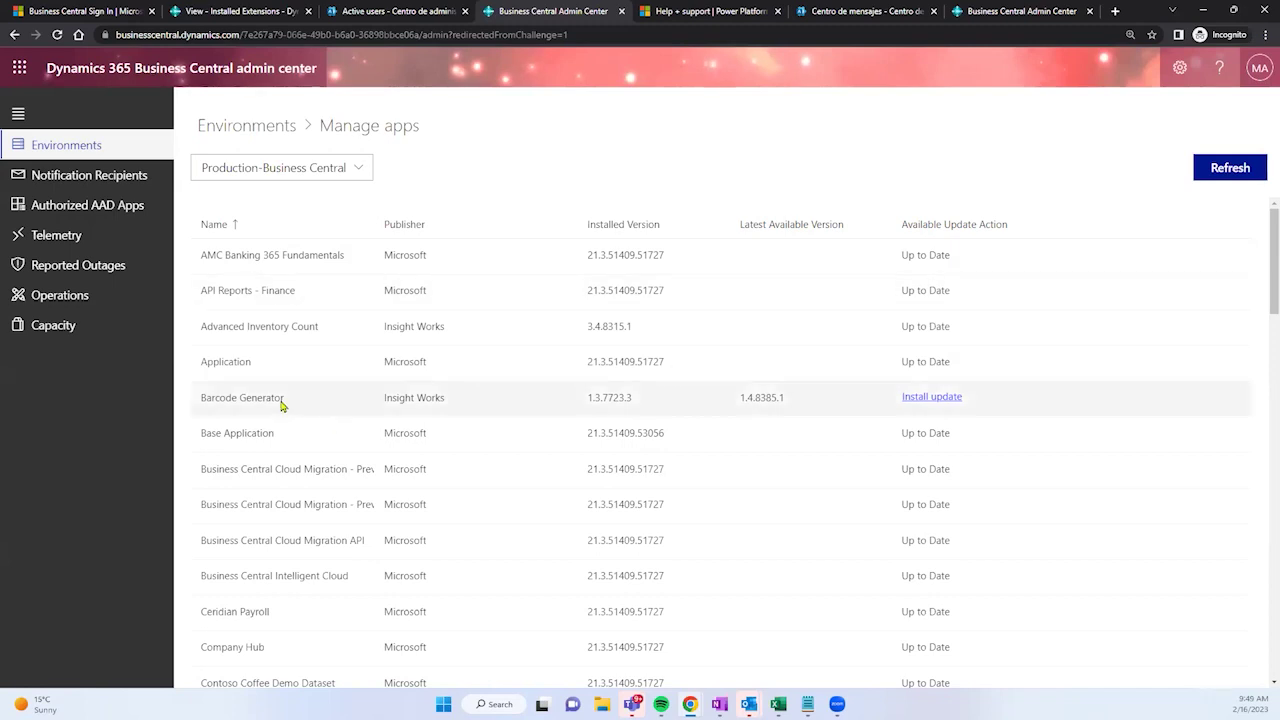
scroll(285, 400, "down", 2)
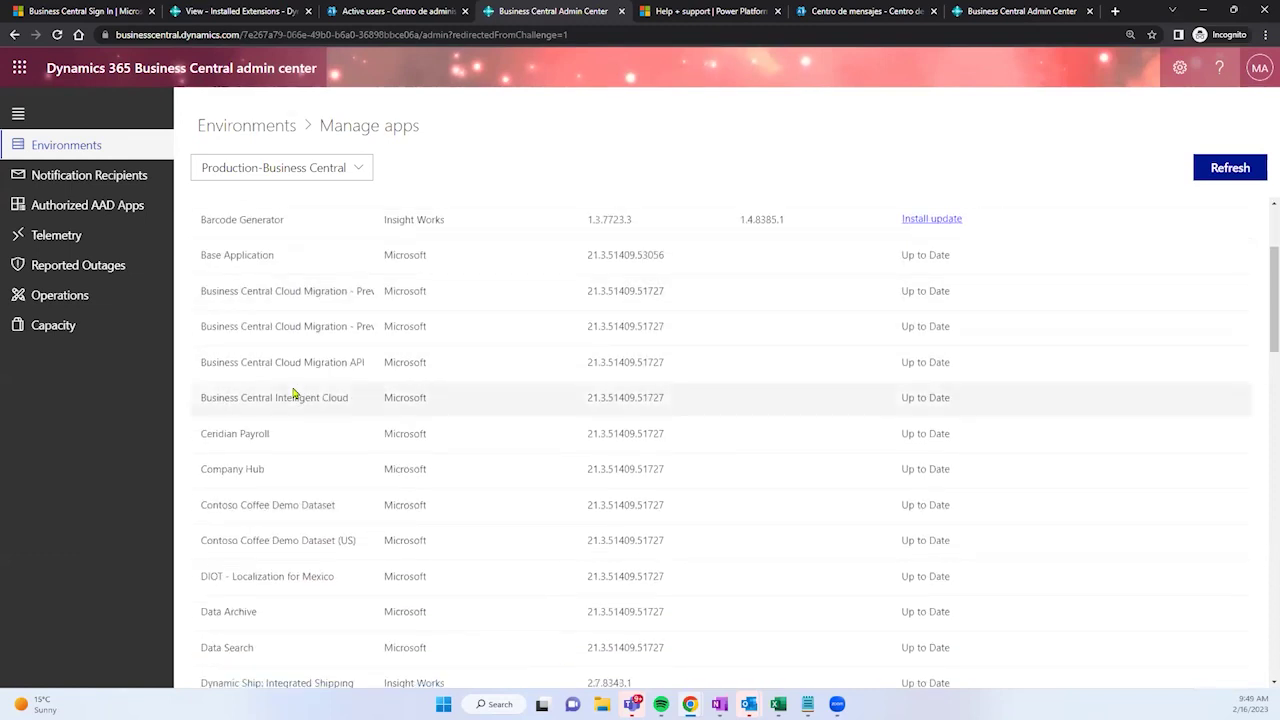
scroll(294, 393, "down", 2)
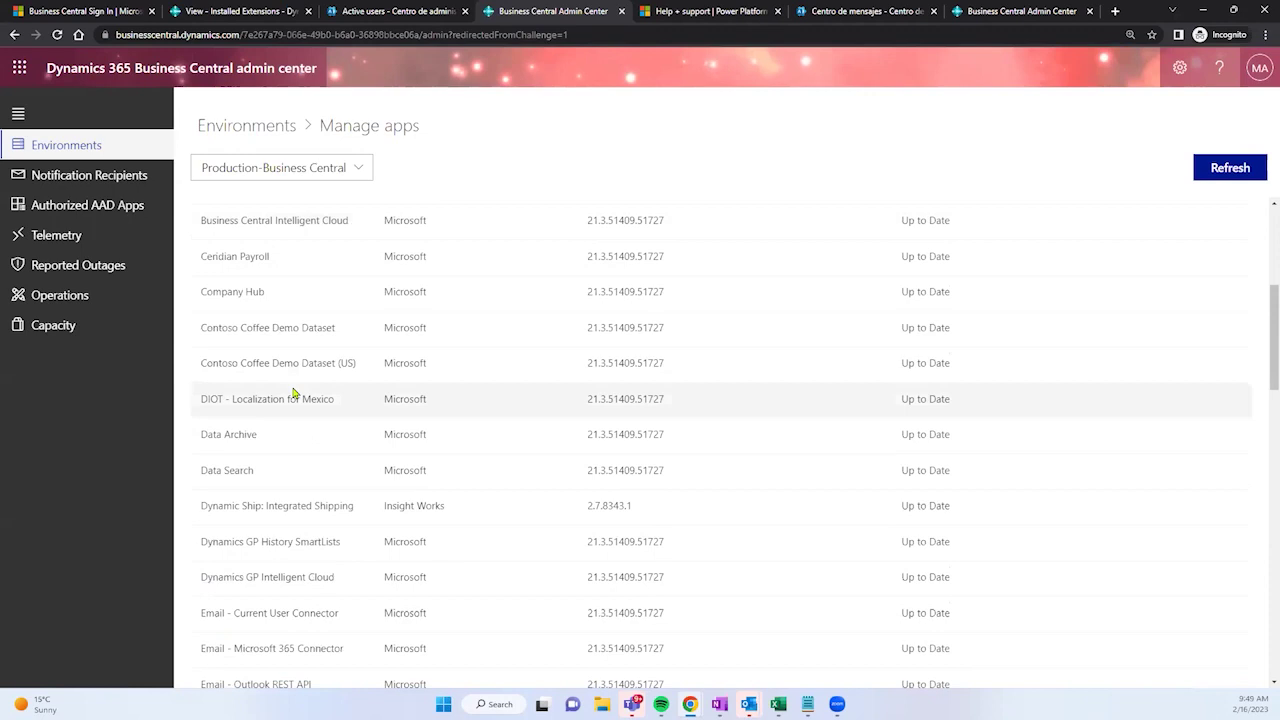
scroll(294, 393, "down", 1)
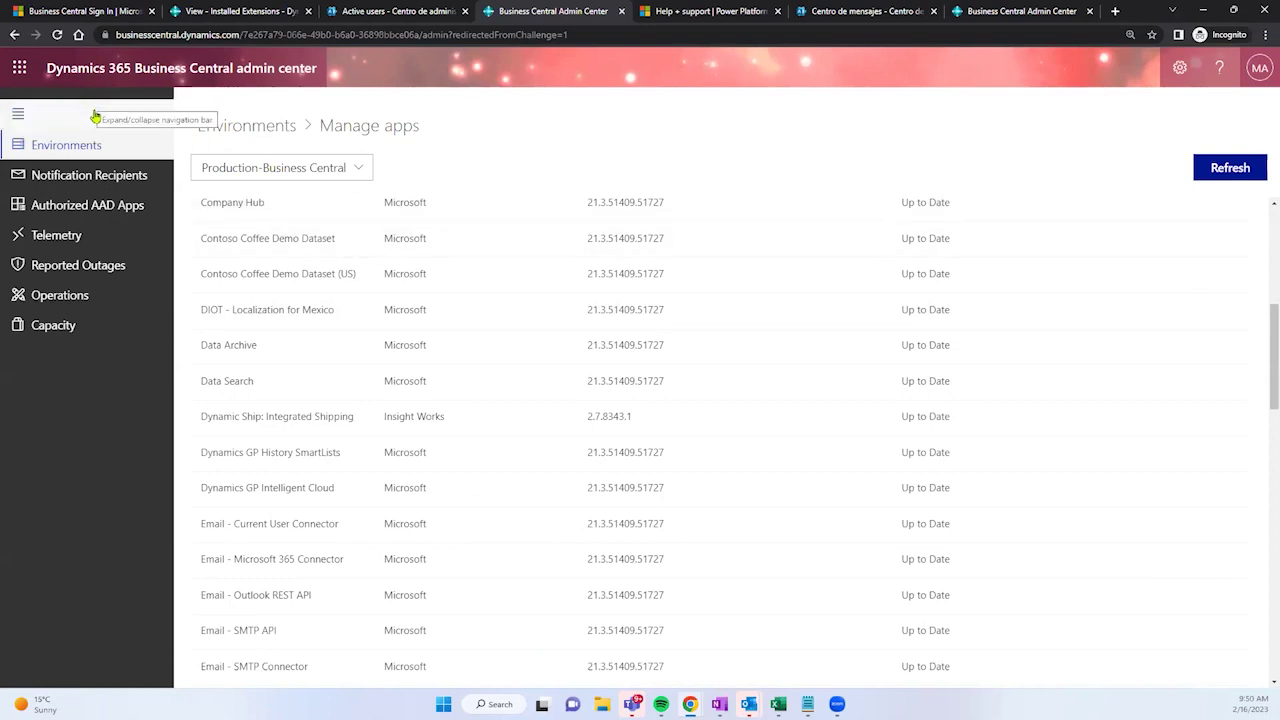
left_click(116, 147)
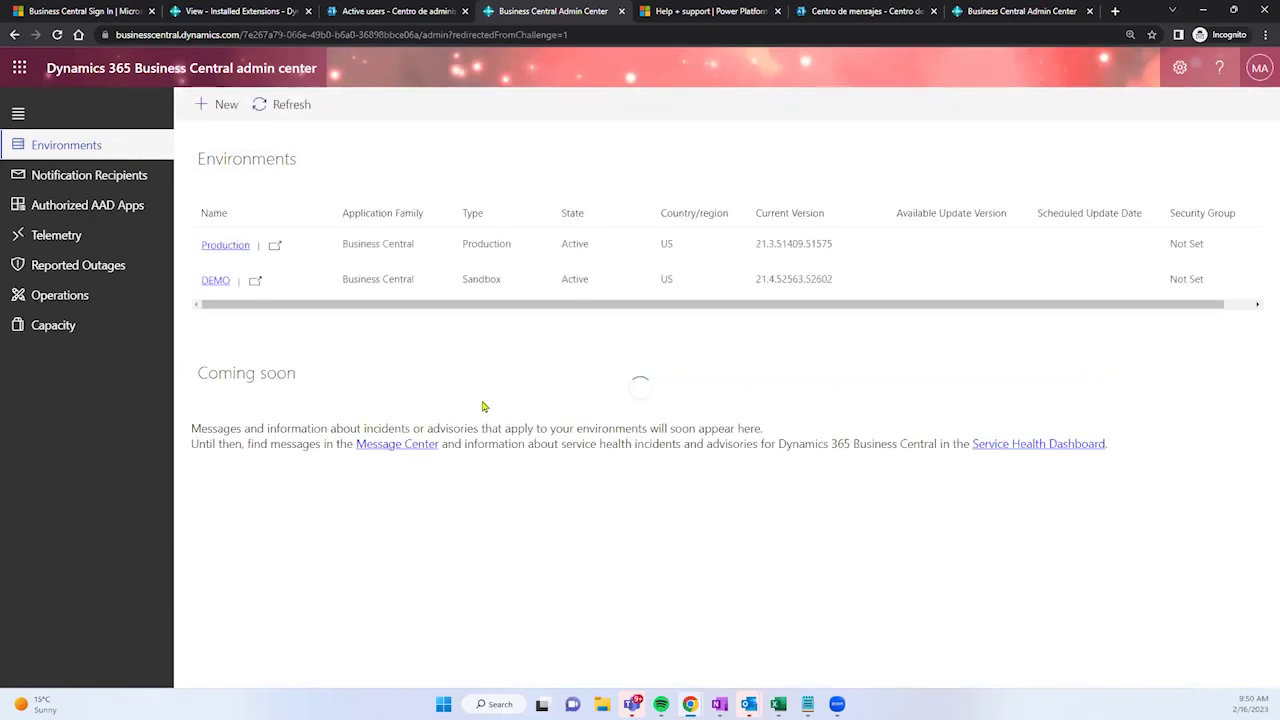
Step: Go back from the Installed Extensions tab to the CRONUS USA, Inc. role center
left_click(234, 10)
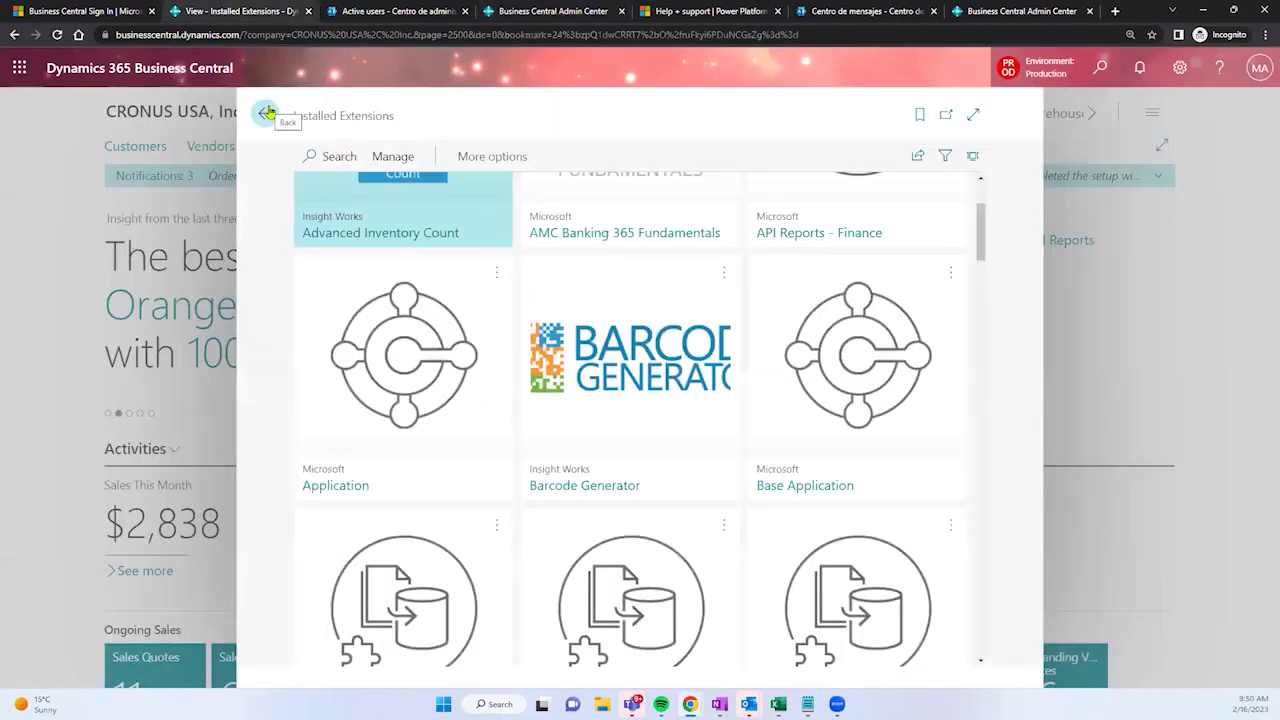
left_click(266, 114)
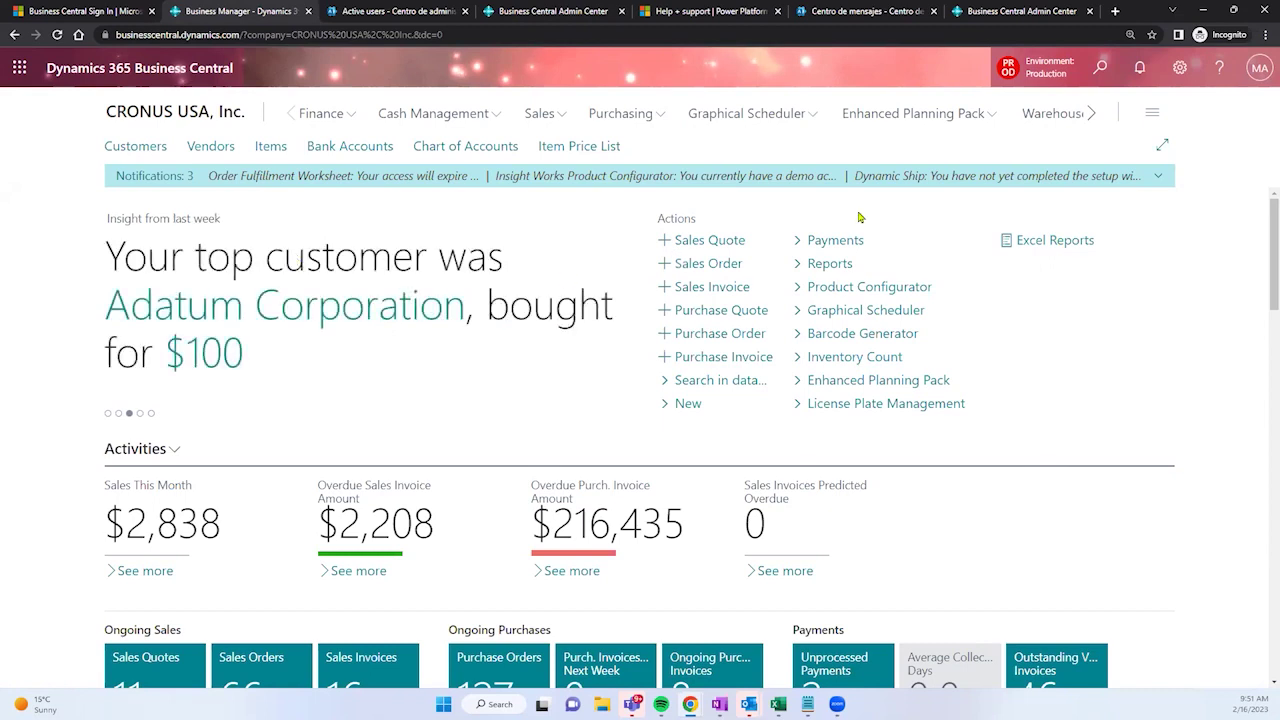
Step: Search 'database locks' and open the Database Locks page from Pages and Tasks
left_click(1101, 68)
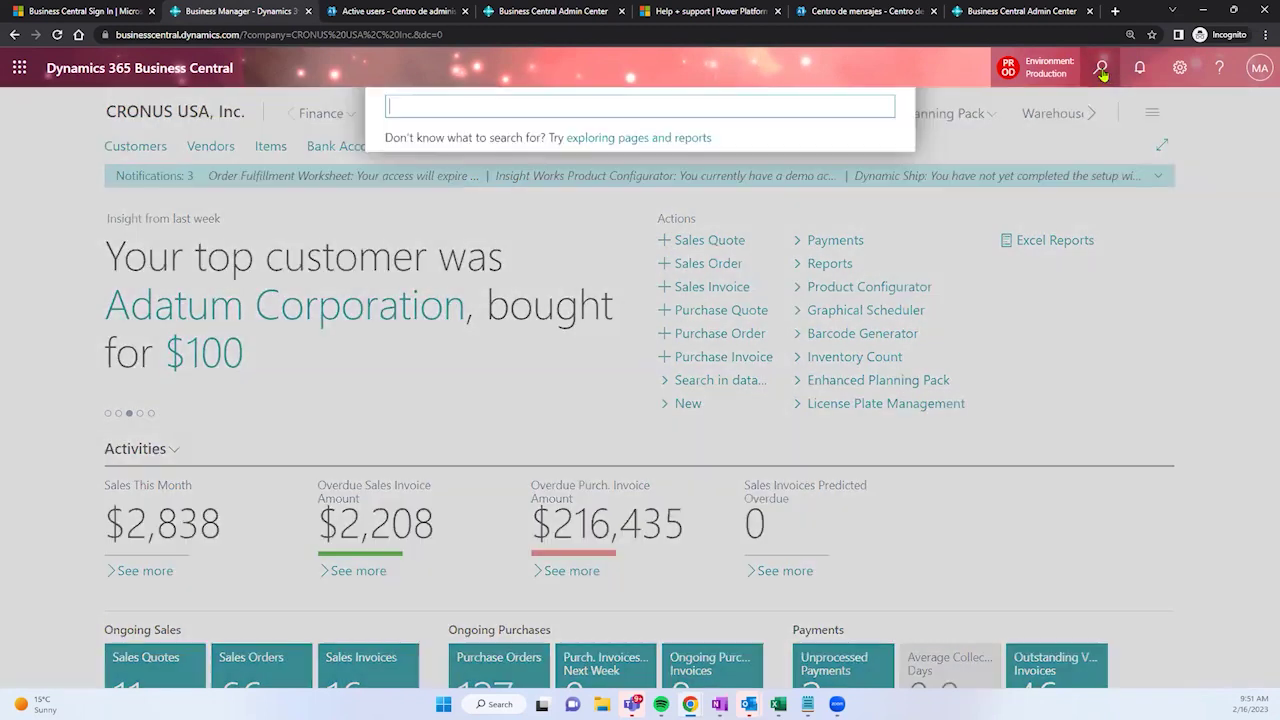
type("d")
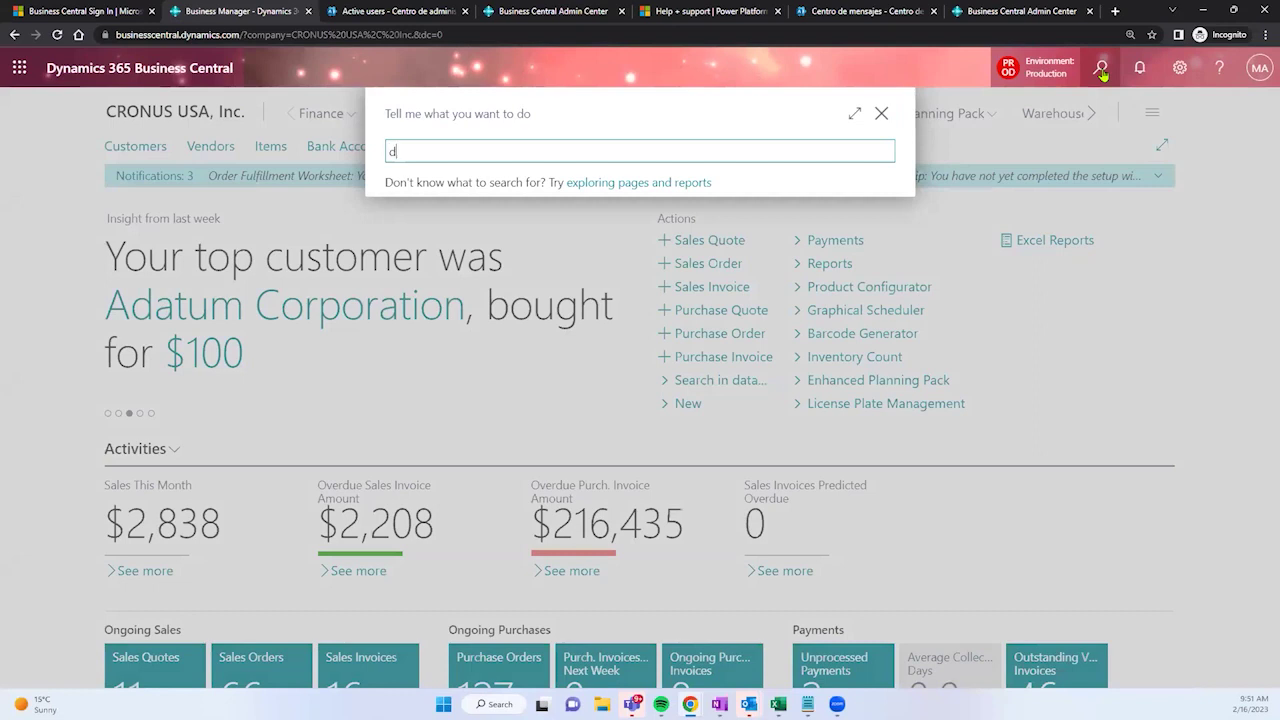
type("ata")
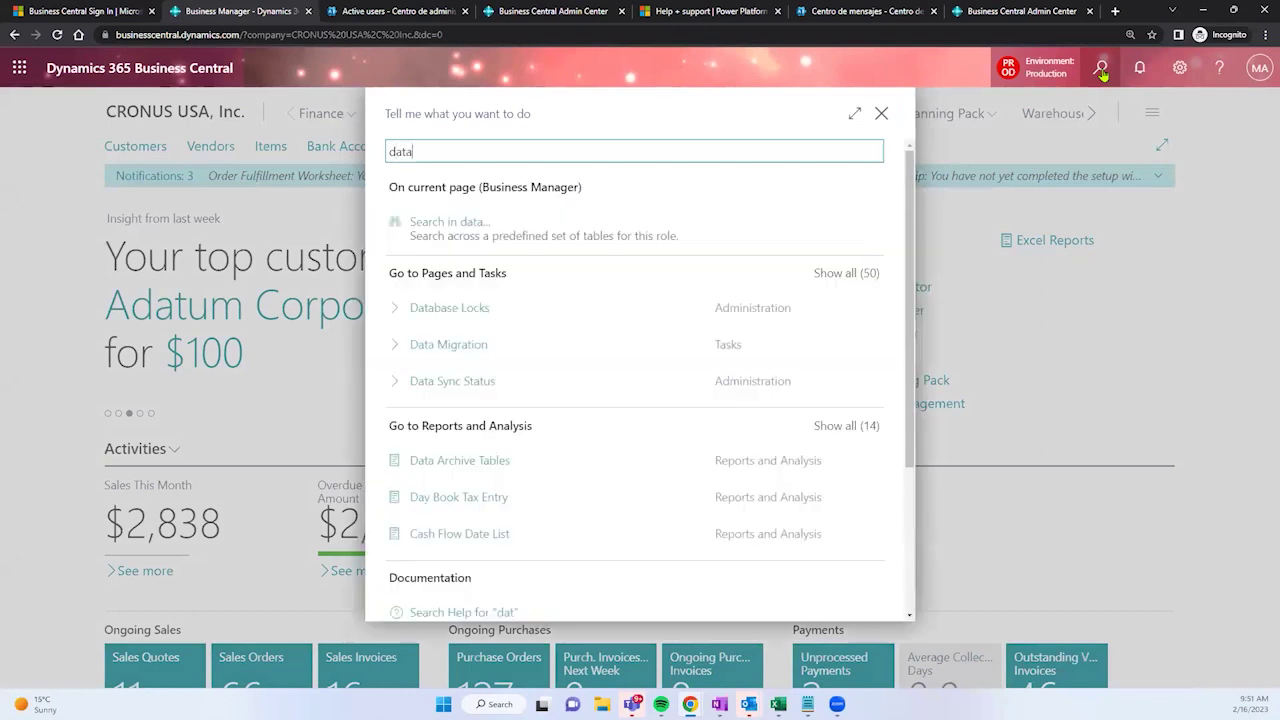
type("base lo")
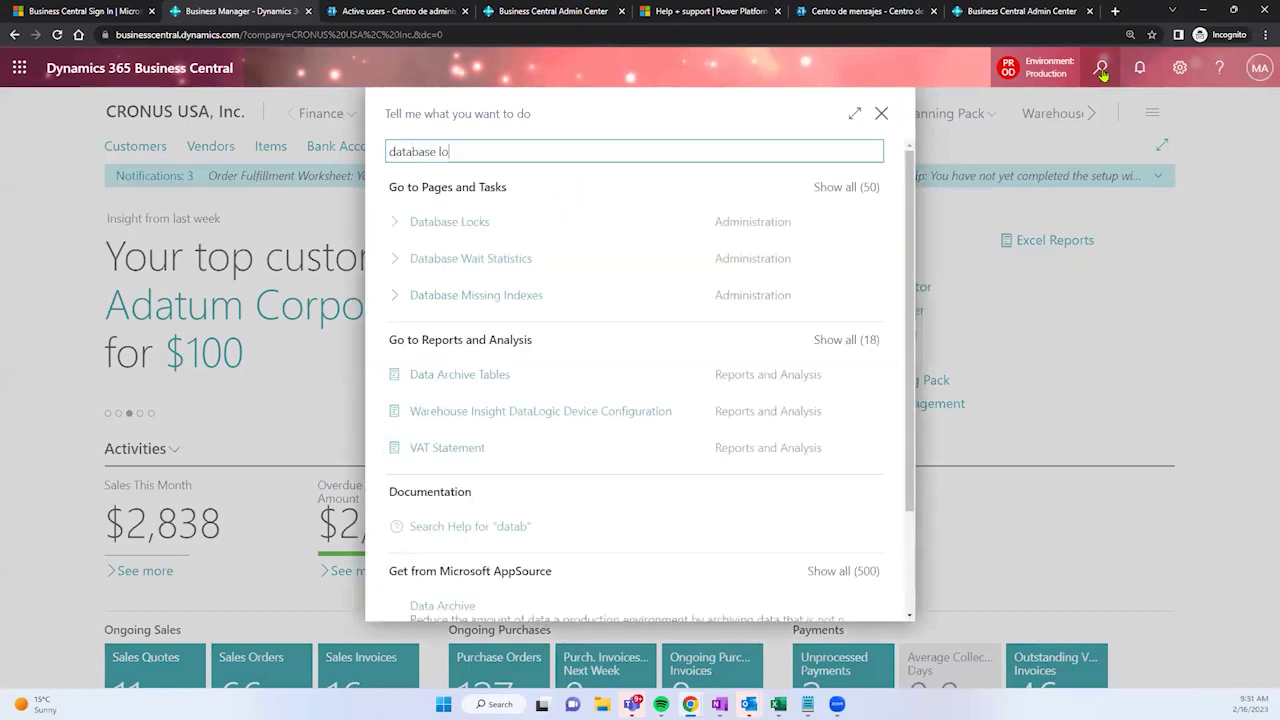
type("cks")
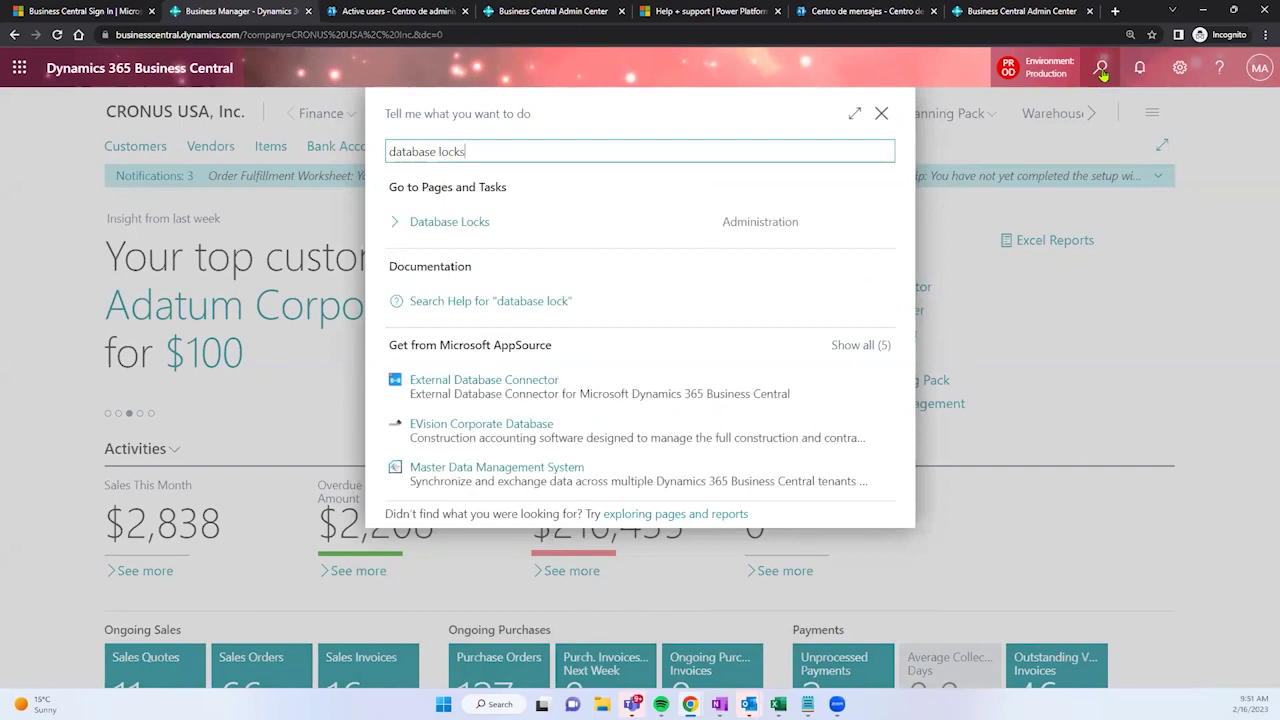
left_click(474, 221)
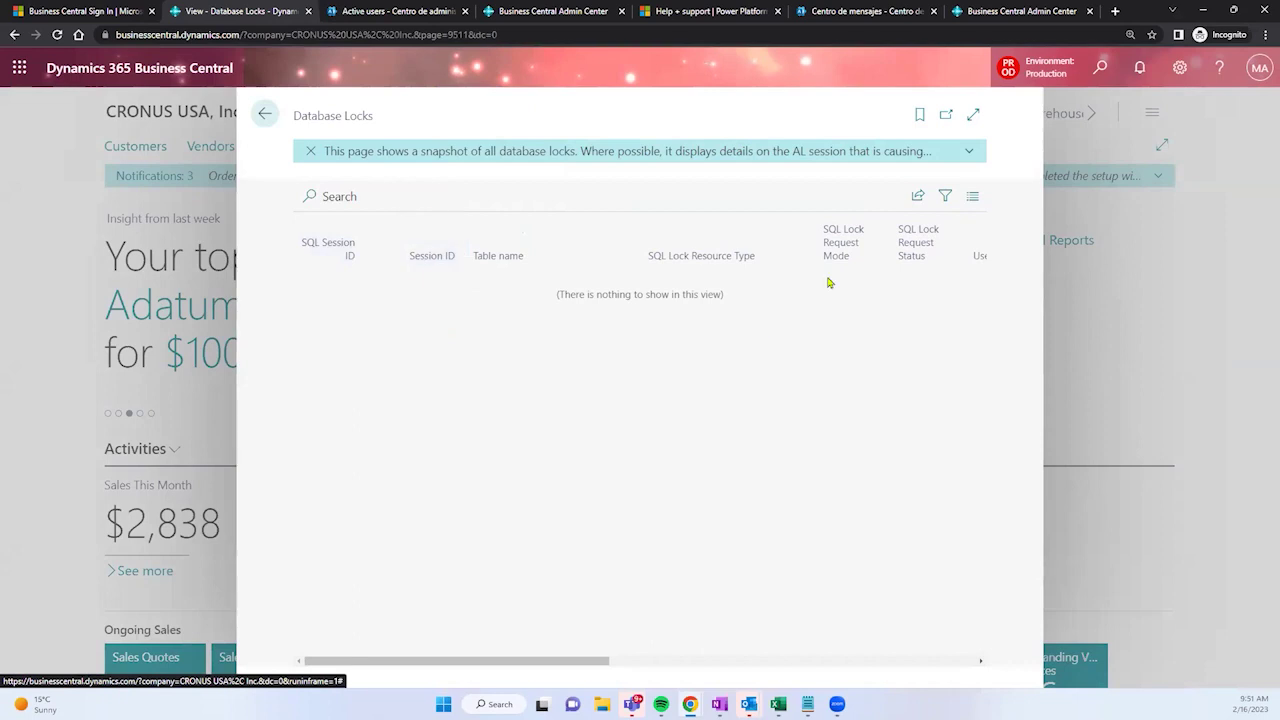
Step: View the empty Database Locks list full-page, then close it to the CRONUS USA, Inc. home page
left_click(972, 115)
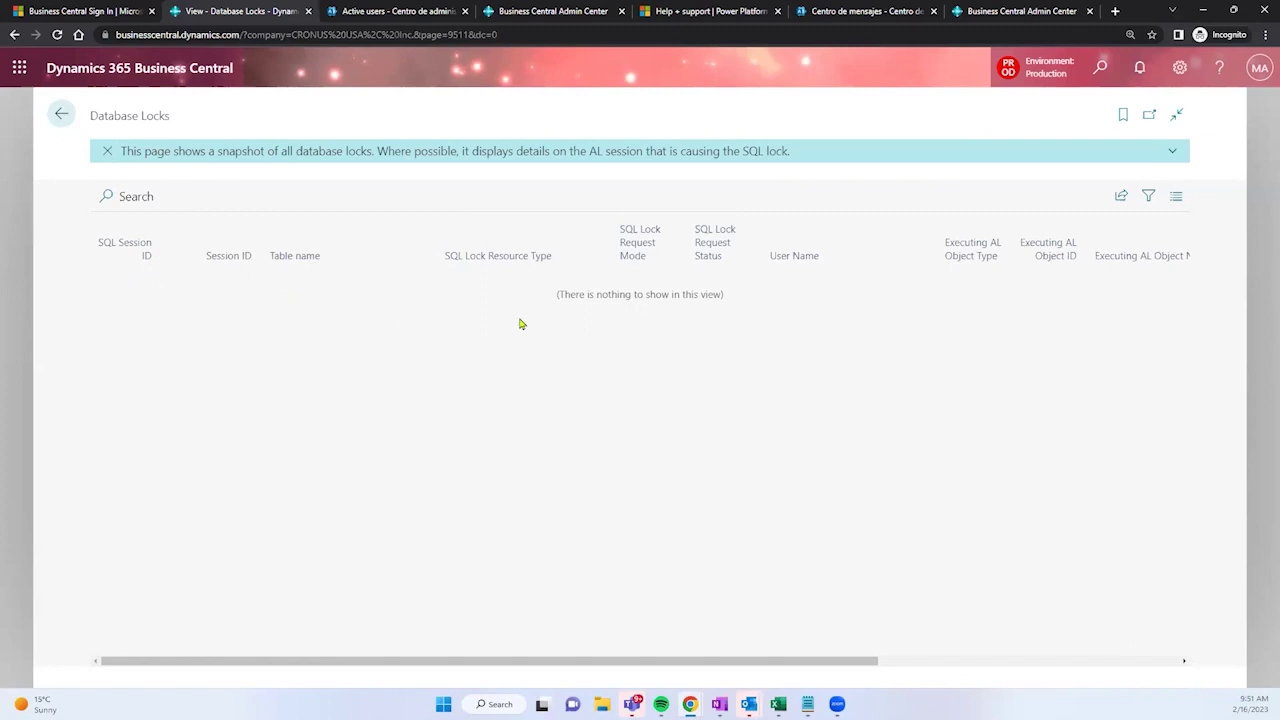
mouse_move(911, 273)
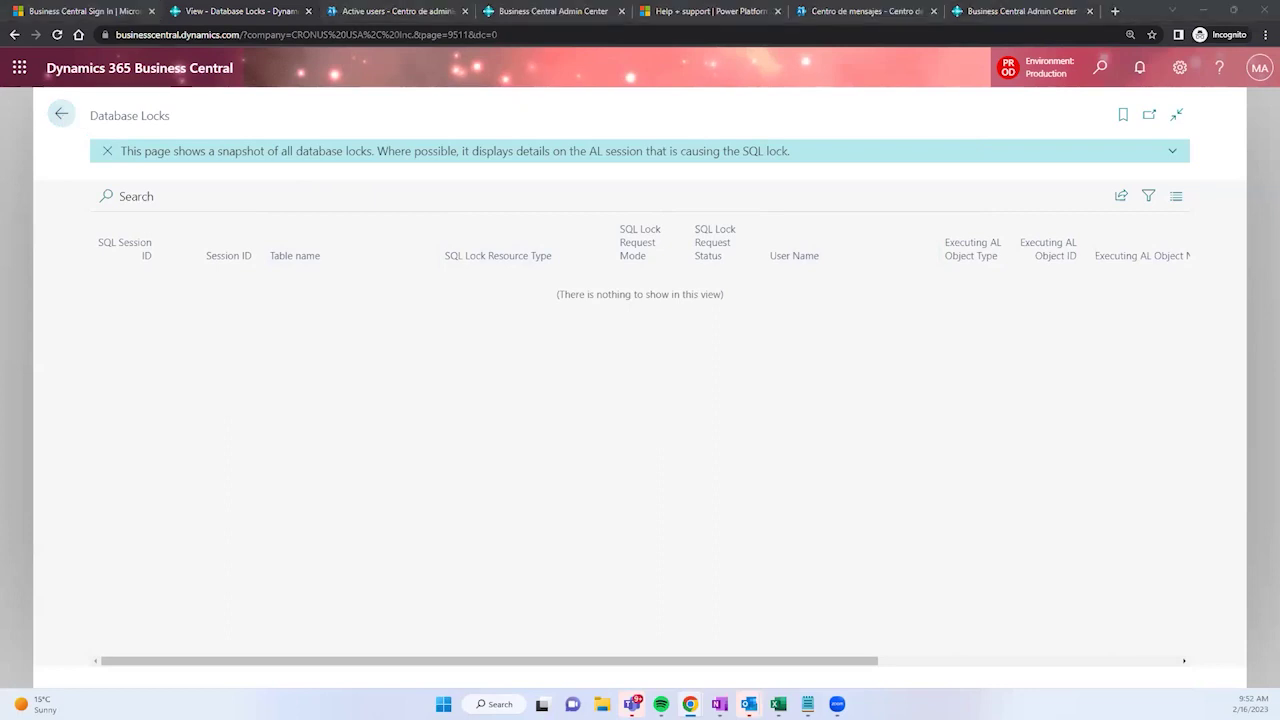
left_click(62, 120)
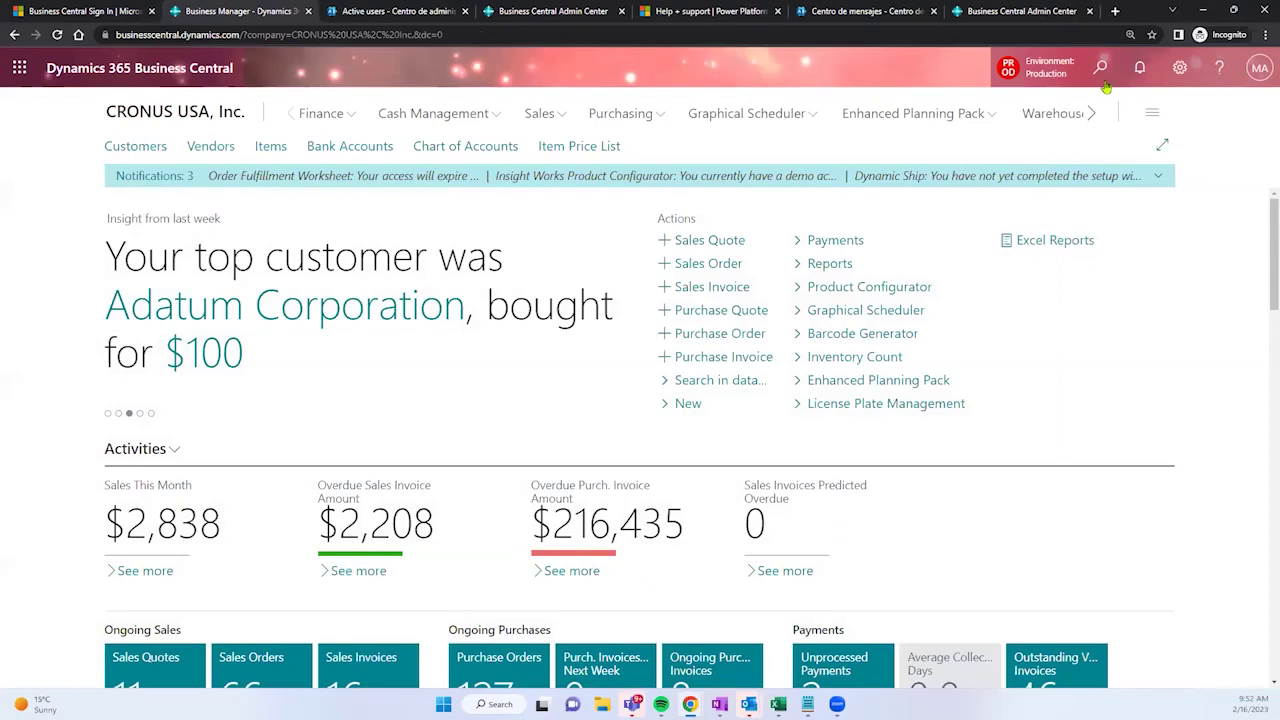
Step: Search 'table info' and open Table Information, moving to the Active users tab while it loads
left_click(1104, 80)
type("ta")
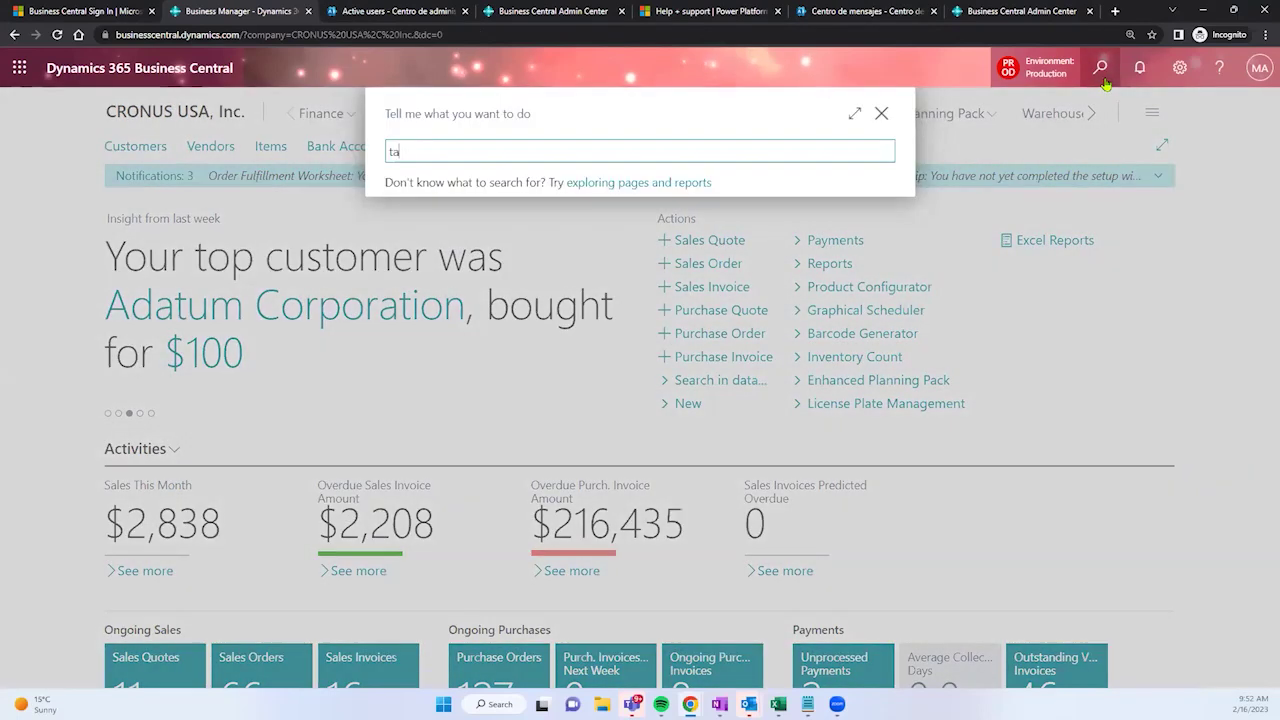
type("ble")
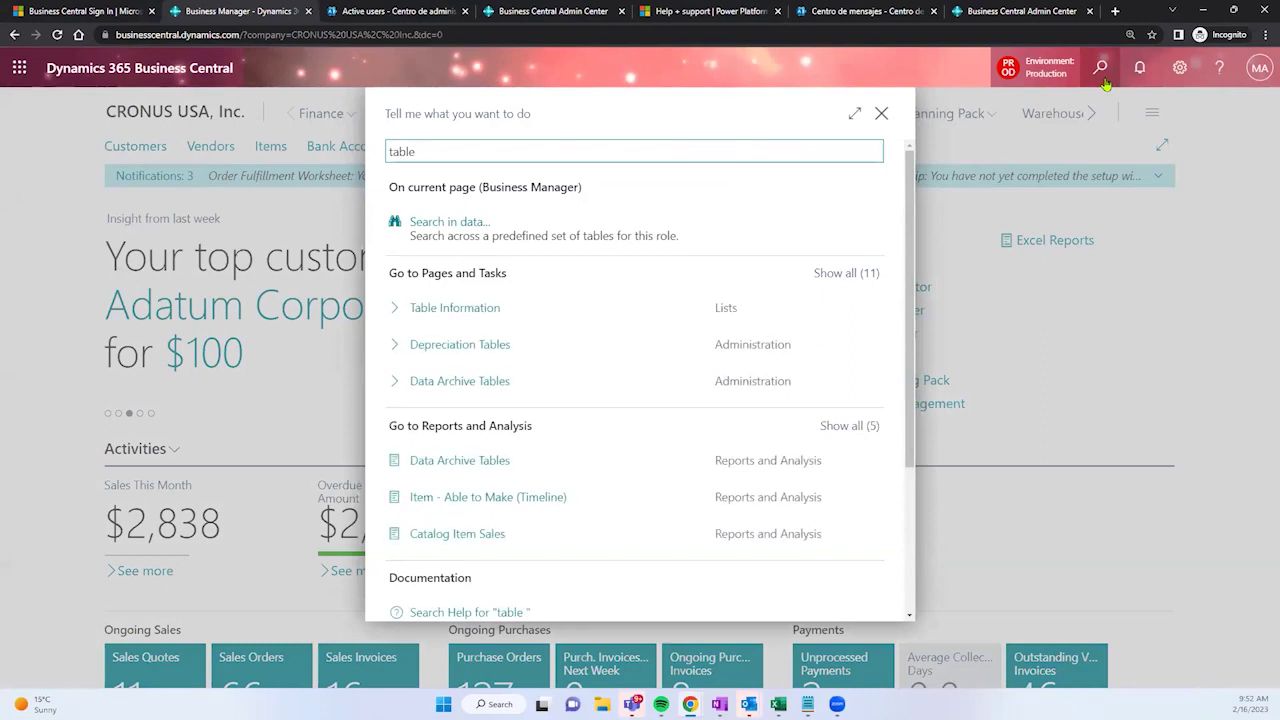
type(" info")
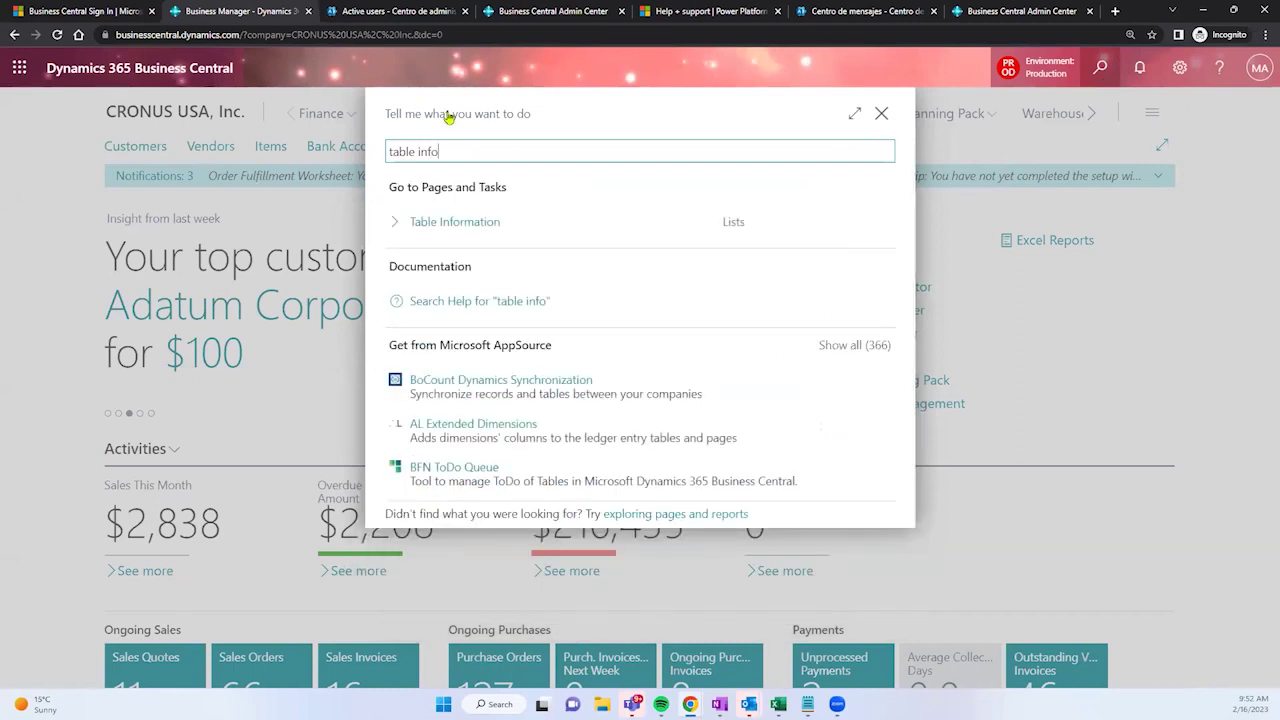
left_click(467, 221)
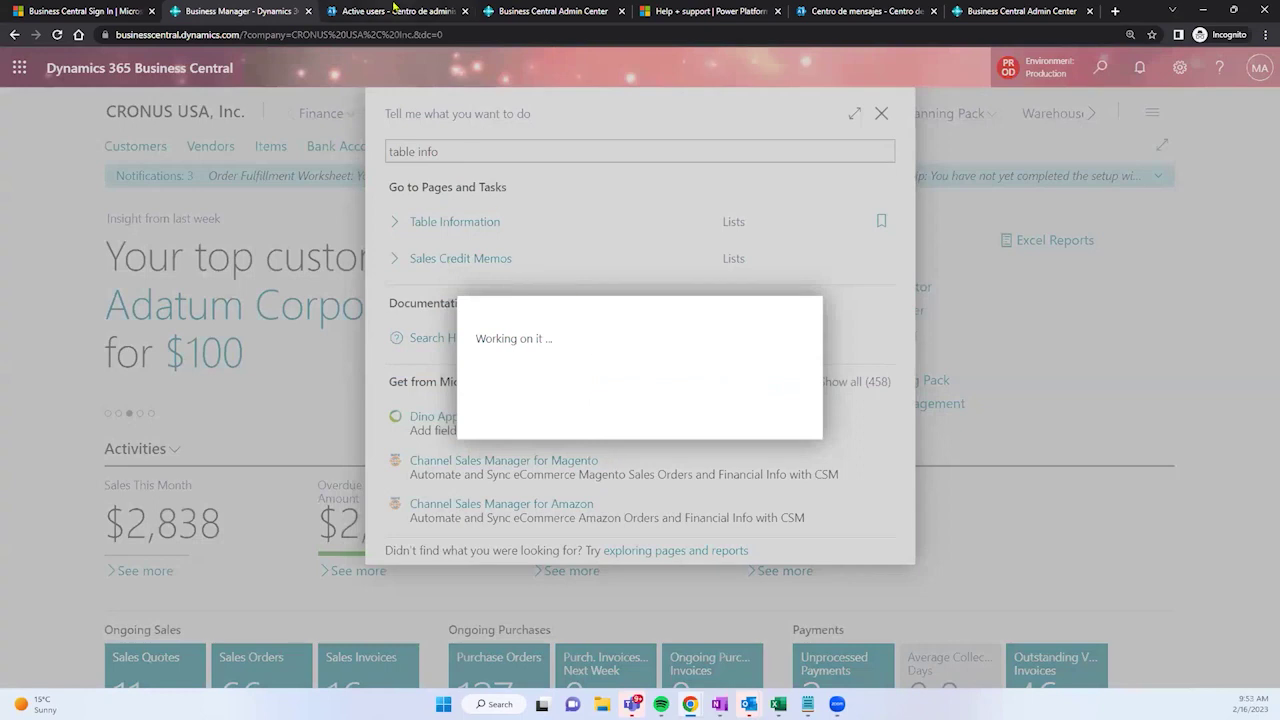
left_click(395, 10)
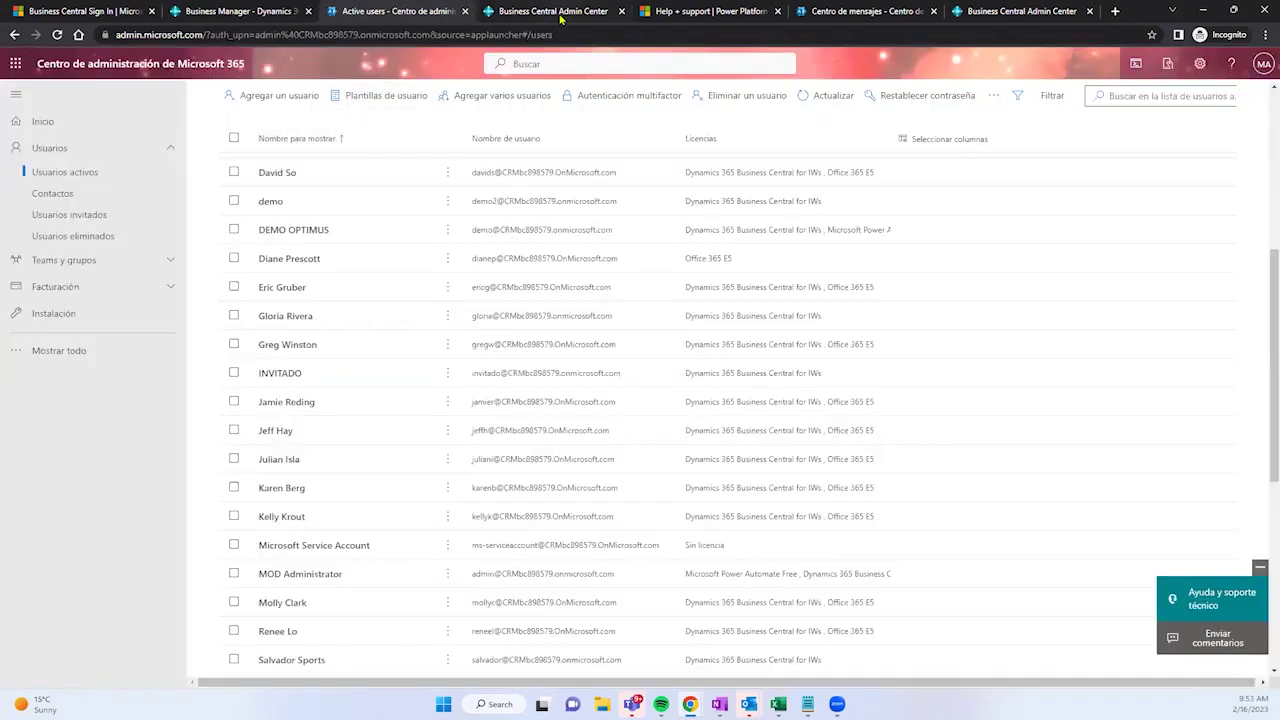
Step: Open the Production environment's details page (version 21.3.51409.51575) from the admin center Environments list
left_click(560, 14)
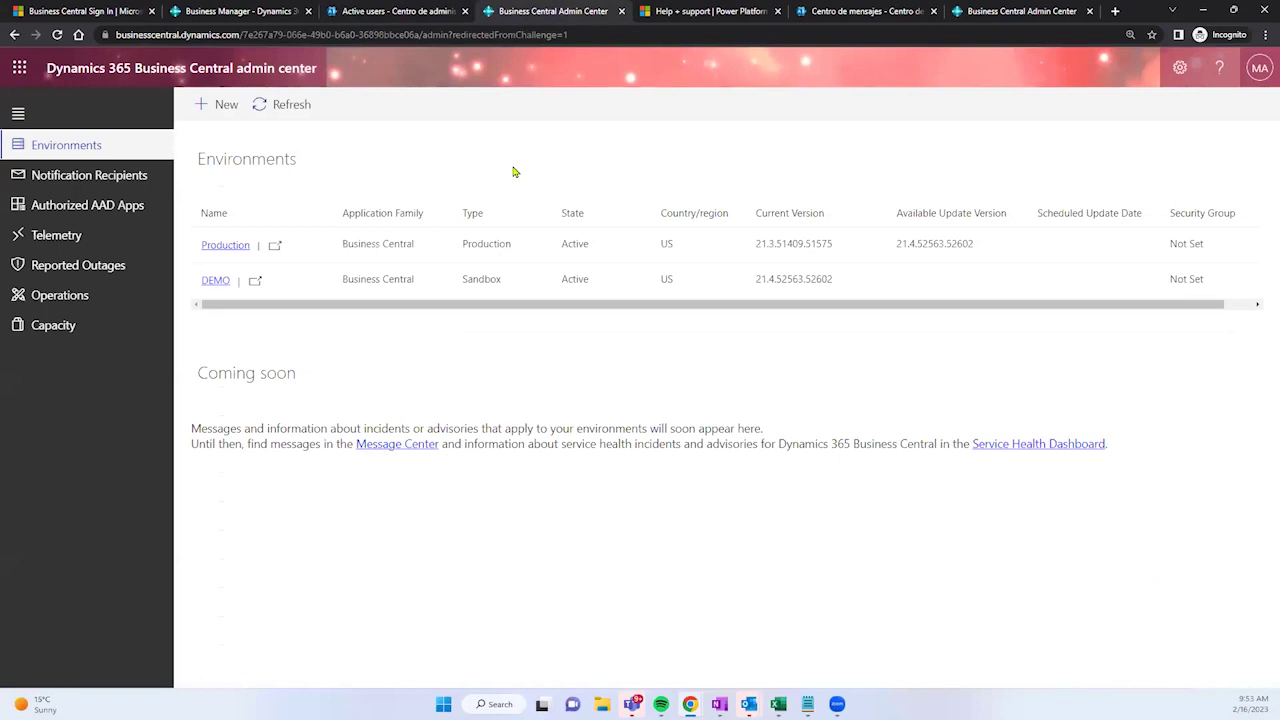
left_click(227, 246)
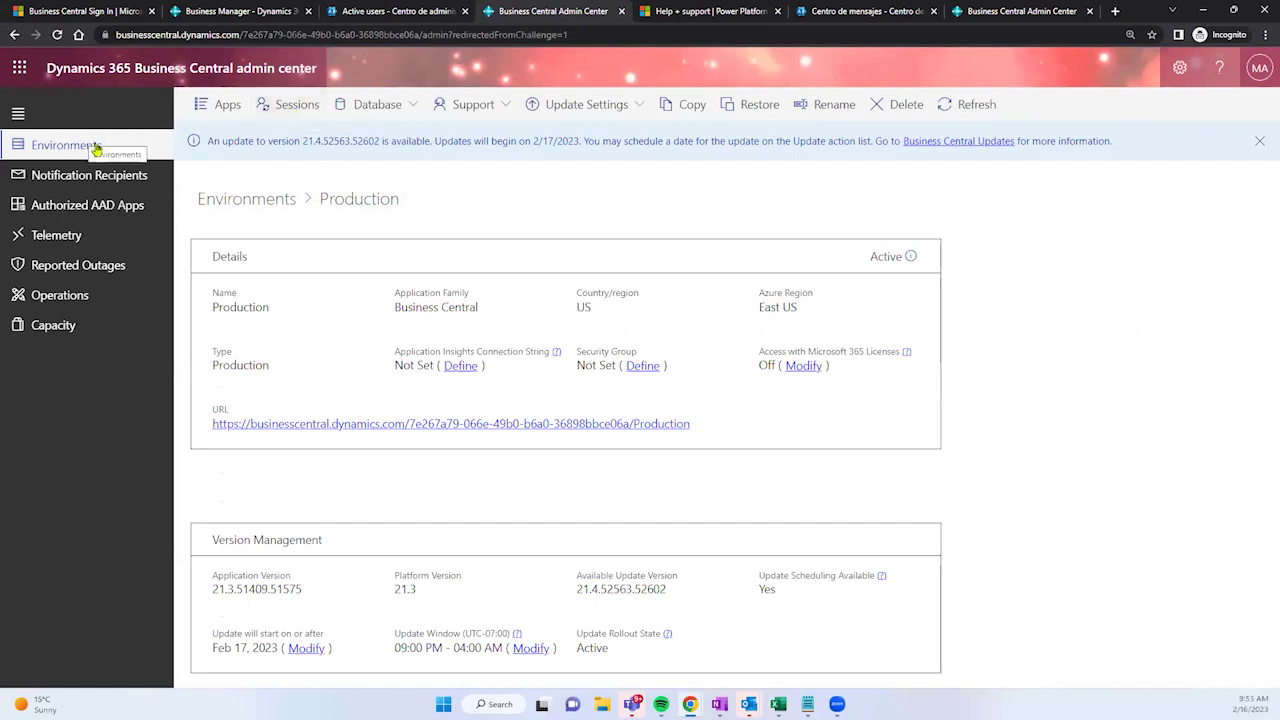
left_click(196, 34)
left_click_drag(196, 68, 321, 74)
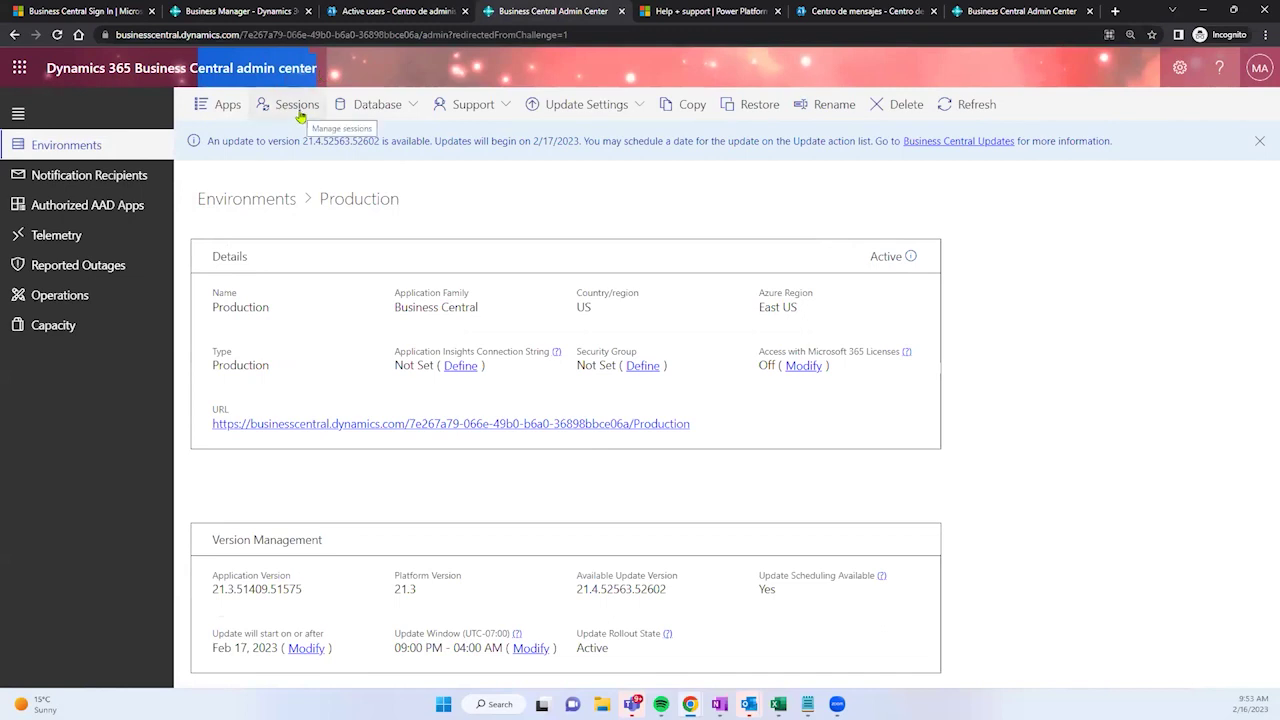
double_click(322, 212)
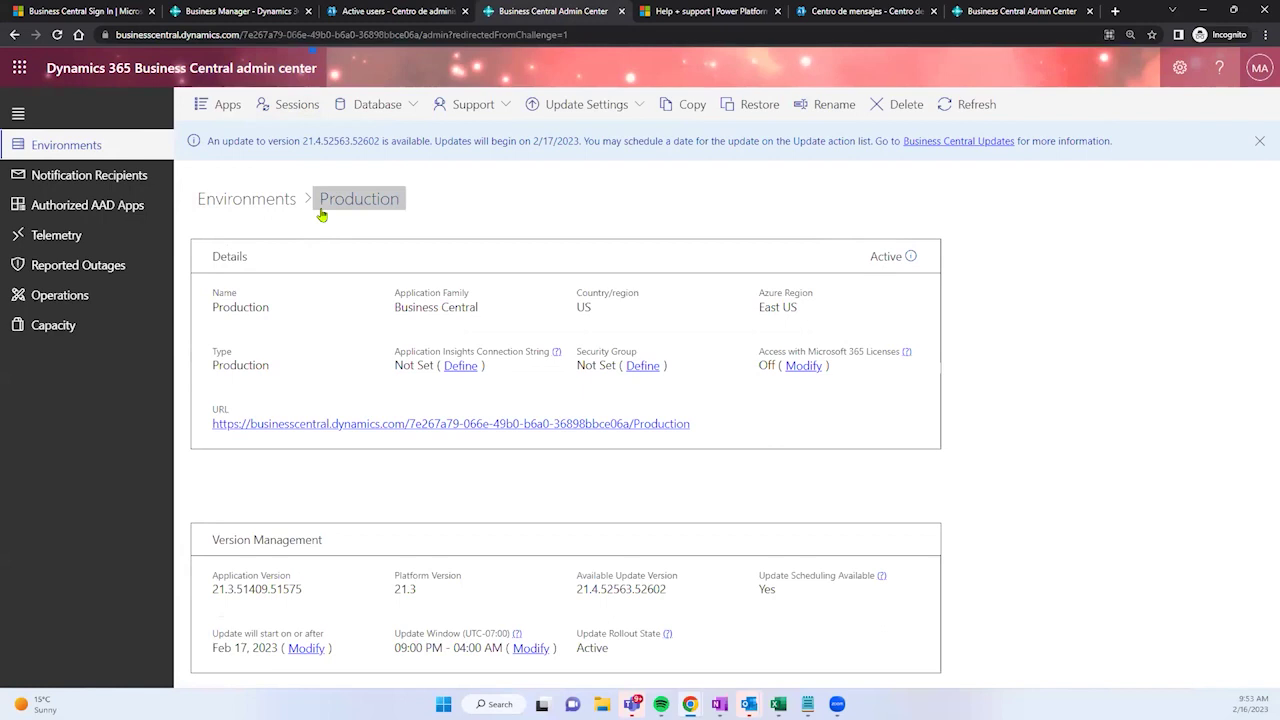
left_click(318, 208)
Step: Show Production's active sessions and cancel session 33437, confirming with Yes
left_click(290, 106)
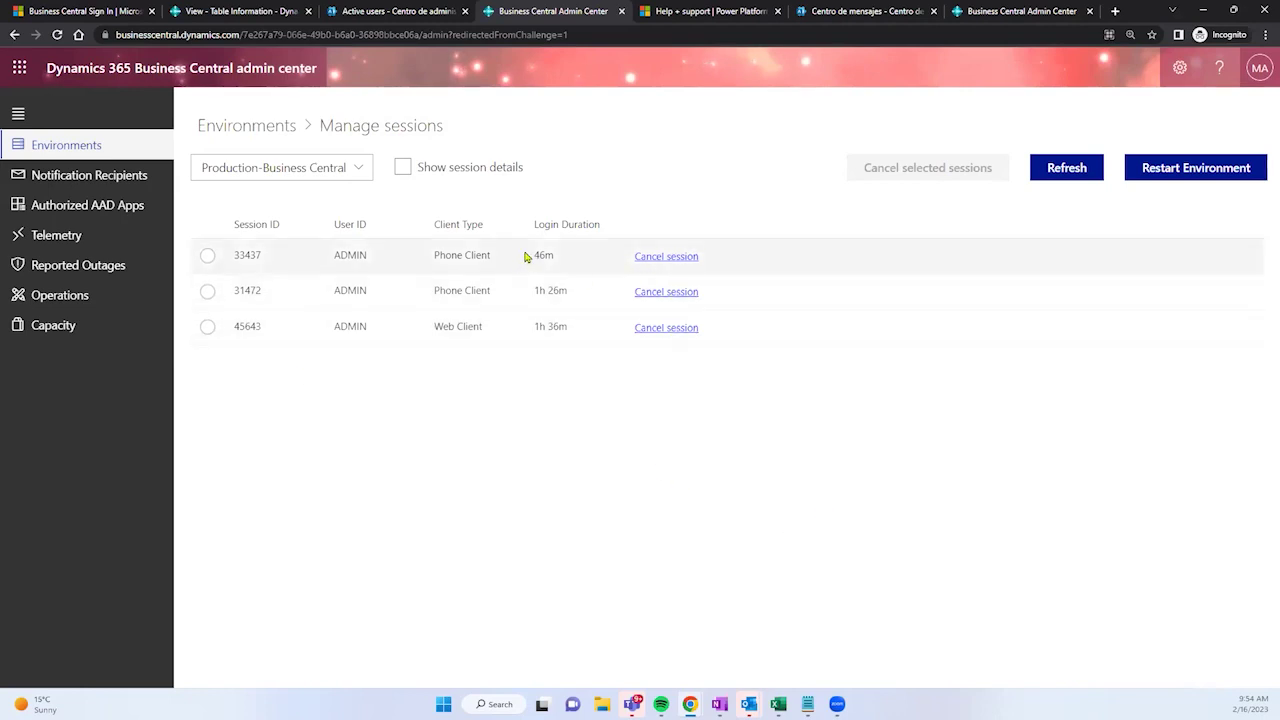
left_click(655, 264)
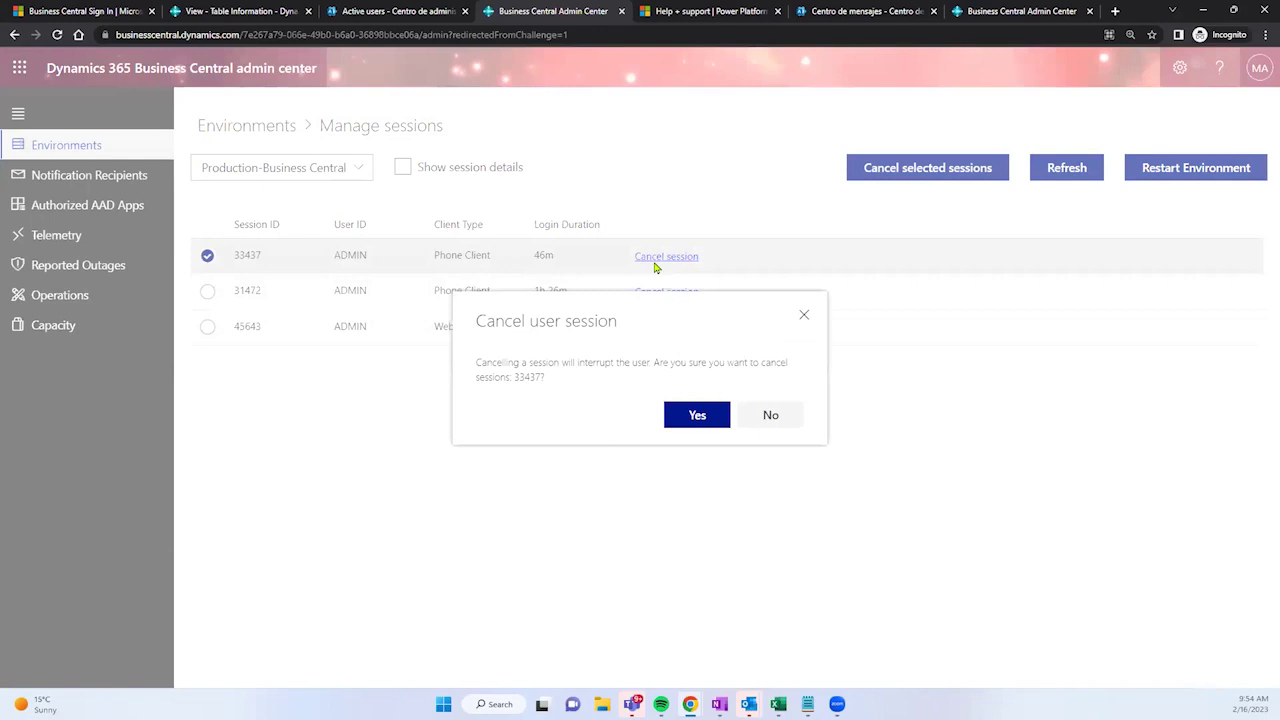
left_click(676, 413)
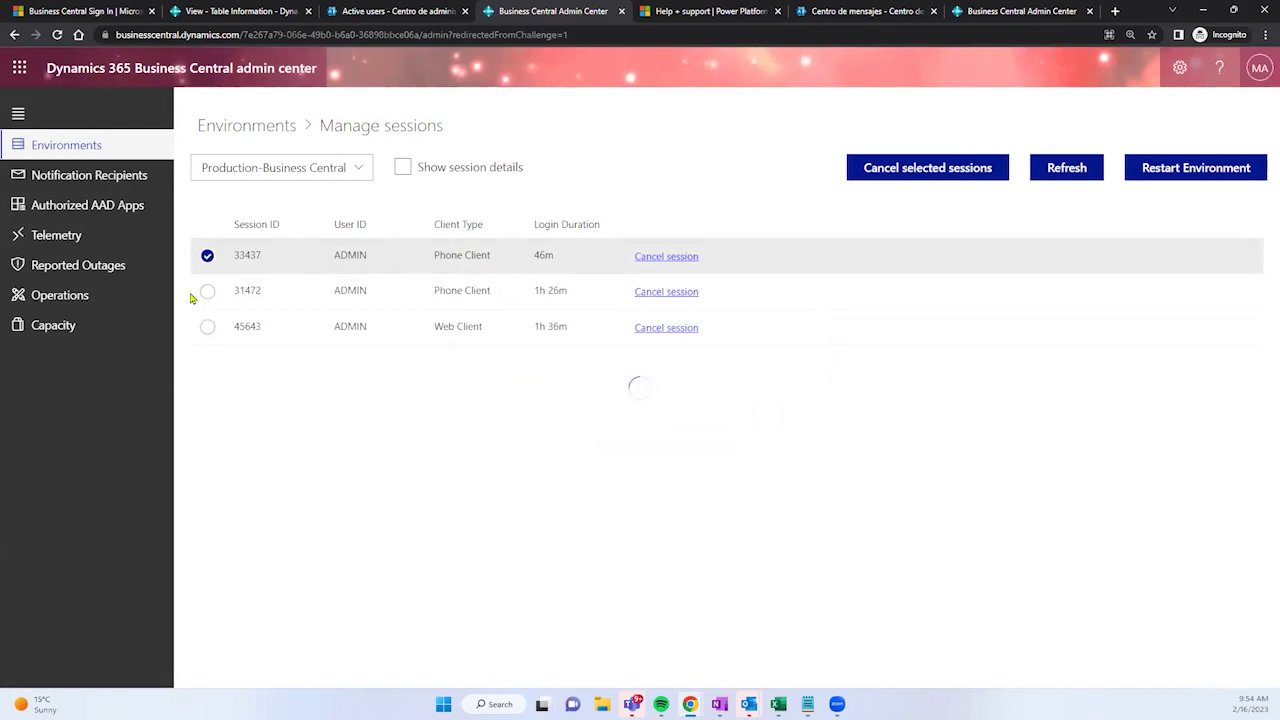
left_click(262, 11)
Step: Expand Table Information full-page, compare Report Inbox's 184256 KB, select WHI Setup, and open settings
left_click_drag(293, 116, 384, 122)
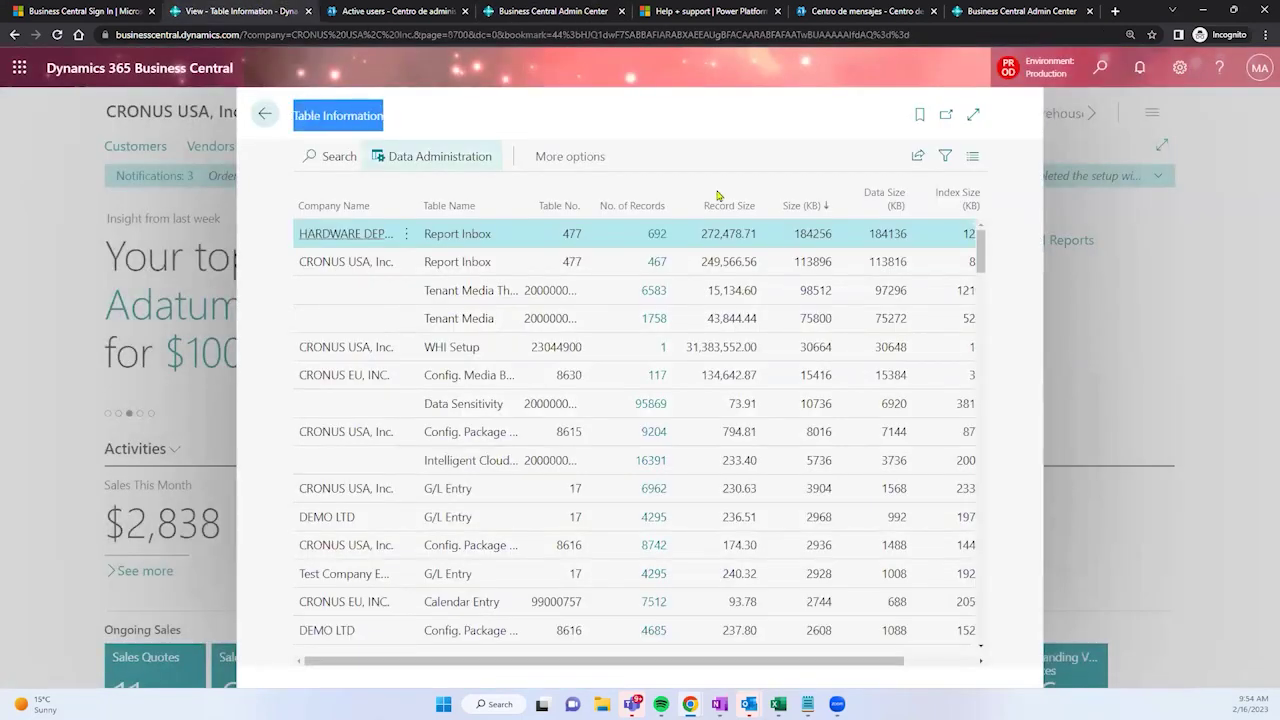
left_click(973, 116)
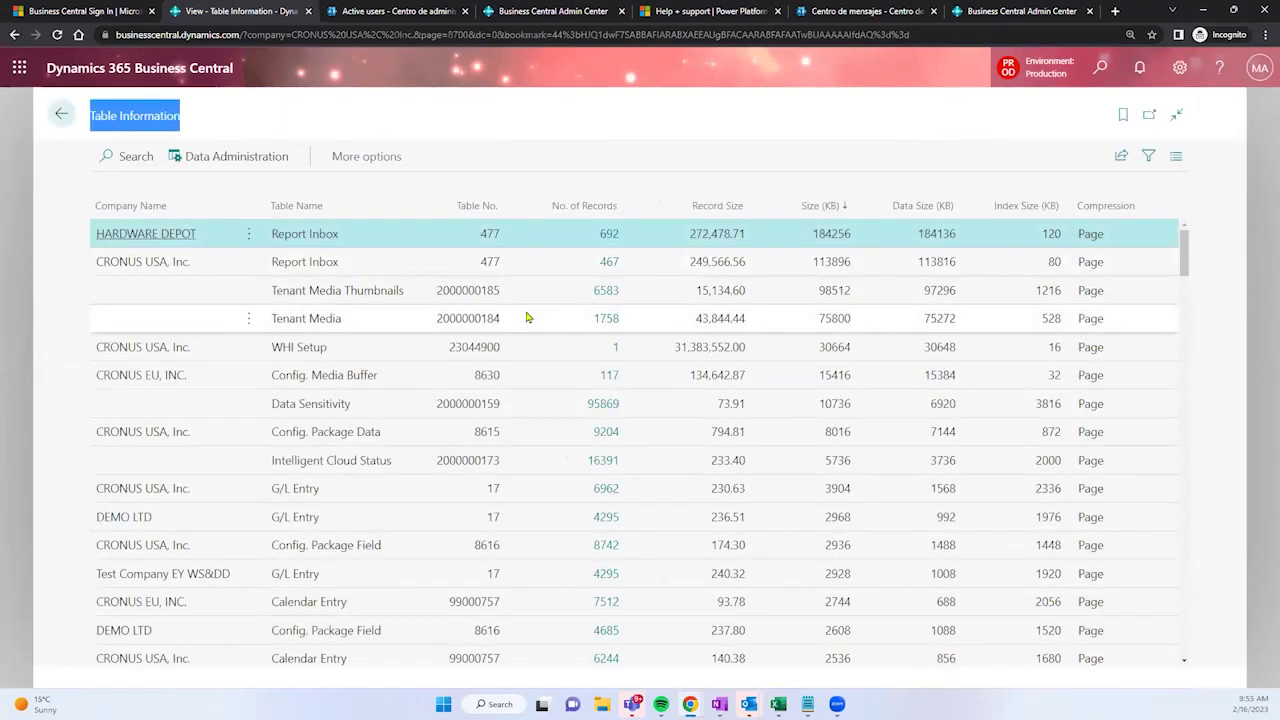
left_click_drag(813, 233, 852, 240)
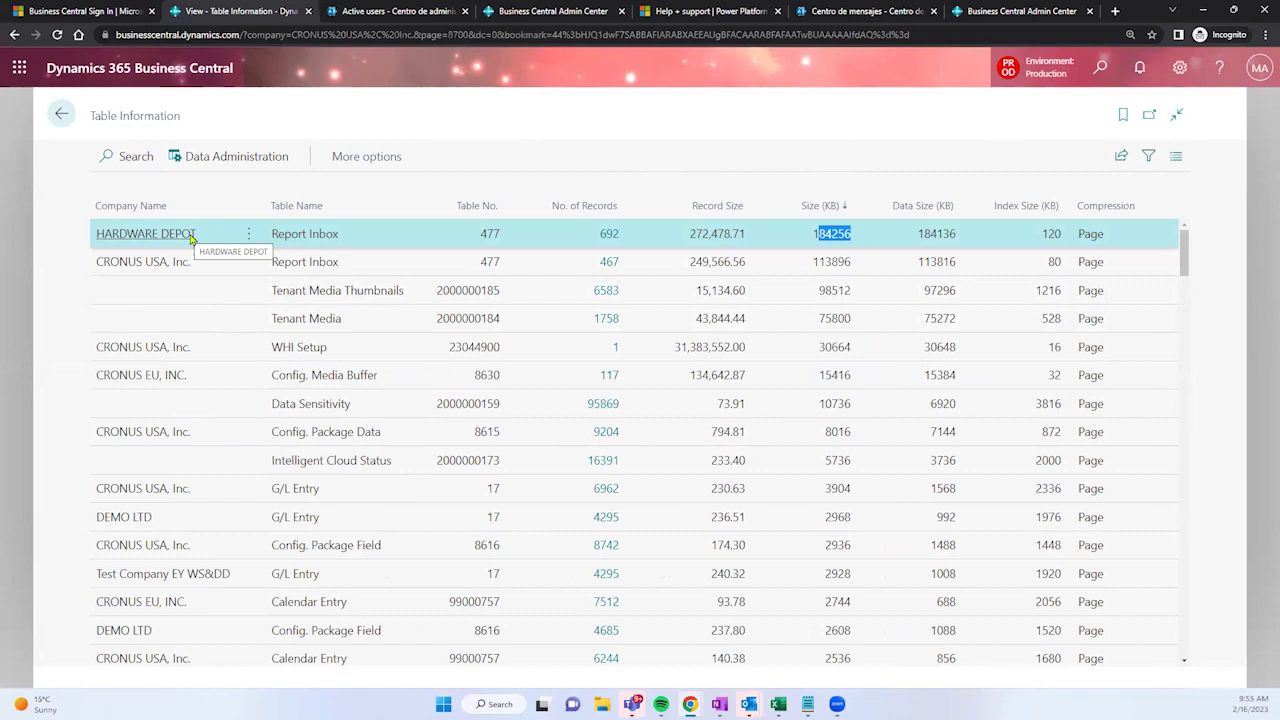
left_click_drag(690, 238, 746, 240)
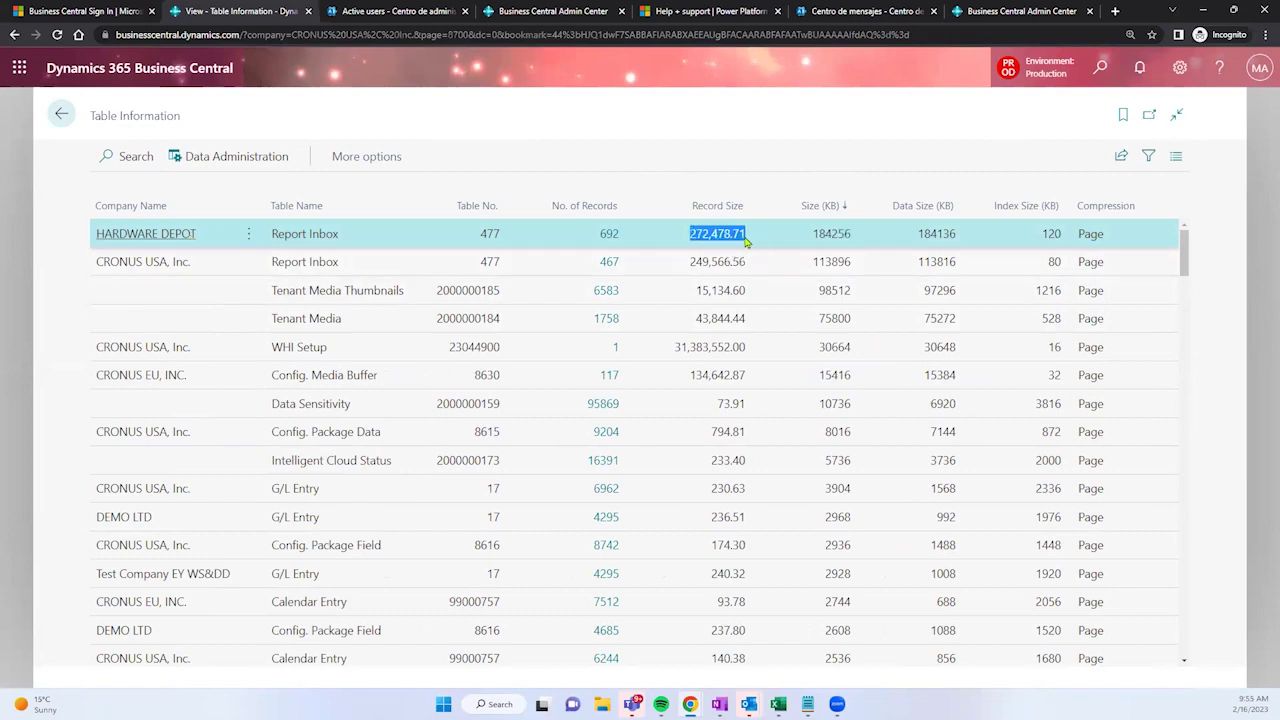
left_click(561, 350)
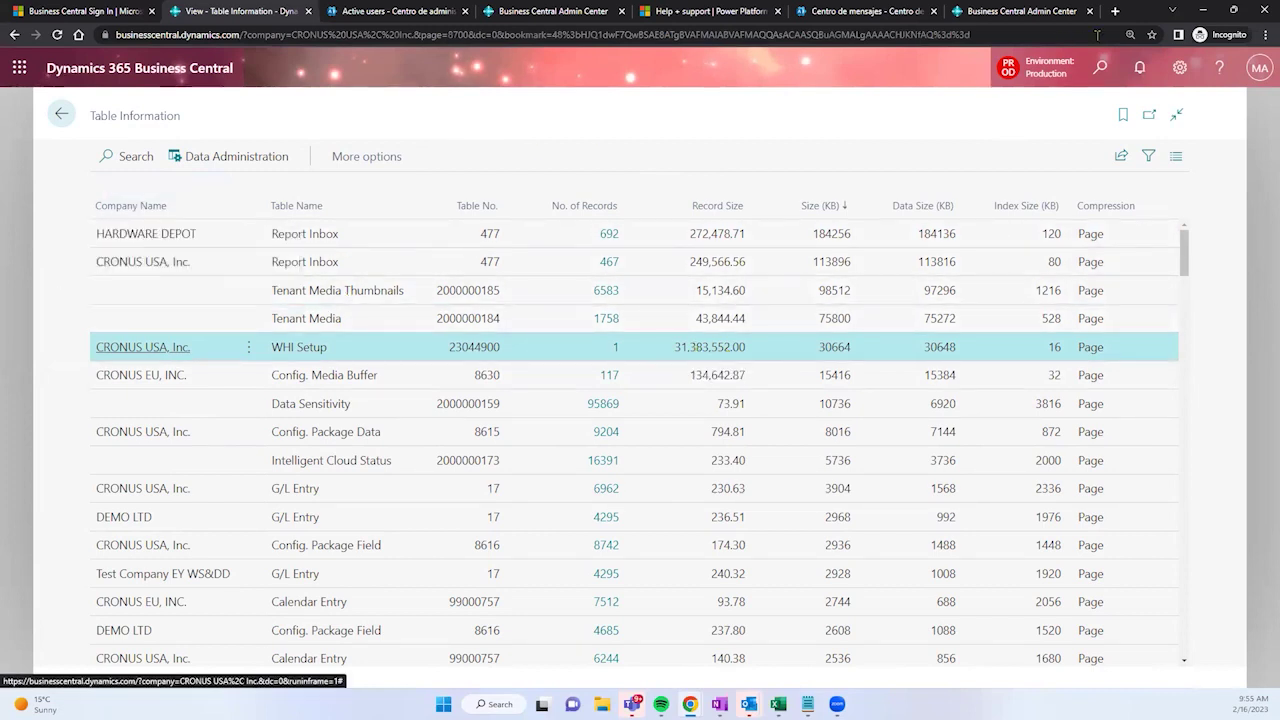
left_click(1182, 68)
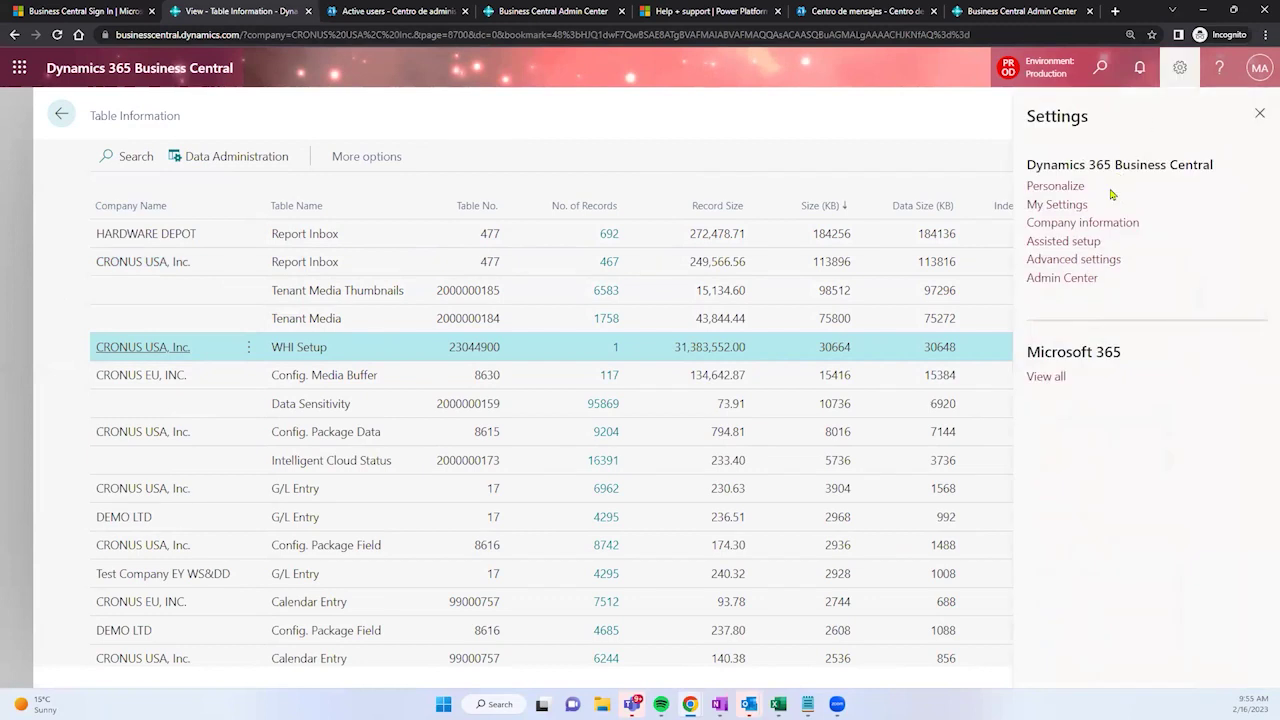
Step: Look up the allowed companies in My Settings, close it unchanged, and return to Manage sessions
left_click(1079, 211)
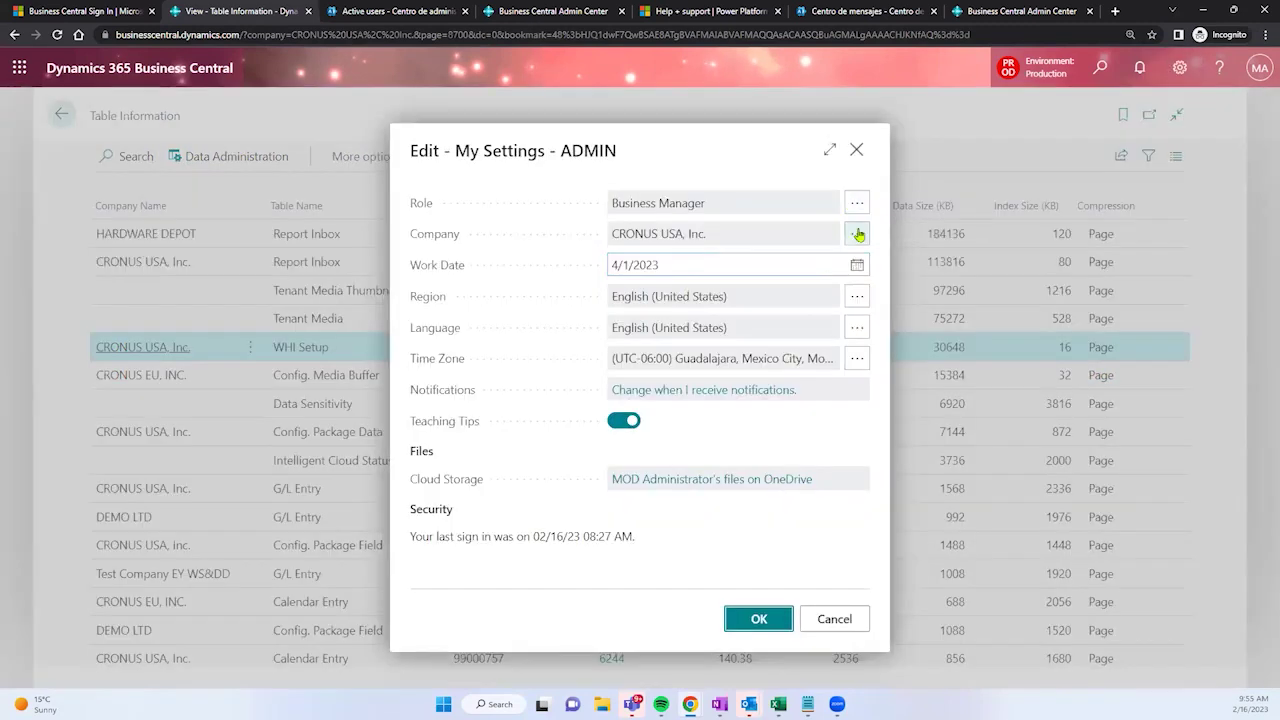
left_click(858, 234)
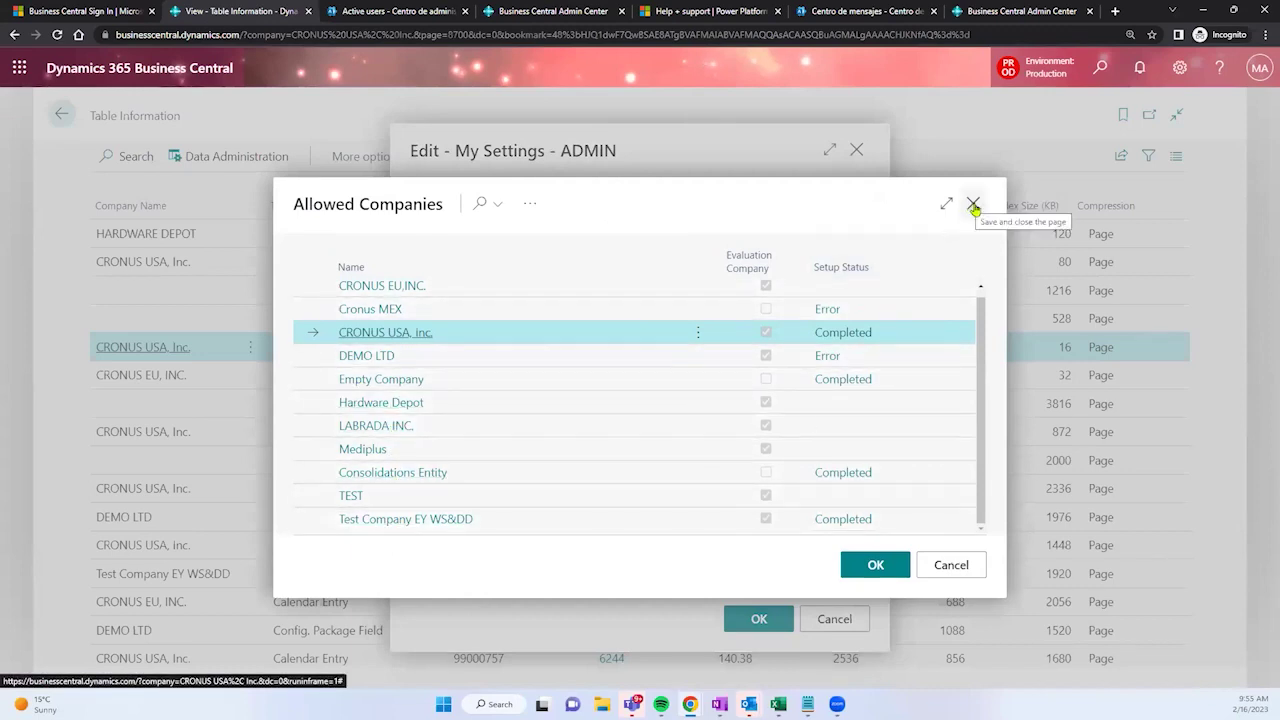
left_click(973, 203)
left_click(858, 151)
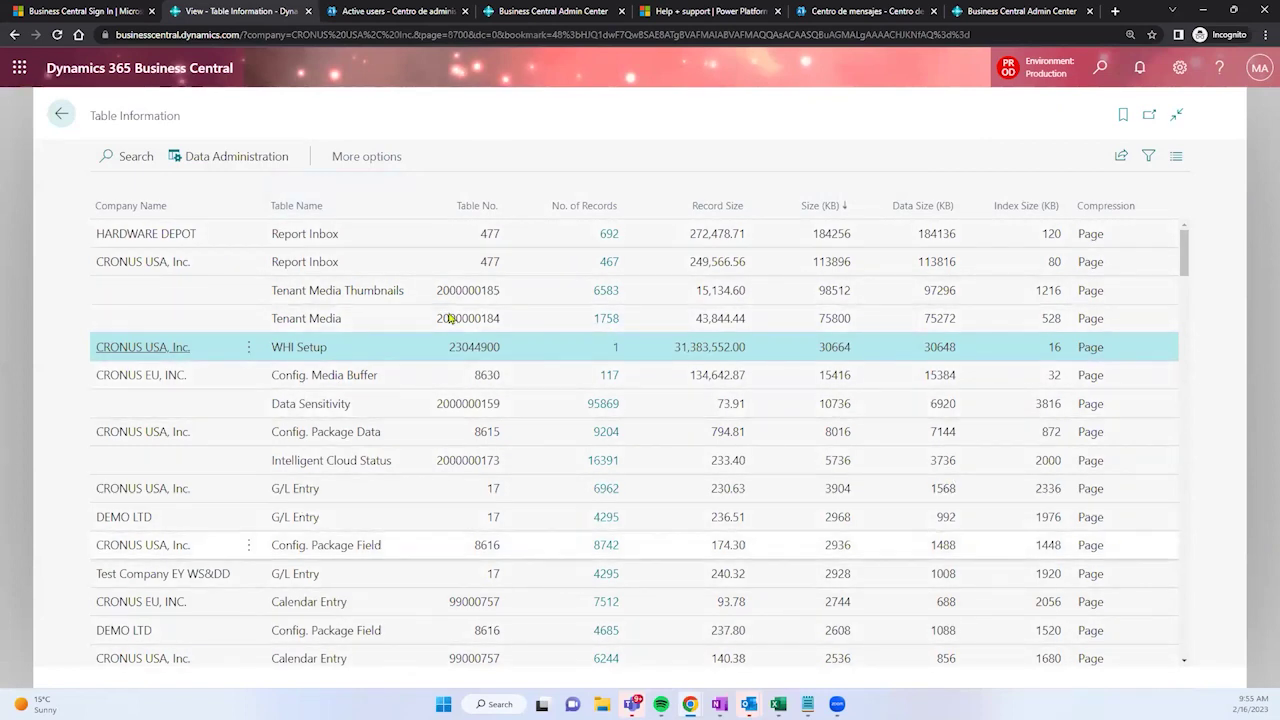
left_click(517, 8)
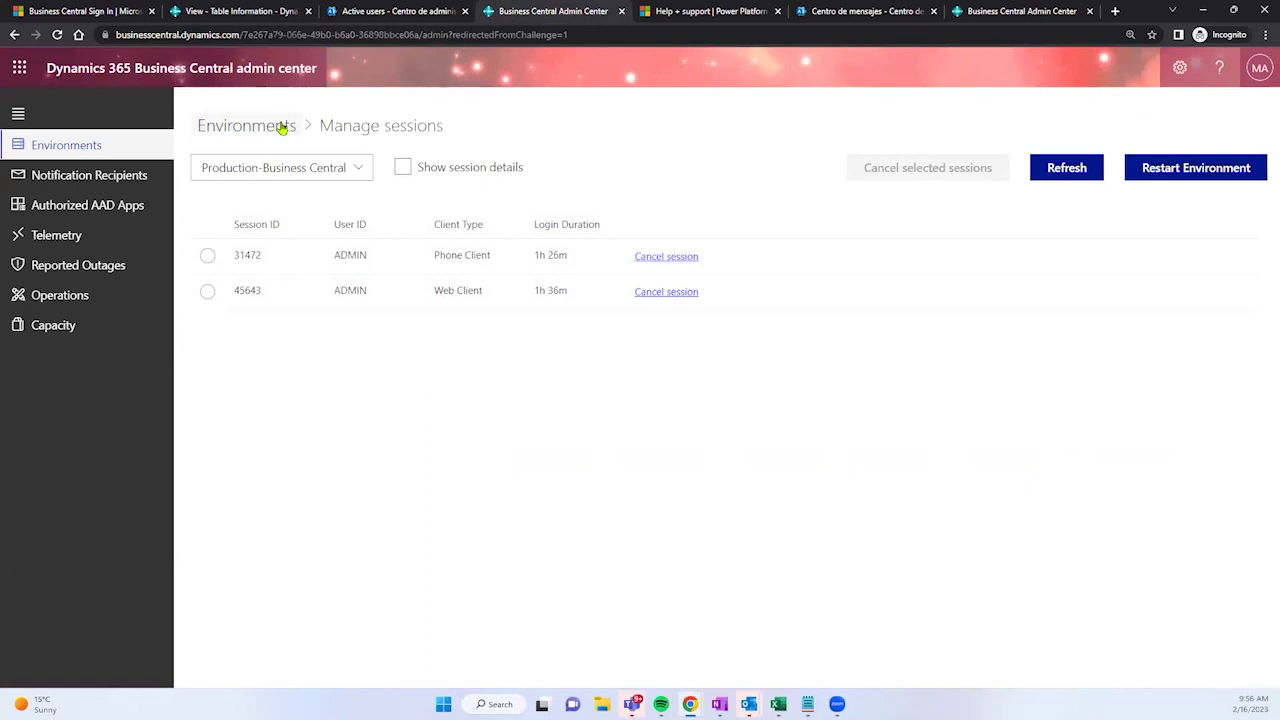
Step: Open Capacity, note the 80.00 GB total, and scroll to Production 0.89 GB and DEMO 0.05 GB usage
left_click(80, 328)
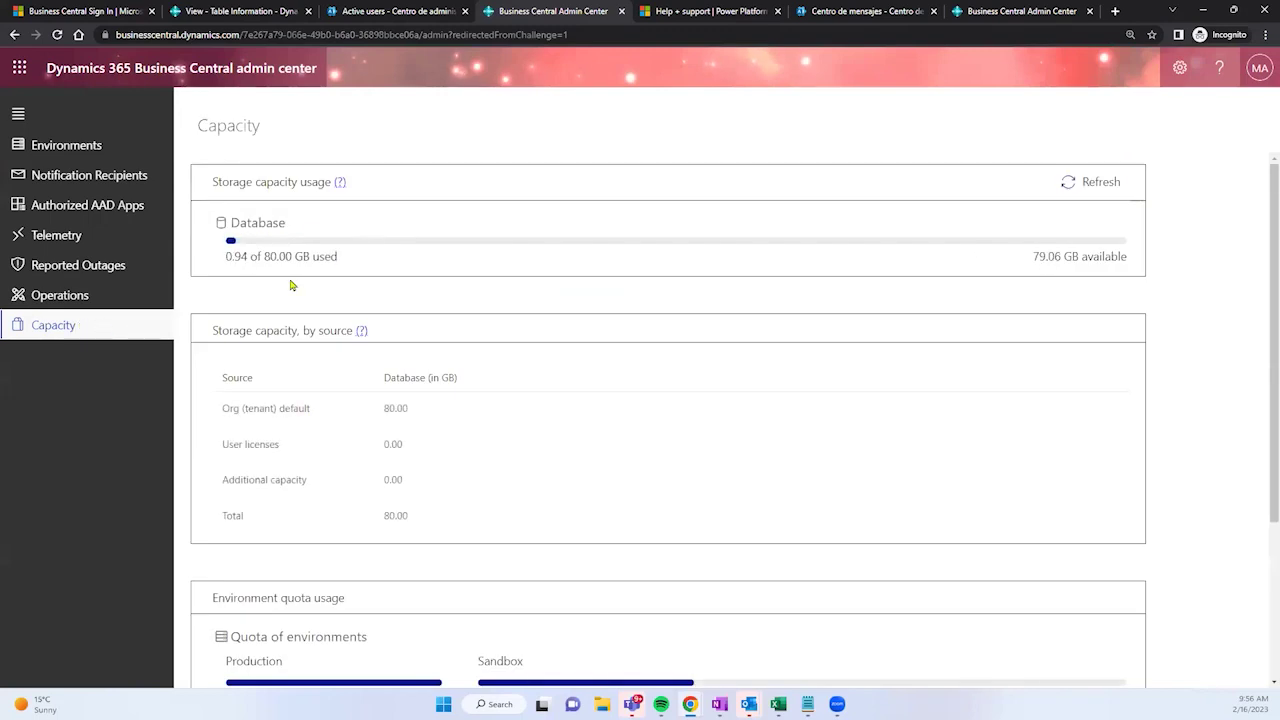
left_click_drag(266, 262, 310, 273)
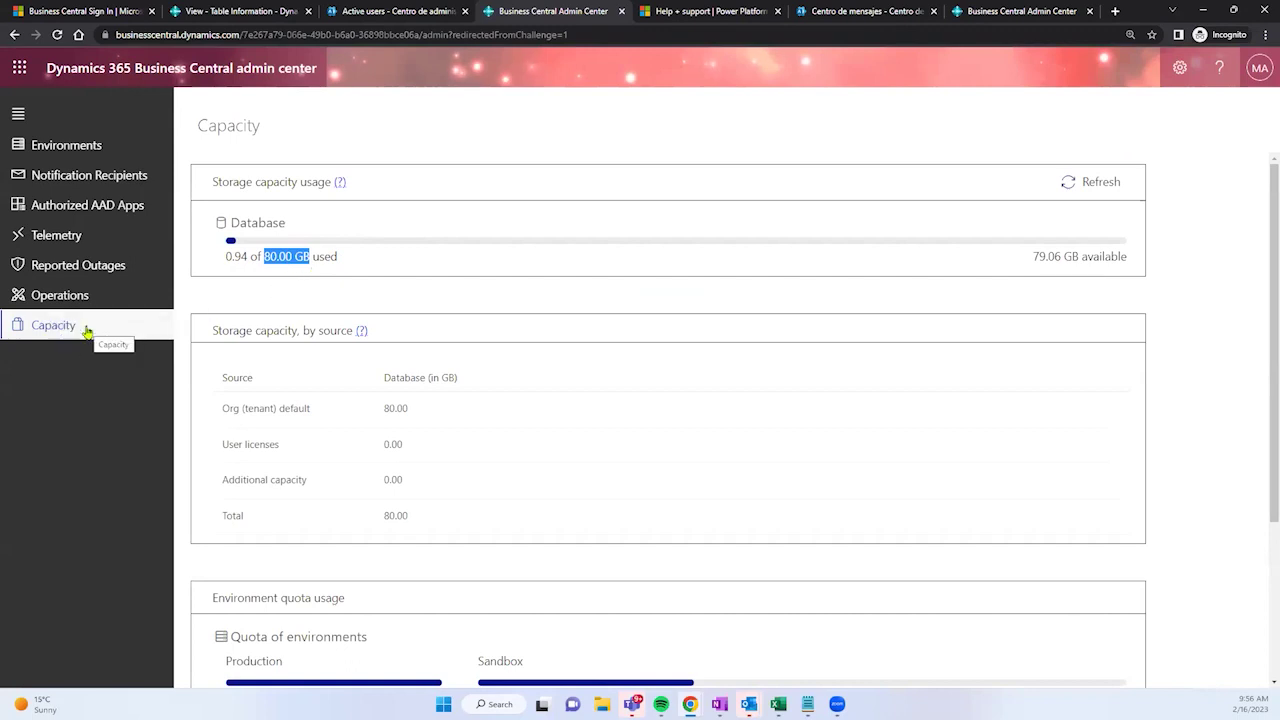
left_click(234, 253)
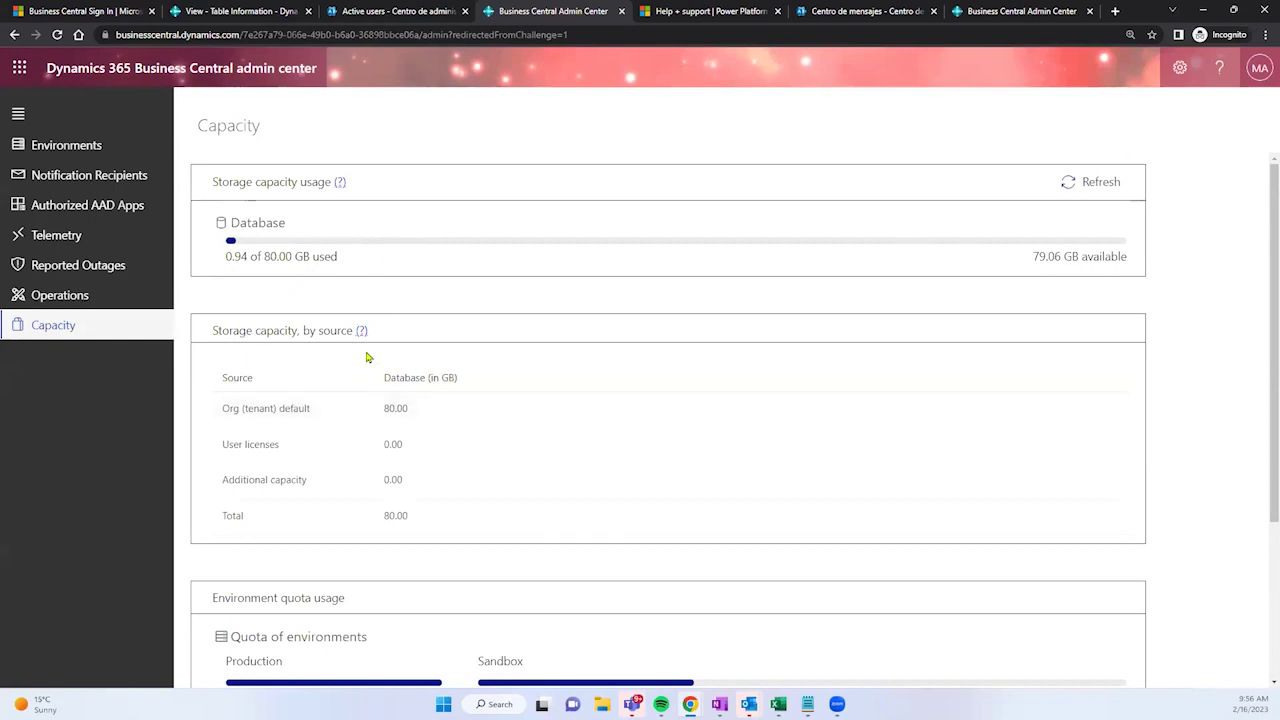
scroll(366, 355, "down", 2)
scroll(382, 380, "down", 1)
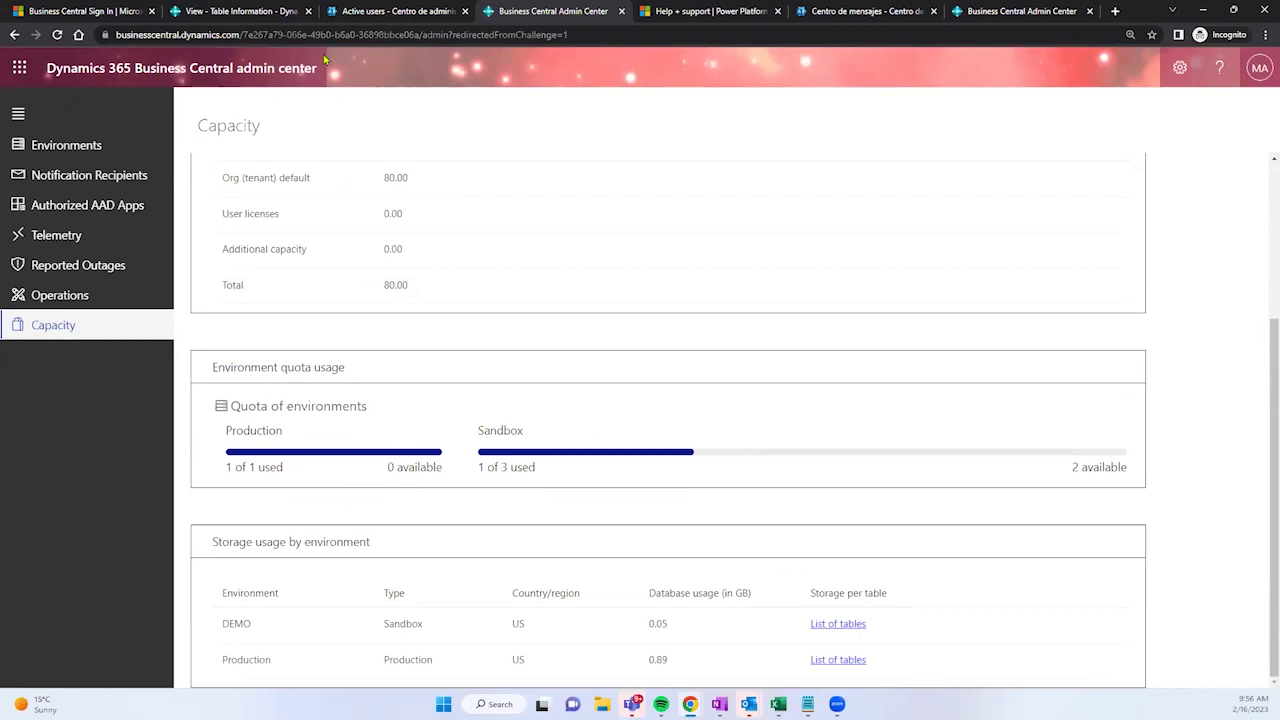
Step: Switch back to the Table Information tab, with Report Inbox (HARDWARE DEPOT) at 184256 KB on top
left_click(238, 11)
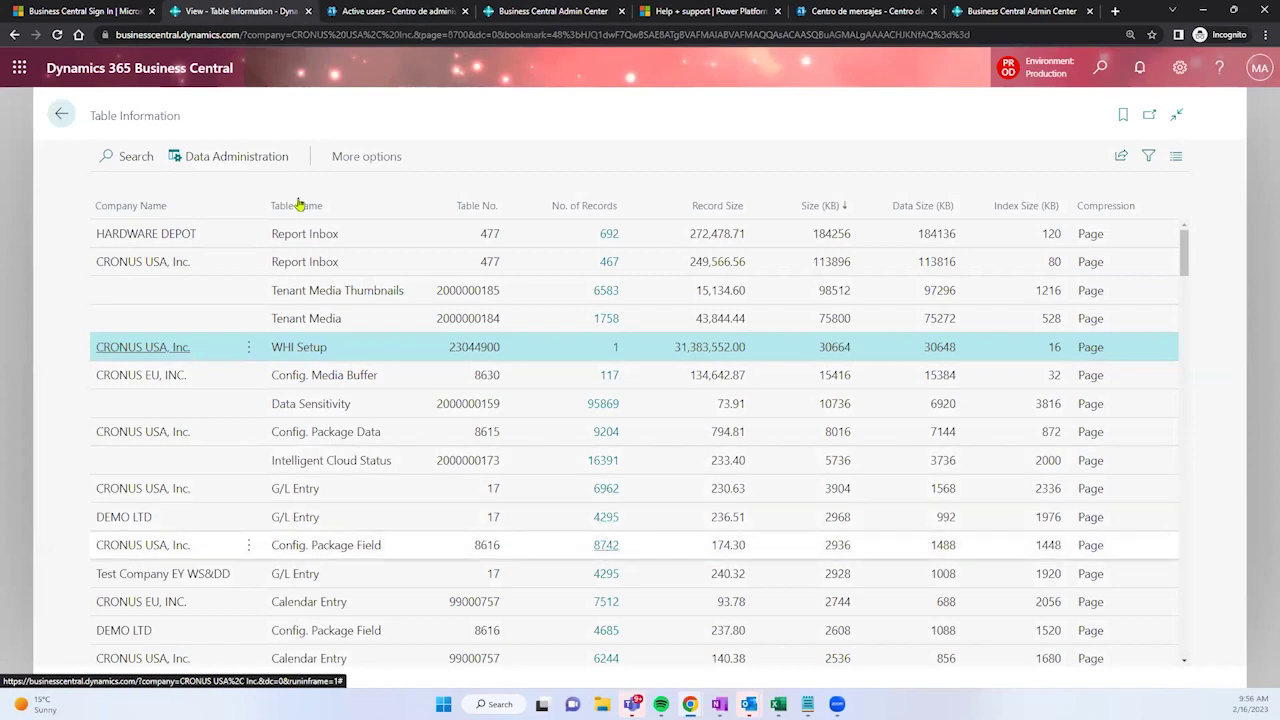
left_click_drag(181, 118, 90, 130)
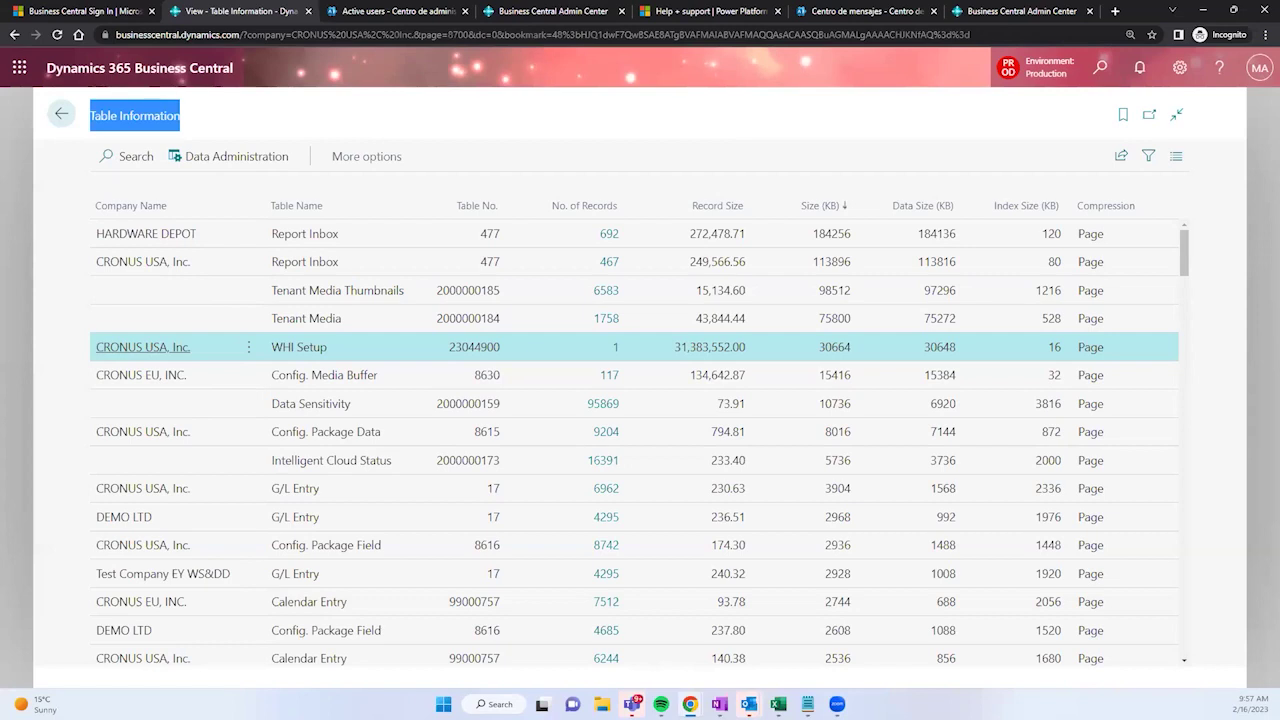
Step: Switch to the Business Central Admin Center browser tab showing the Capacity page
key("alt+Tab")
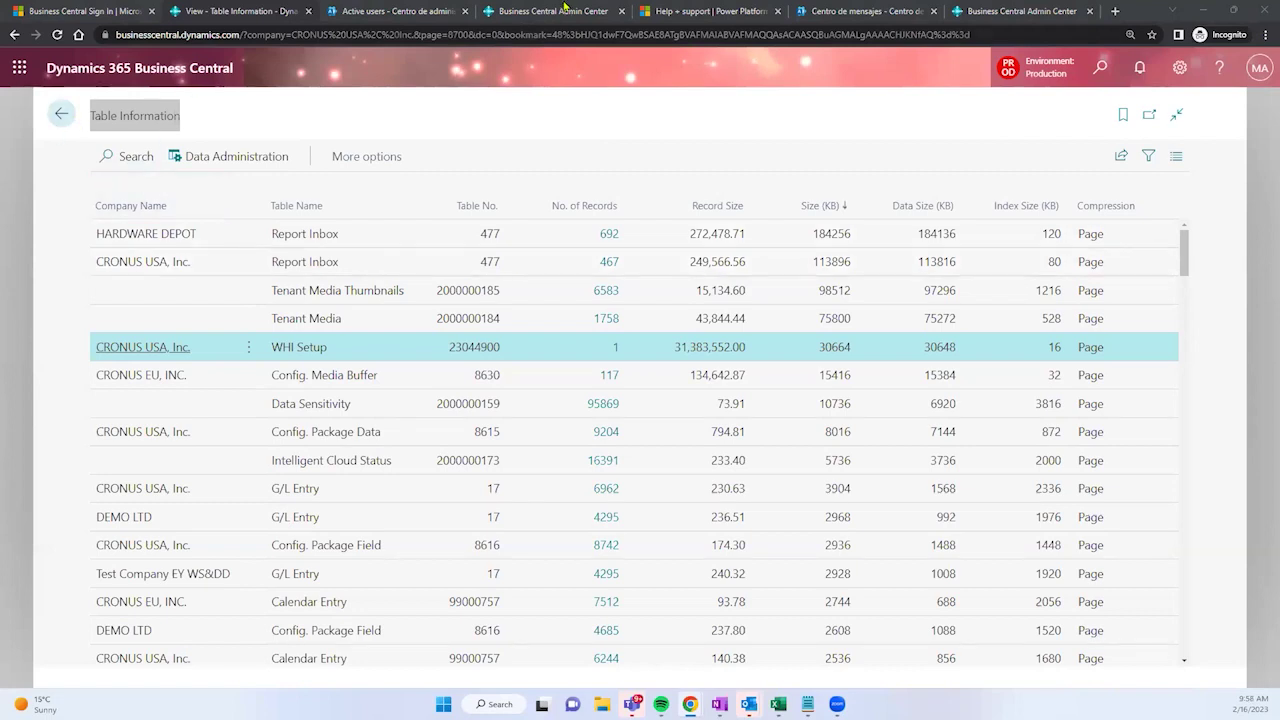
left_click(556, 11)
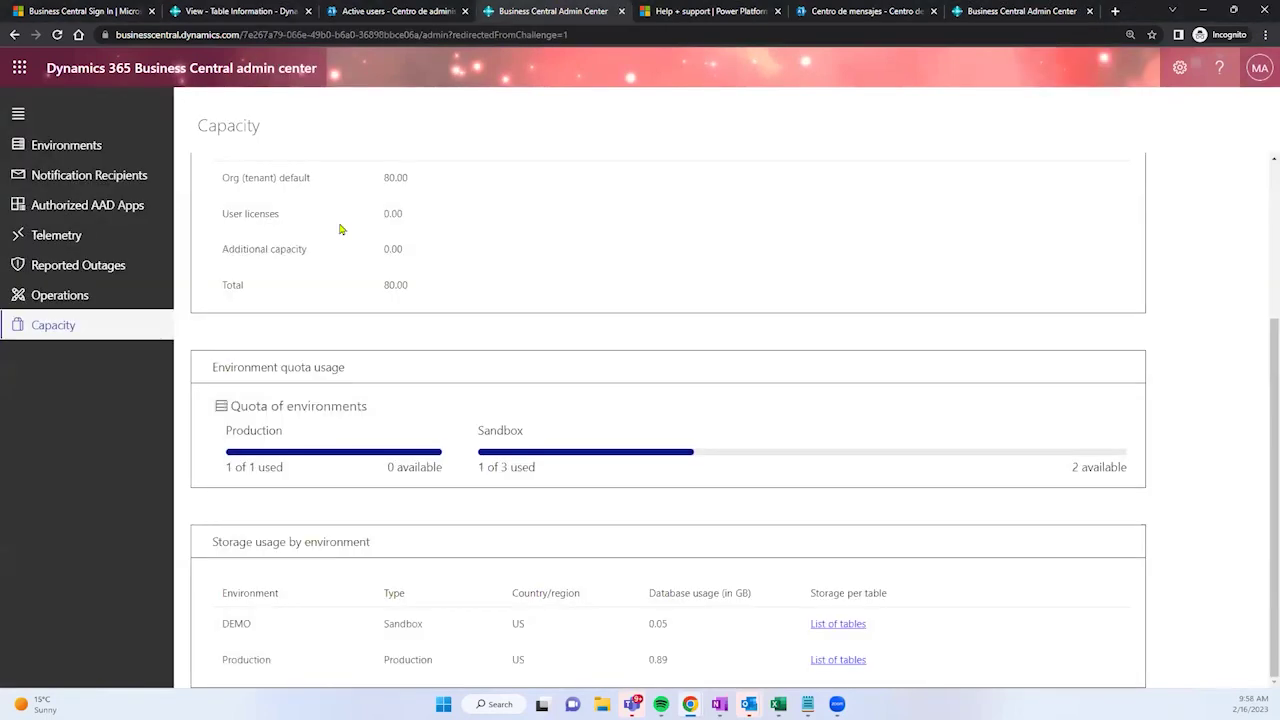
Step: Open Notification Recipients and highlight the existing recipient's name and e-mail address
left_click(101, 175)
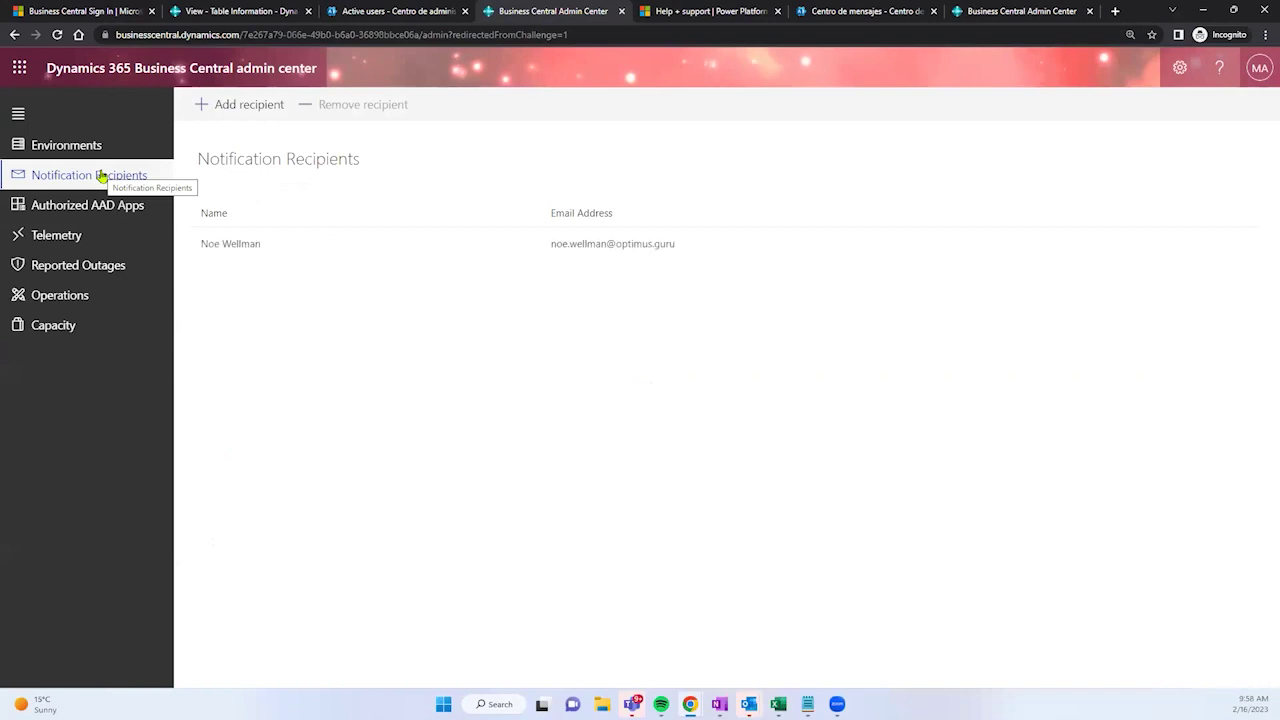
left_click_drag(201, 244, 263, 243)
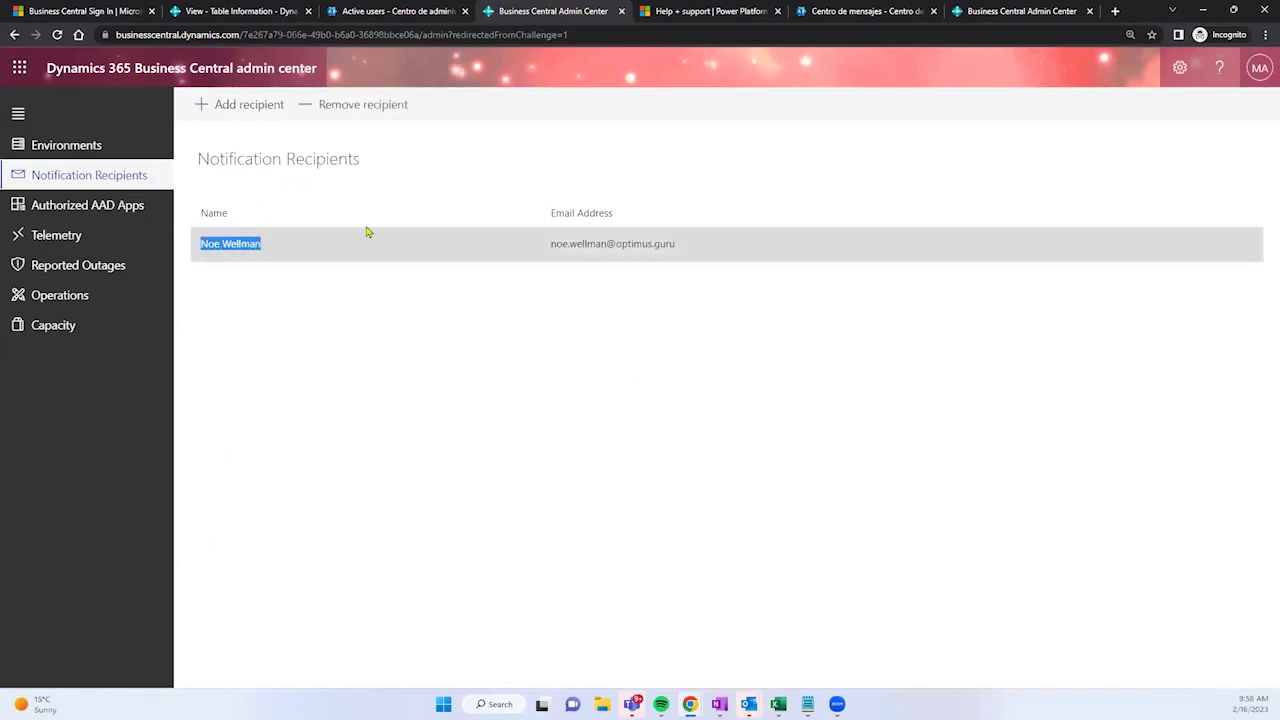
left_click_drag(547, 245, 680, 247)
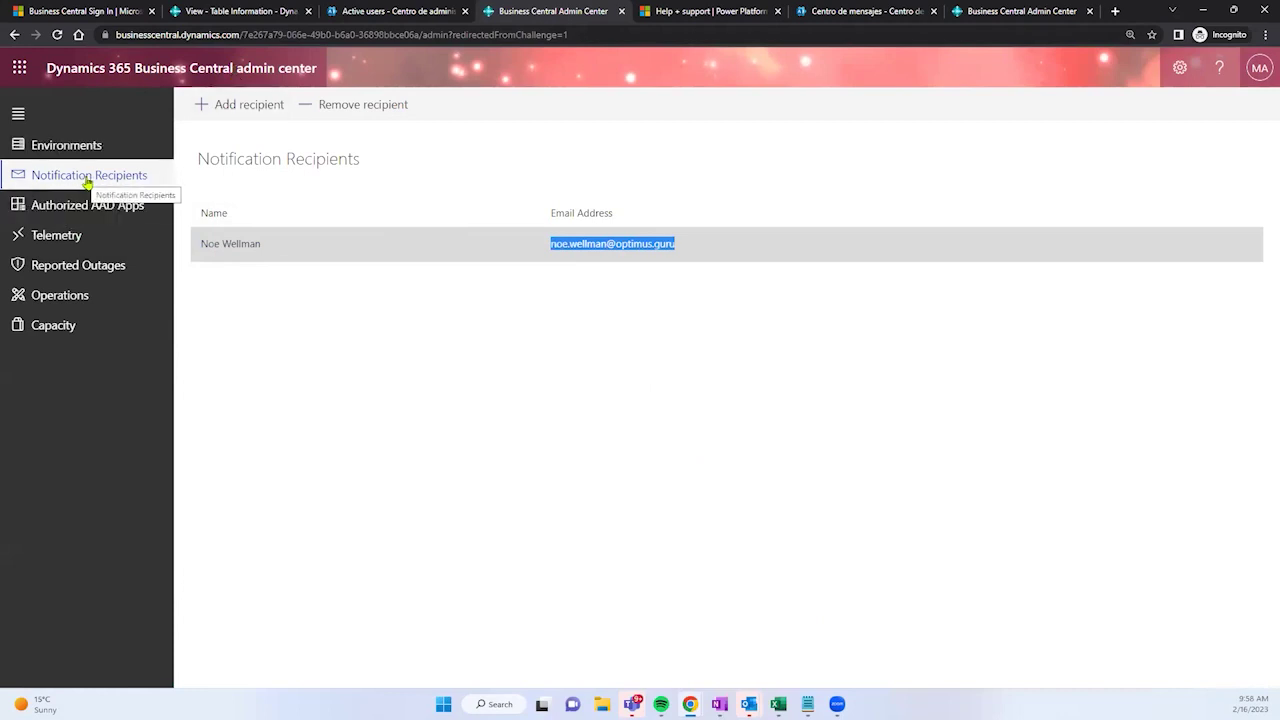
Step: Start a new recipient named 'demo user' with a demo e-mail, cancel it, and go to Telemetry
left_click(248, 104)
left_click(911, 233)
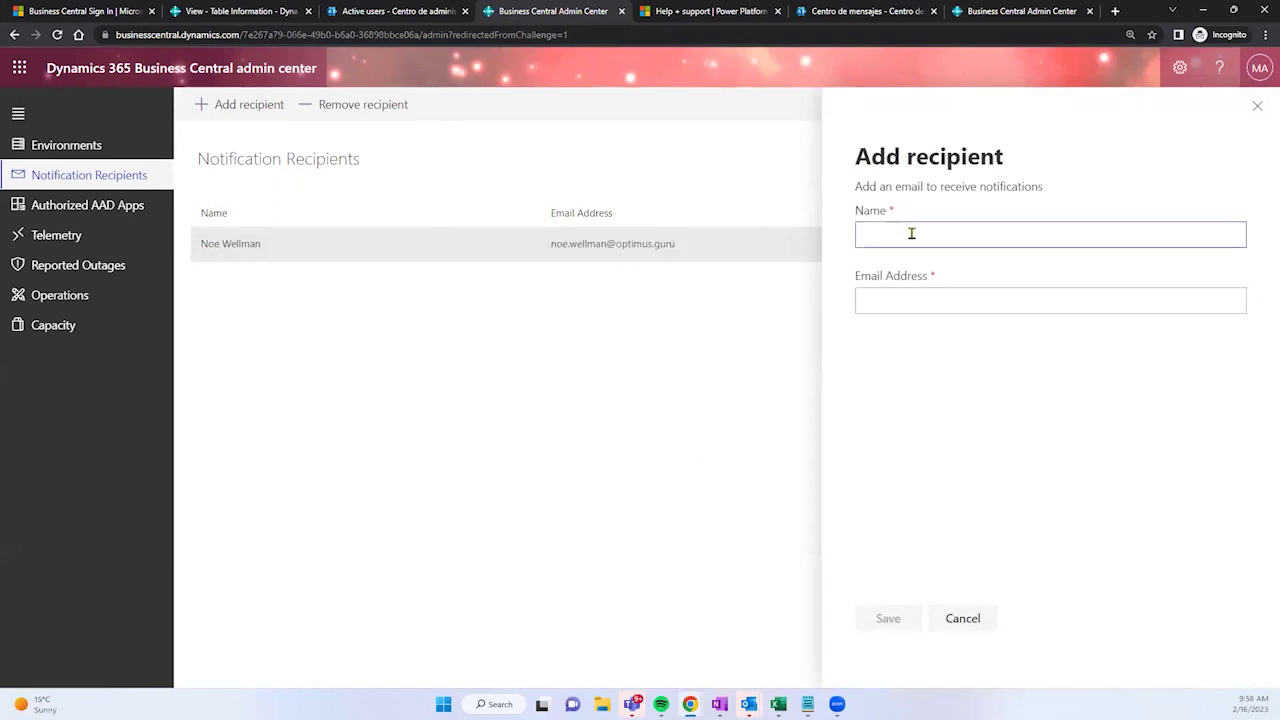
type("demo user")
key("Tab")
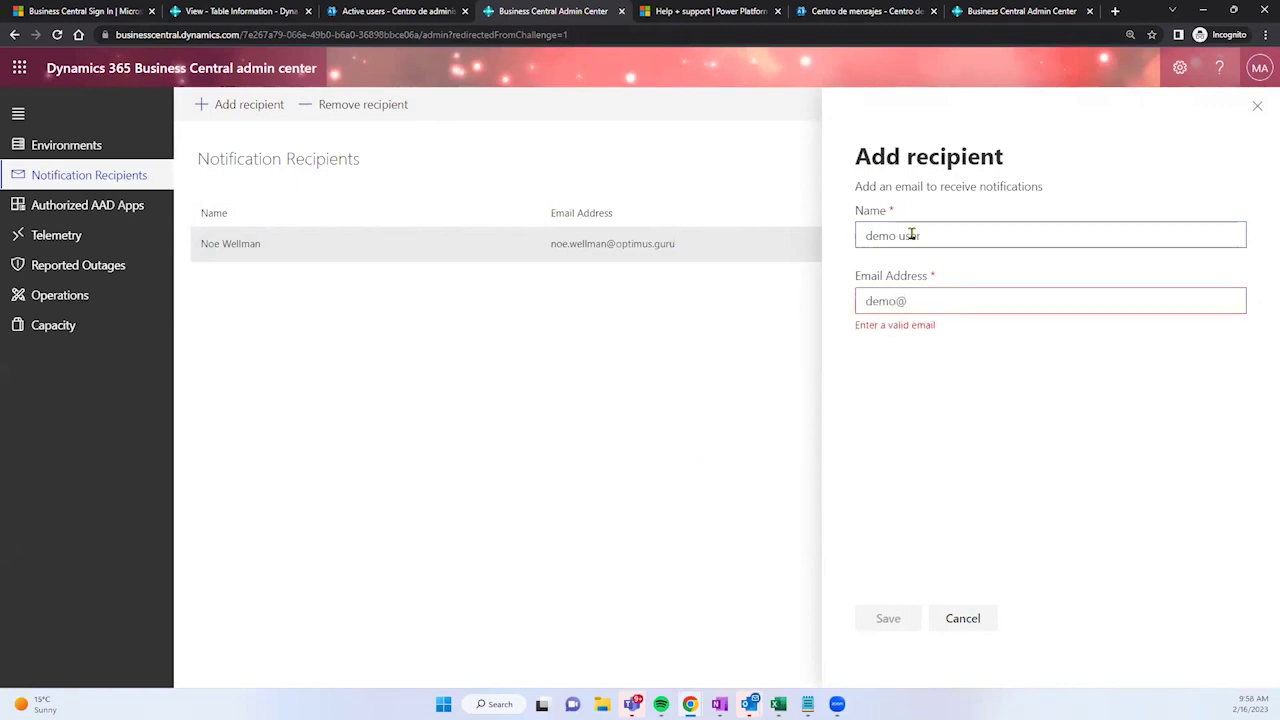
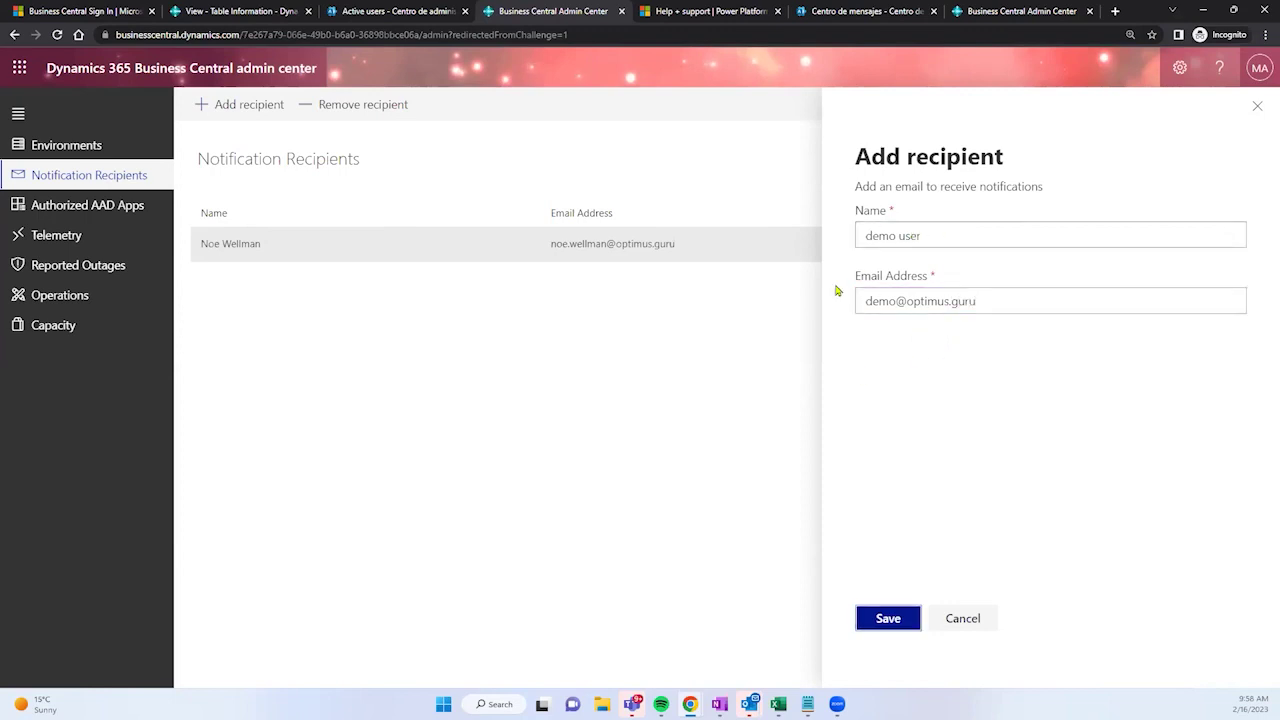
left_click_drag(871, 301, 878, 301)
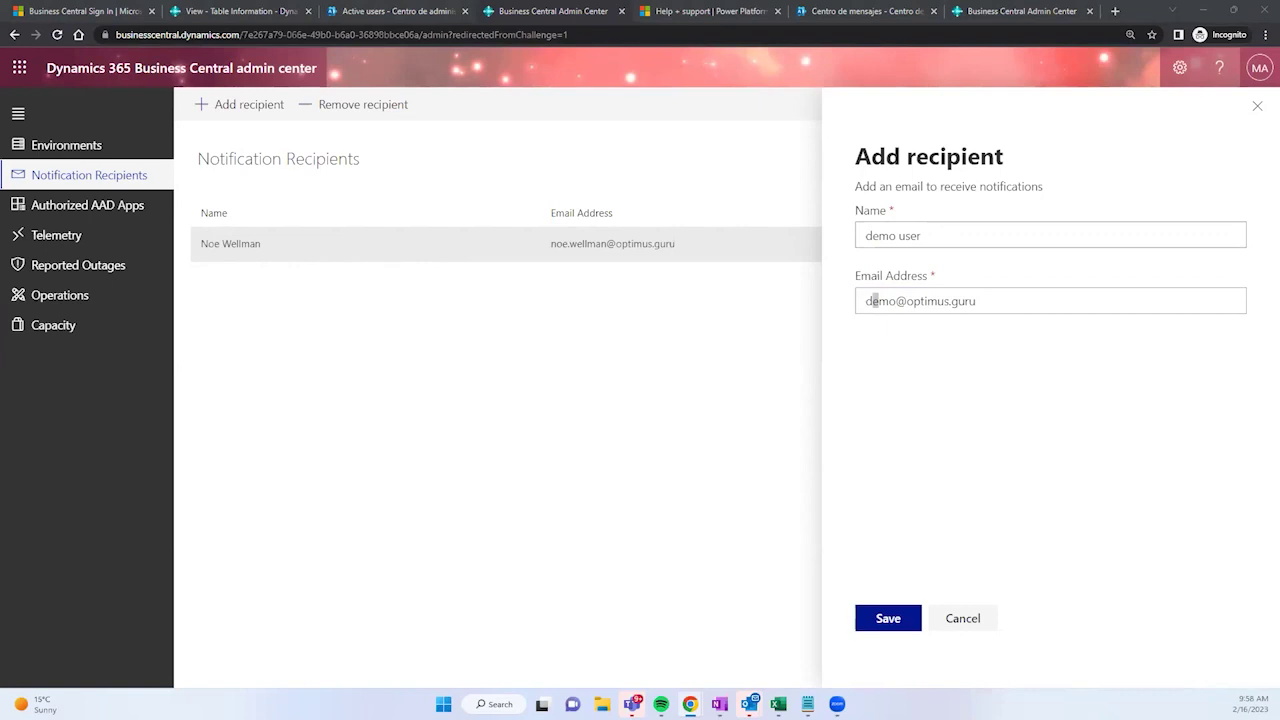
left_click(963, 620)
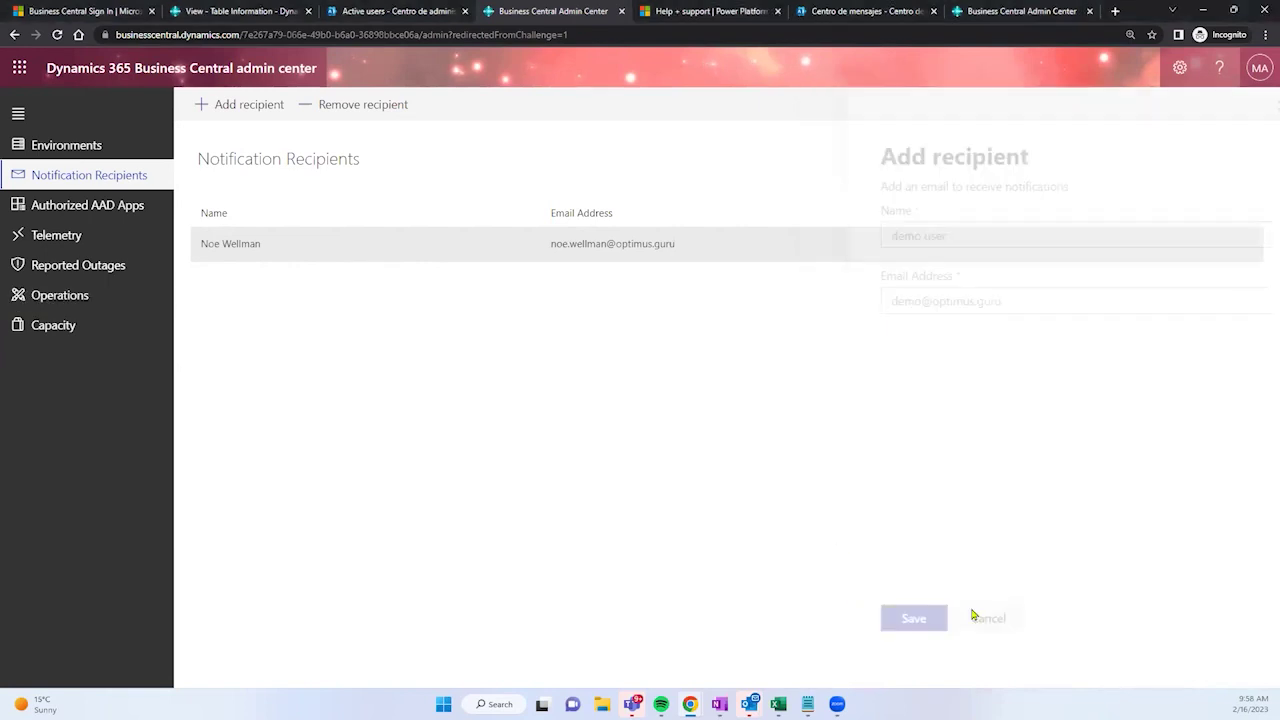
left_click(72, 233)
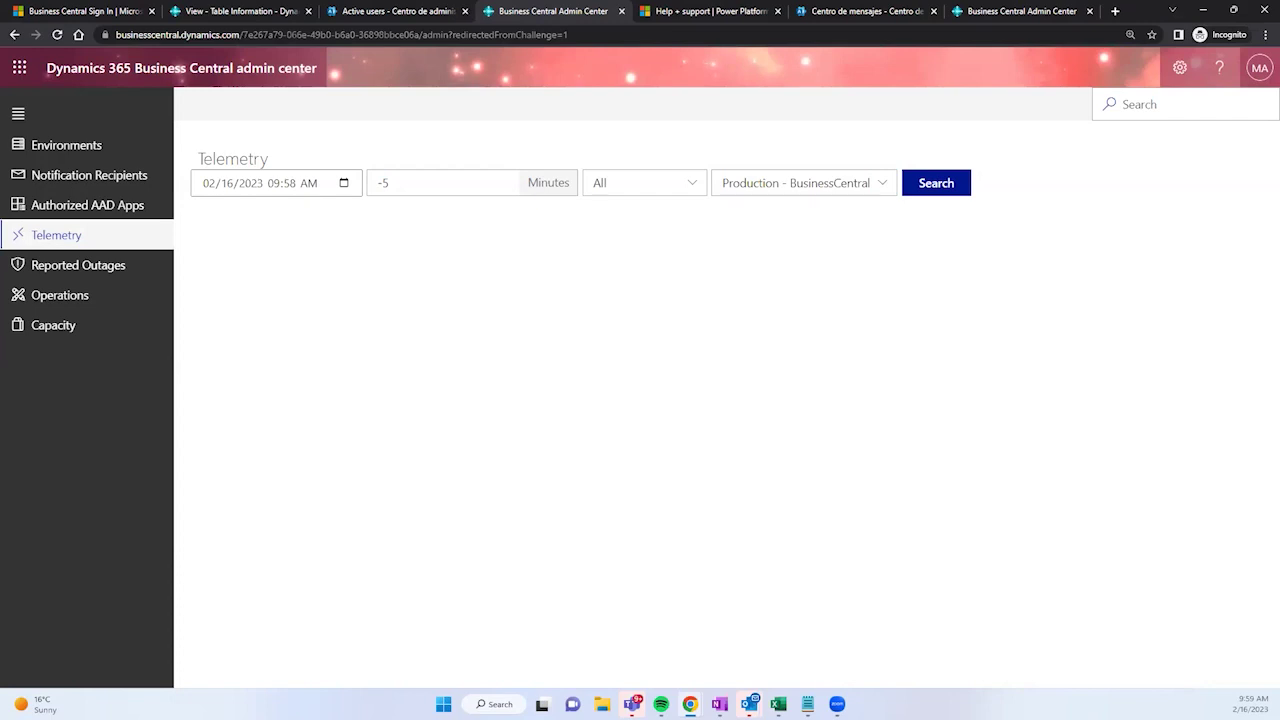
Step: Change the telemetry Minutes filter to -150 and run the search
left_click(399, 192)
key("BackSpace")
type("150")
left_click_drag(414, 184, 368, 183)
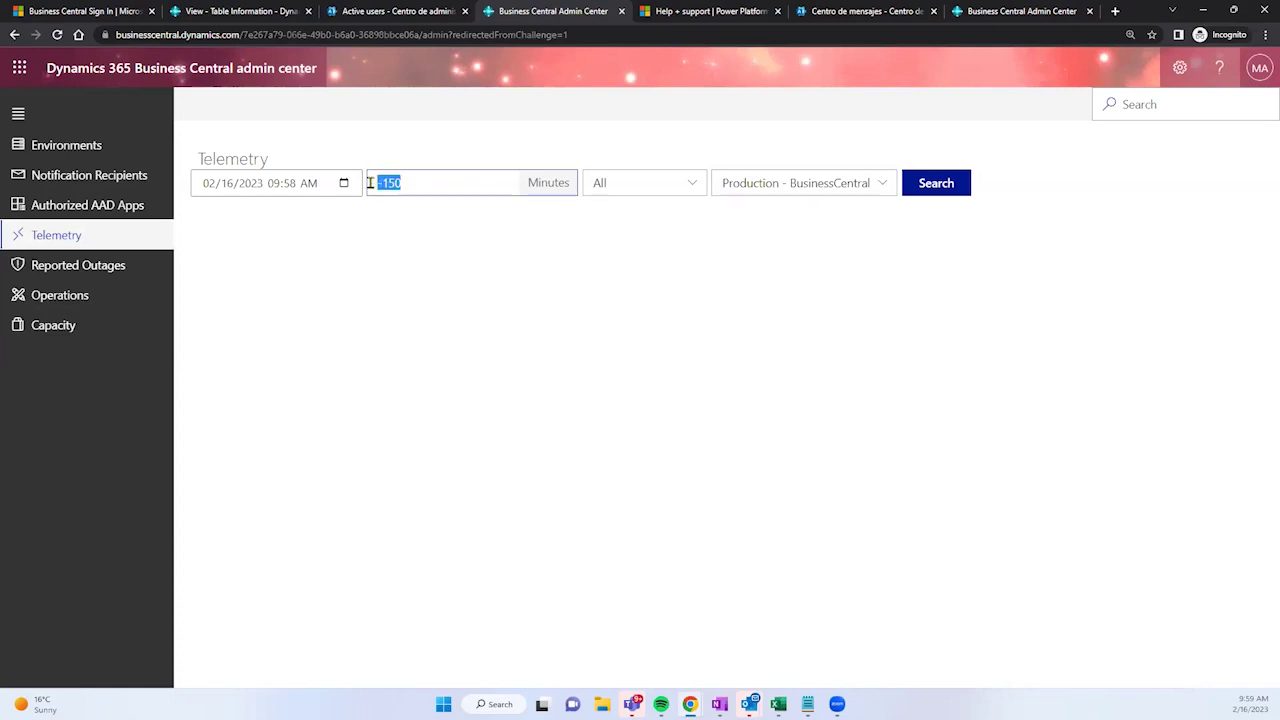
left_click(919, 190)
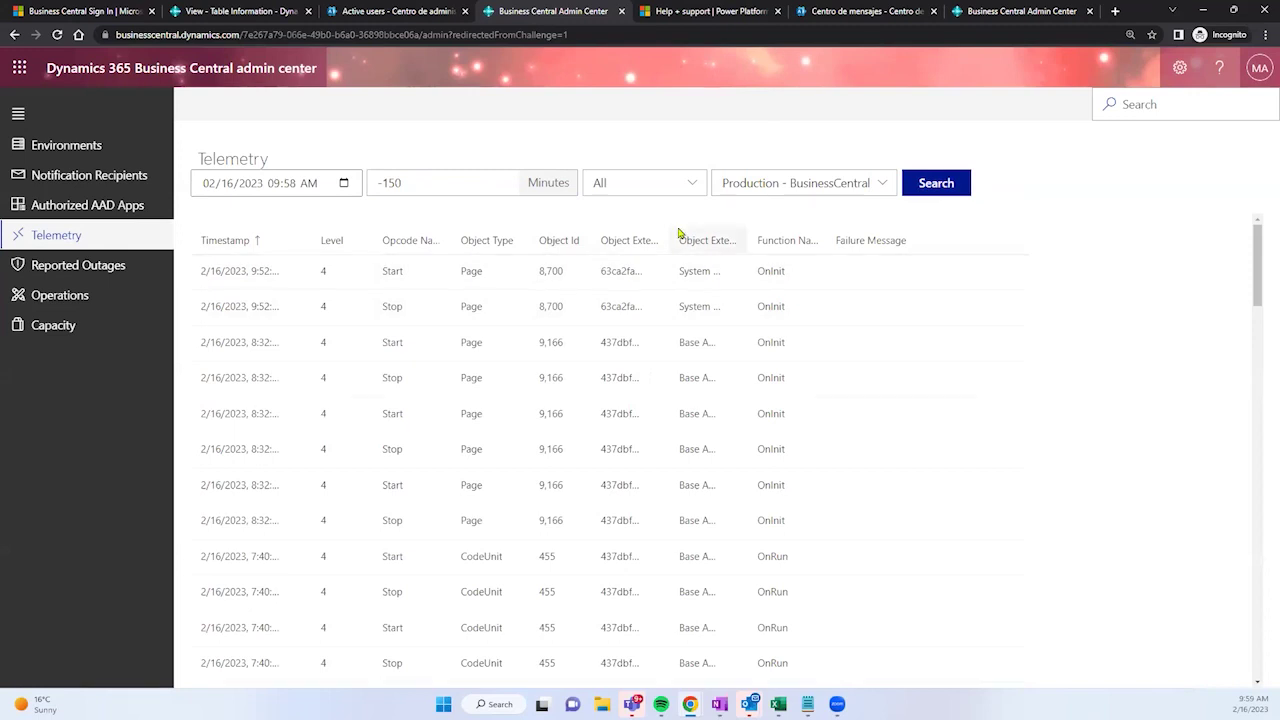
Step: Review the first event's timestamp, System extension and Start opcode, then open Operations
left_click_drag(198, 271, 404, 271)
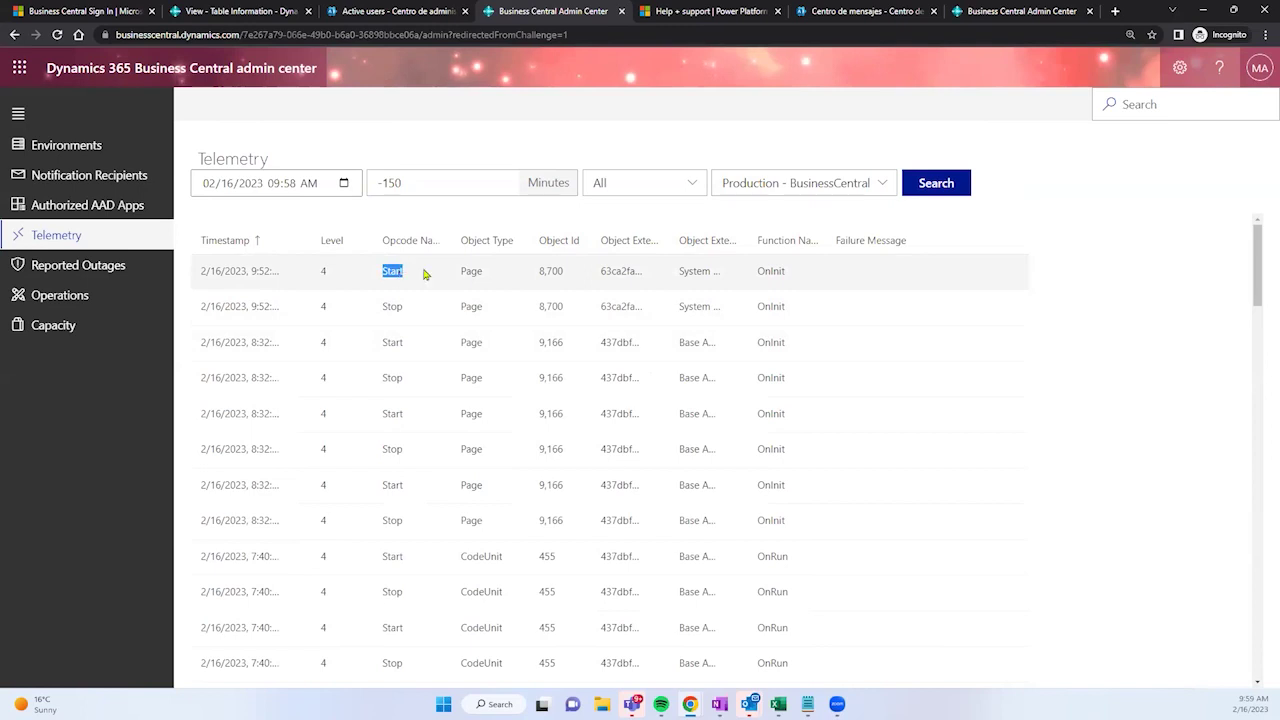
left_click_drag(678, 271, 737, 240)
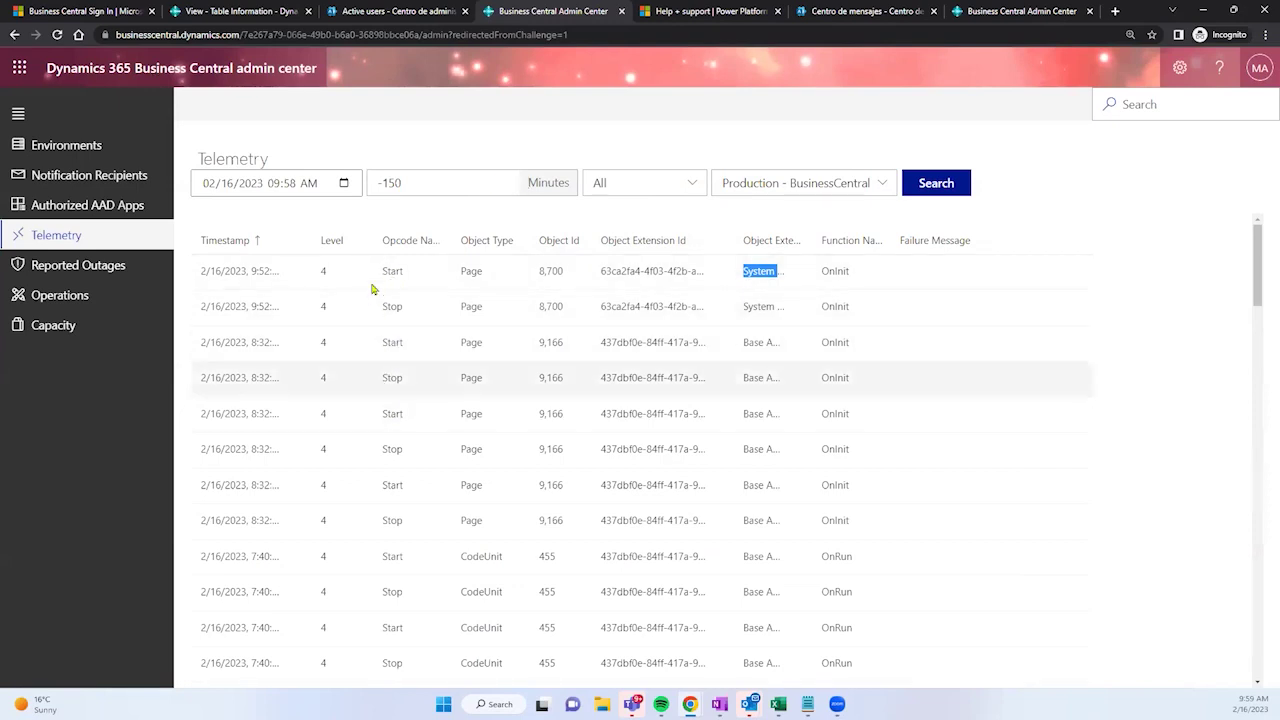
left_click_drag(384, 272, 407, 277)
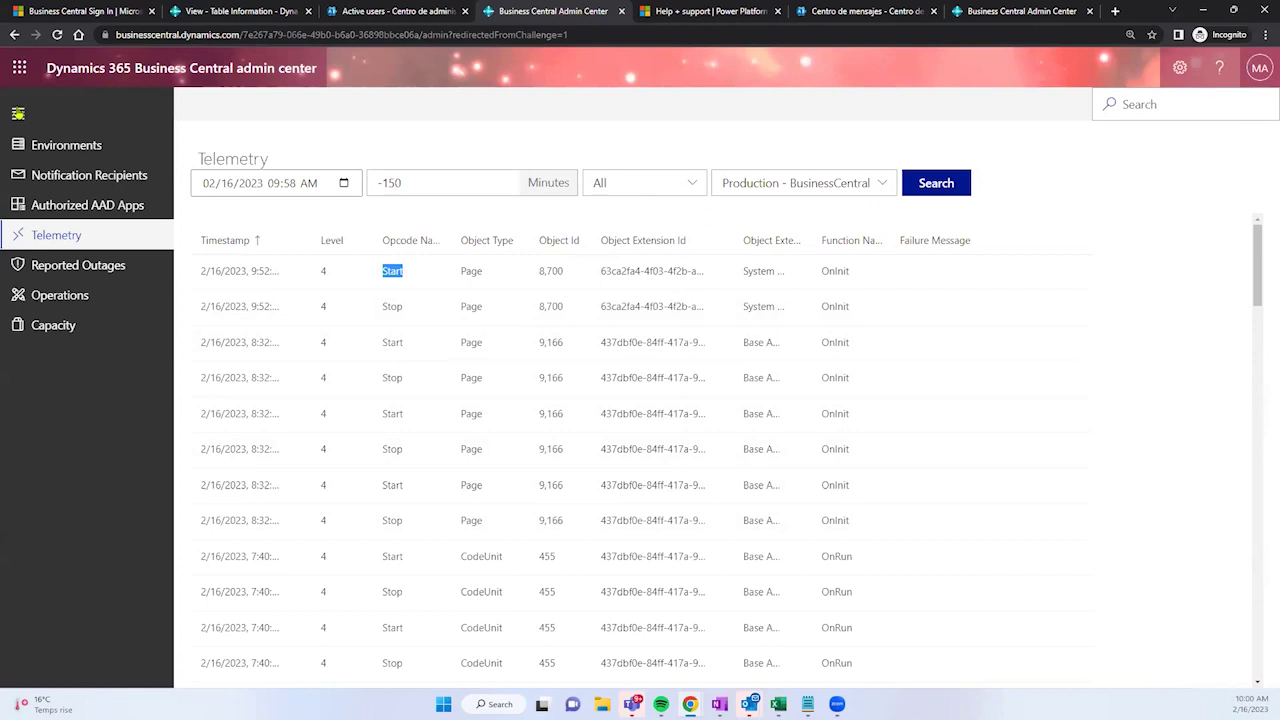
left_click(87, 297)
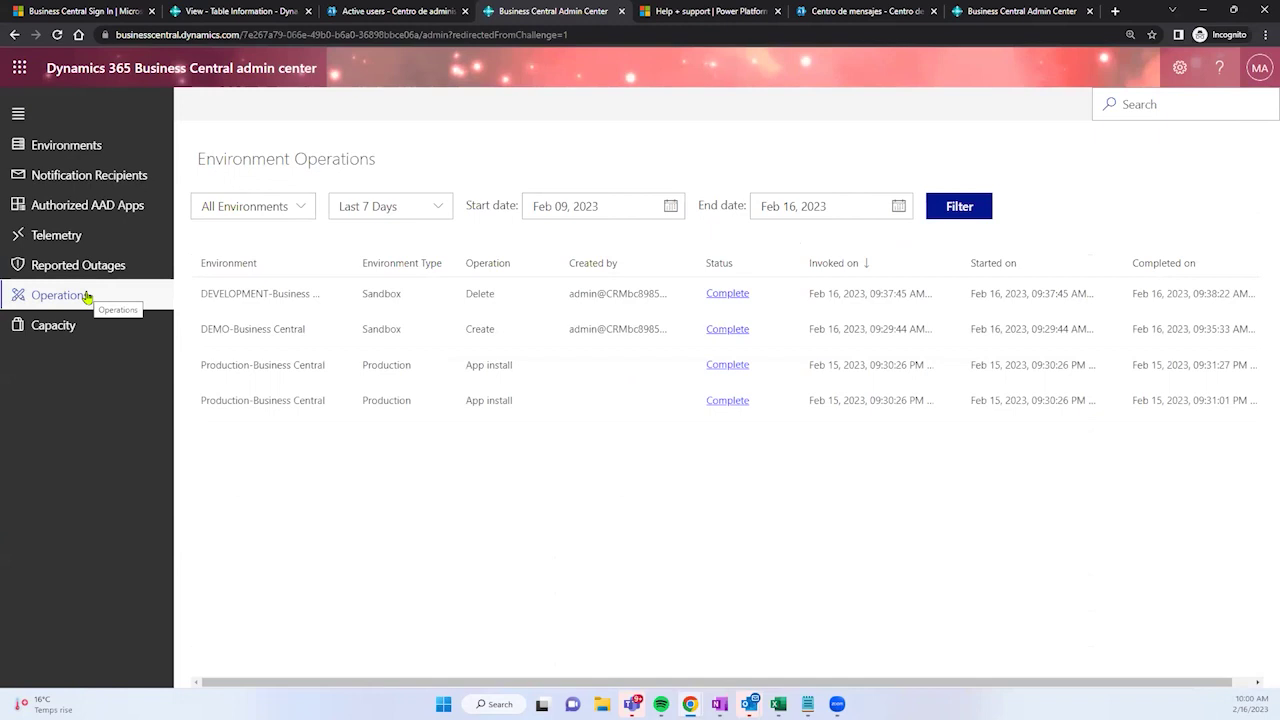
Step: Rerun the Production telemetry search over -150 minutes and scroll through the Start/Stop events
left_click(109, 241)
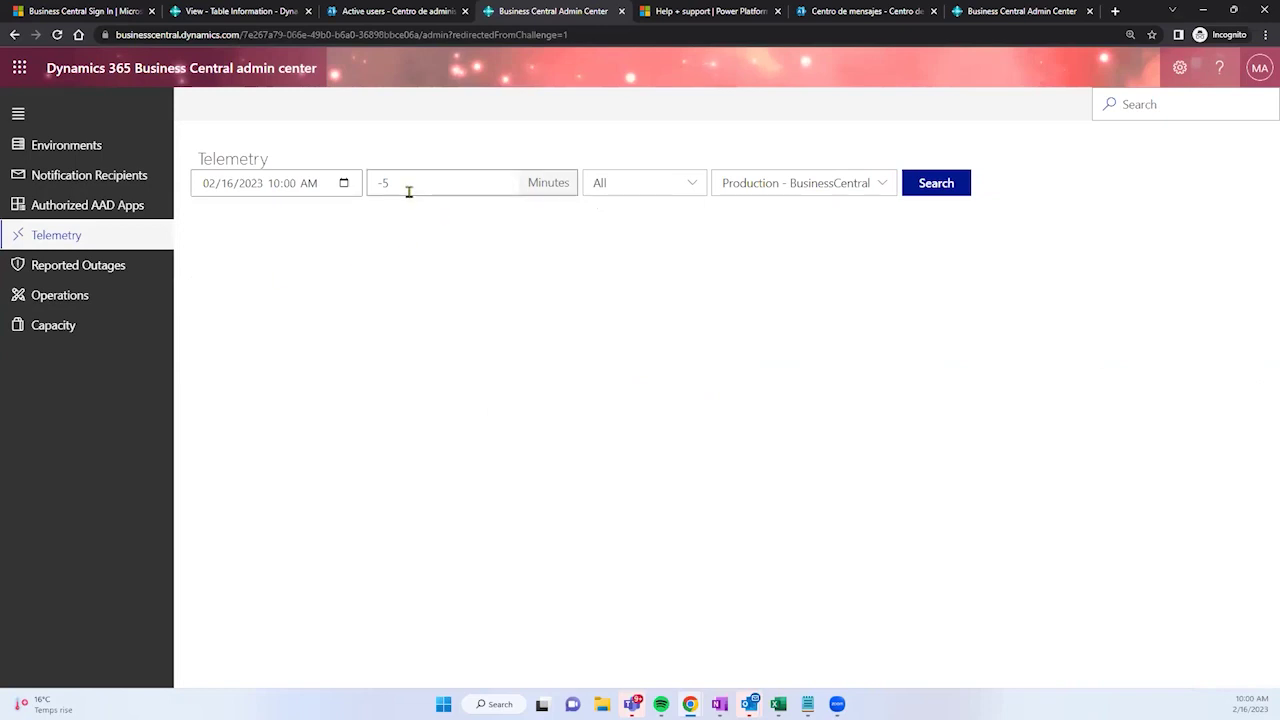
left_click_drag(390, 186, 364, 202)
left_click(386, 185)
left_click_drag(388, 185, 371, 188)
left_click(415, 178)
type("150")
left_click(912, 183)
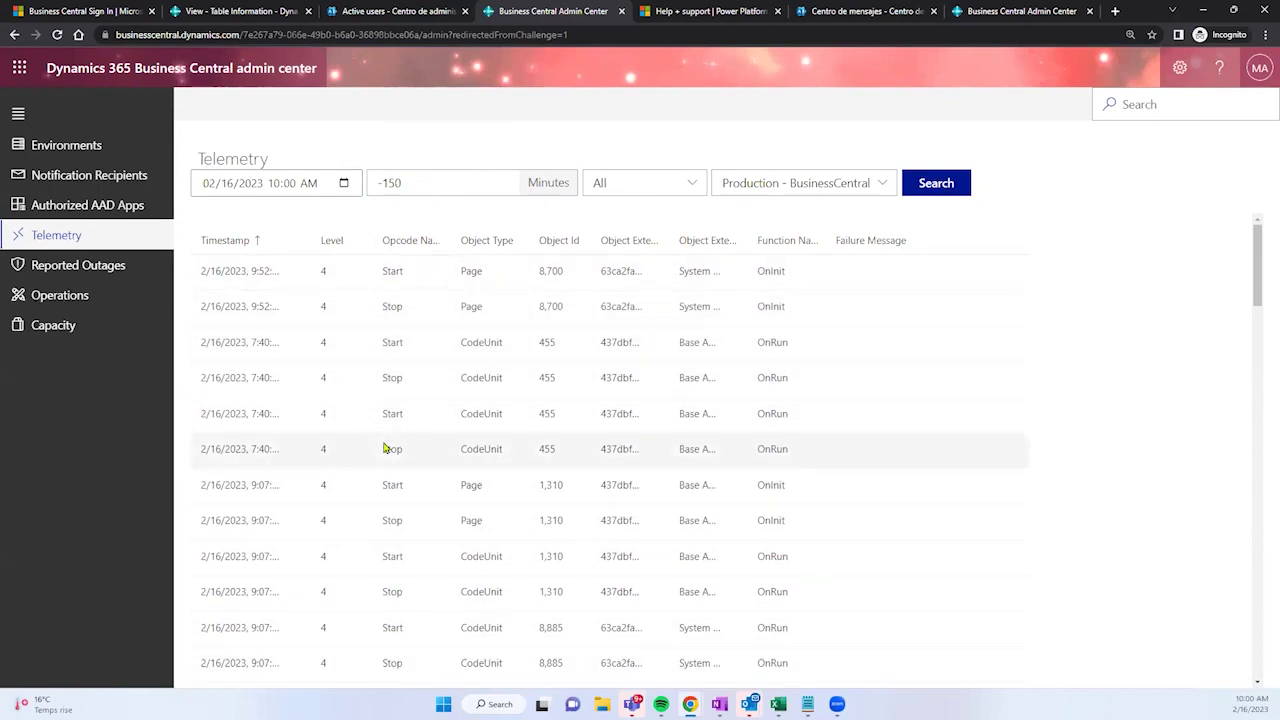
scroll(385, 550, "down", 3)
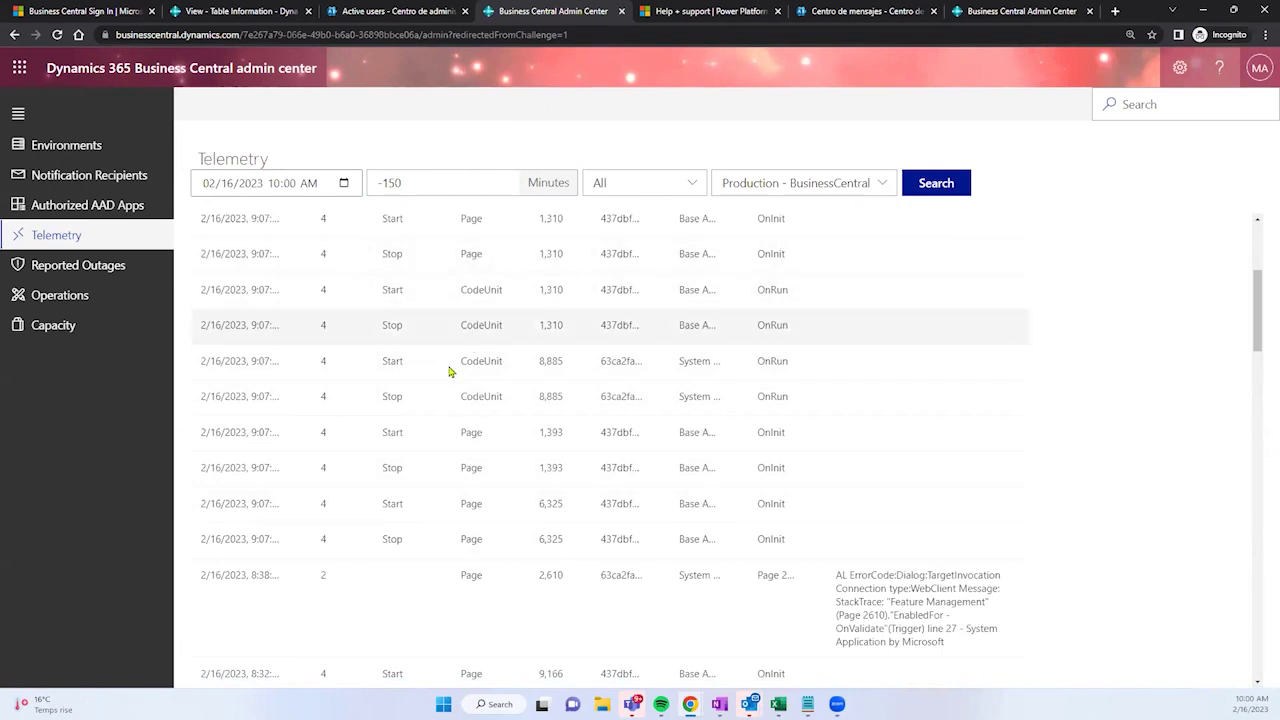
scroll(449, 420, "up", 3)
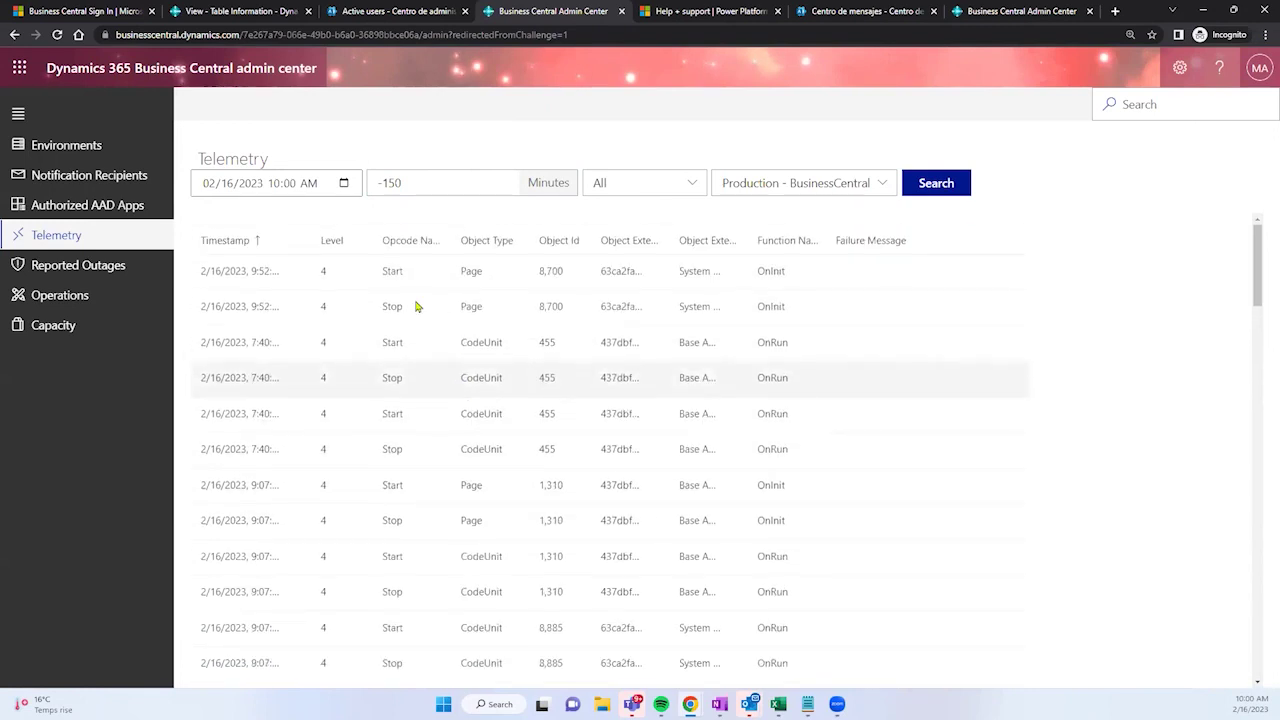
Step: Review the Environment Operations log's first Sandbox Delete operation, then open the Environments list
left_click(114, 311)
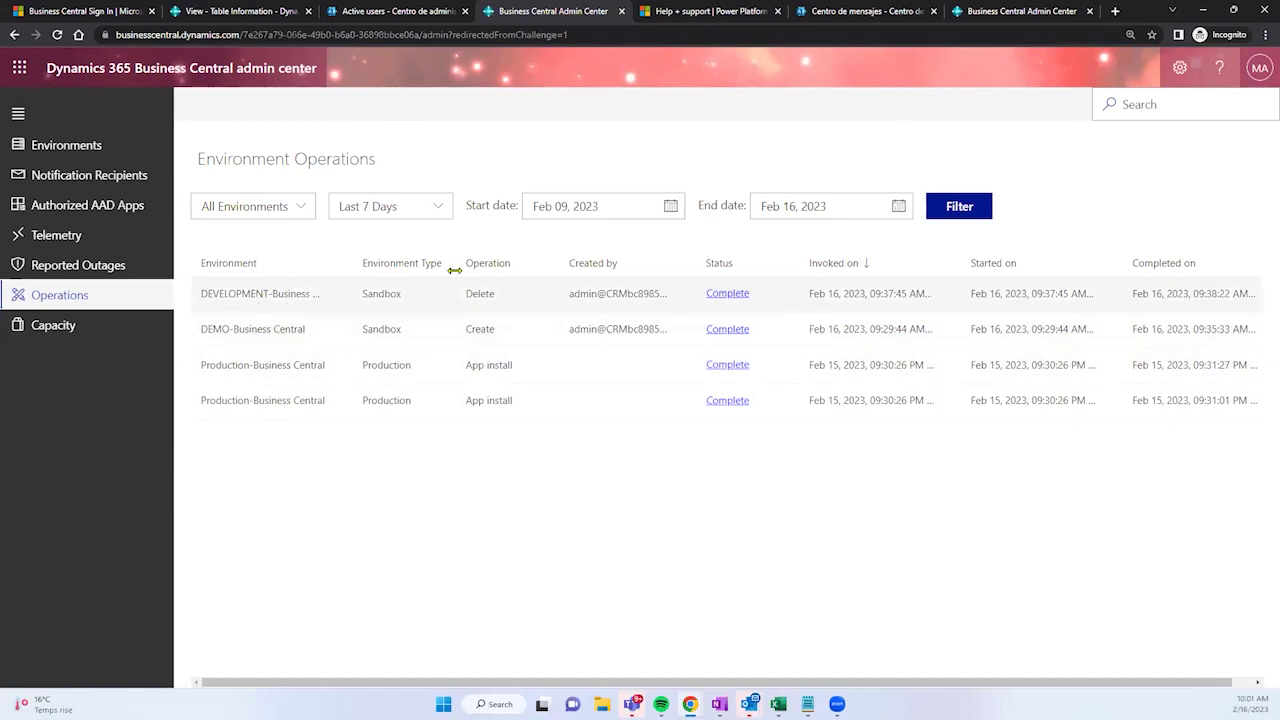
left_click_drag(465, 294, 499, 300)
left_click(502, 335)
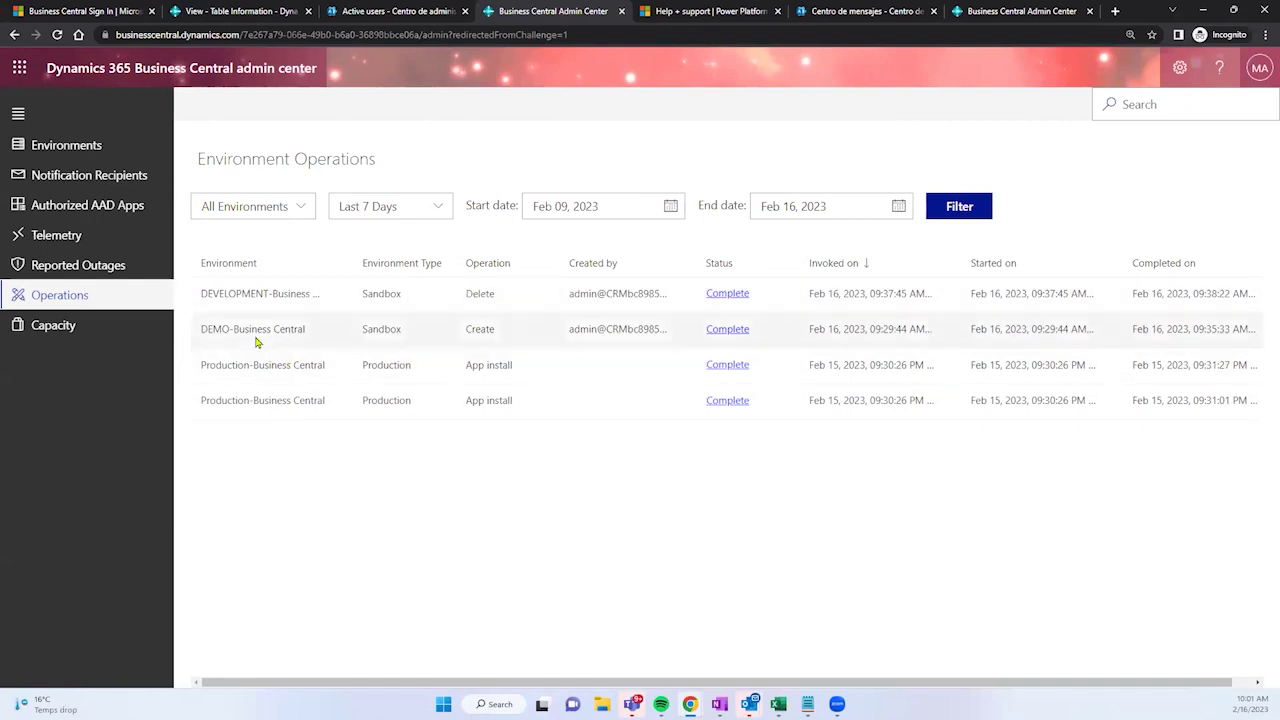
left_click_drag(494, 292, 192, 294)
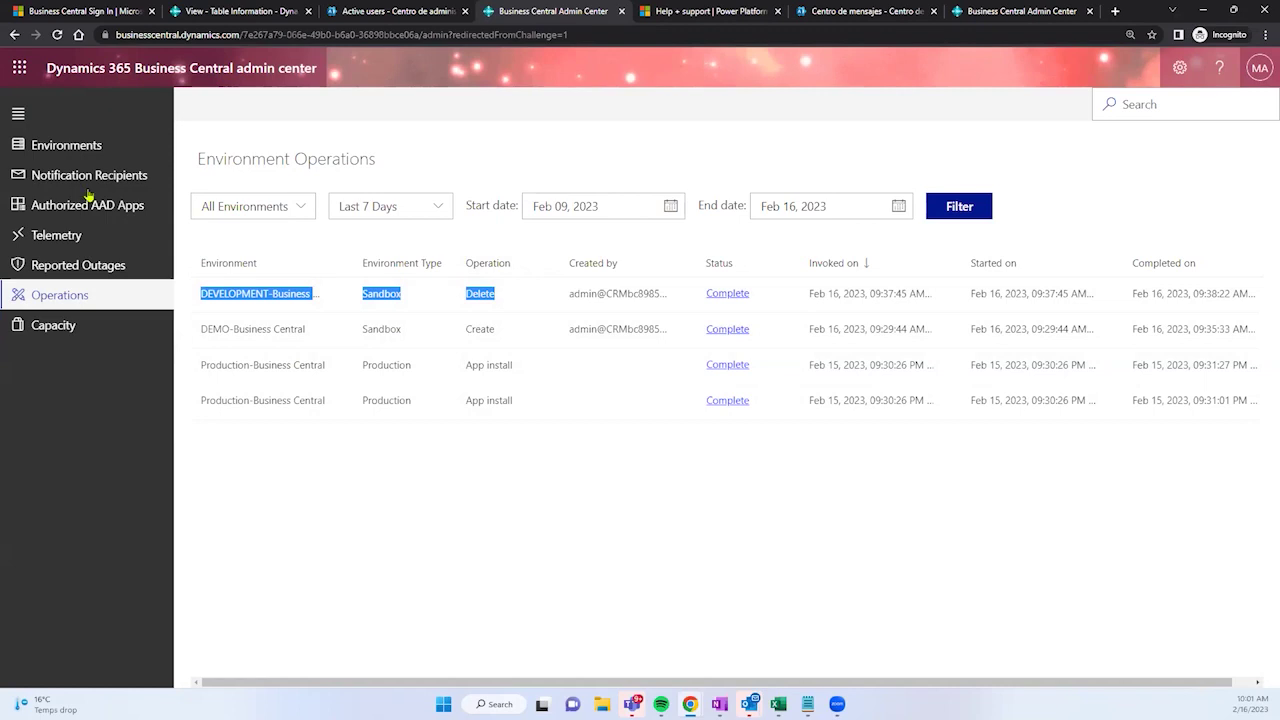
left_click(85, 146)
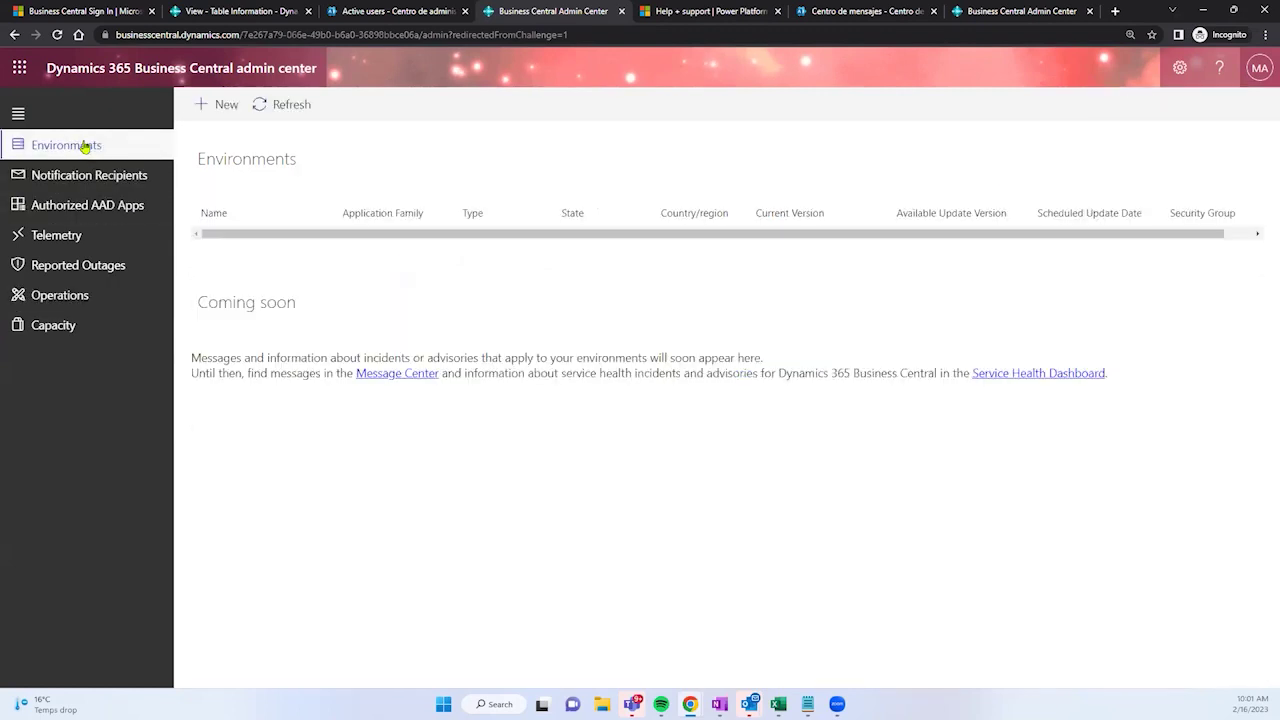
Step: Open the Production environment's Support > Manage support contact form
left_click(226, 247)
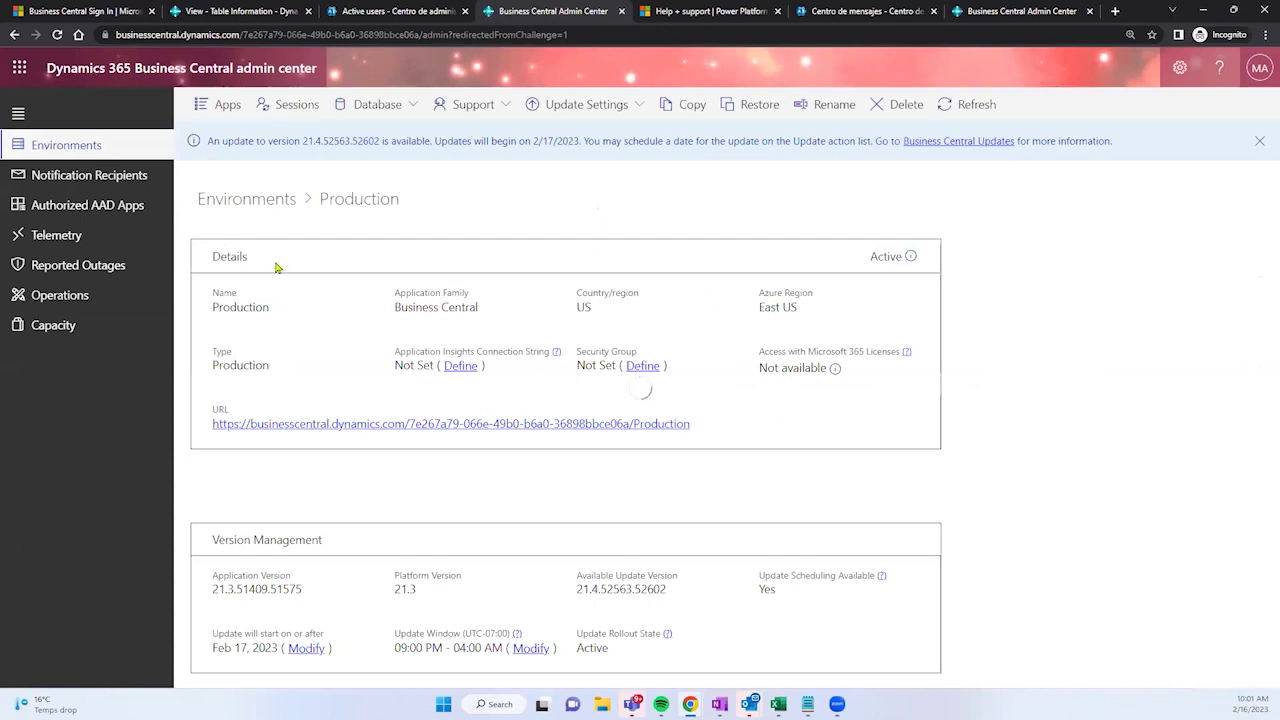
left_click(480, 106)
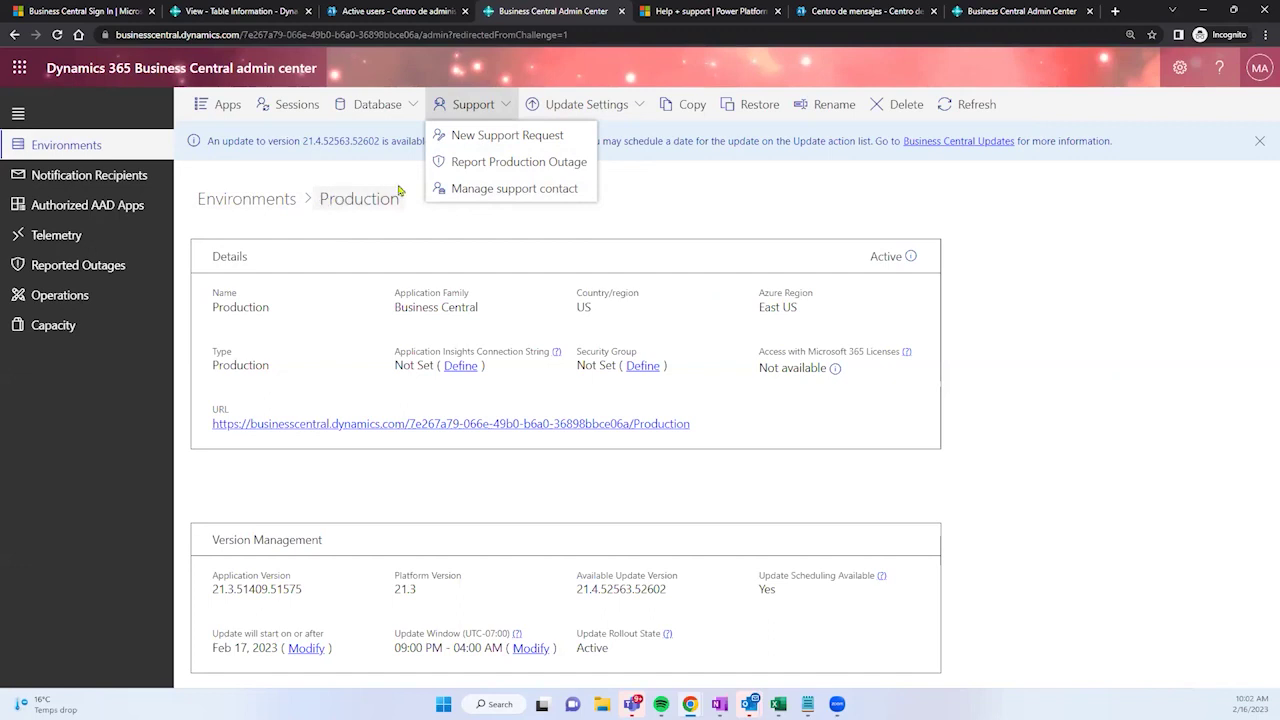
left_click(478, 190)
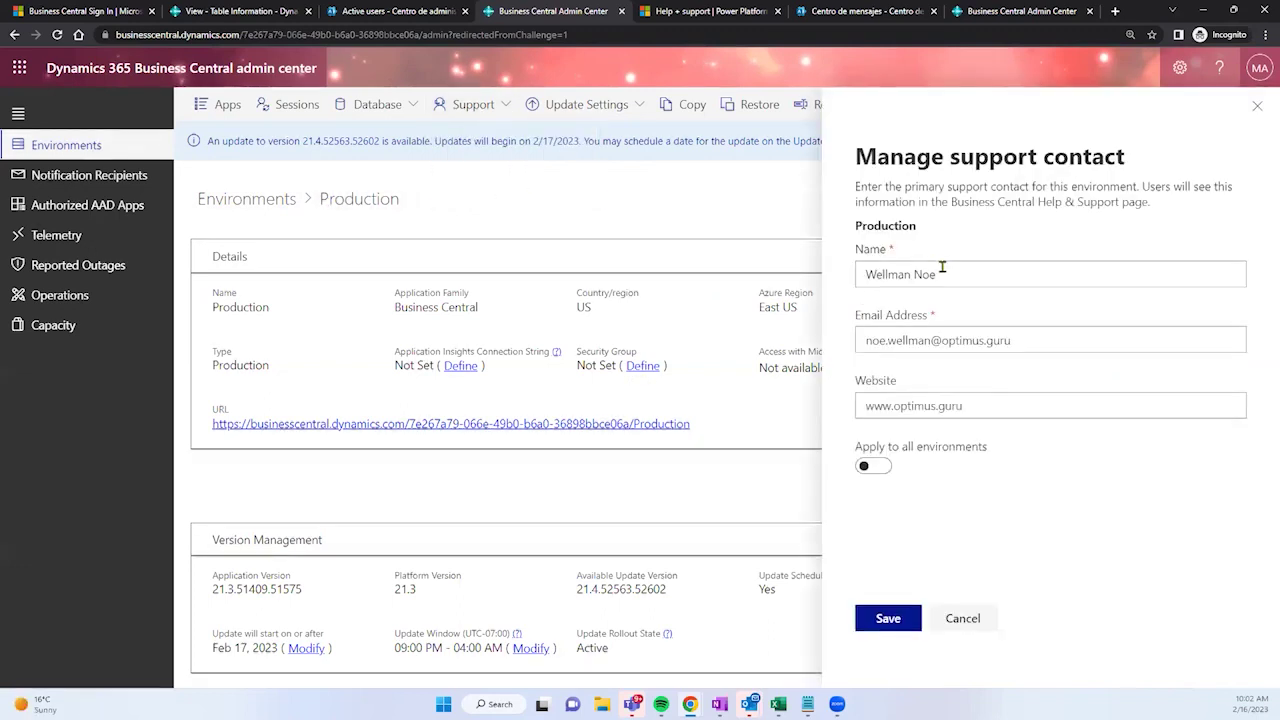
Step: Select the support contact's name and e-mail address, then return to the Table Information tab
triple_click(901, 283)
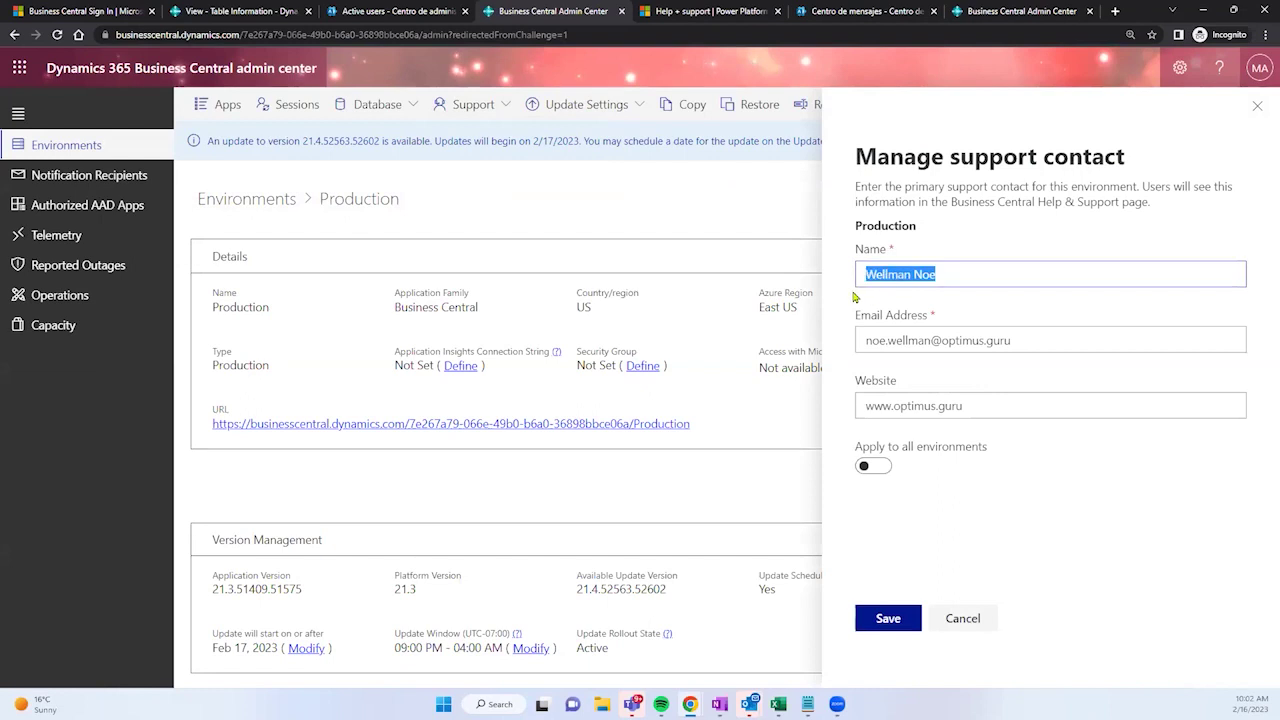
left_click(1028, 345)
left_click_drag(1030, 343, 859, 352)
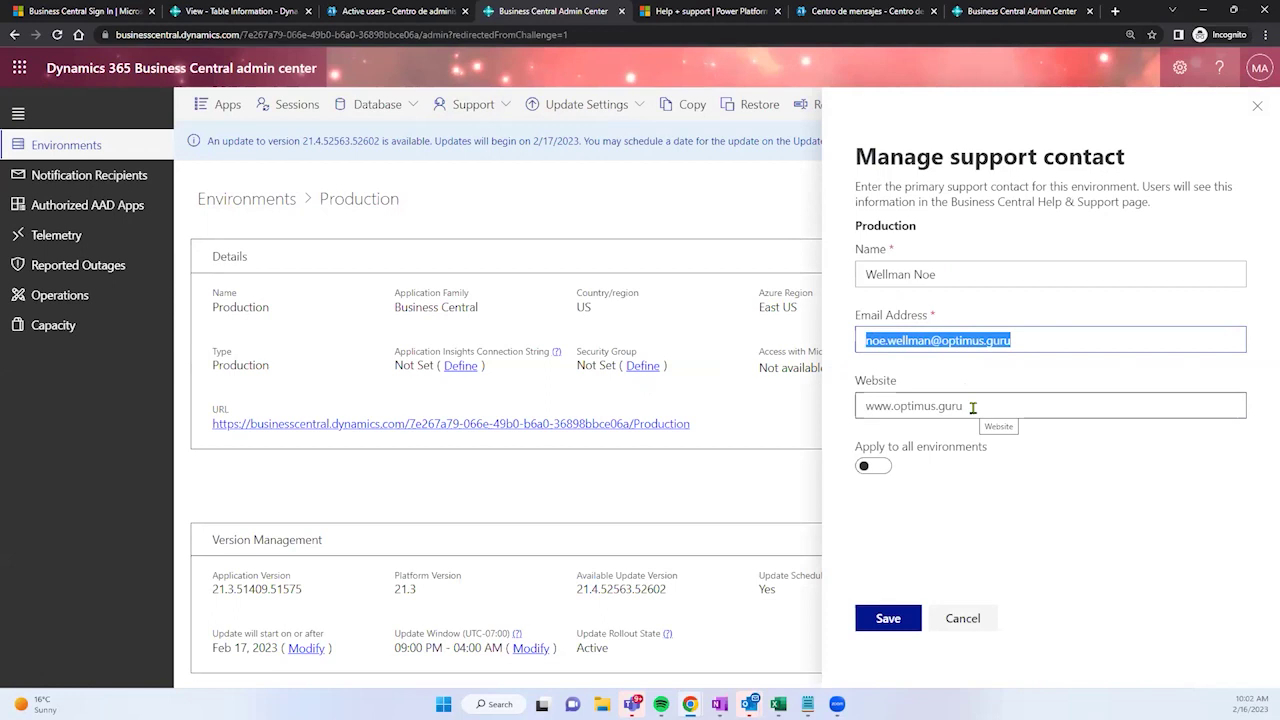
left_click(972, 407)
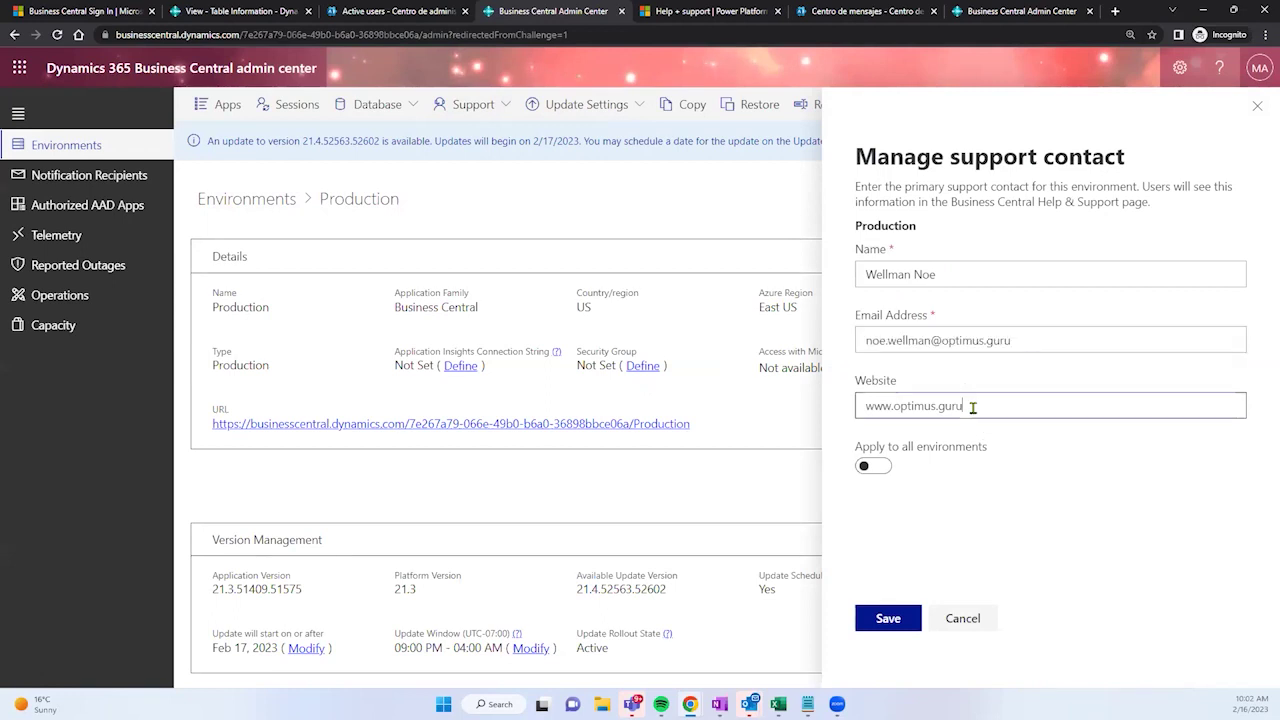
left_click(908, 344)
left_click_drag(869, 341, 1028, 325)
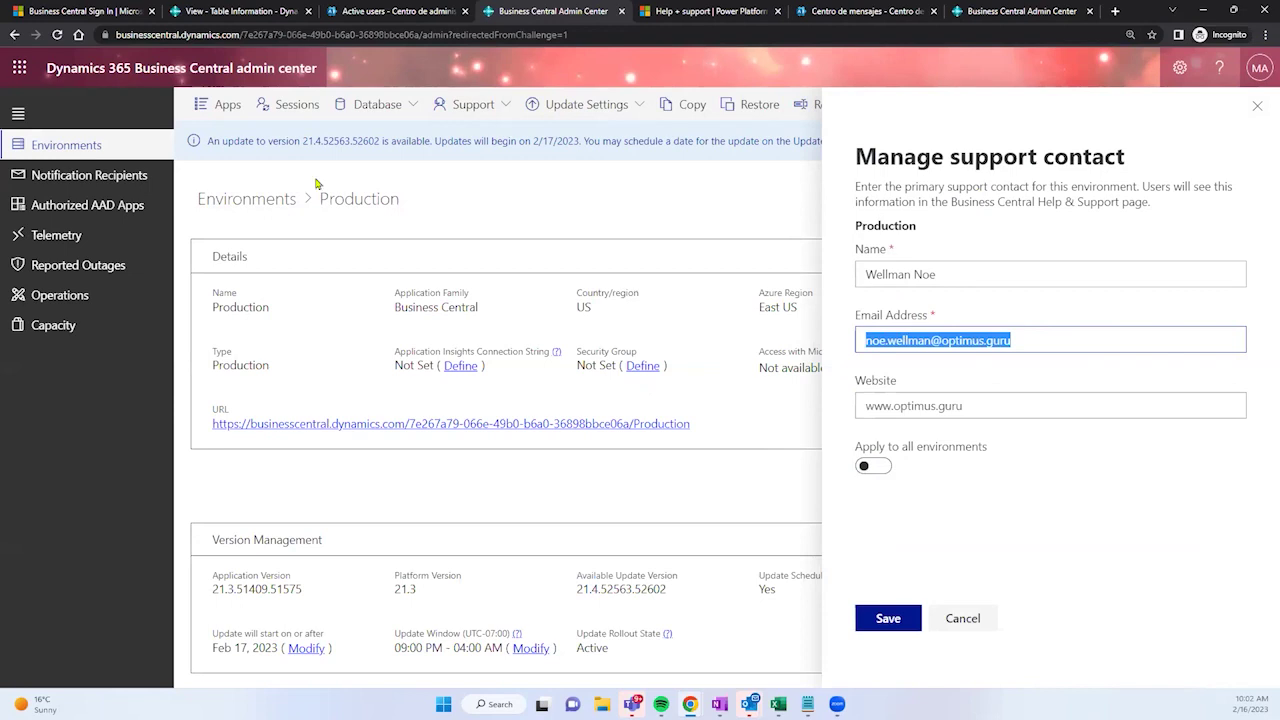
left_click(252, 10)
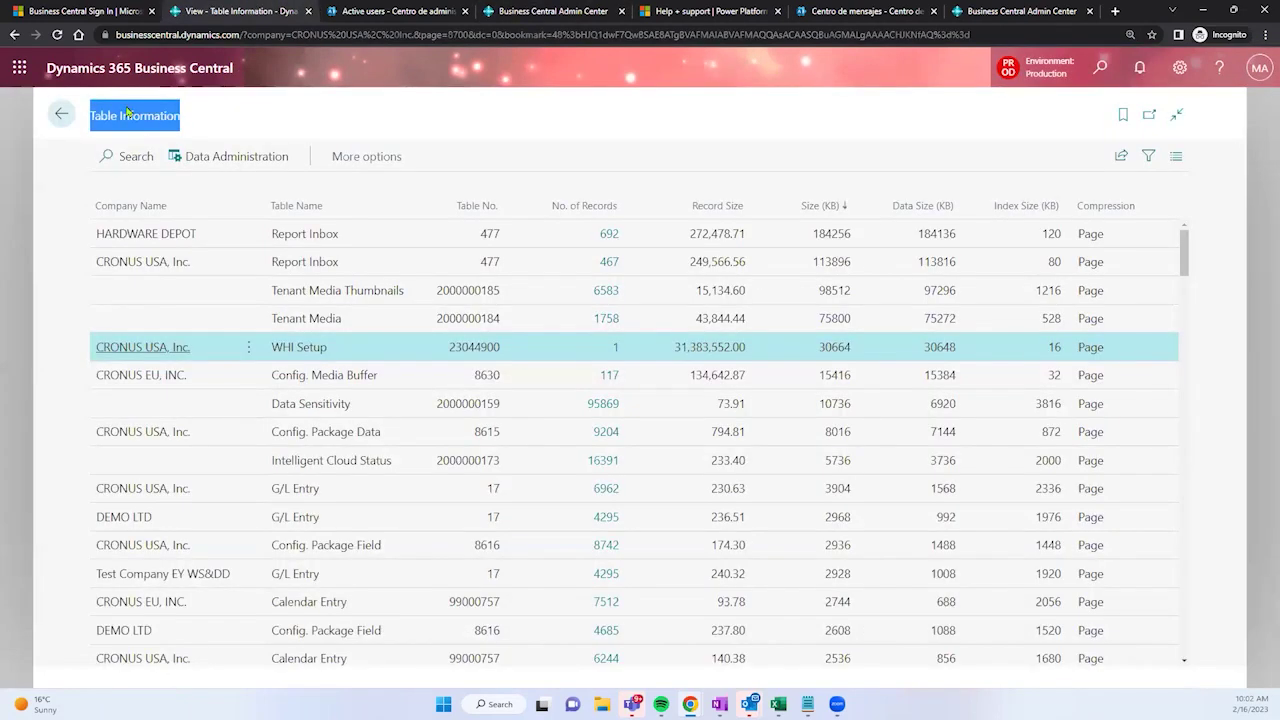
Step: Go back to the CRONUS USA, Inc. role centre and open the Help pane
left_click(63, 118)
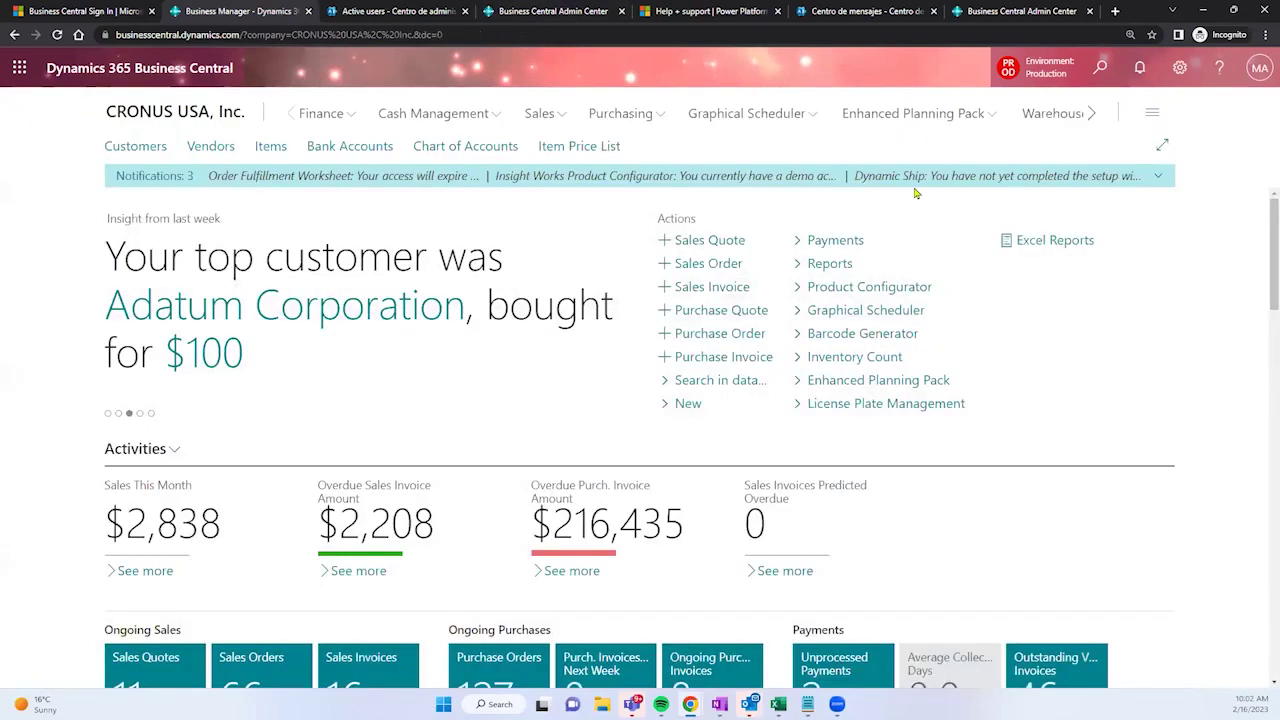
left_click(1217, 68)
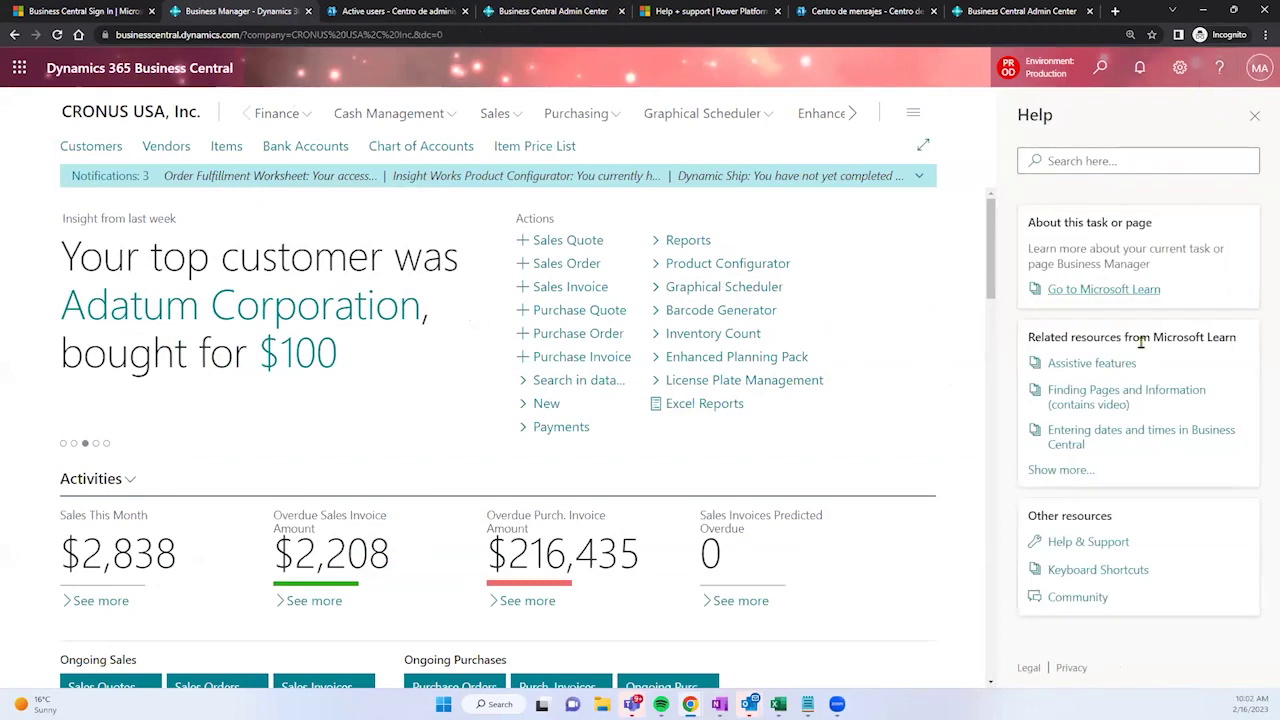
Step: In Help & Support, review the Report a problem support contact and website, then view the last known error
left_click(1092, 546)
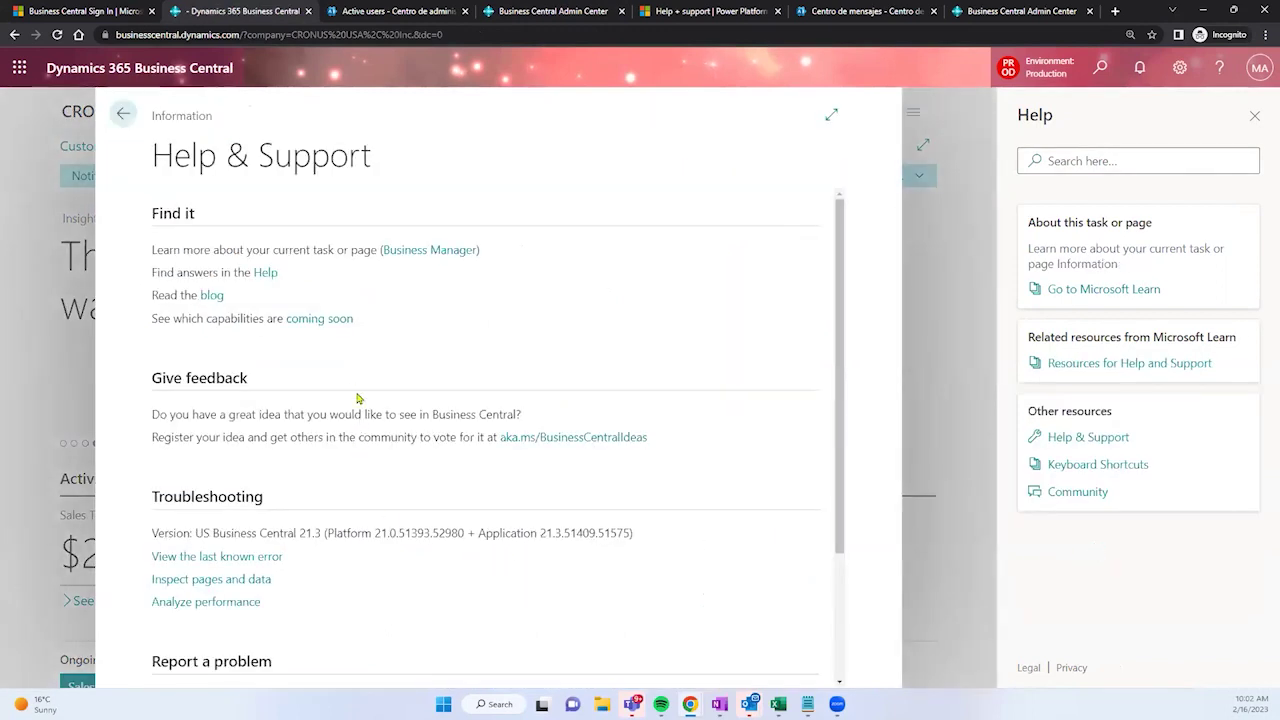
scroll(349, 383, "down", 3)
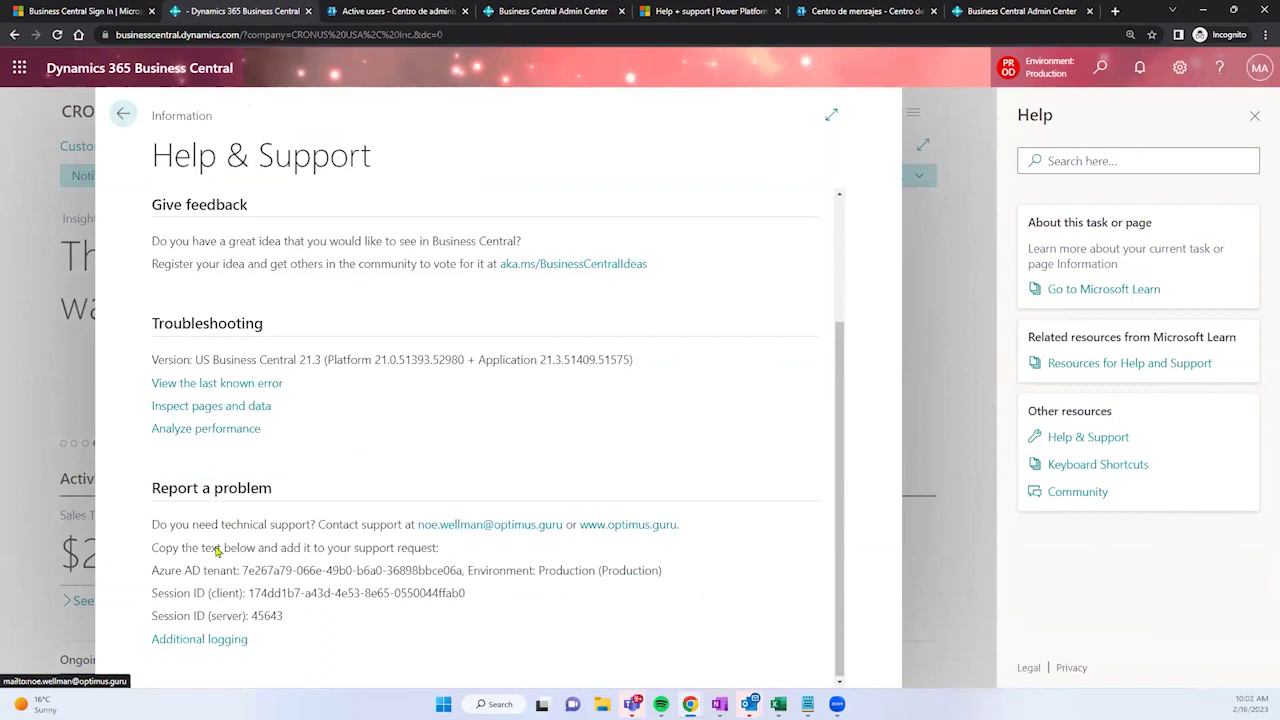
left_click_drag(157, 536, 413, 518)
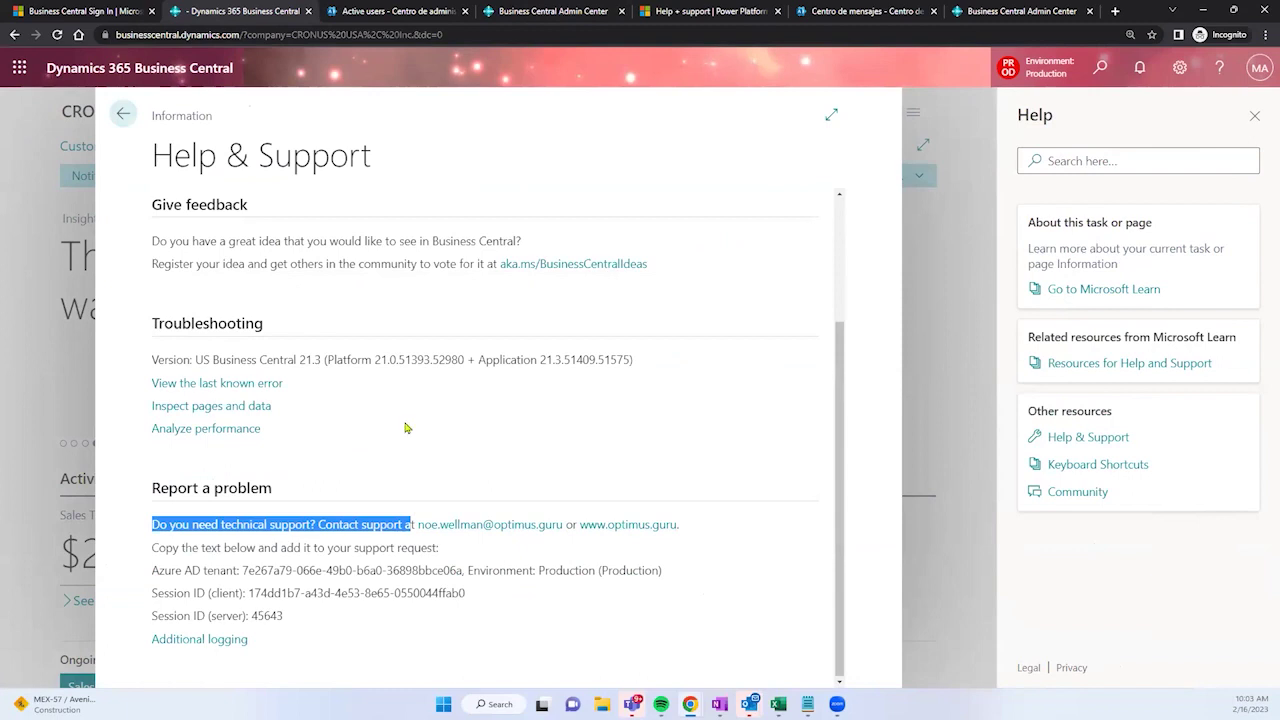
left_click(534, 536)
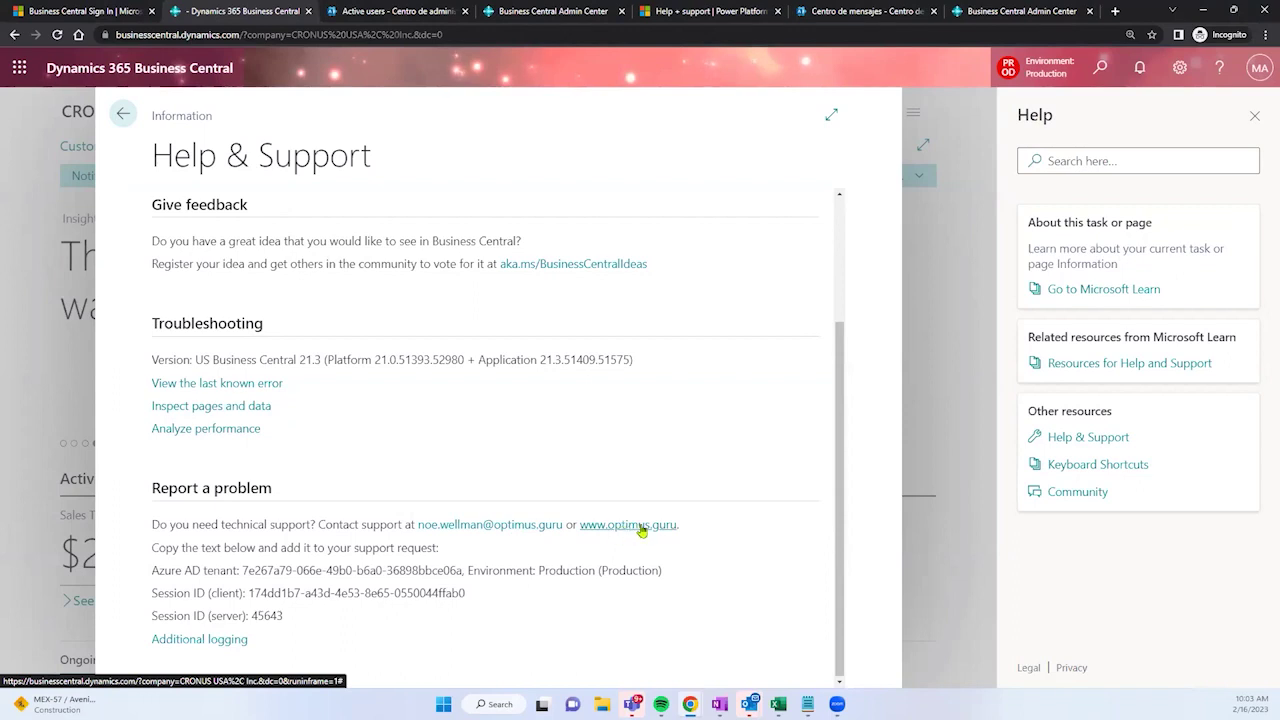
left_click(642, 531)
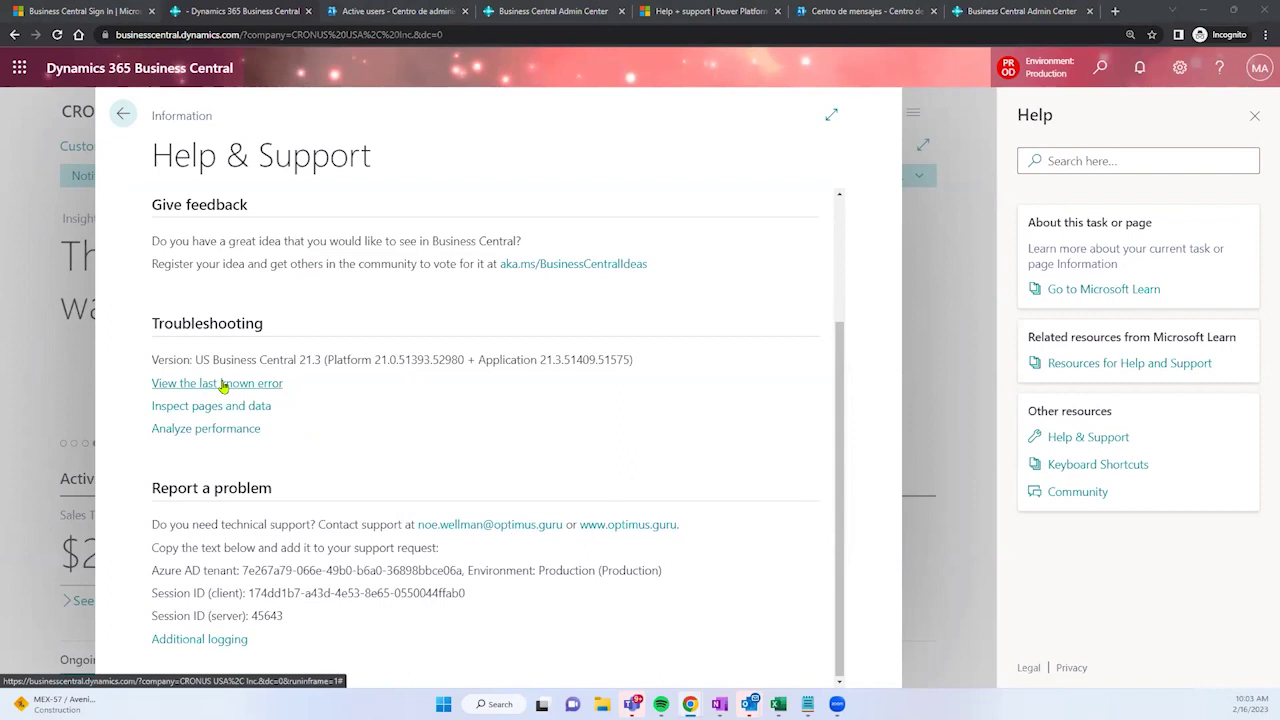
left_click(211, 384)
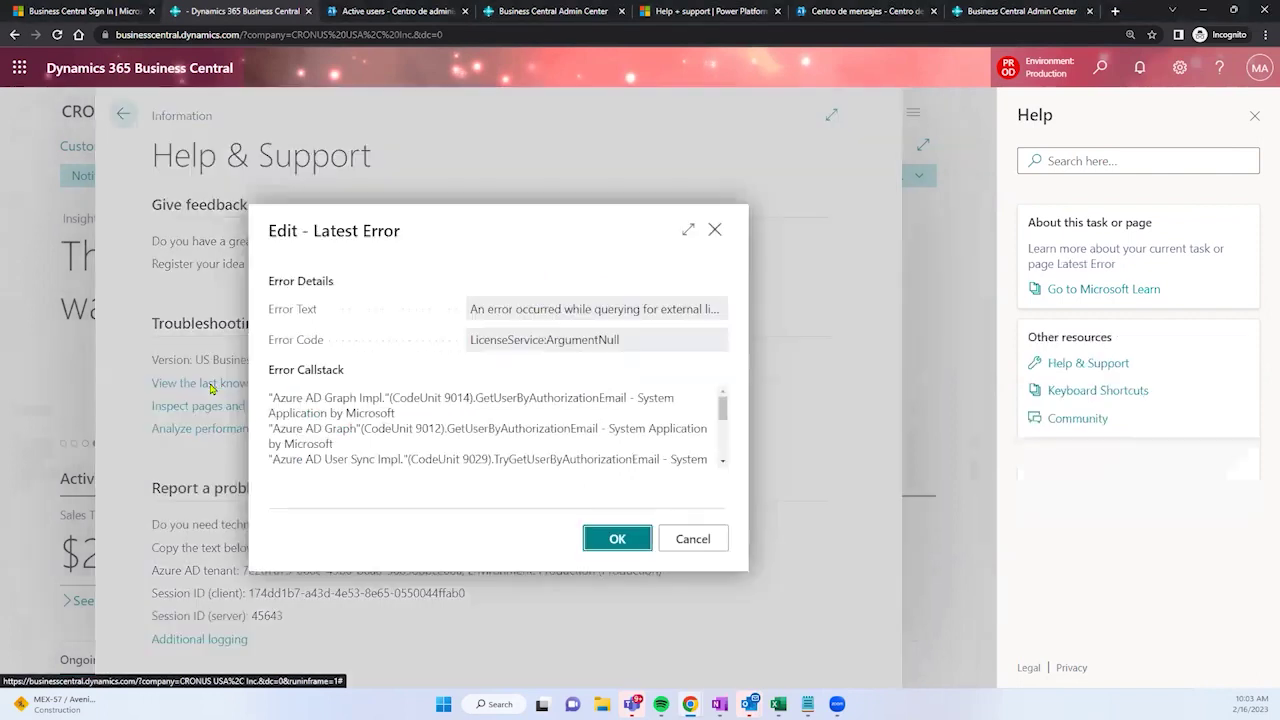
Step: Copy the full LicenseService:ArgumentNull error callstack, cancel the error details, and switch to the admin center
left_click(687, 229)
left_click_drag(450, 232, 786, 228)
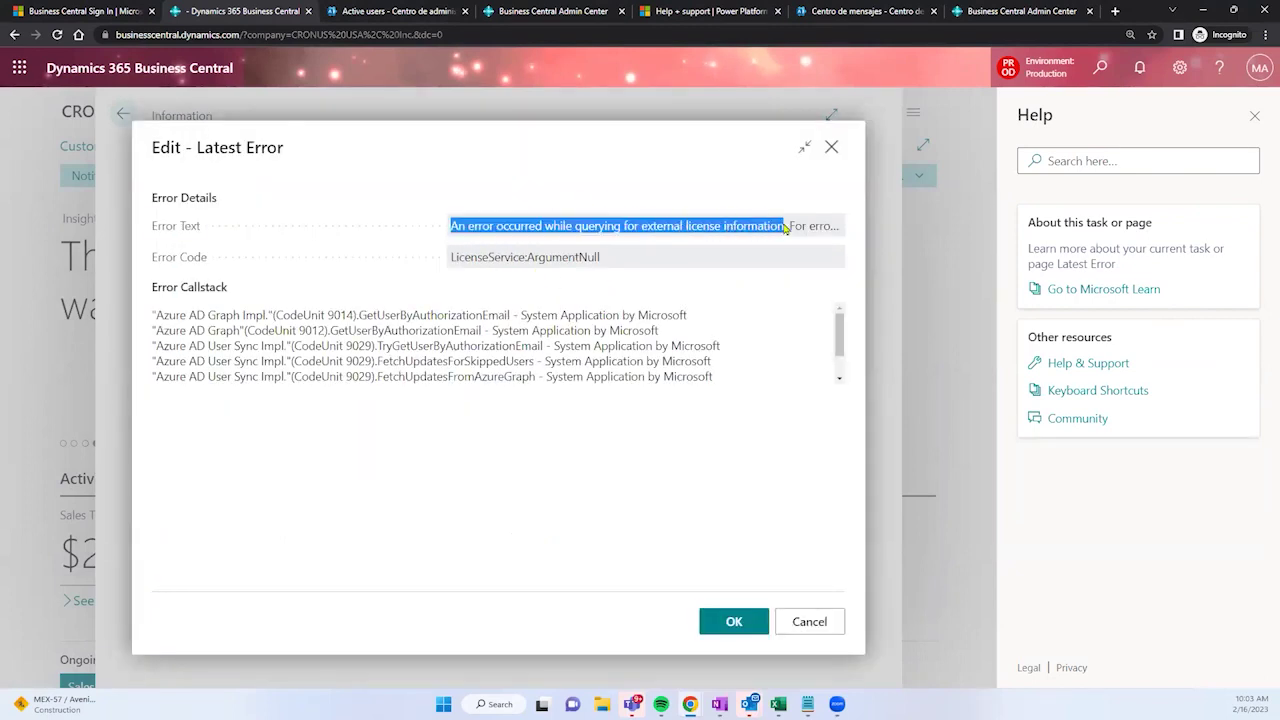
left_click(805, 147)
left_click(688, 229)
left_click_drag(725, 387, 300, 326)
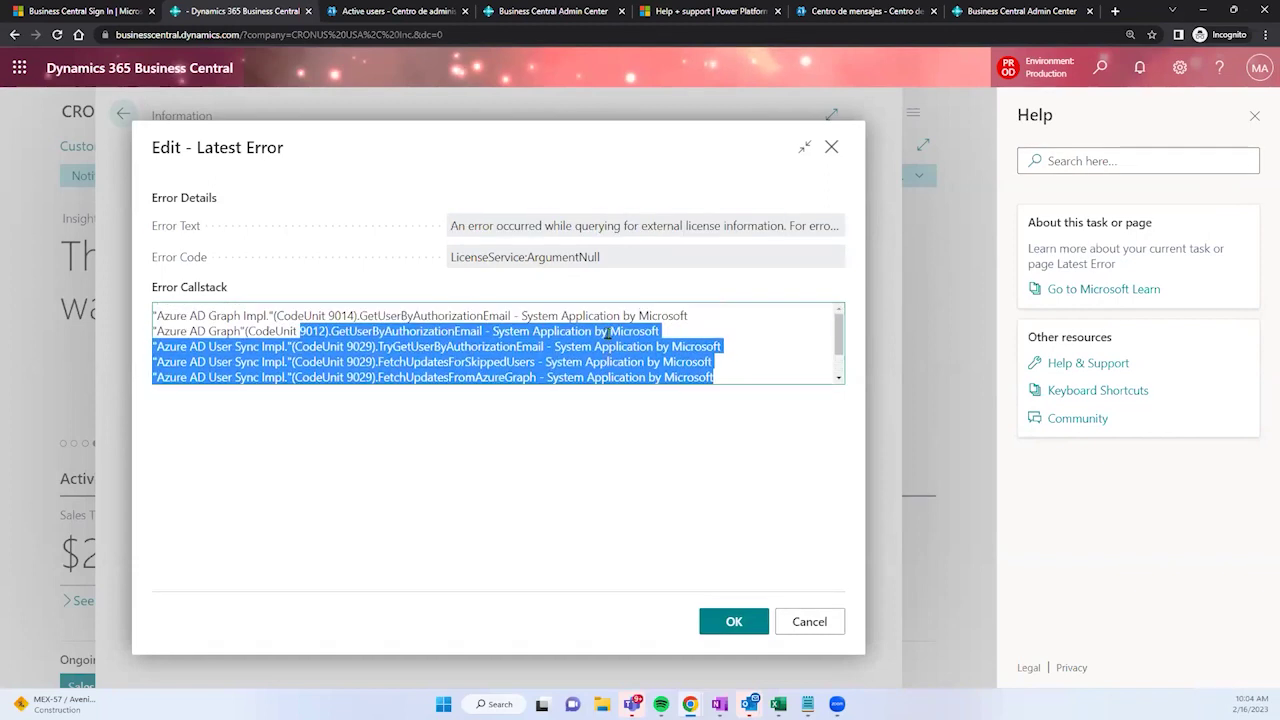
scroll(650, 320, "down", 1)
left_click_drag(554, 336, 143, 315)
right_click(250, 326)
left_click(276, 339)
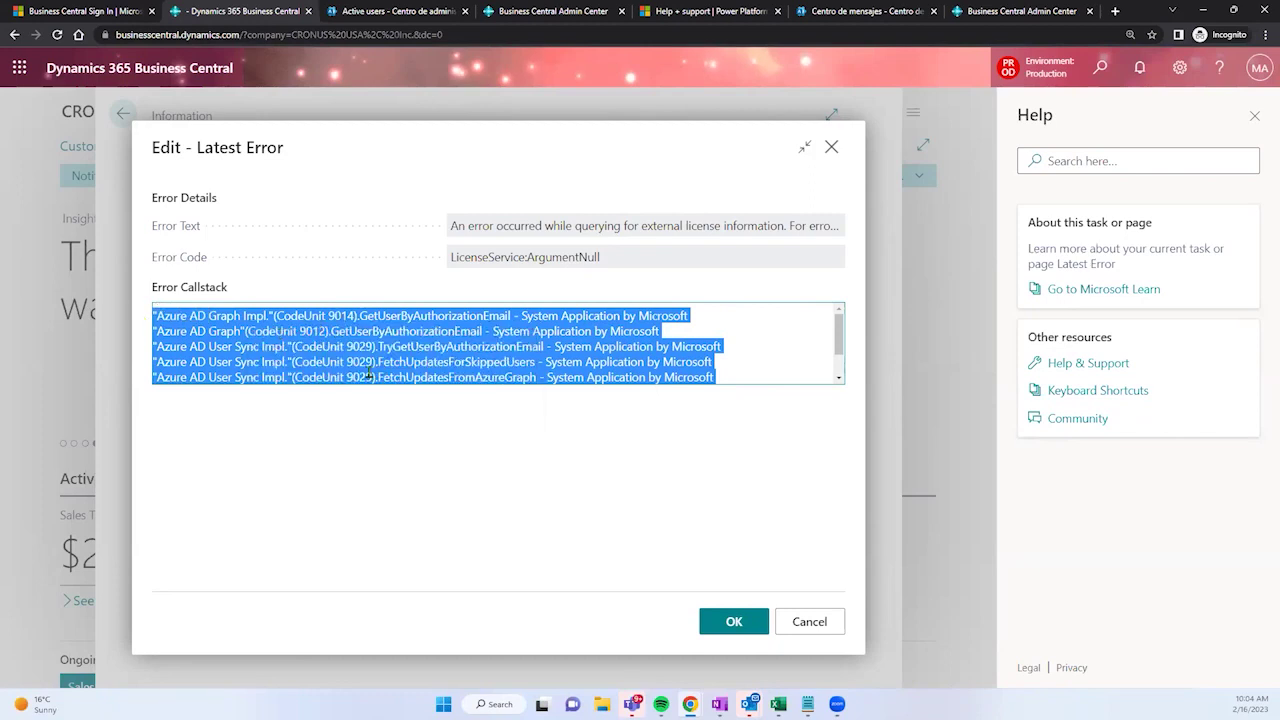
left_click(809, 619)
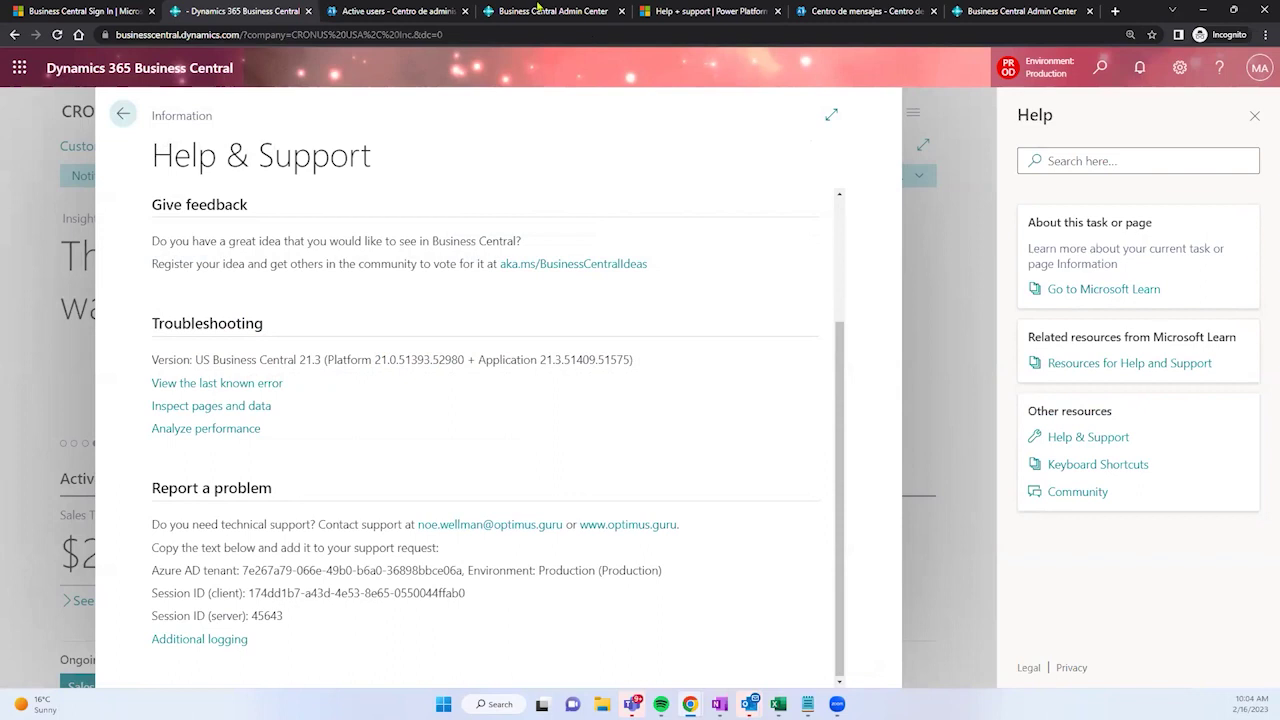
left_click(540, 10)
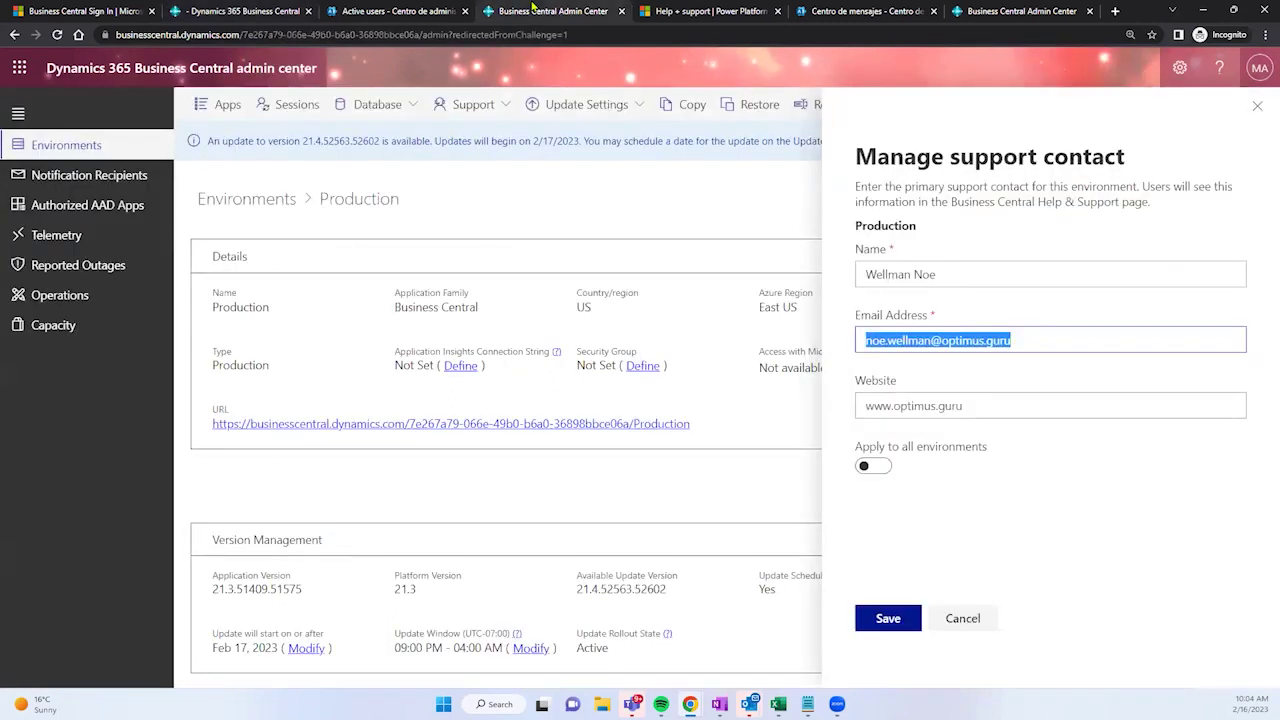
Step: Close Help & Support and the Help pane, then close the admin center's Production support contact panel
left_click(468, 8)
left_click(248, 9)
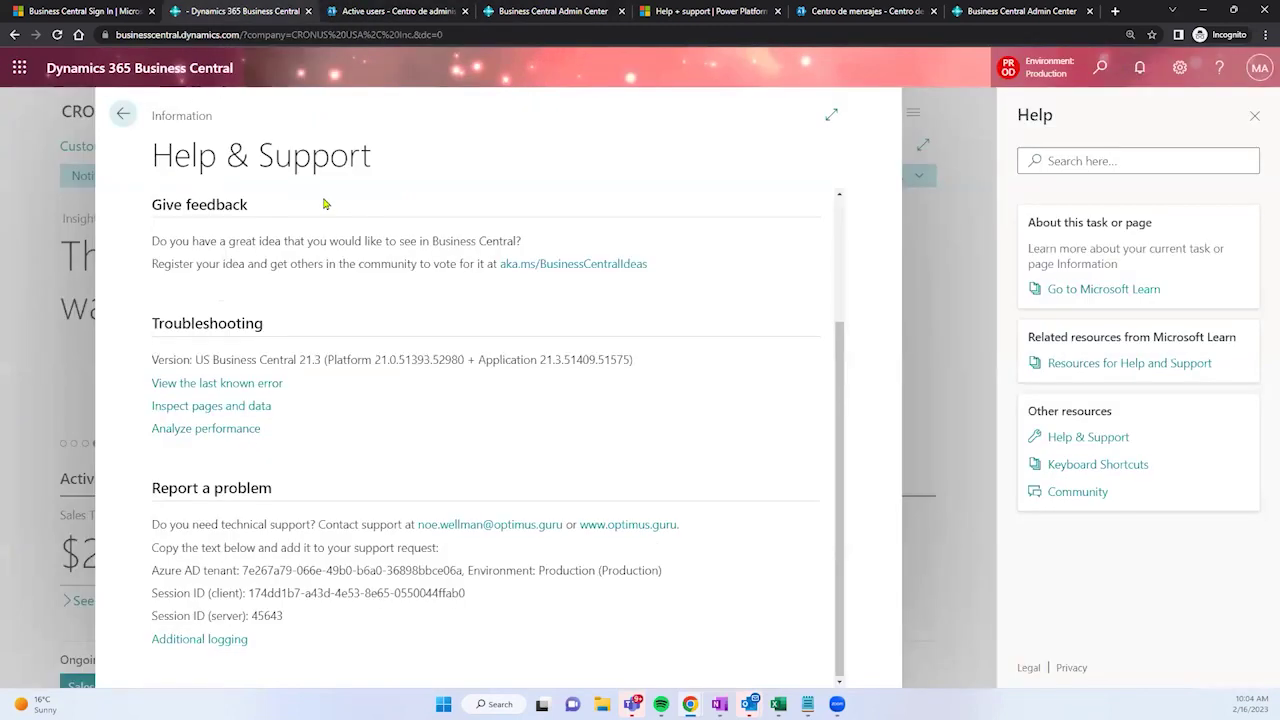
key("Escape")
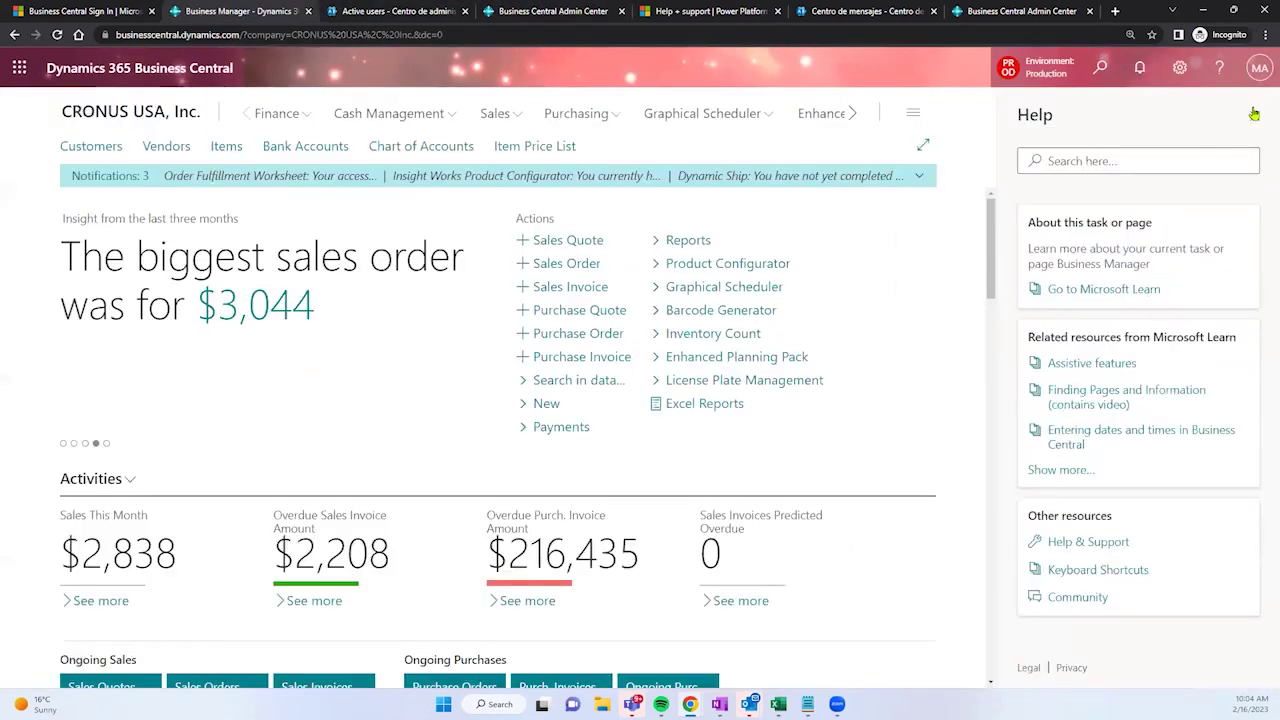
left_click(1254, 115)
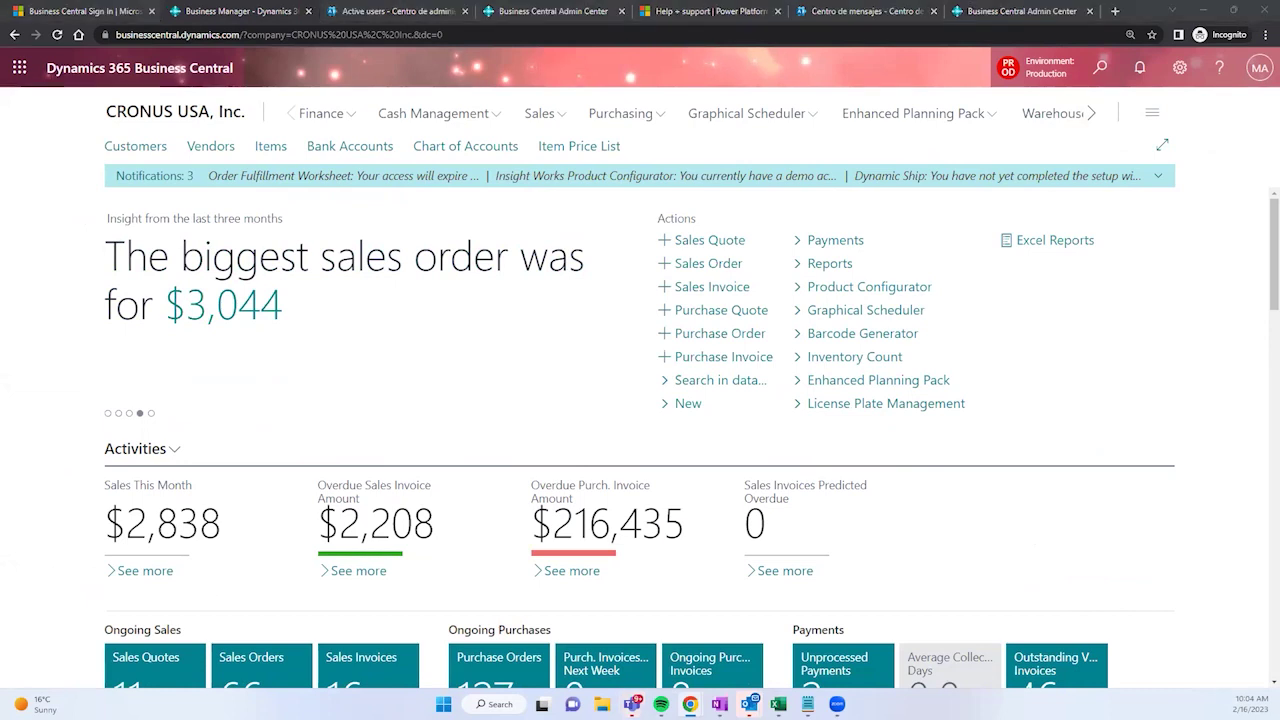
key("ctrl+4")
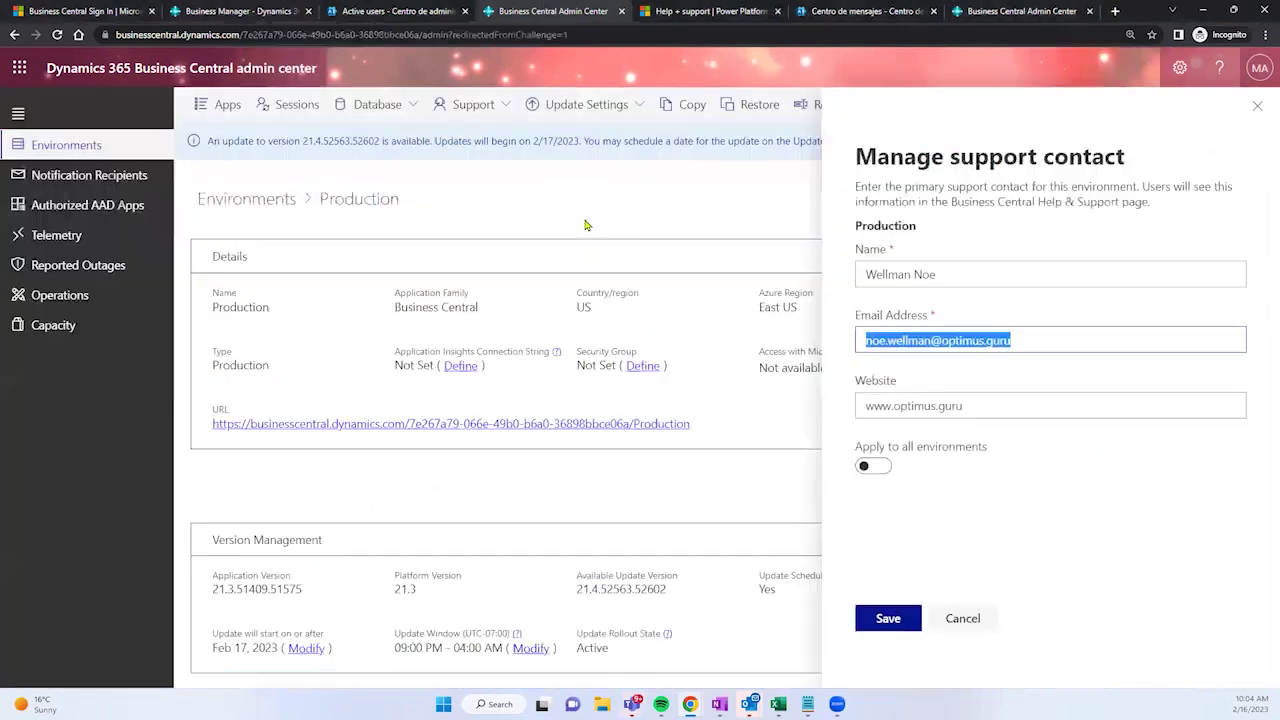
left_click(1258, 107)
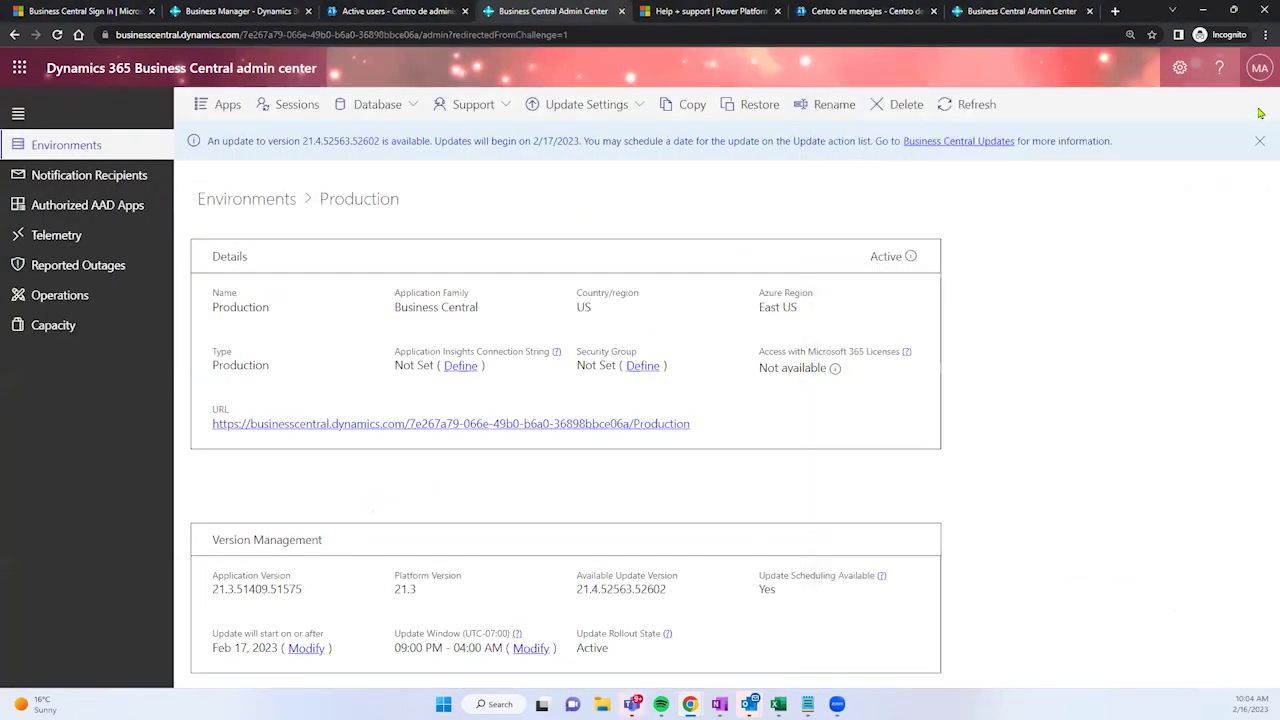
left_click(470, 105)
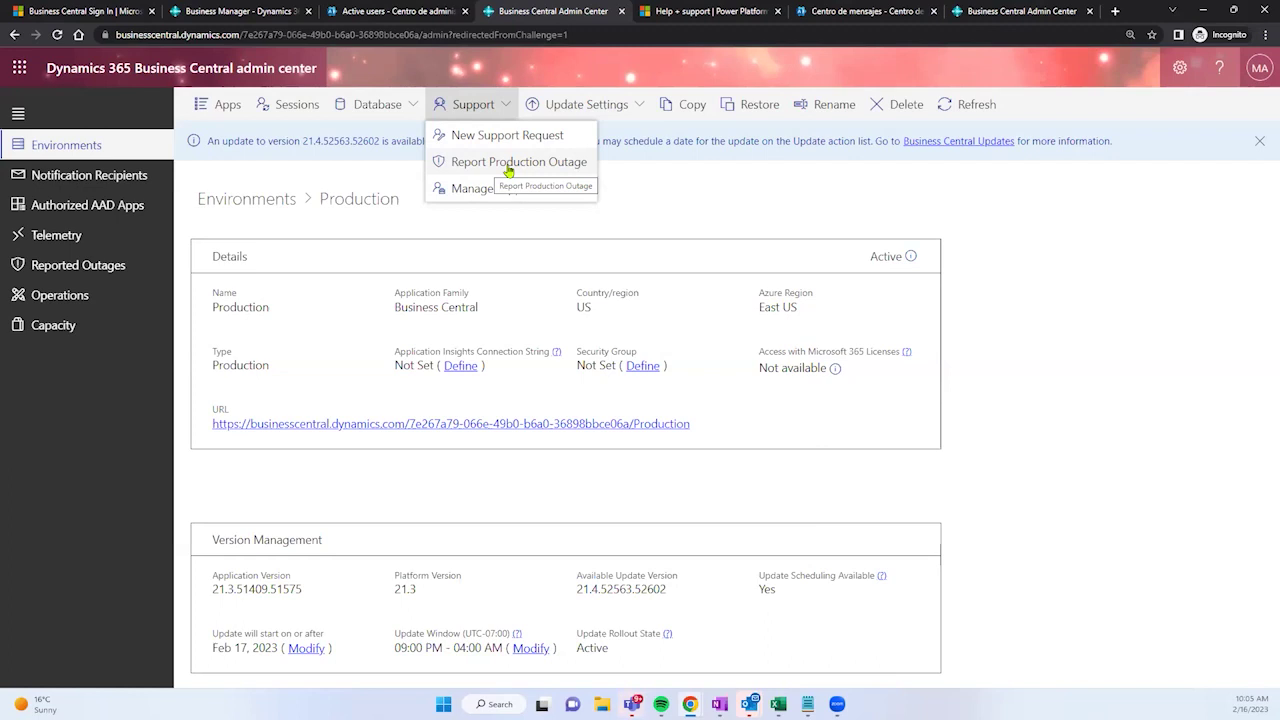
left_click(508, 171)
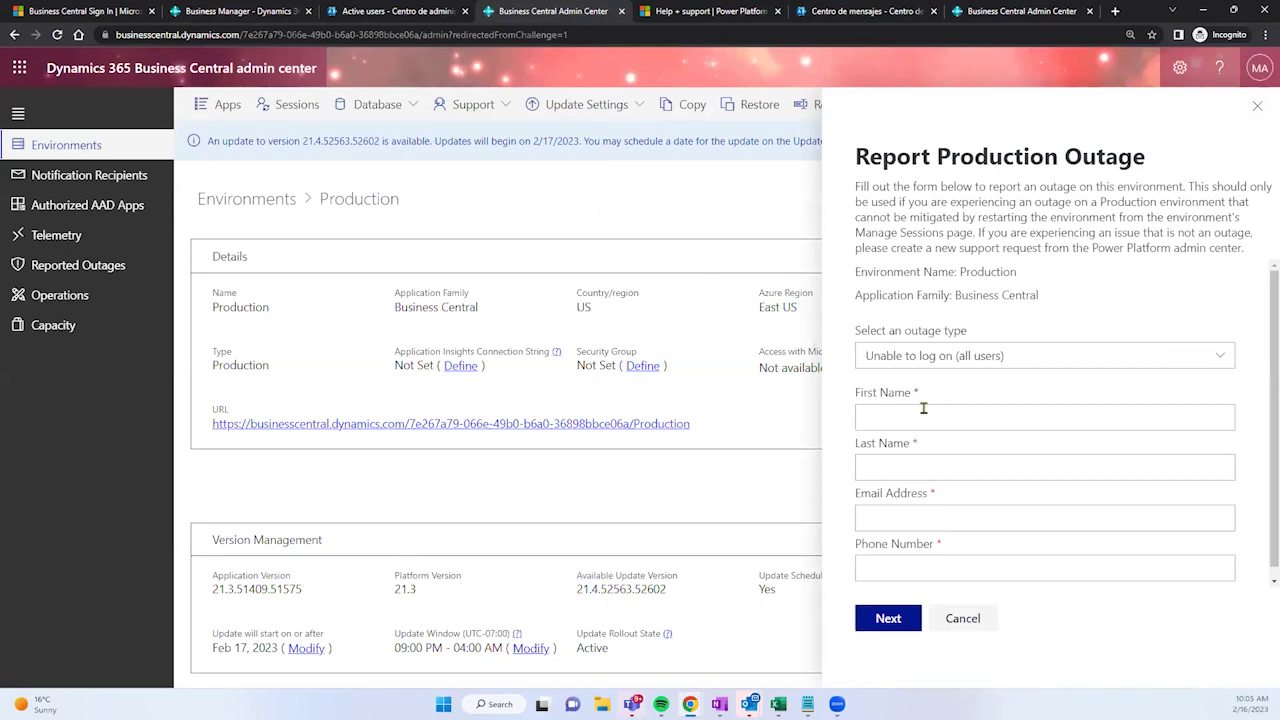
scroll(900, 463, "down", 1)
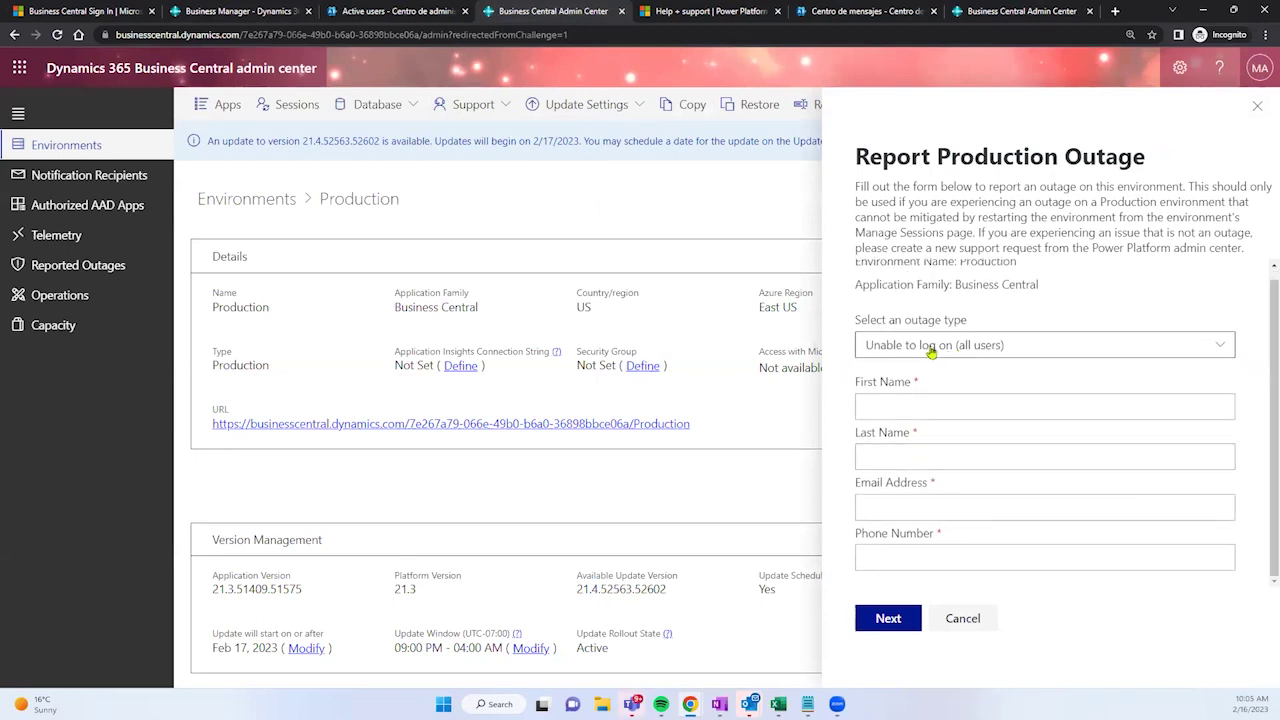
left_click(931, 350)
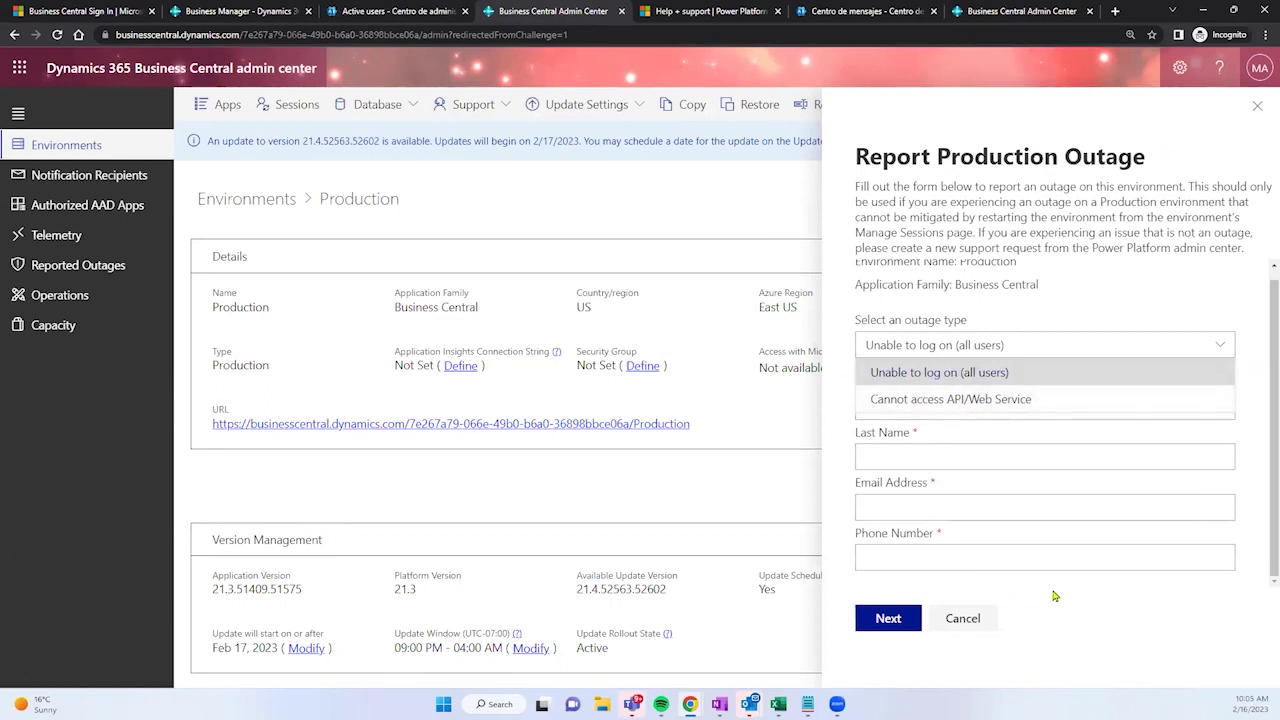
key("Escape")
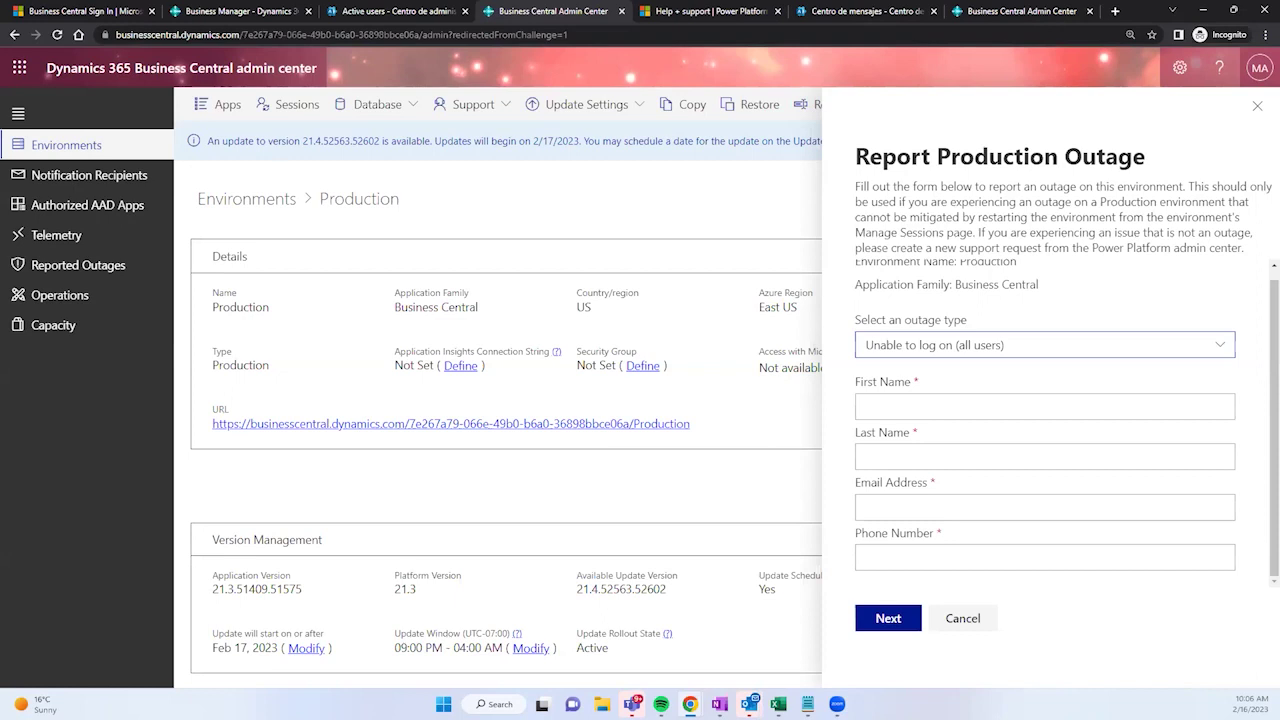
Step: In Business Central, open the Help & Support page from the help pane
left_click(256, 9)
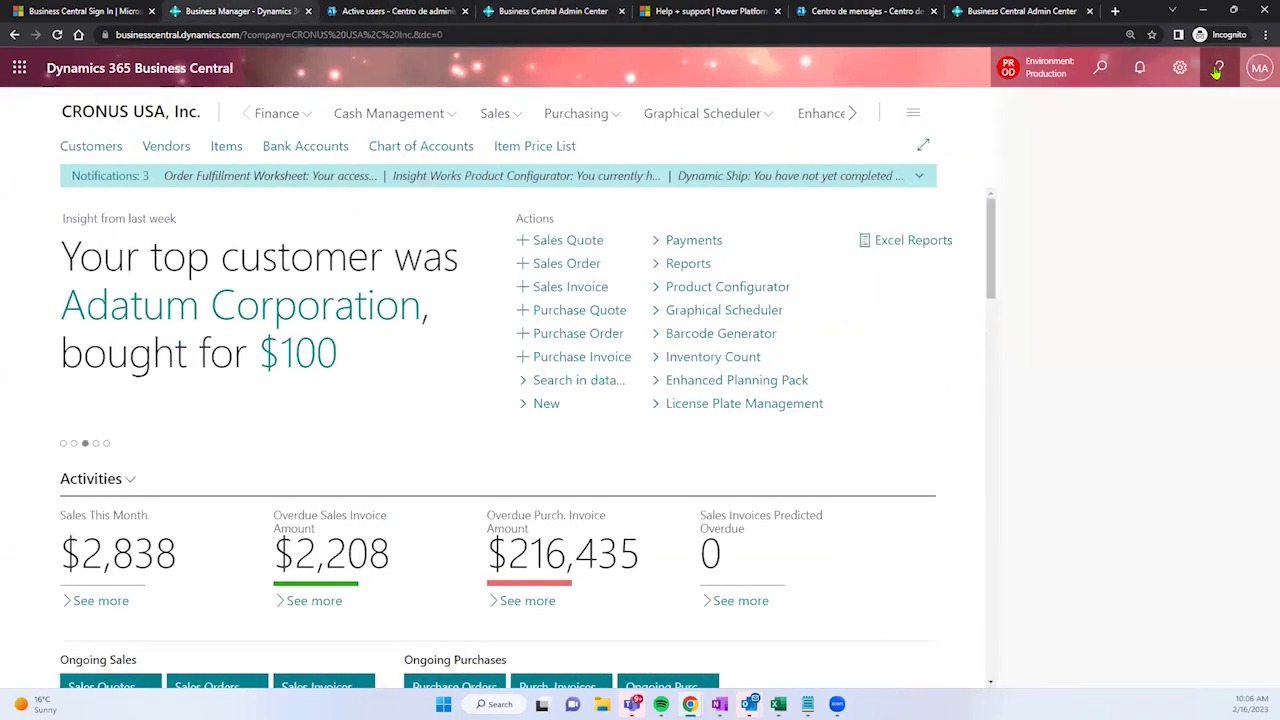
left_click(1217, 68)
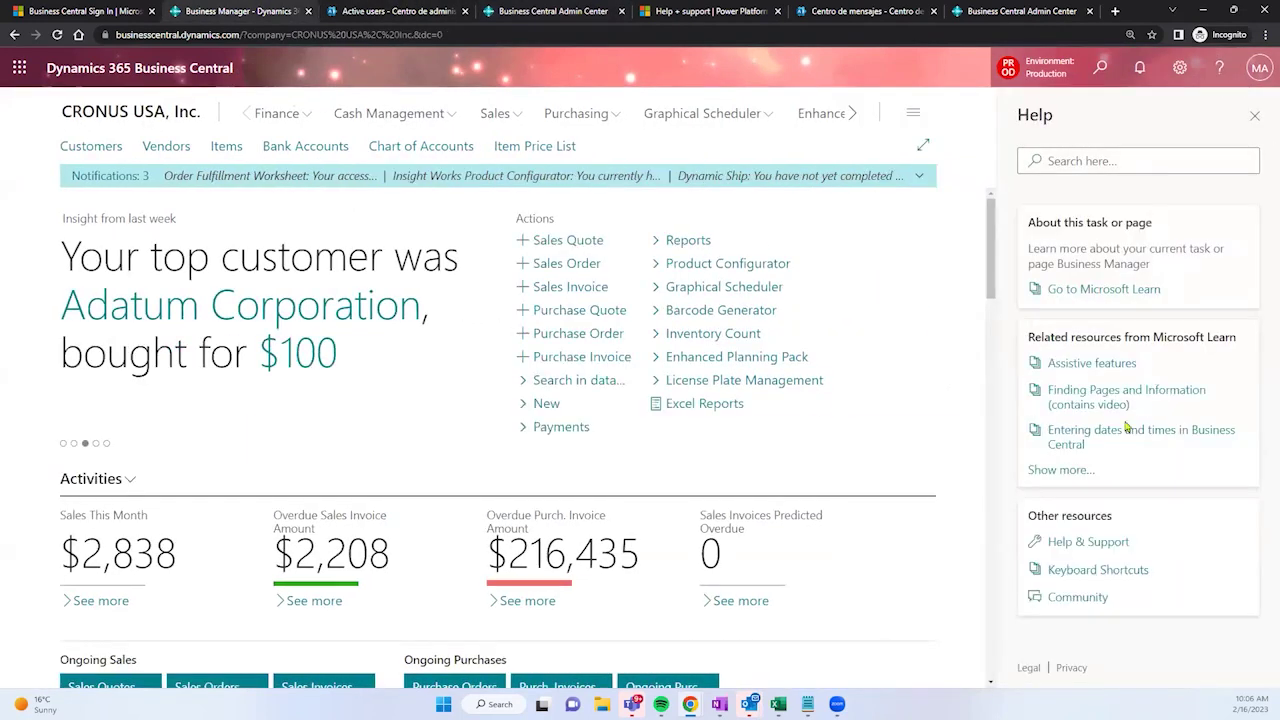
left_click(1085, 545)
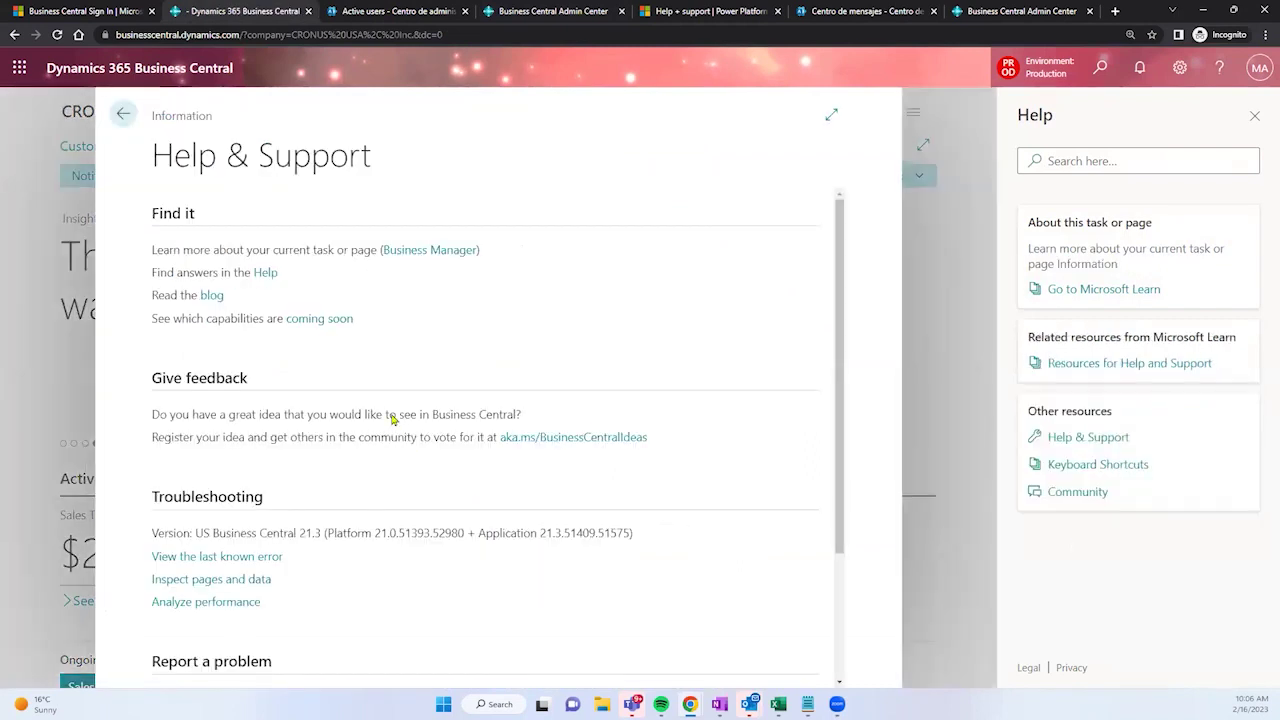
scroll(349, 343, "down", 2)
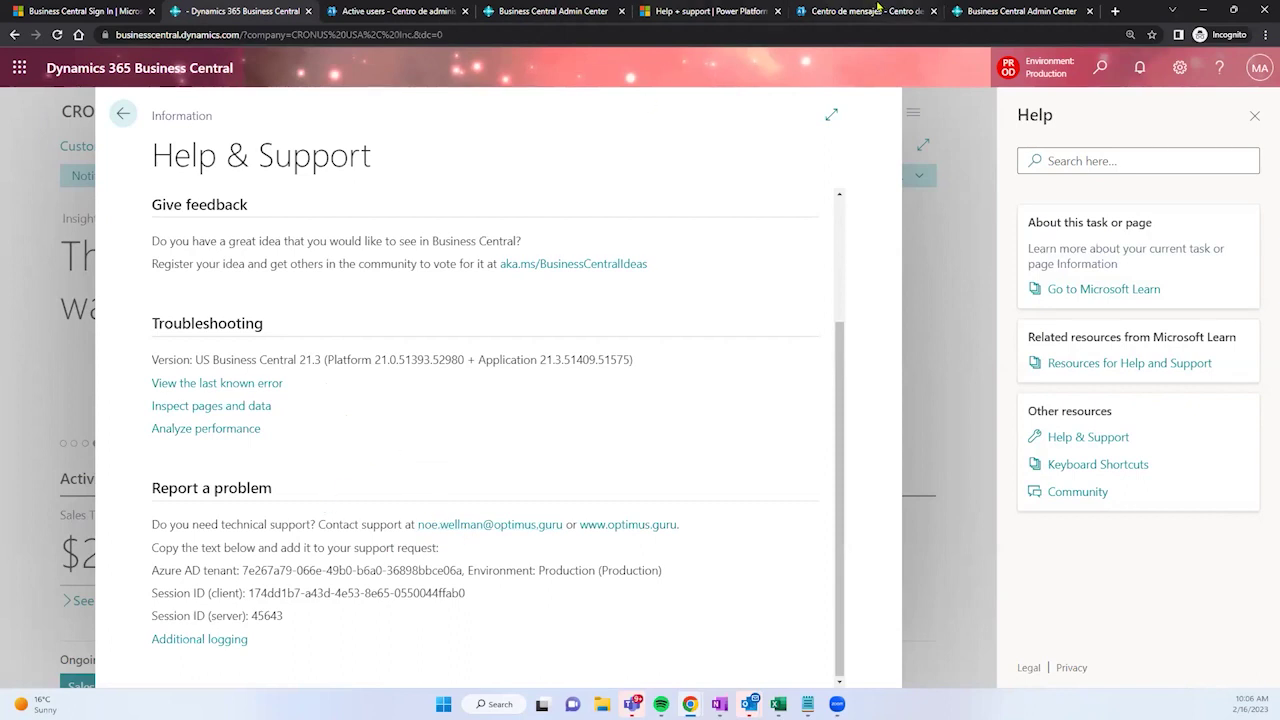
Step: In the admin center, close the production outage report and start a new support request
left_click(703, 10)
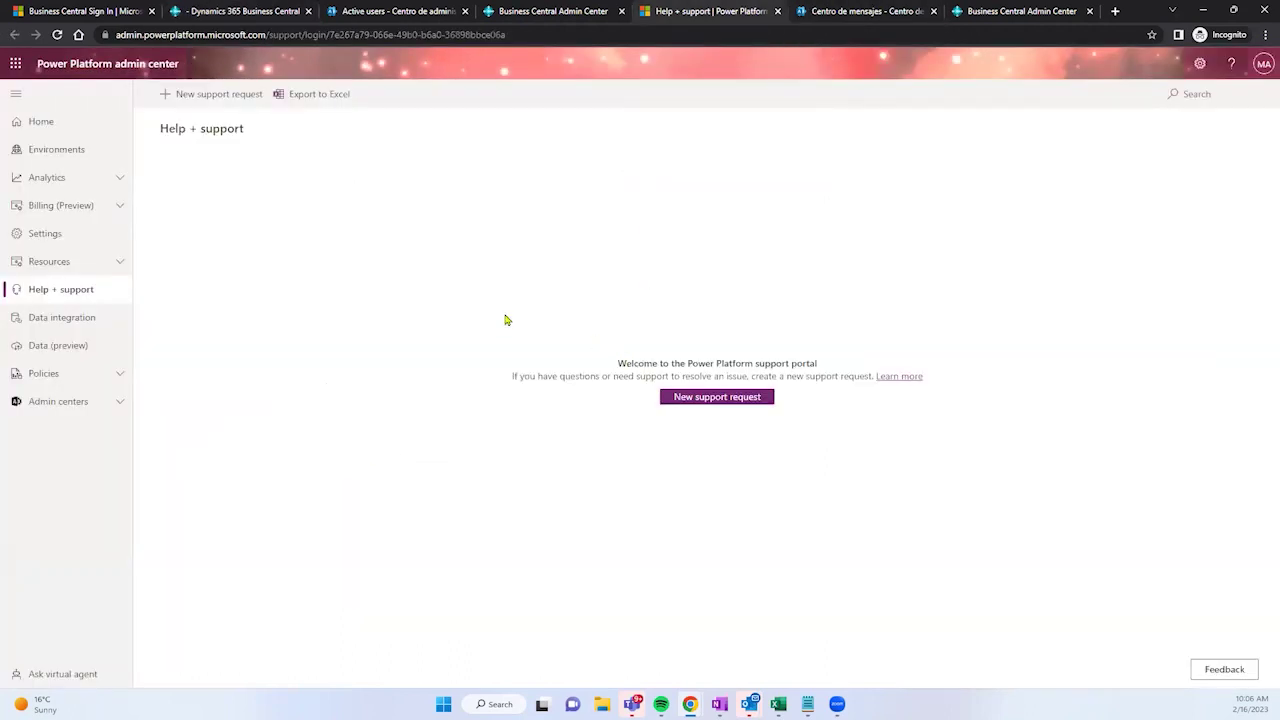
left_click(534, 10)
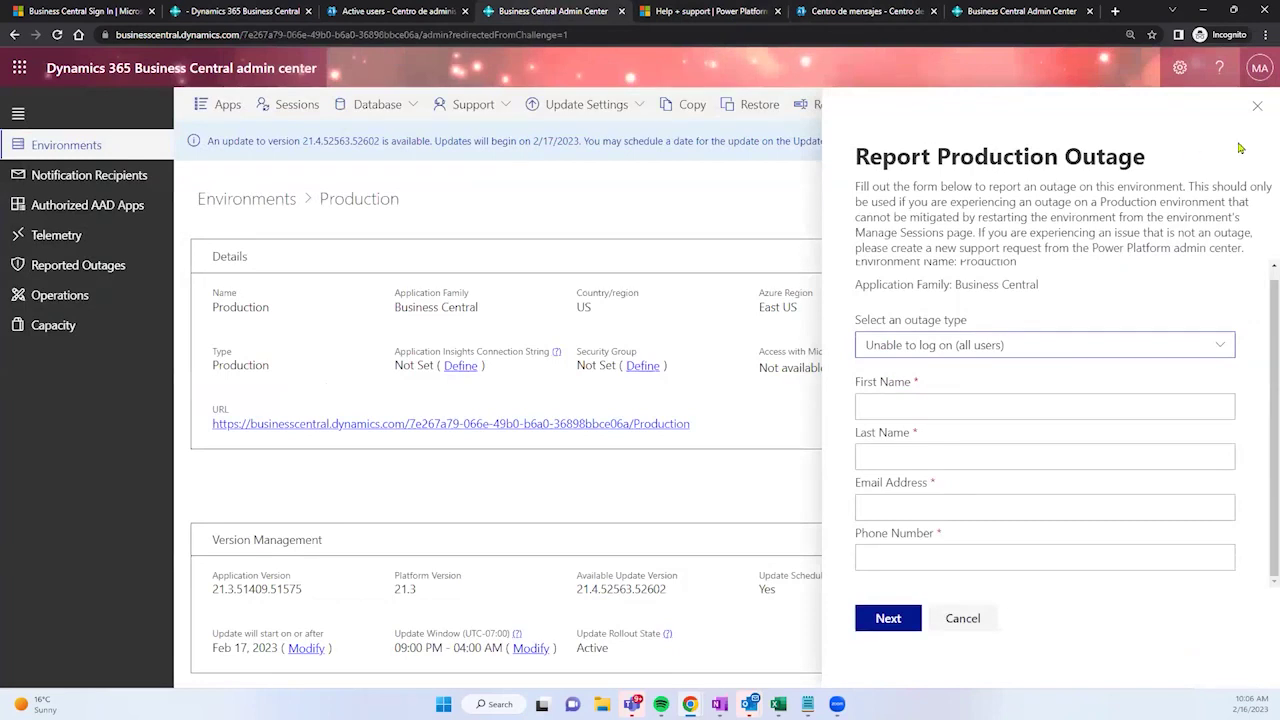
left_click(1257, 105)
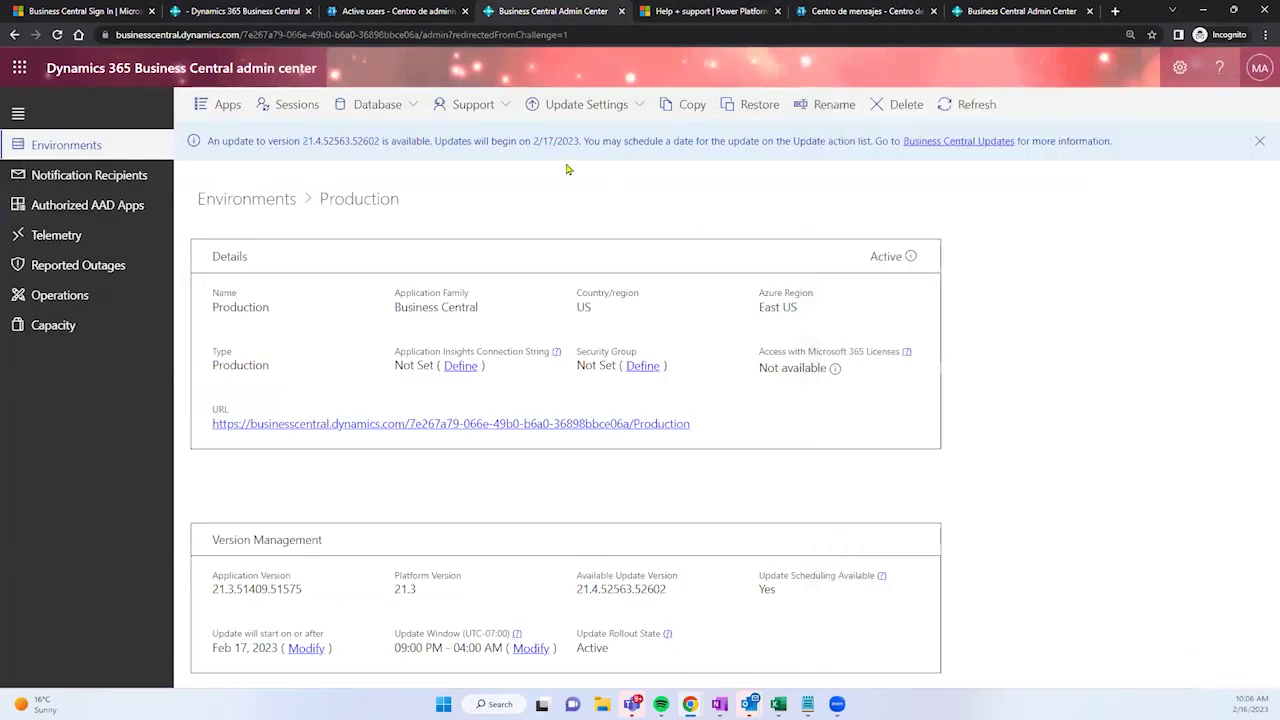
left_click(505, 105)
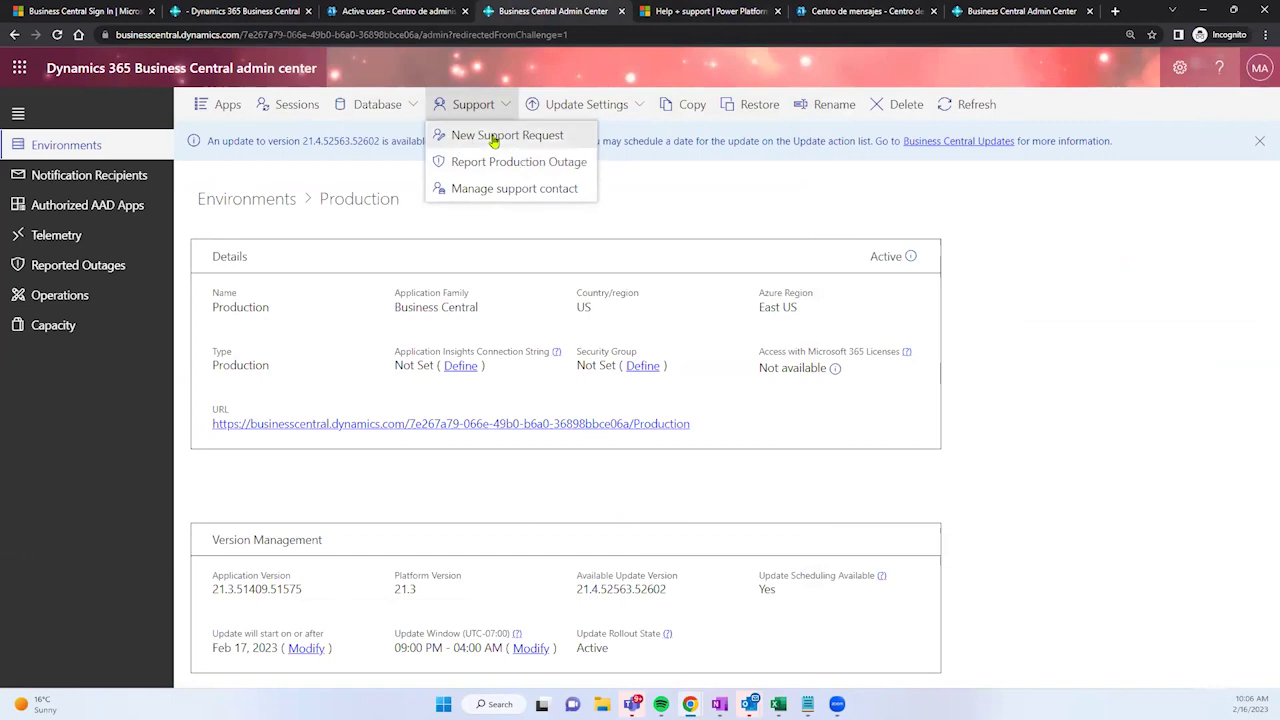
left_click(493, 137)
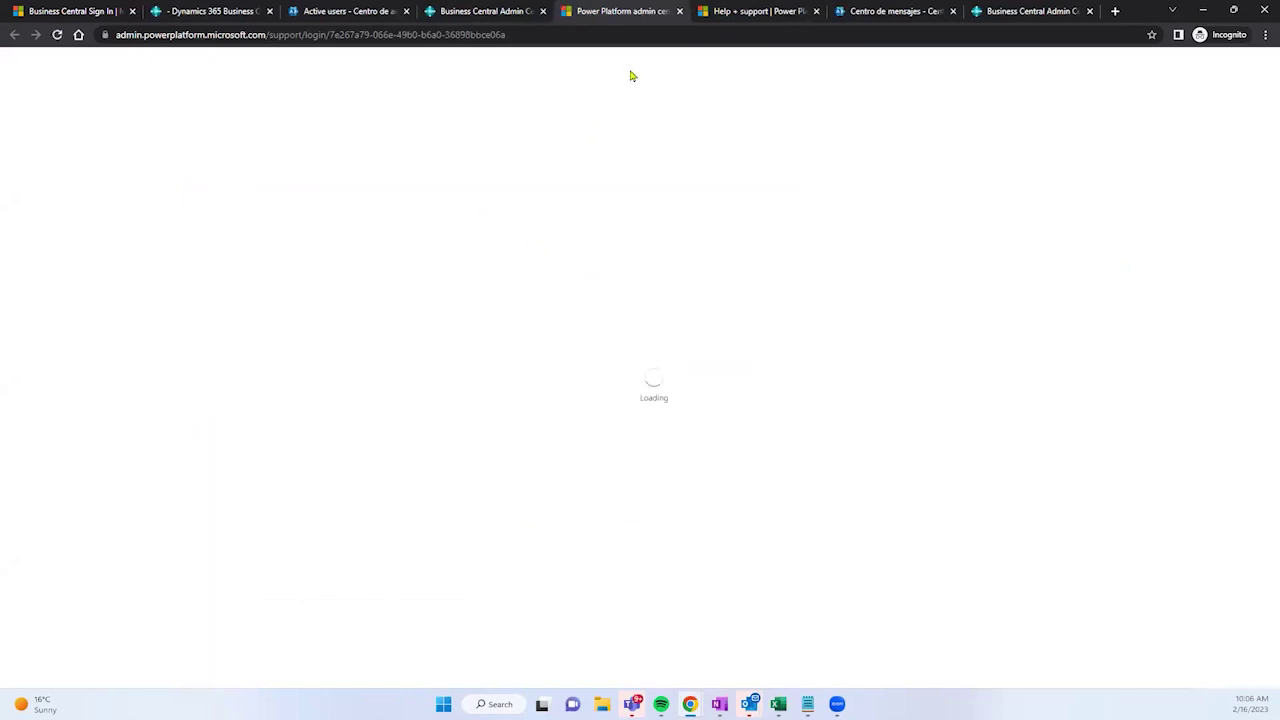
Step: Begin a new support request with Dynamics 365 Business Central as the product
left_click(242, 38)
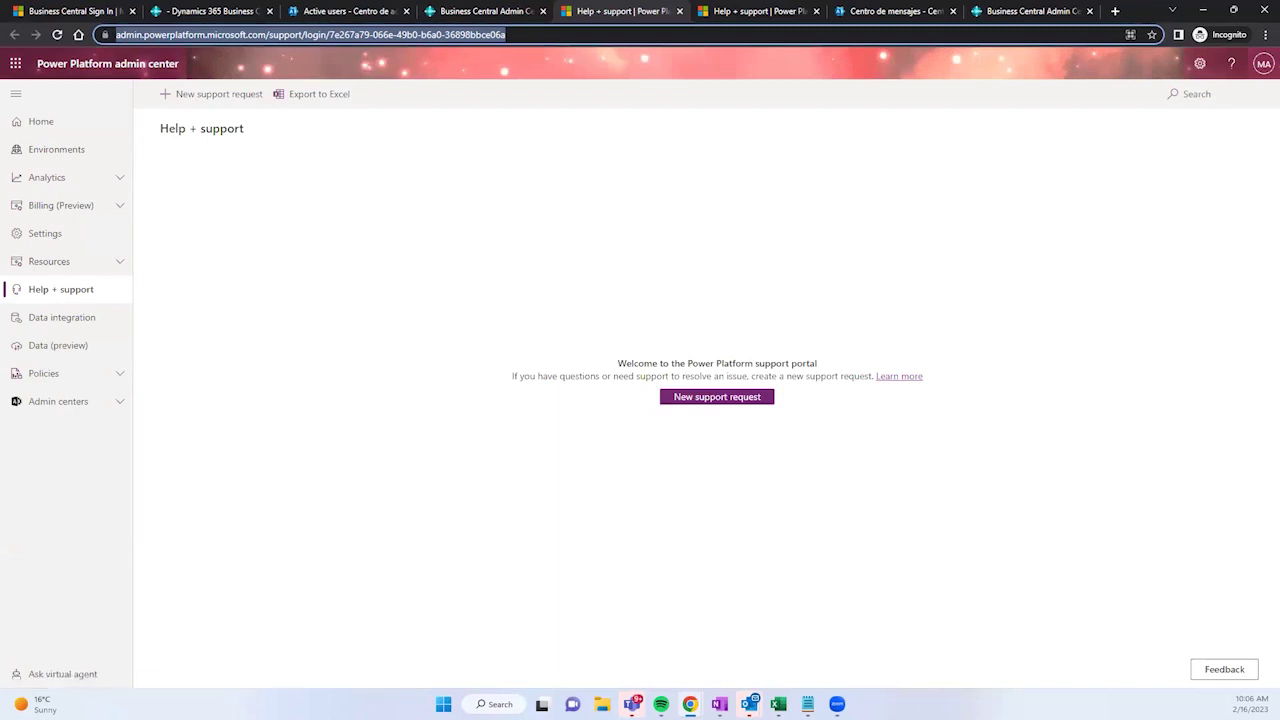
left_click(692, 399)
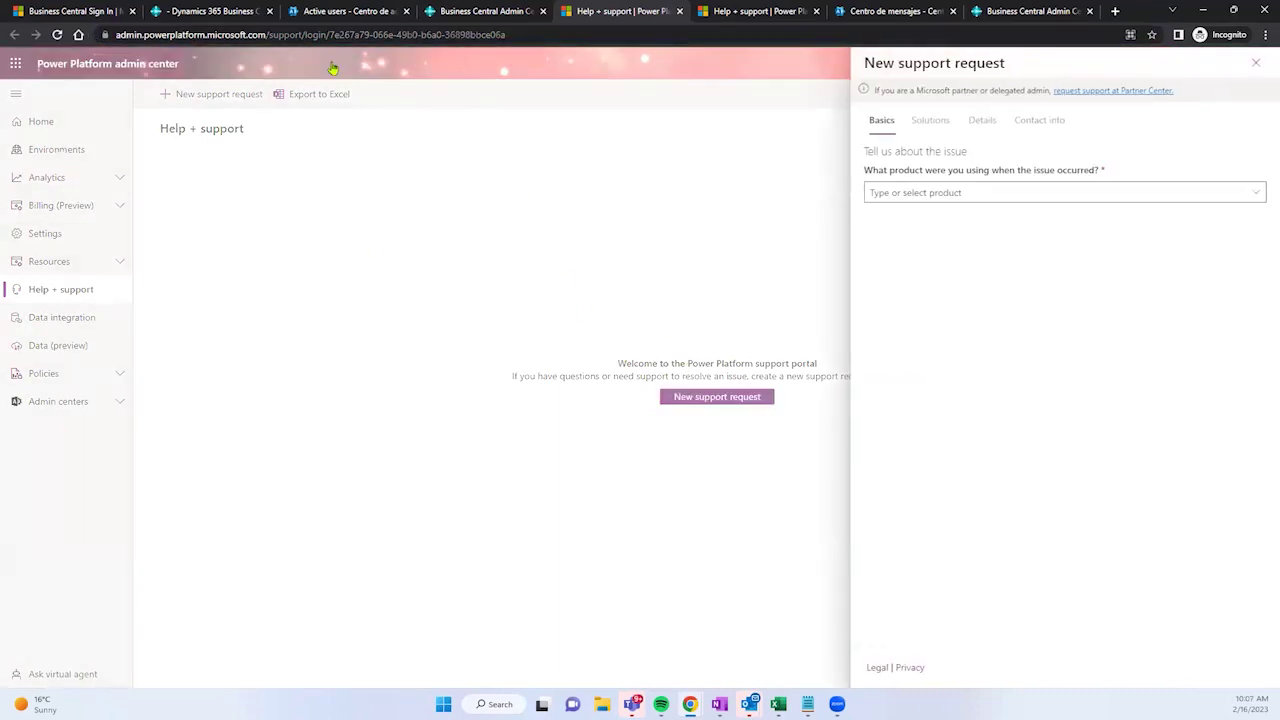
left_click(250, 35)
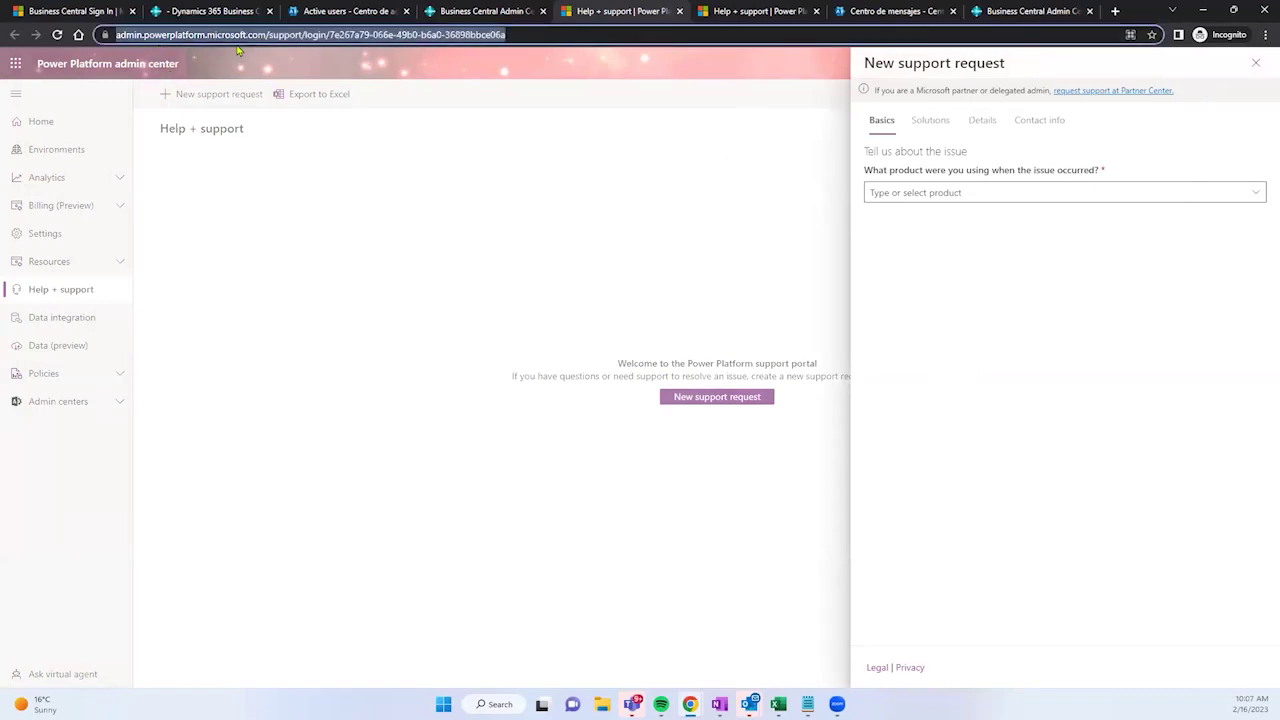
left_click(923, 192)
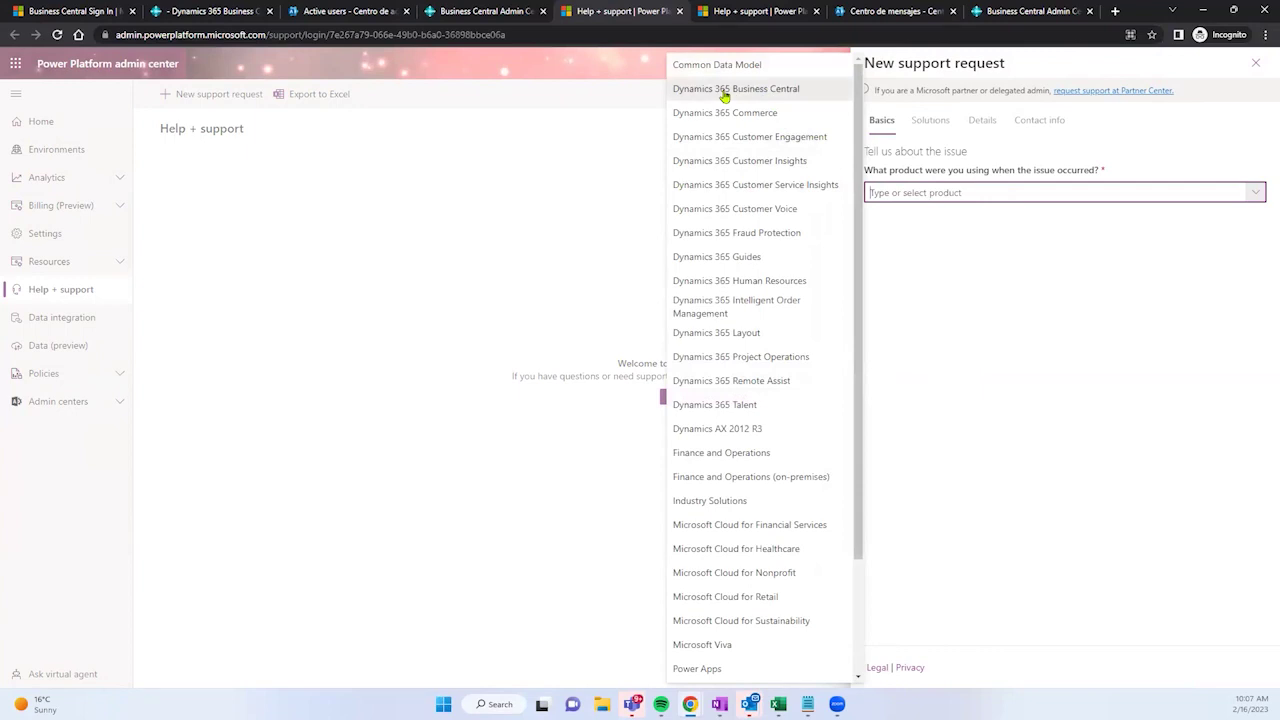
left_click(725, 93)
Step: Set License, Customer licenses and production, then describe the demo user's missing access after licensing
left_click(894, 248)
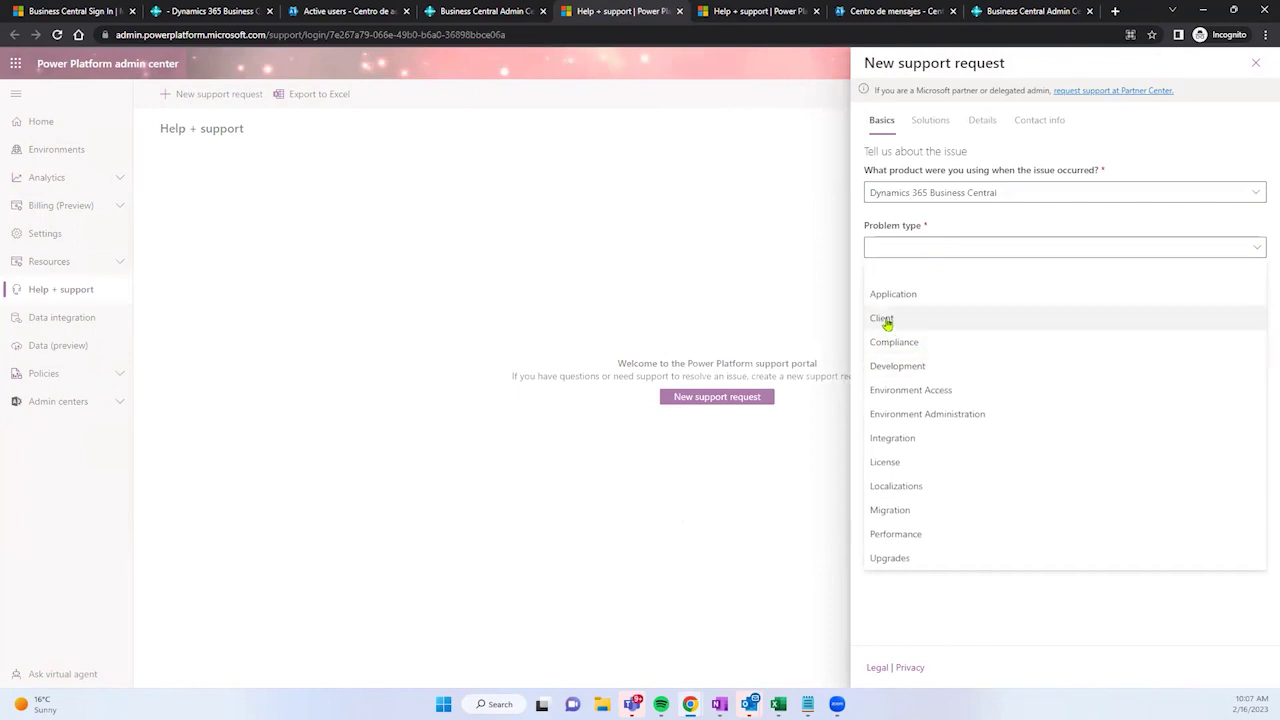
left_click(890, 464)
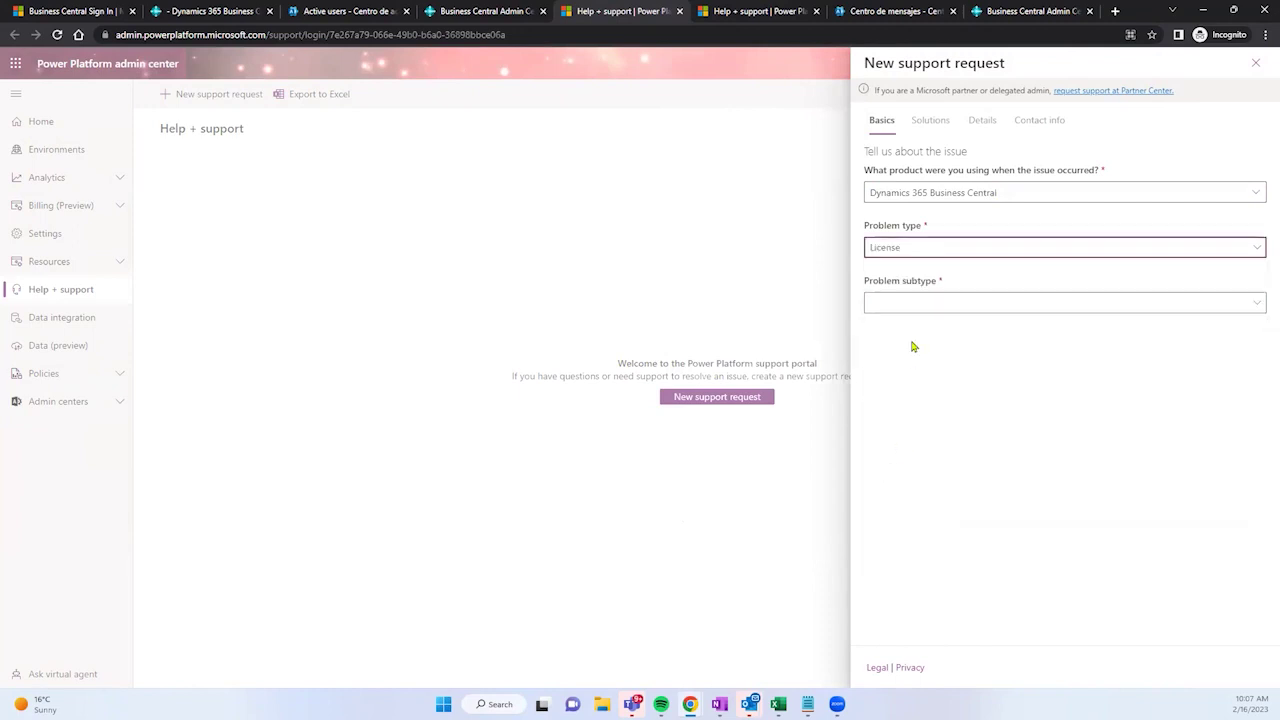
left_click(915, 312)
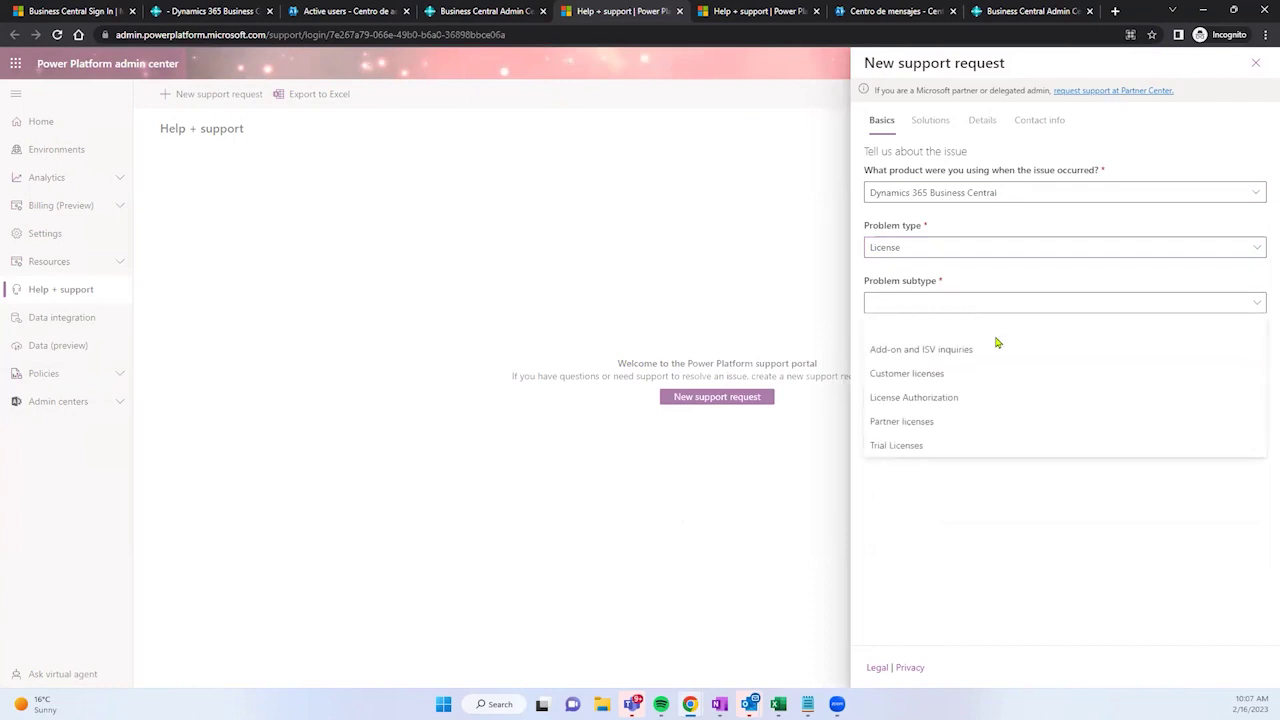
left_click(942, 378)
left_click(937, 355)
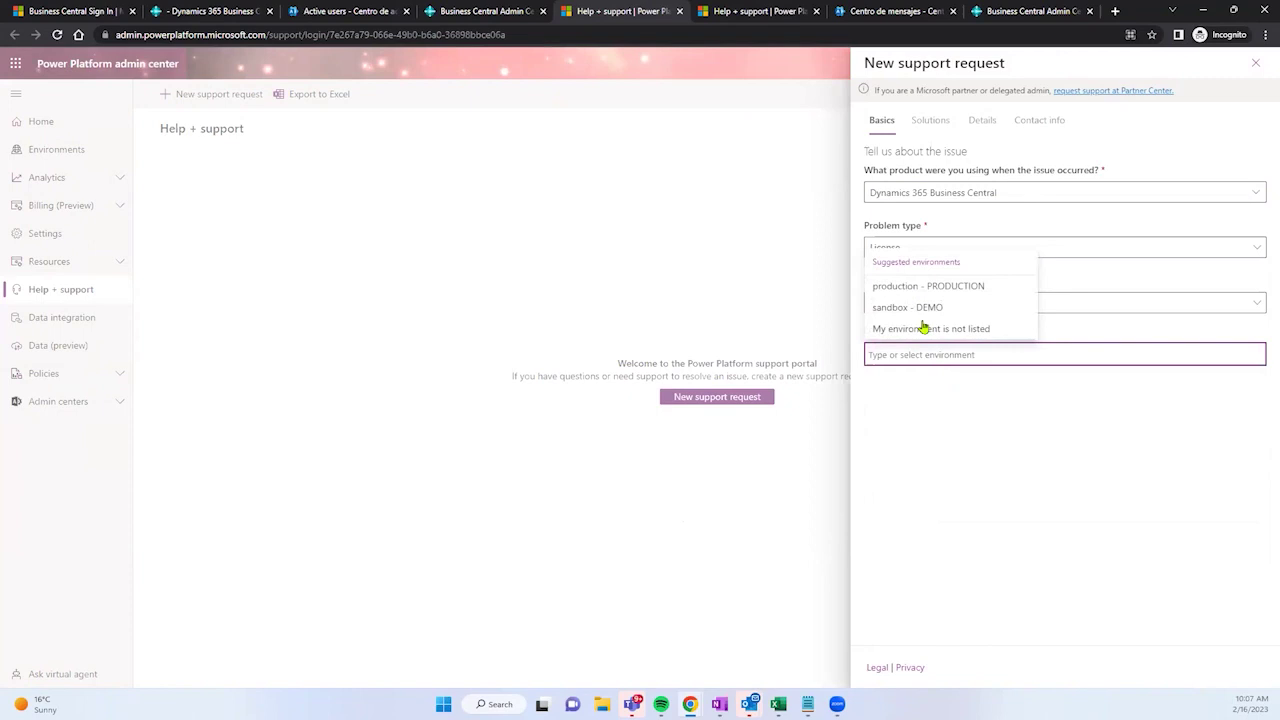
left_click(927, 286)
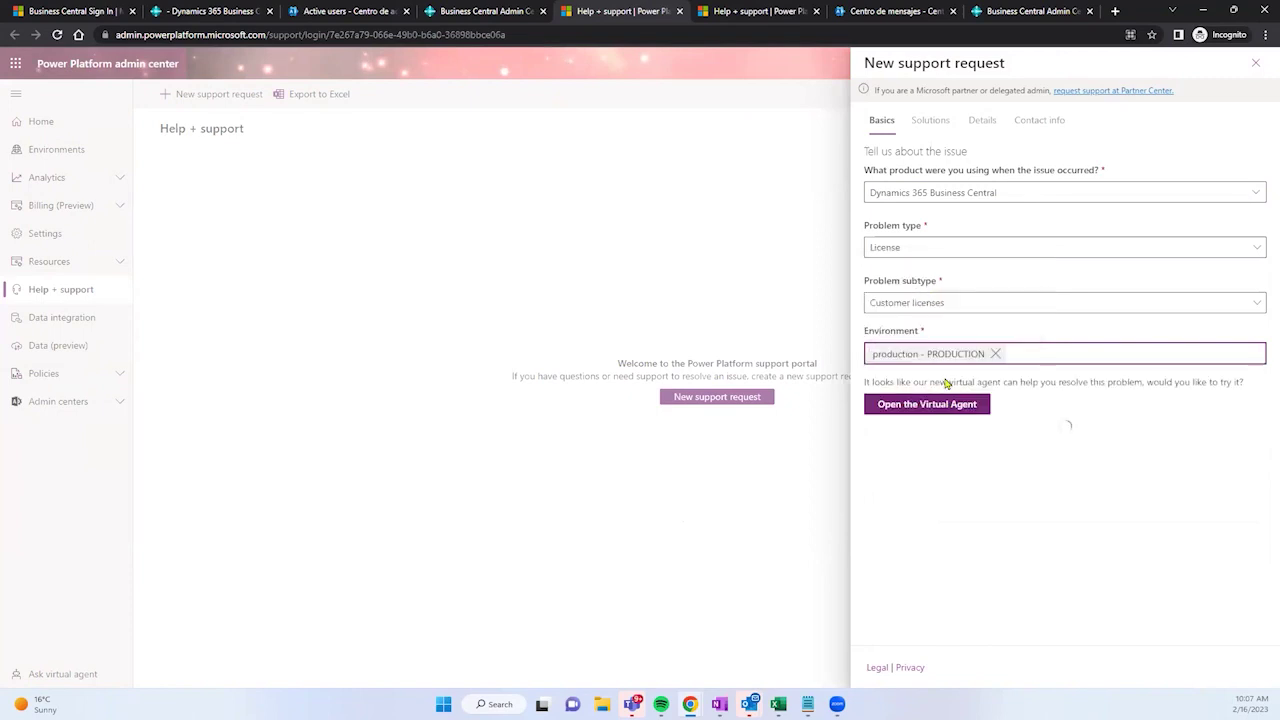
left_click(951, 480)
type("DE")
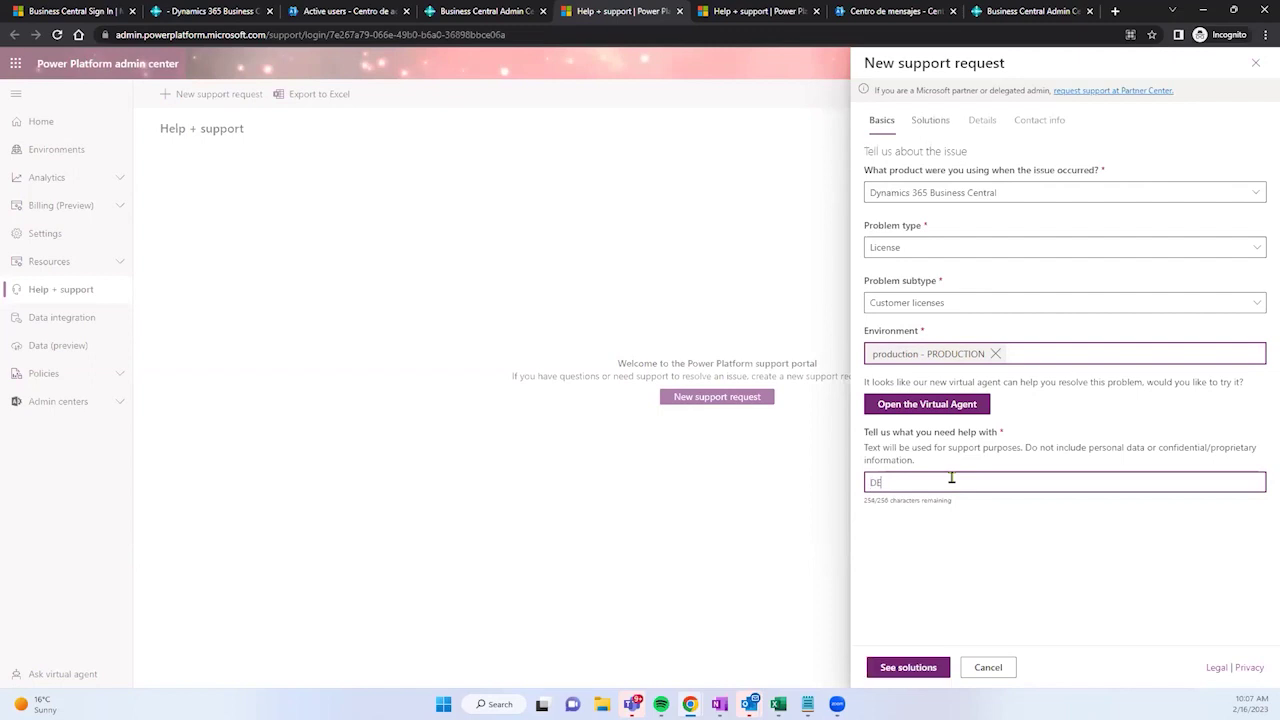
type("mo user does not have access after creating and asining a BC licenses.")
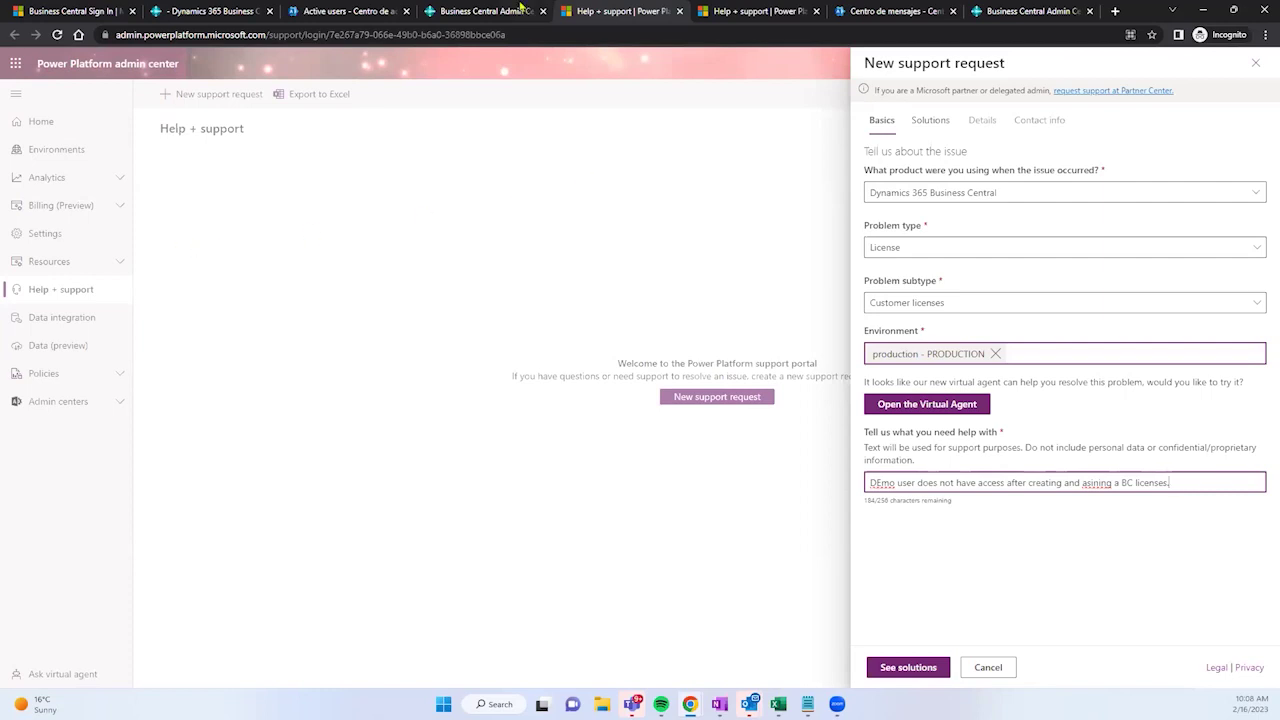
Step: Check the admin center's Support options, then return to Business Central's Help & Support page
left_click(478, 10)
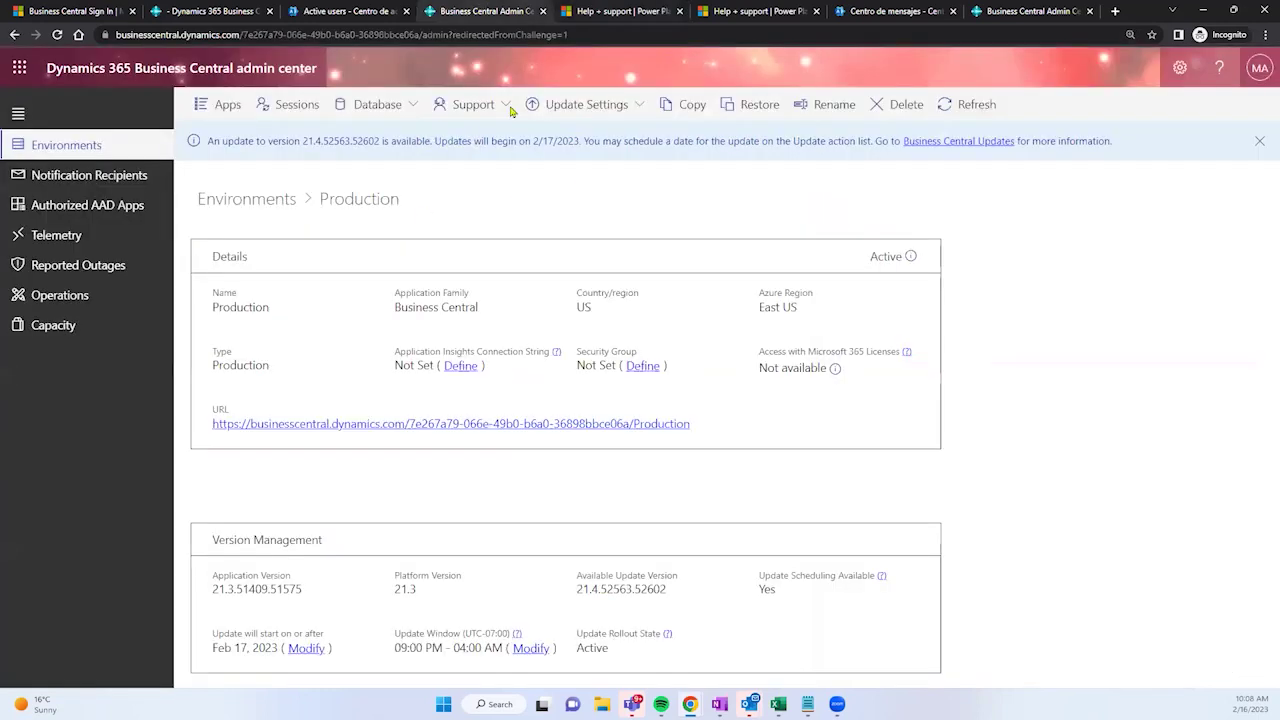
left_click(467, 100)
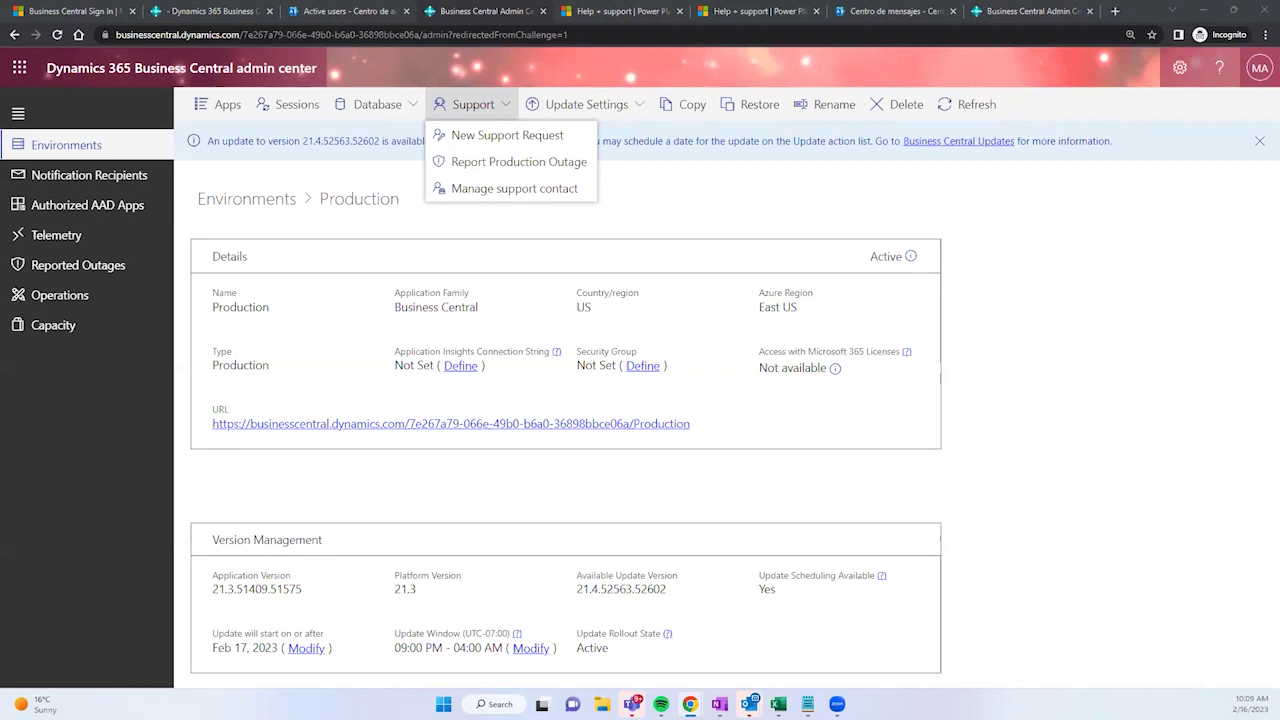
left_click(205, 11)
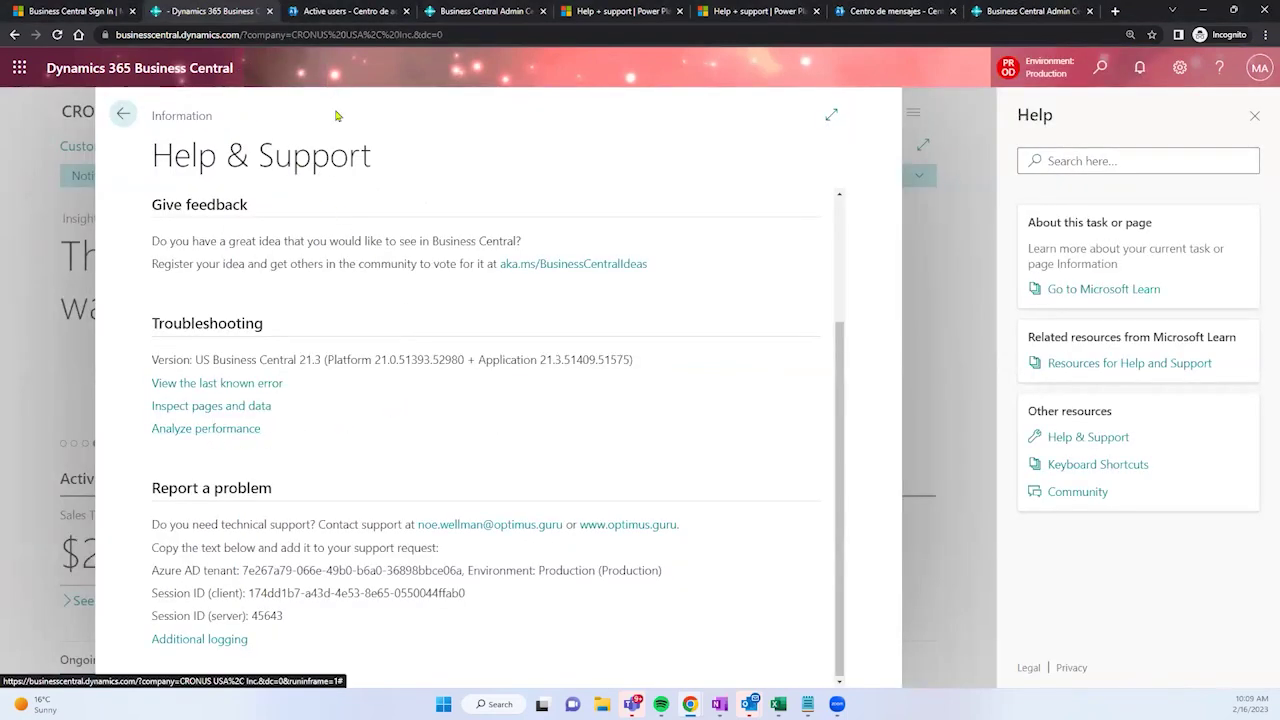
Step: Launch the Performance Profiler from Help & Support to see its Active Apps chart
left_click_drag(155, 165, 380, 177)
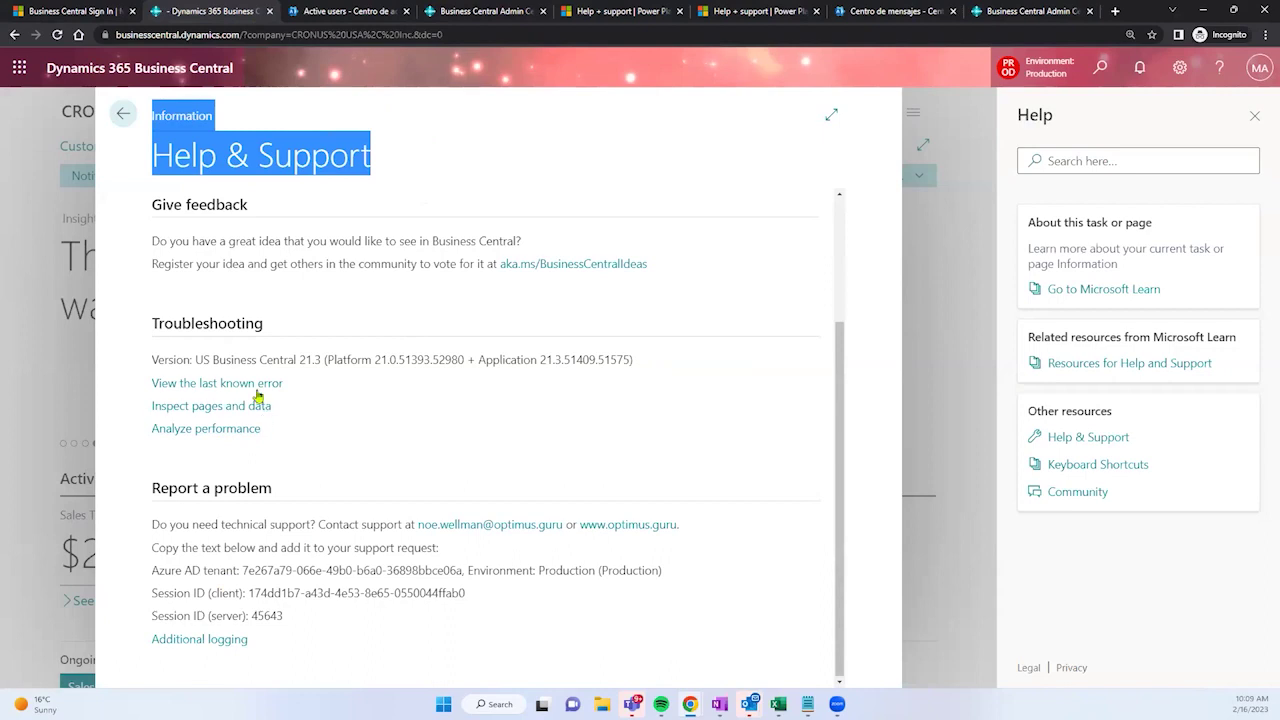
left_click(225, 434)
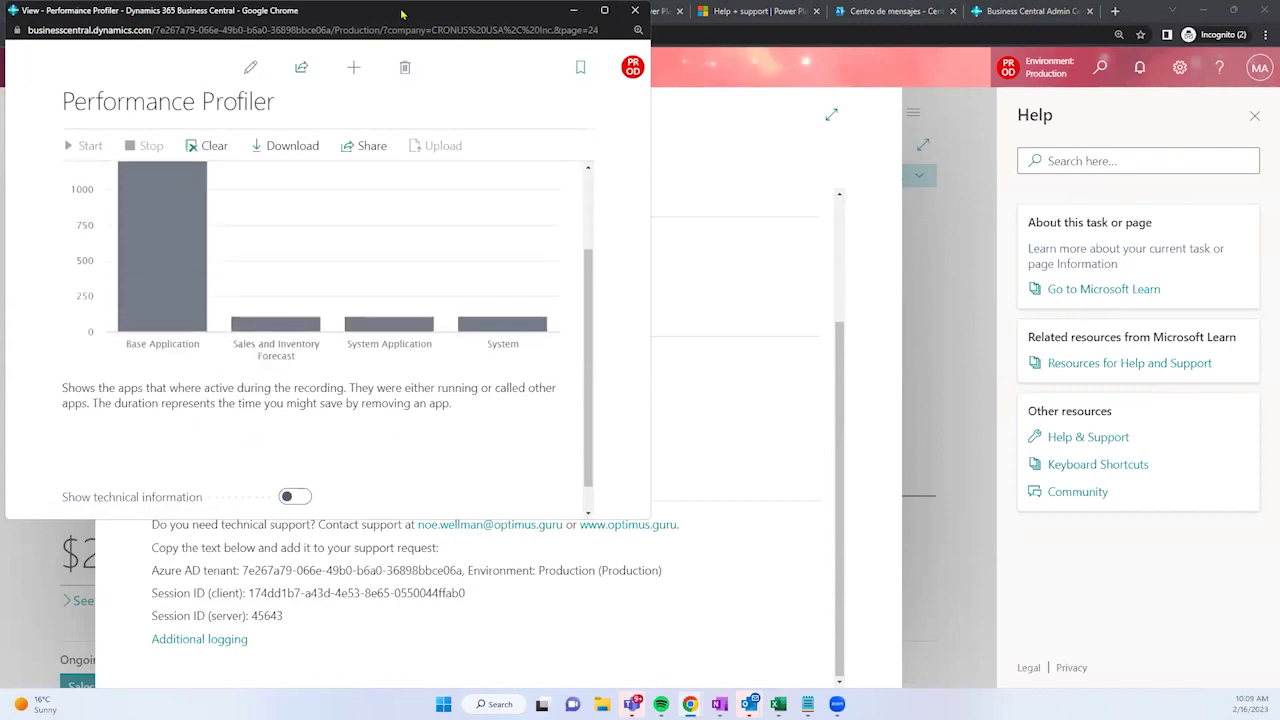
Step: Maximize the Performance Profiler window and turn on Show technical information
left_click_drag(401, 13, 526, 1)
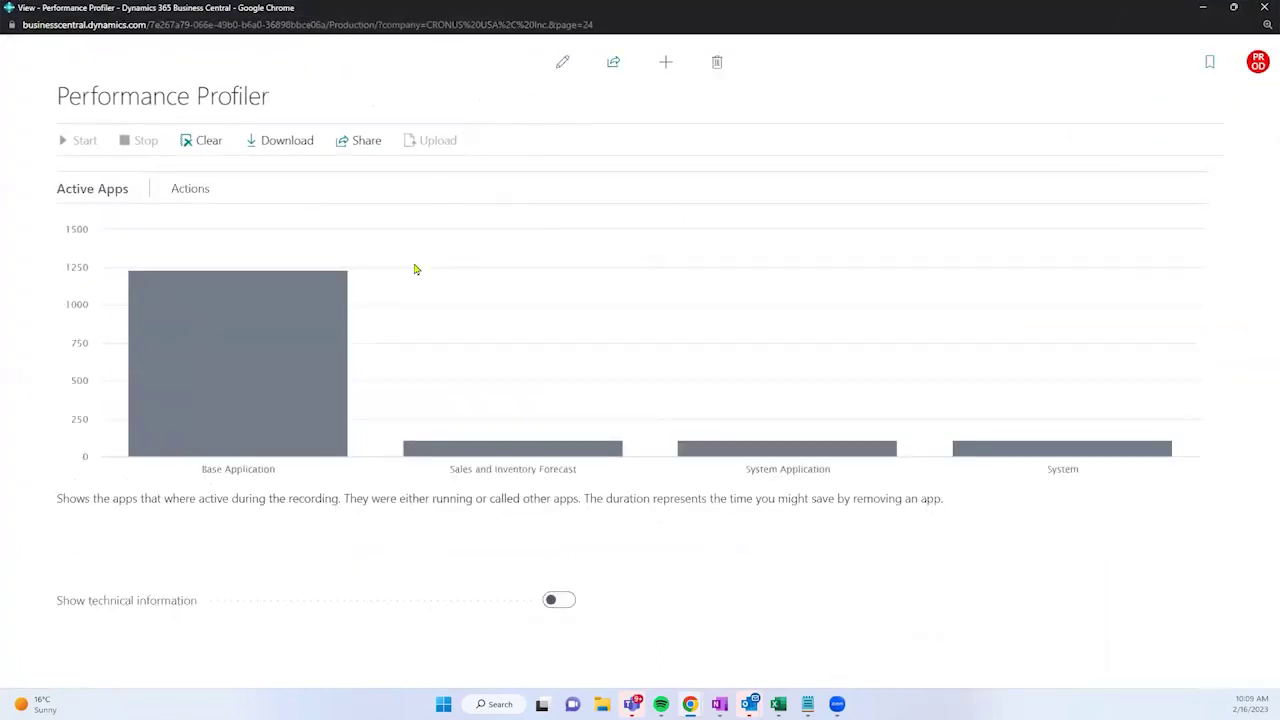
mouse_move(309, 331)
left_click(551, 602)
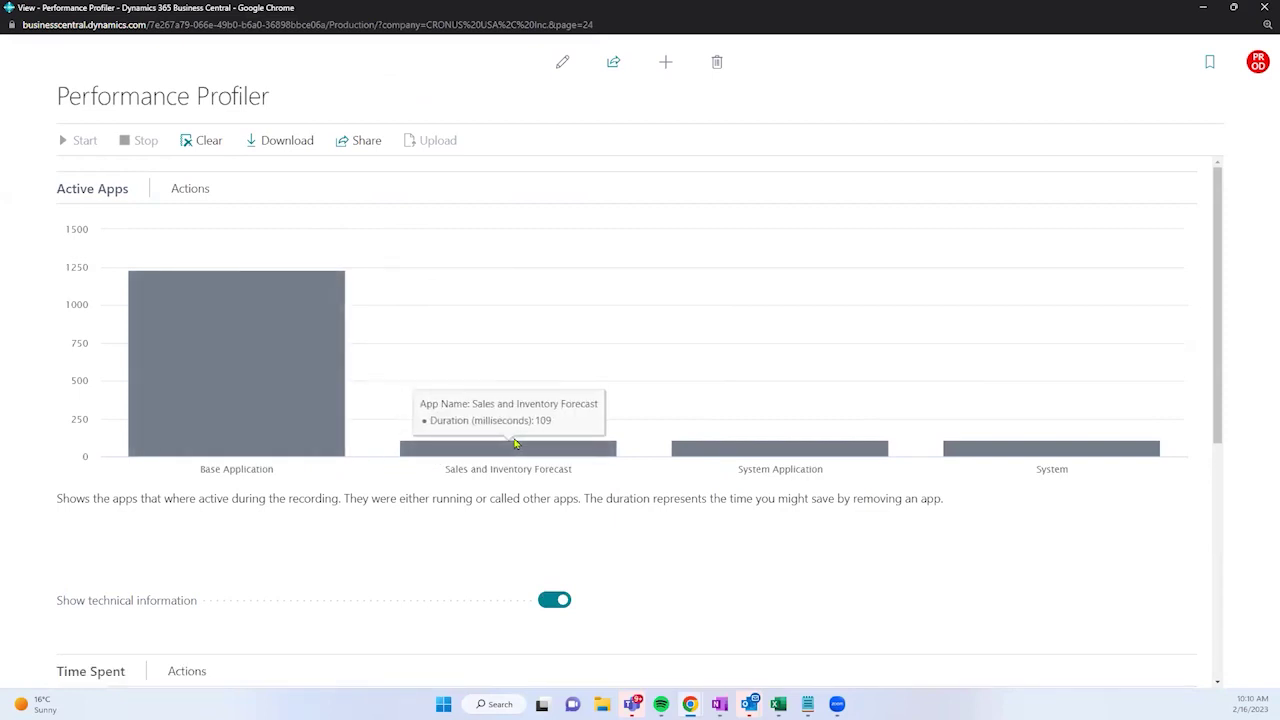
Step: Review the Time Spent chart split between Base Application and Sales and Inventory Forecast
mouse_move(266, 417)
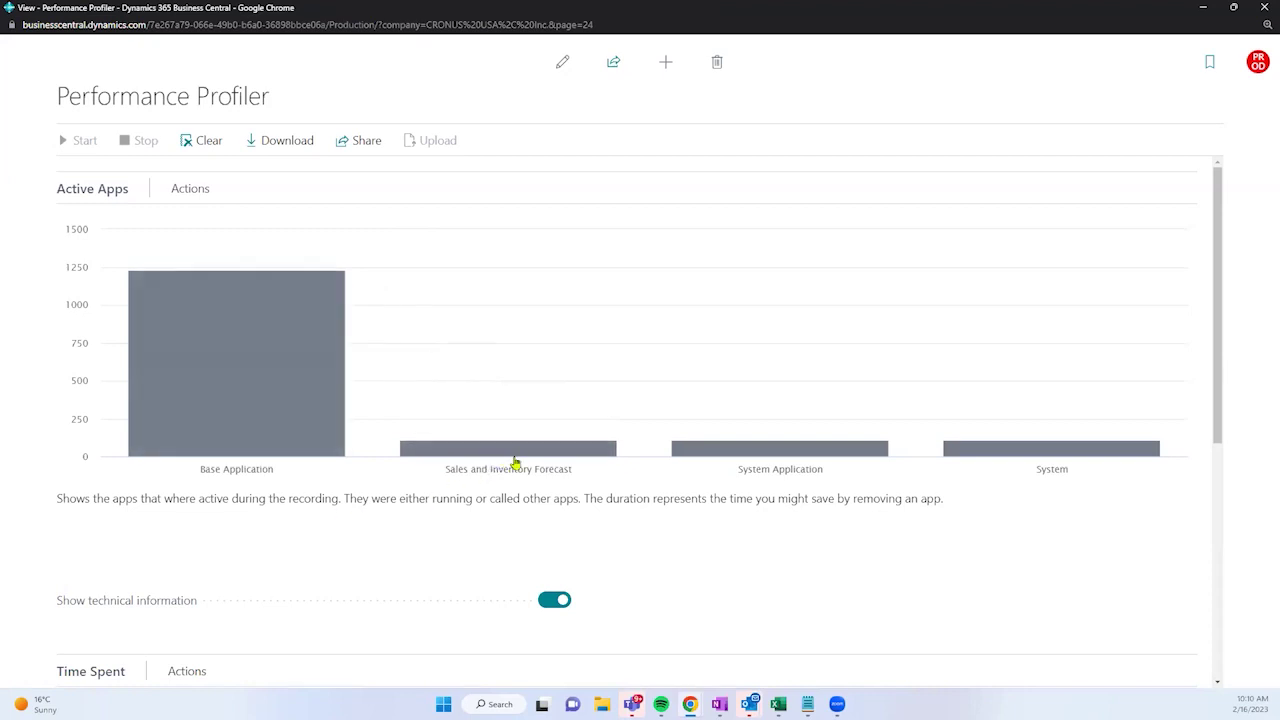
mouse_move(531, 456)
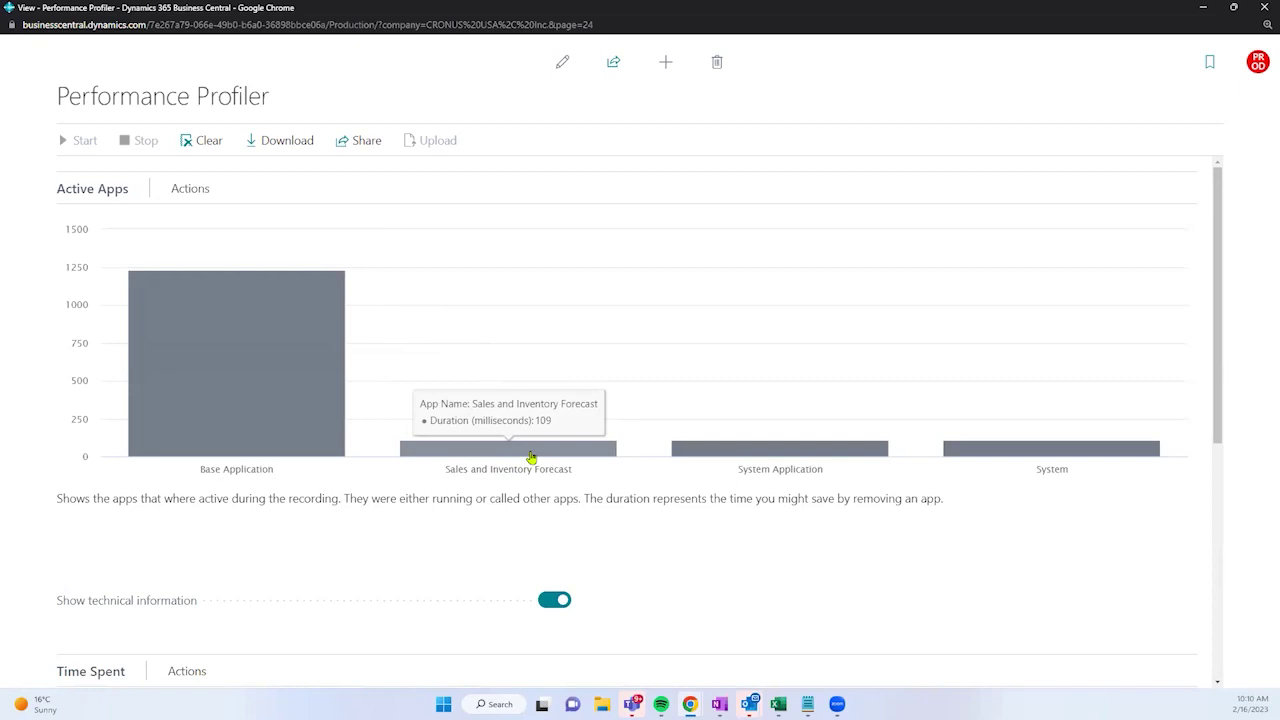
scroll(531, 457, "down", 3)
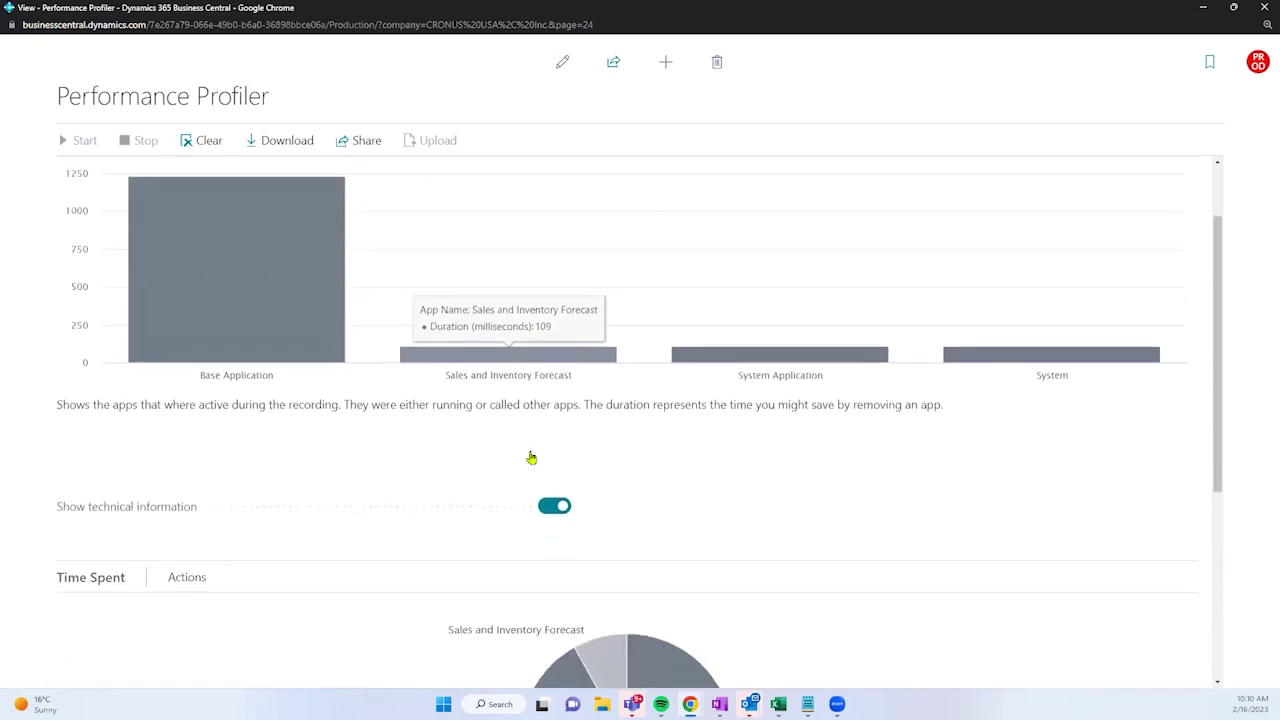
scroll(392, 466, "down", 2)
scroll(391, 451, "up", 1)
mouse_move(551, 493)
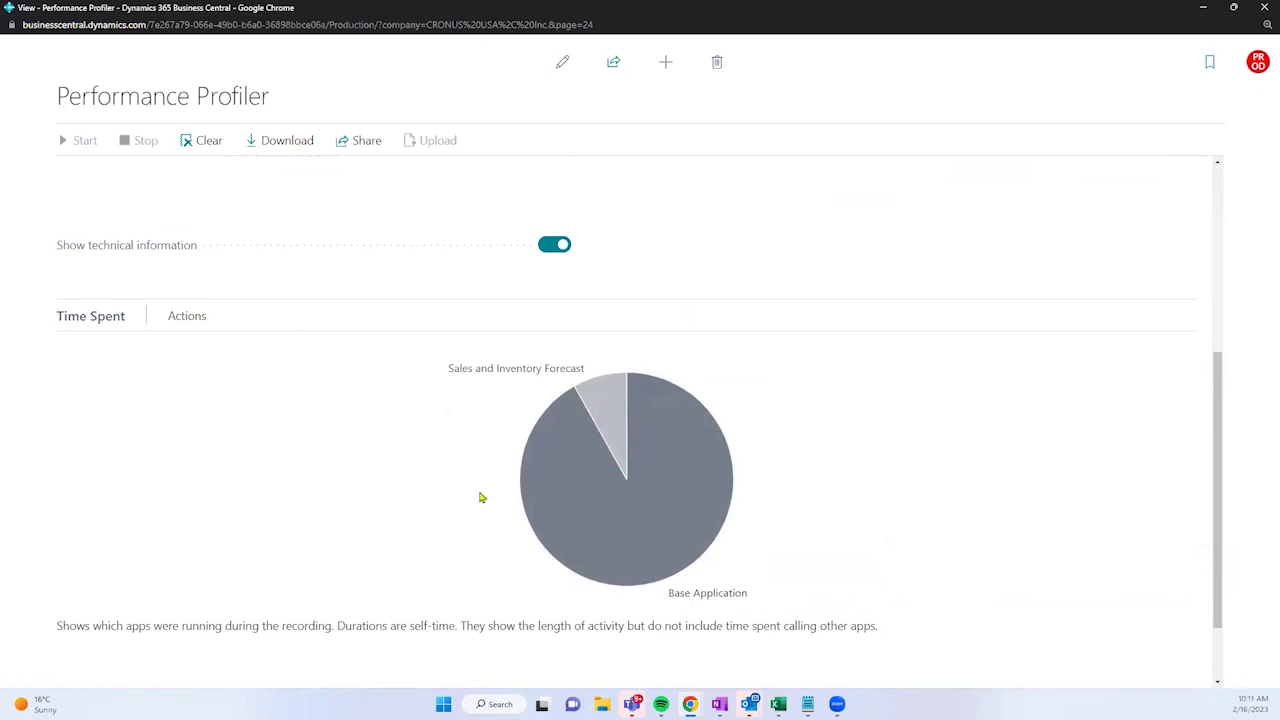
mouse_move(719, 501)
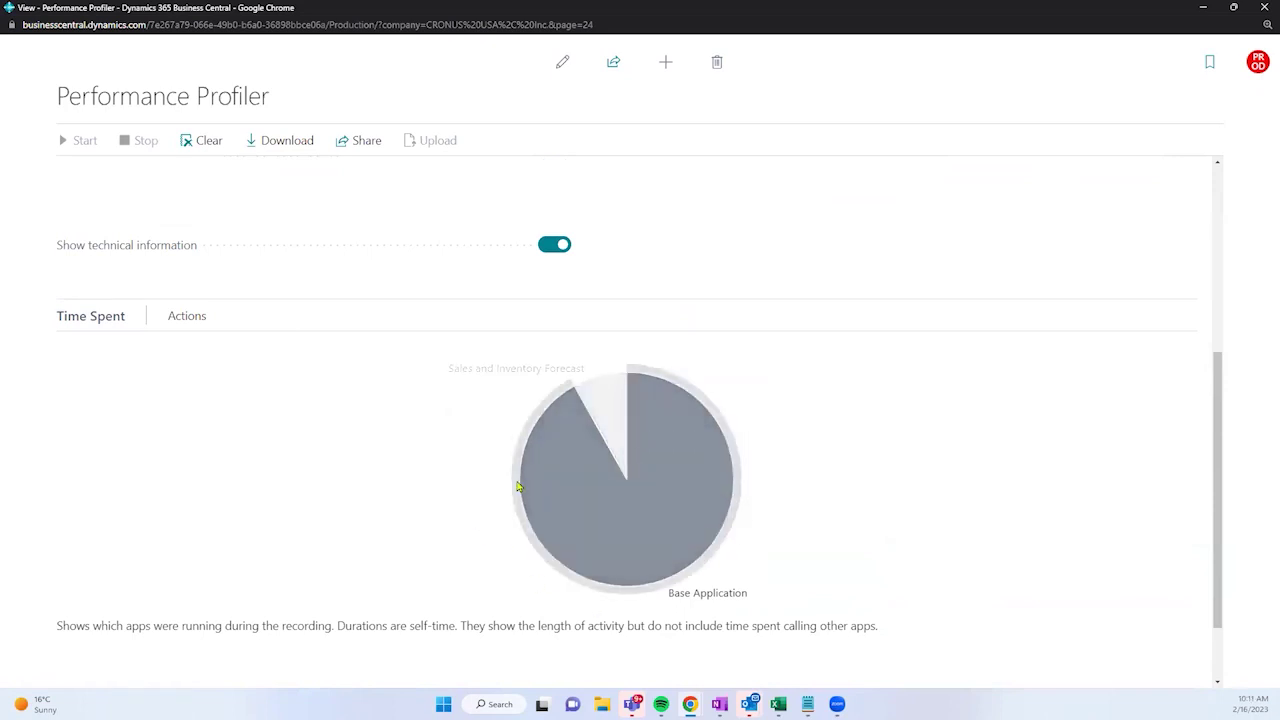
mouse_move(628, 414)
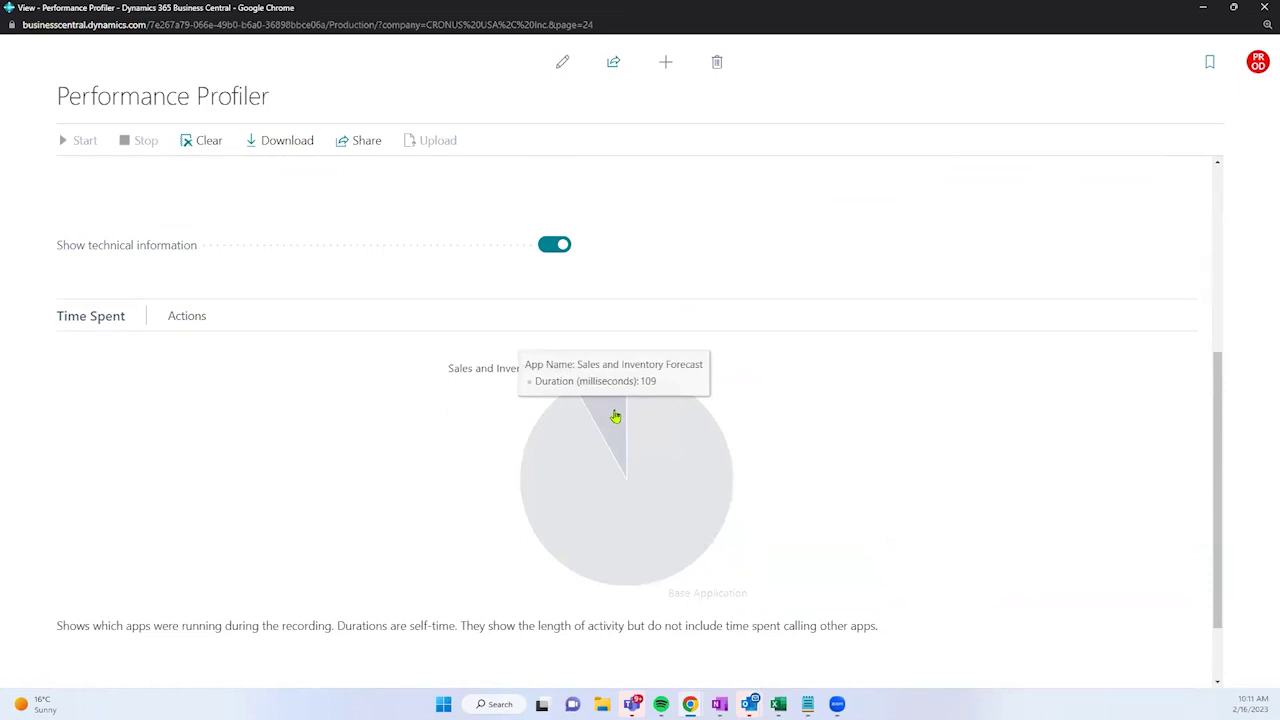
scroll(330, 455, "down", 1)
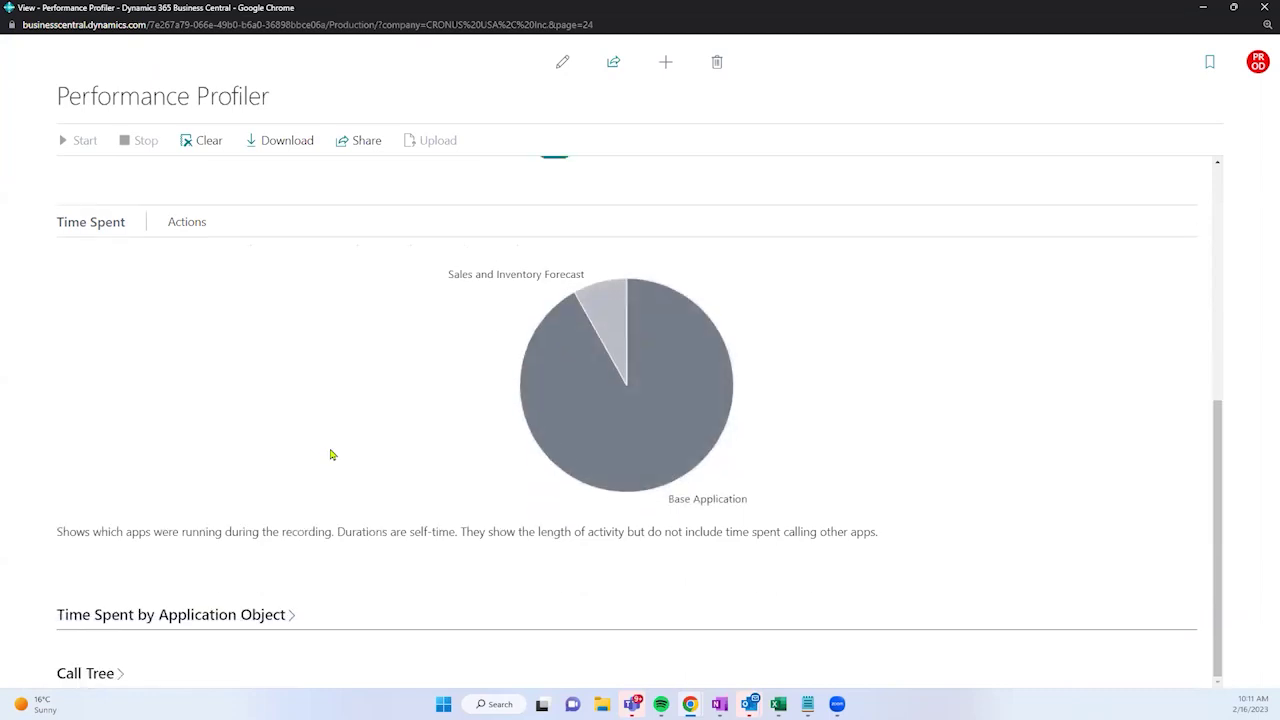
Step: Expand Time Spent by Application Object, select the Sales Forecast Handler row, and view the Call Tree
left_click(271, 622)
scroll(368, 422, "down", 1)
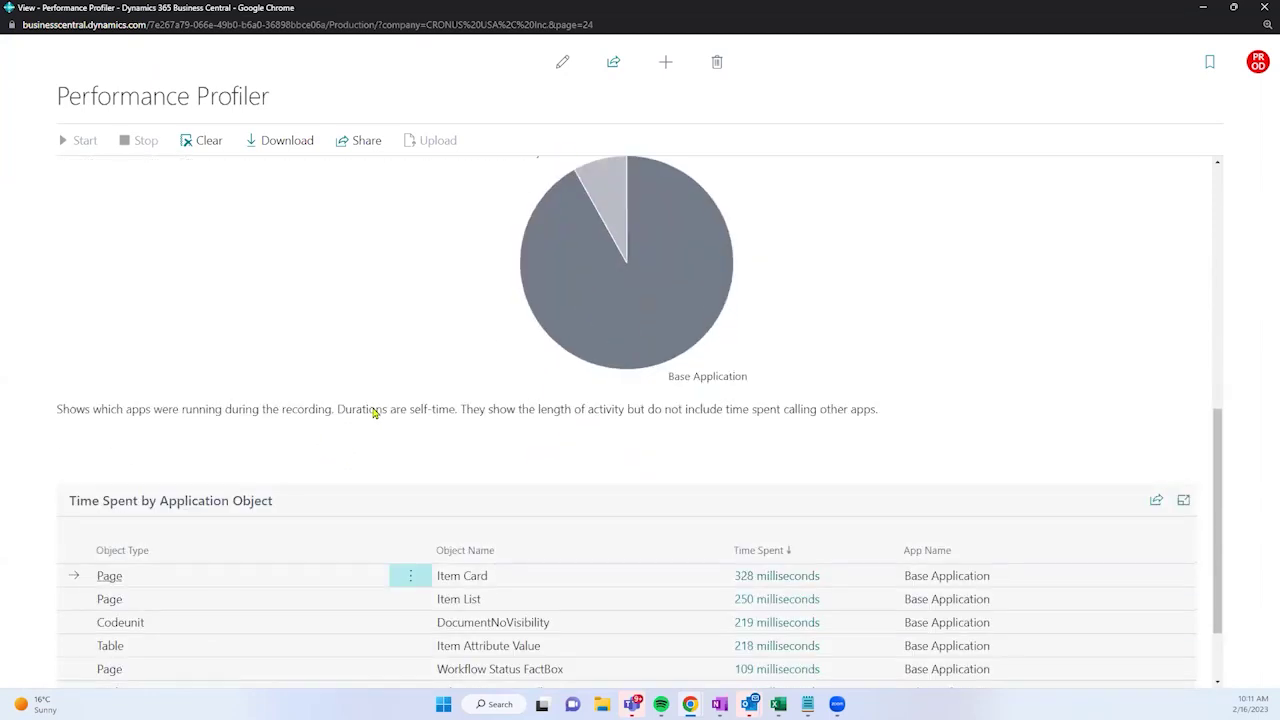
scroll(373, 412, "down", 1)
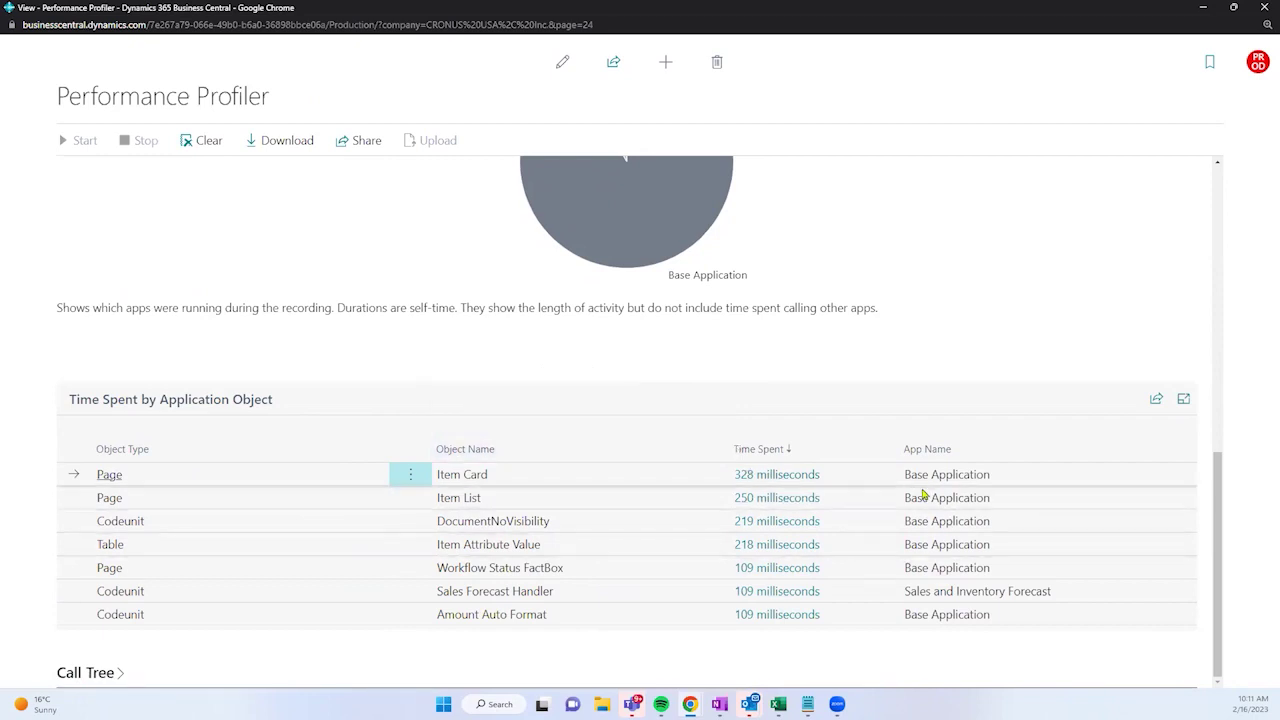
left_click_drag(906, 598, 1025, 580)
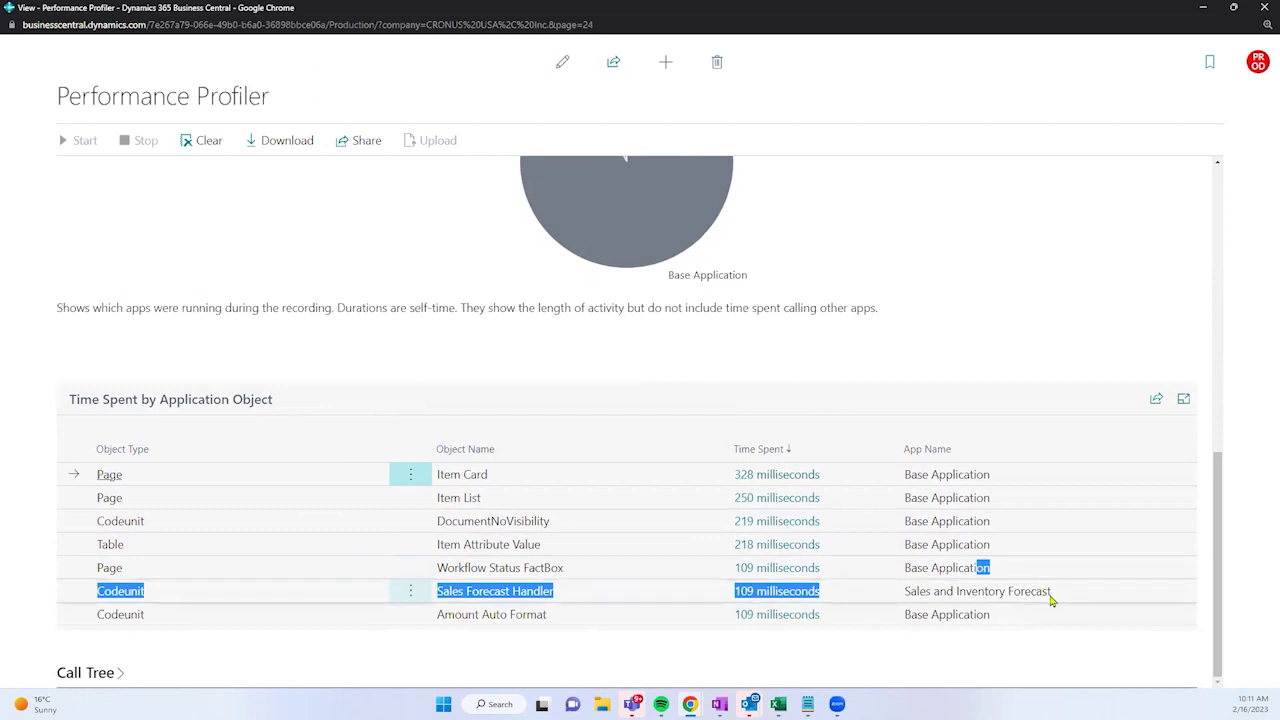
left_click(1053, 600)
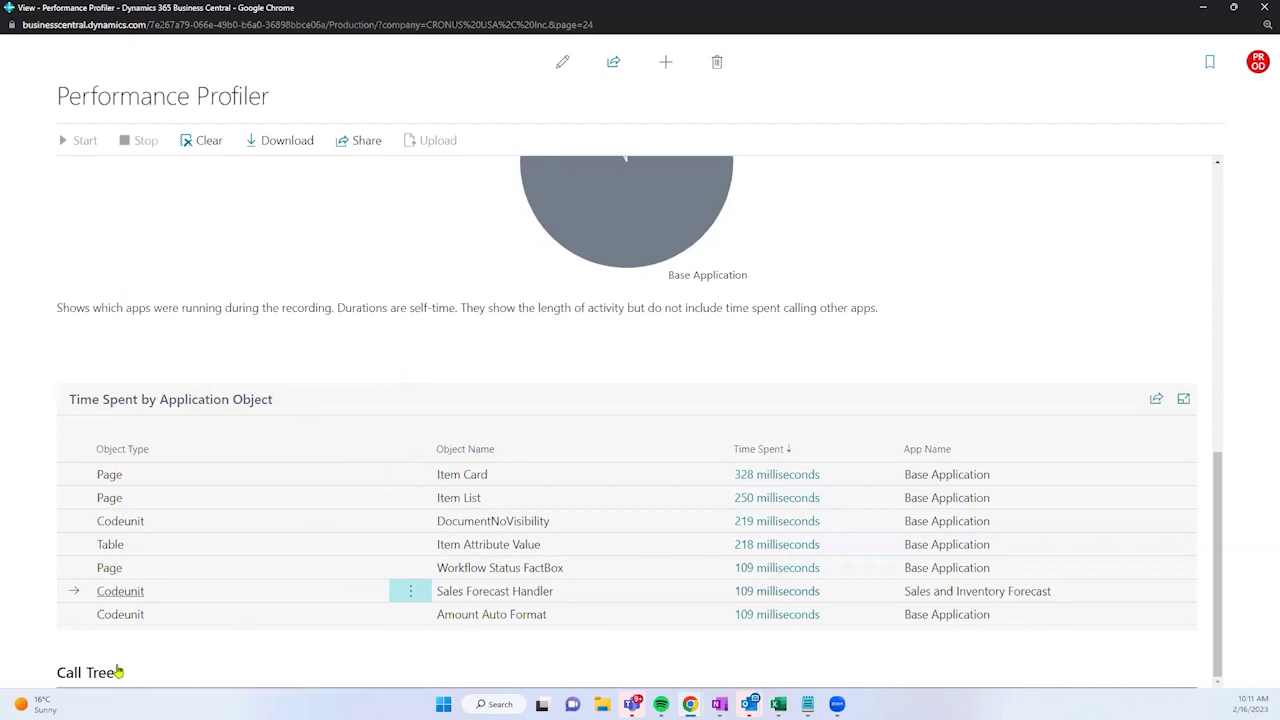
scroll(363, 409, "down", 2)
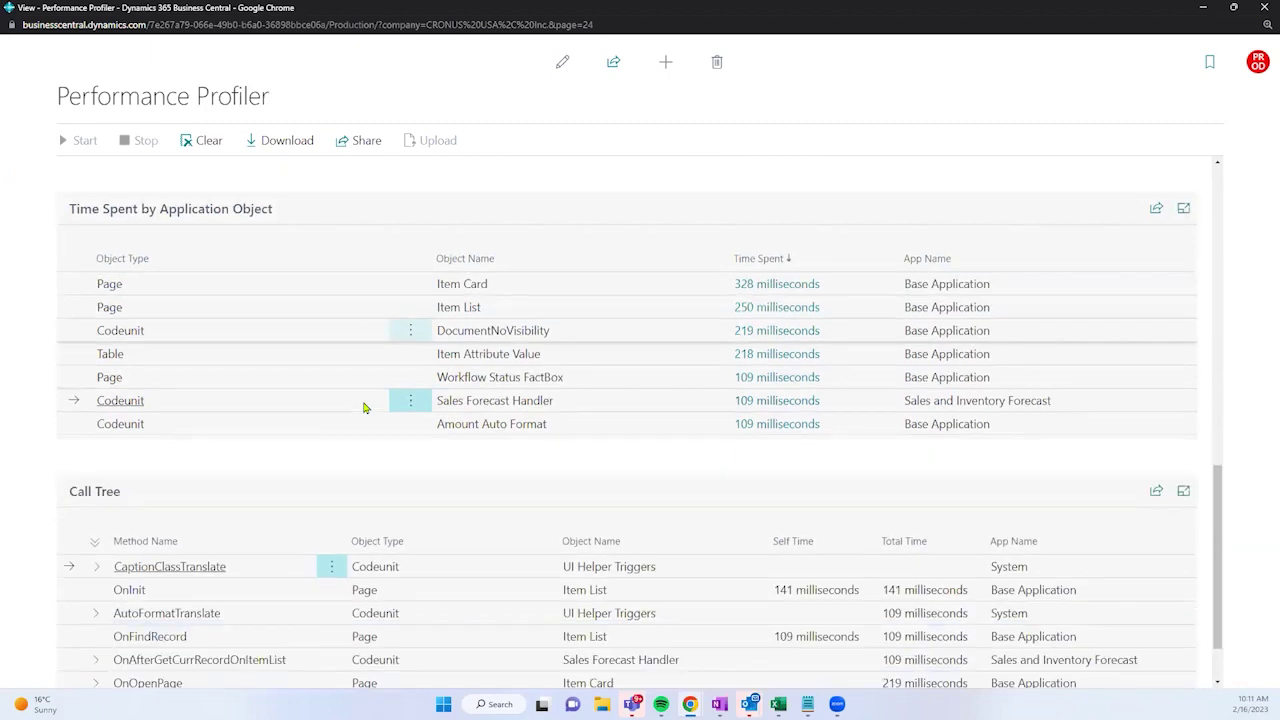
scroll(363, 407, "down", 1)
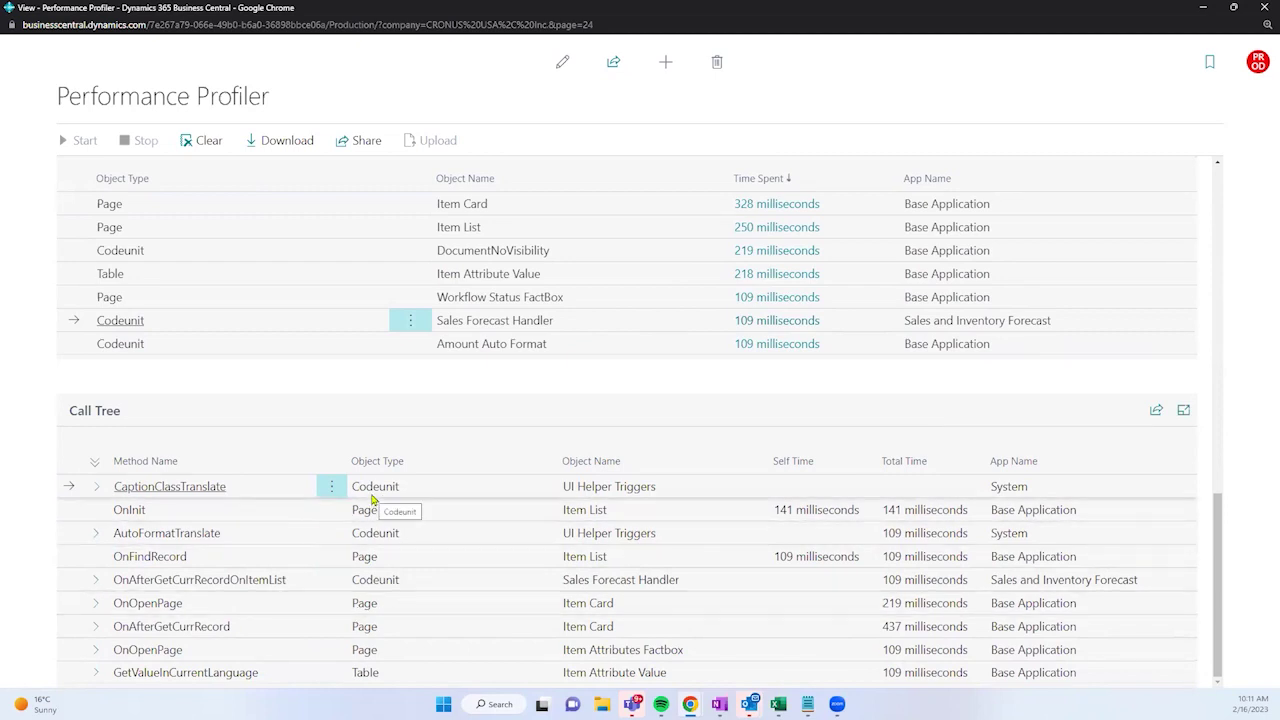
Step: Share the profile file to OneDrive from the Performance Profiler
scroll(463, 479, "up", 10)
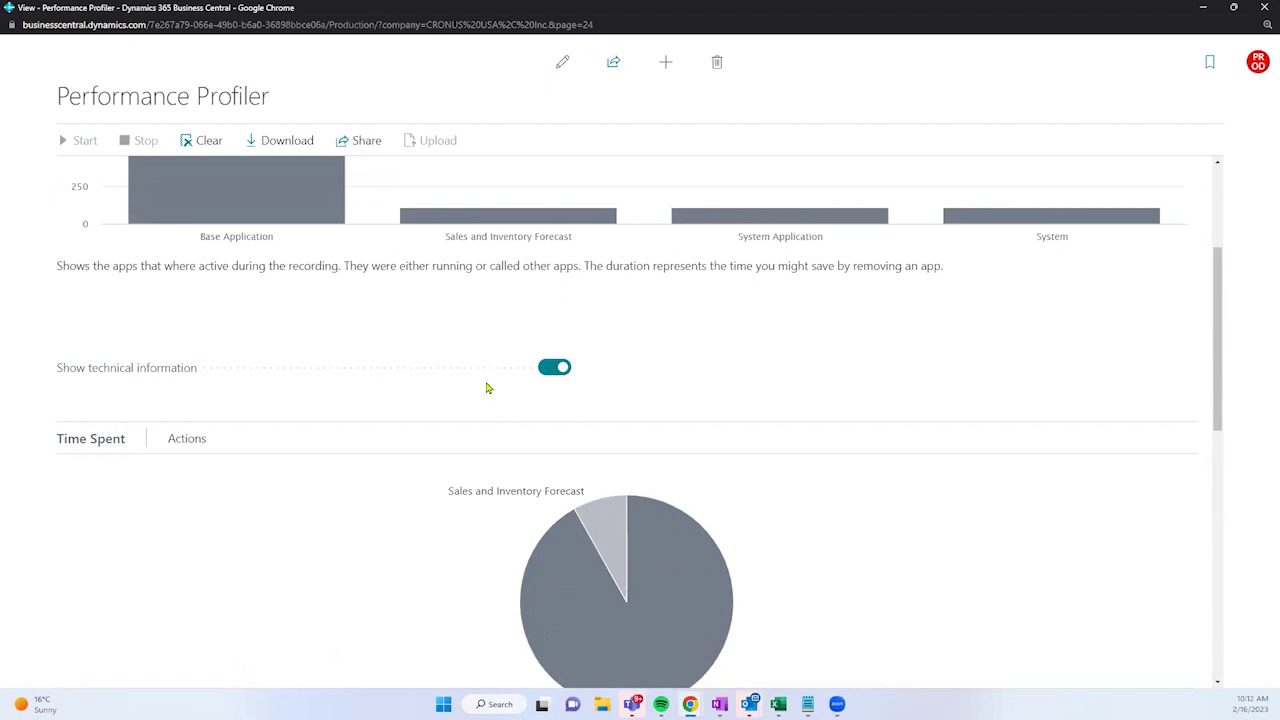
mouse_move(611, 520)
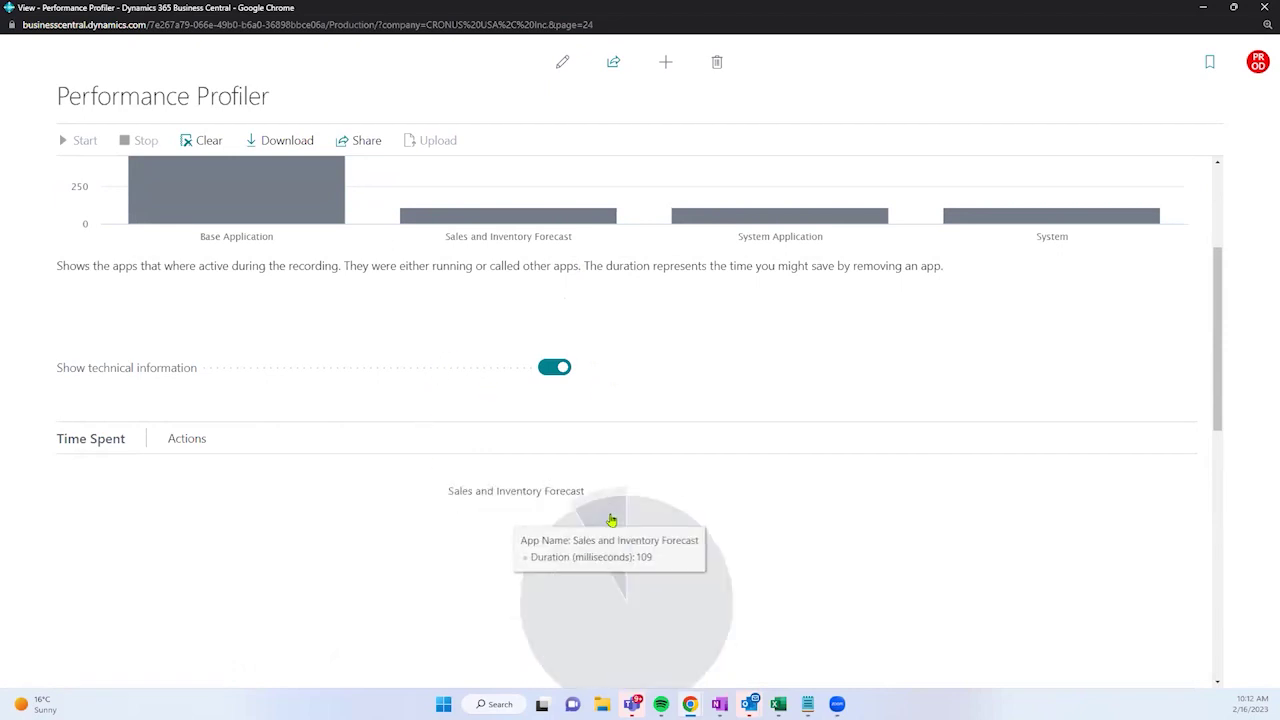
scroll(686, 380, "down", 1)
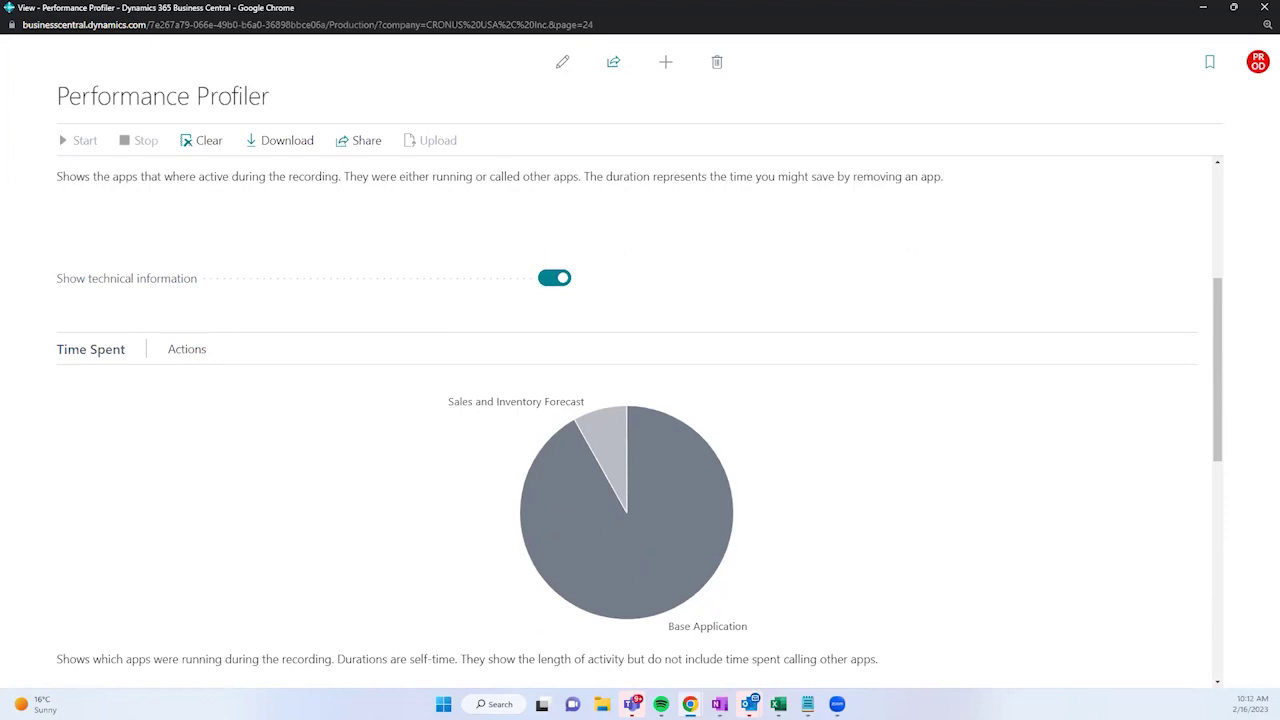
mouse_move(592, 422)
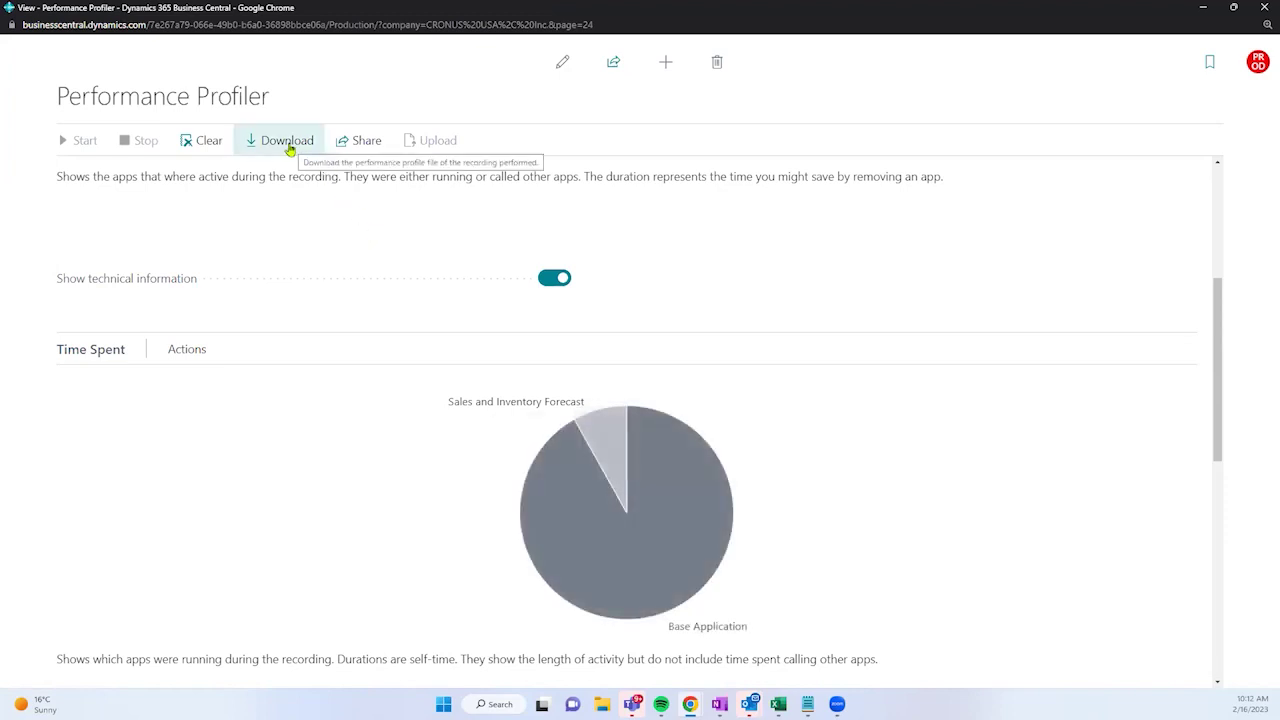
left_click(367, 143)
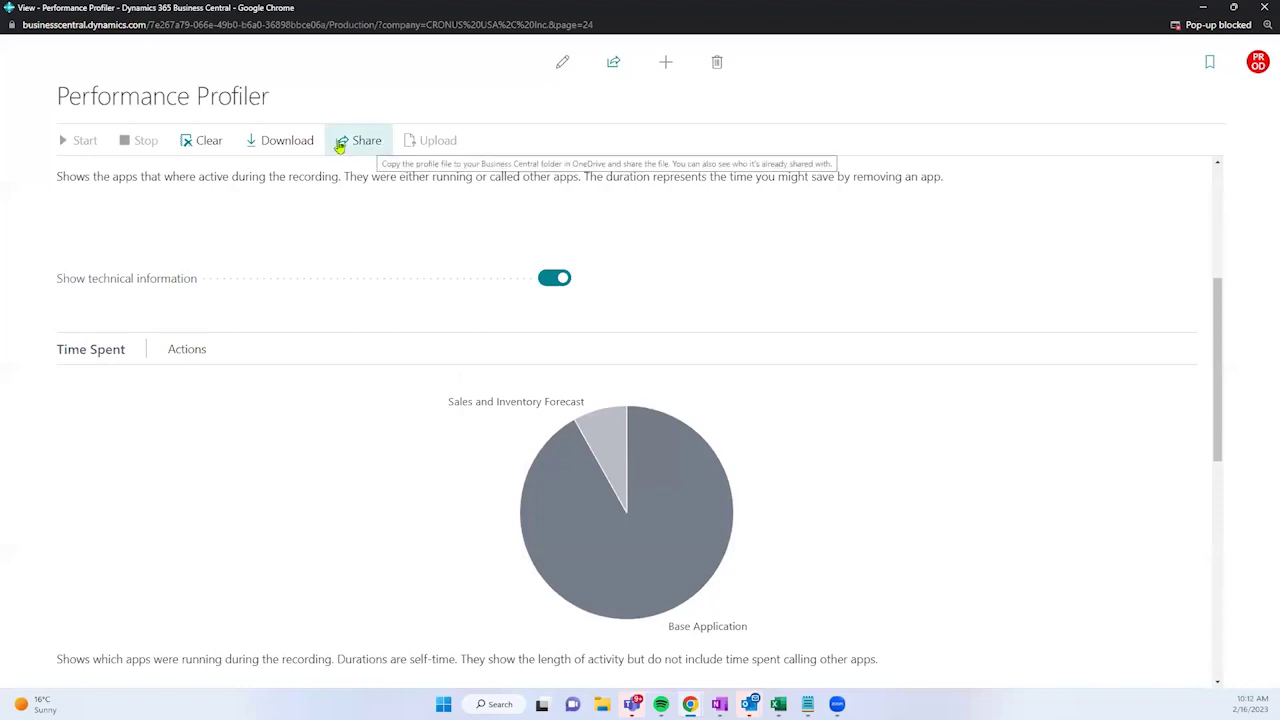
Step: Download the .alcpuprofile file, accepting the sensitive-data warning, and open it from the download bar
left_click(281, 145)
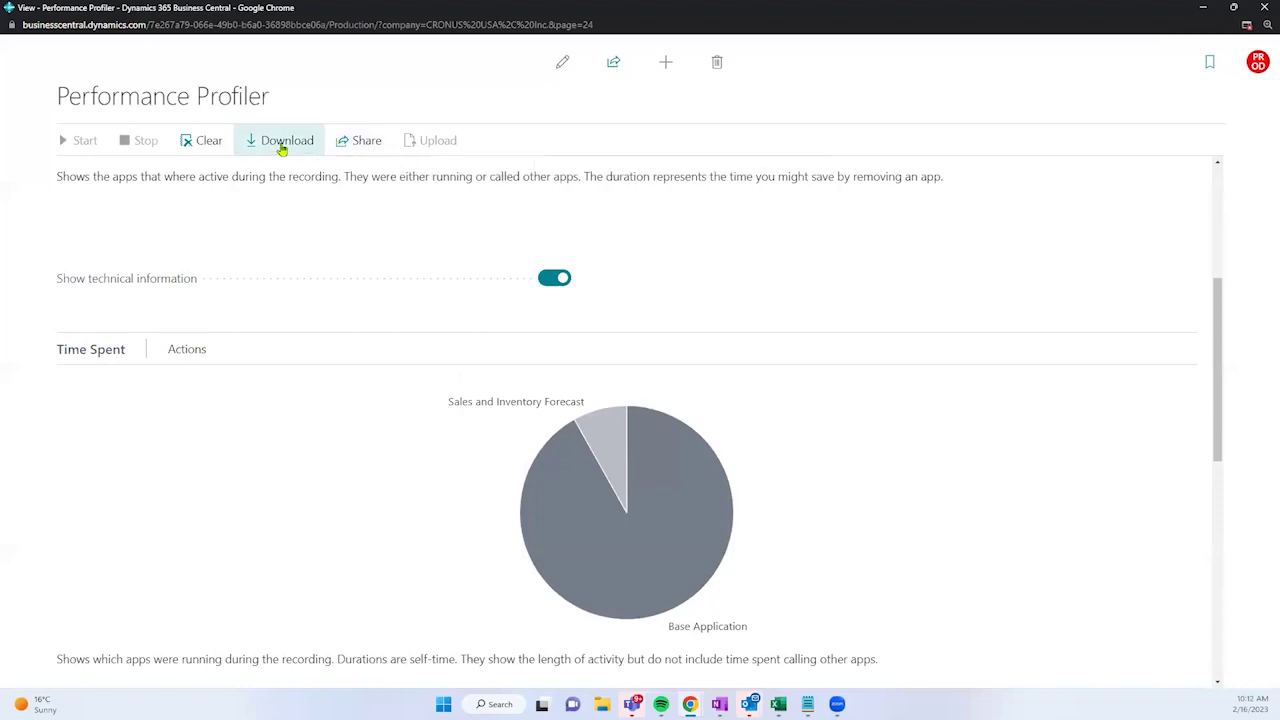
left_click_drag(541, 320, 683, 327)
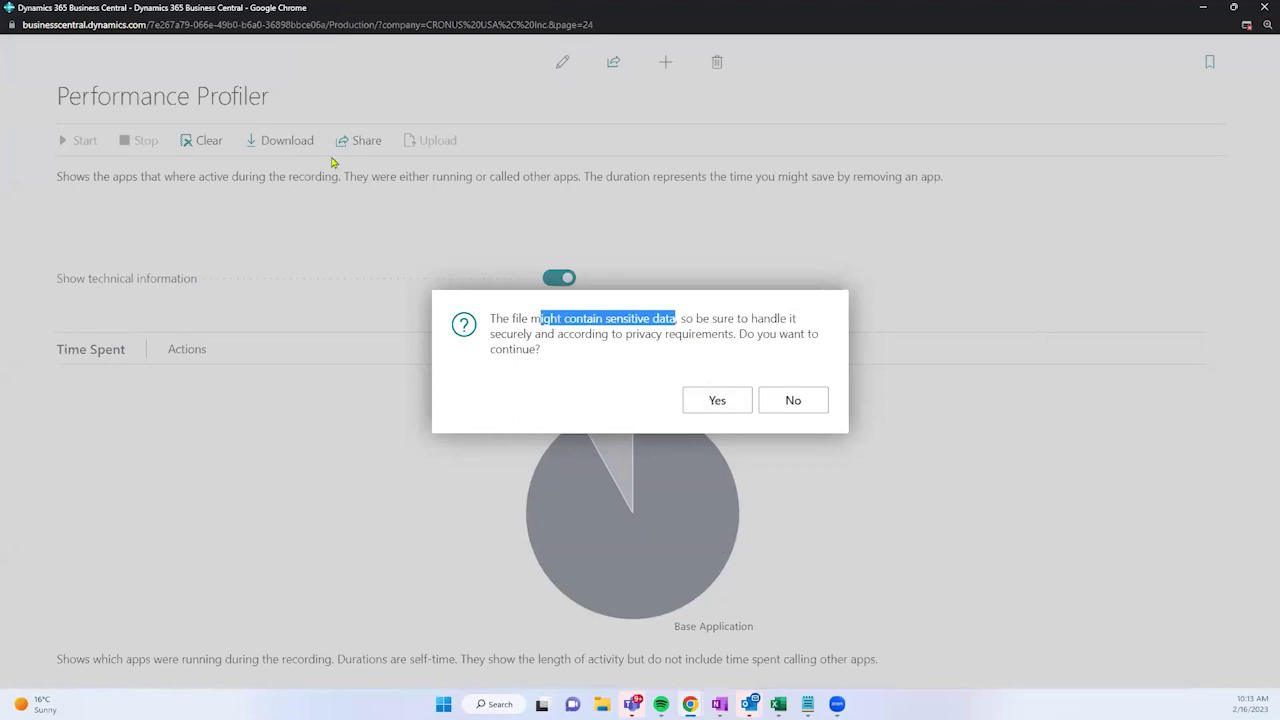
left_click(701, 400)
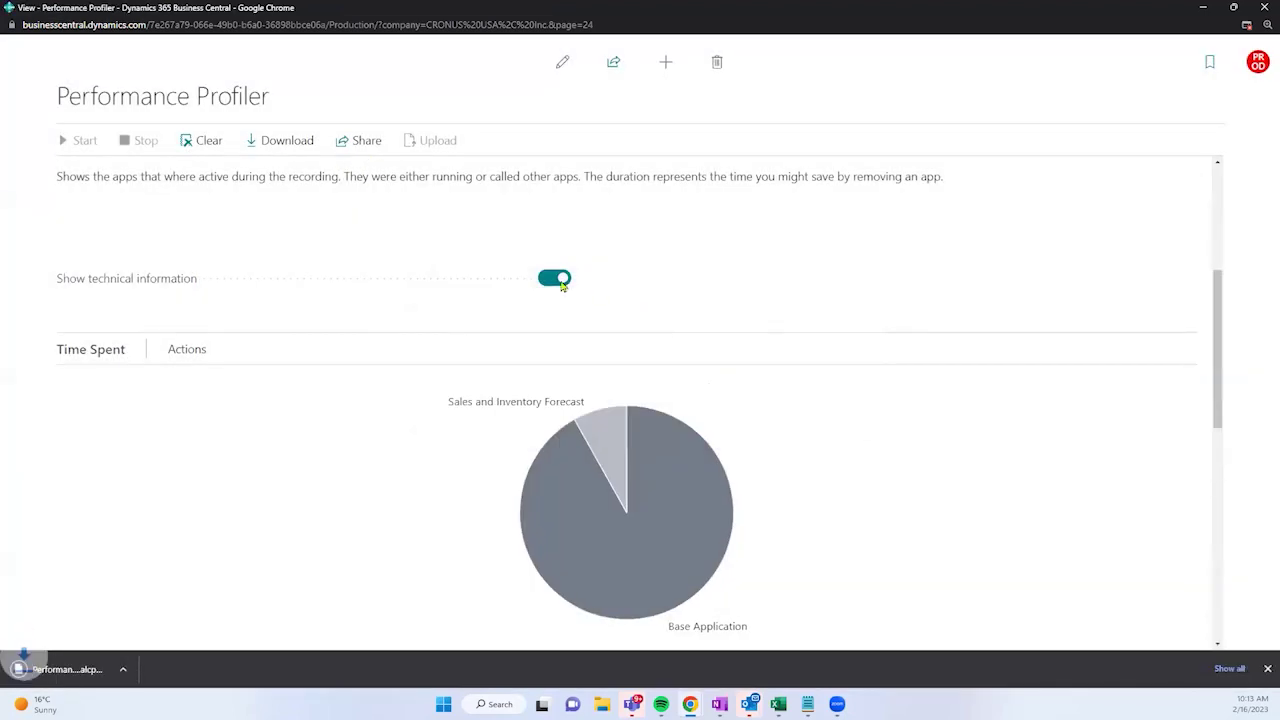
left_click(85, 667)
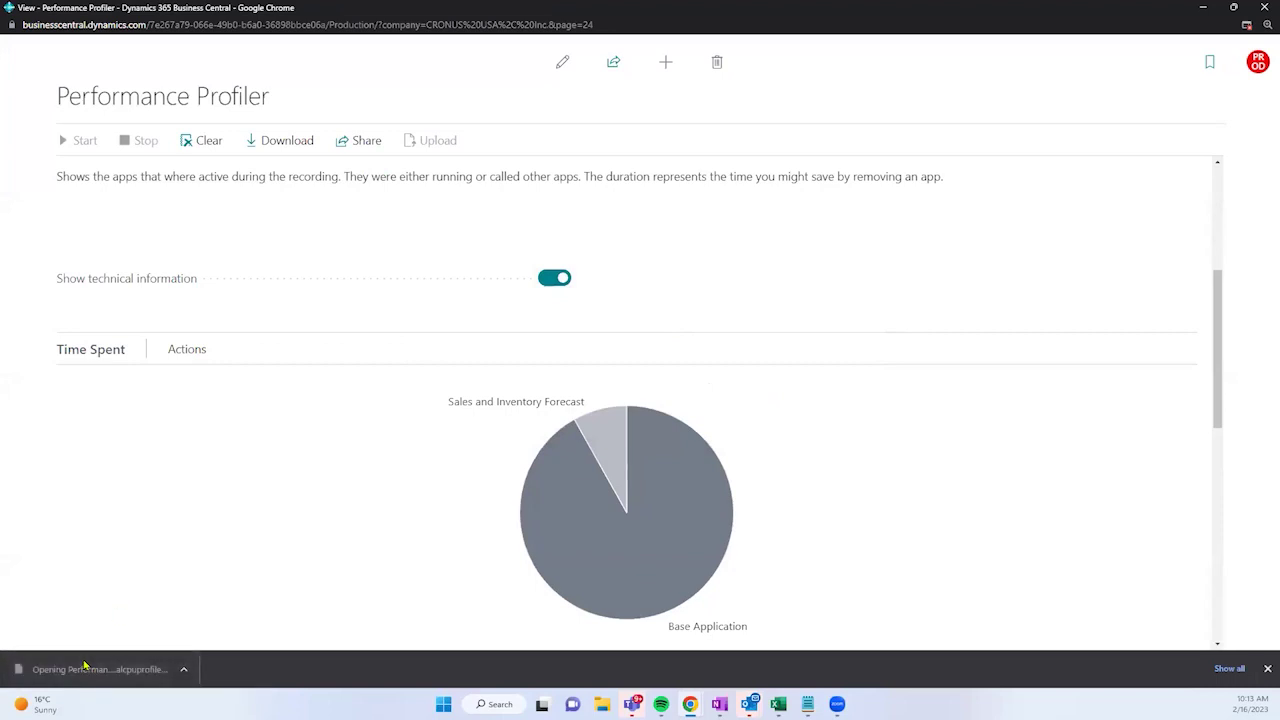